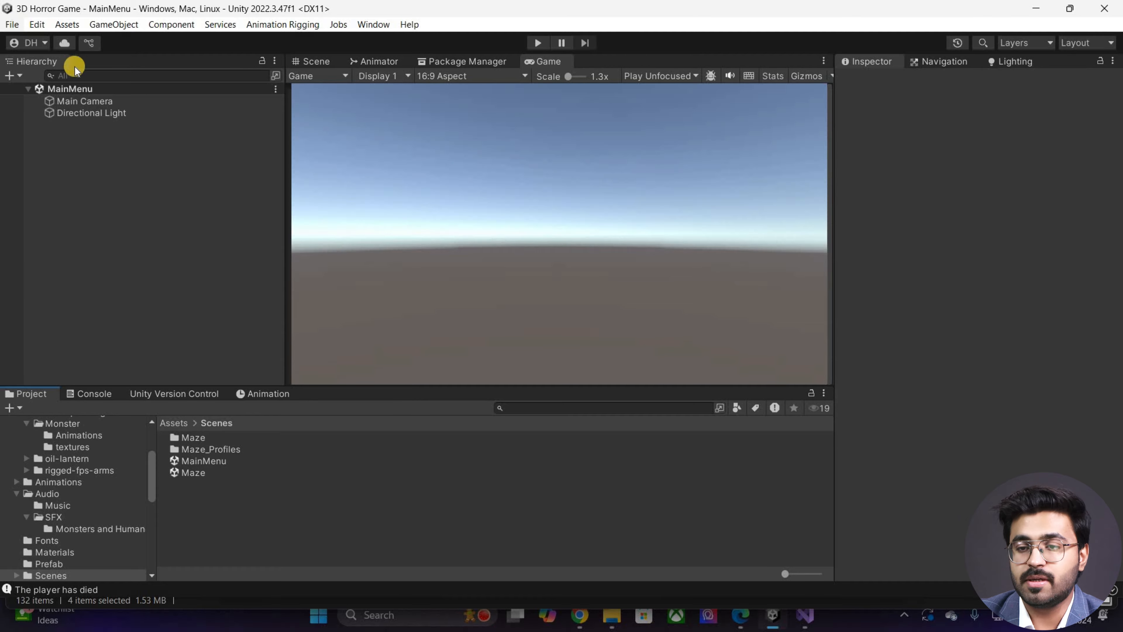
# Step: Reorder the scenes in the build settings so that MainMenu comes first at index 0, above Maze
pyautogui.click(12, 24)
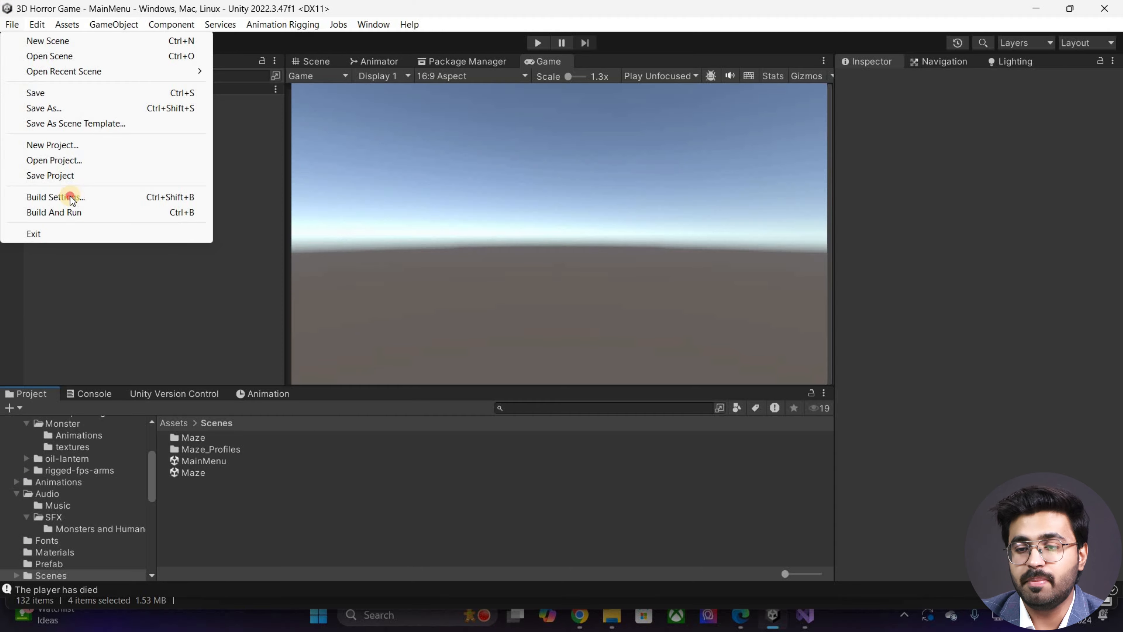
pyautogui.hotkey('ctrl', 'shift', 'b')
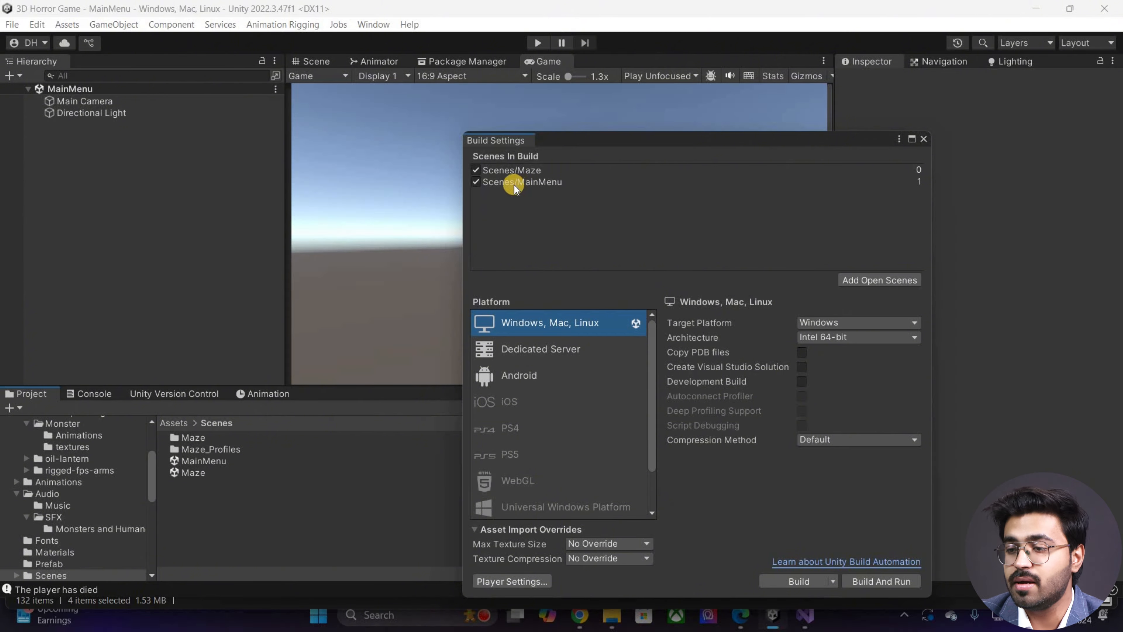
pyautogui.moveTo(509, 184); pyautogui.dragTo(509, 165)
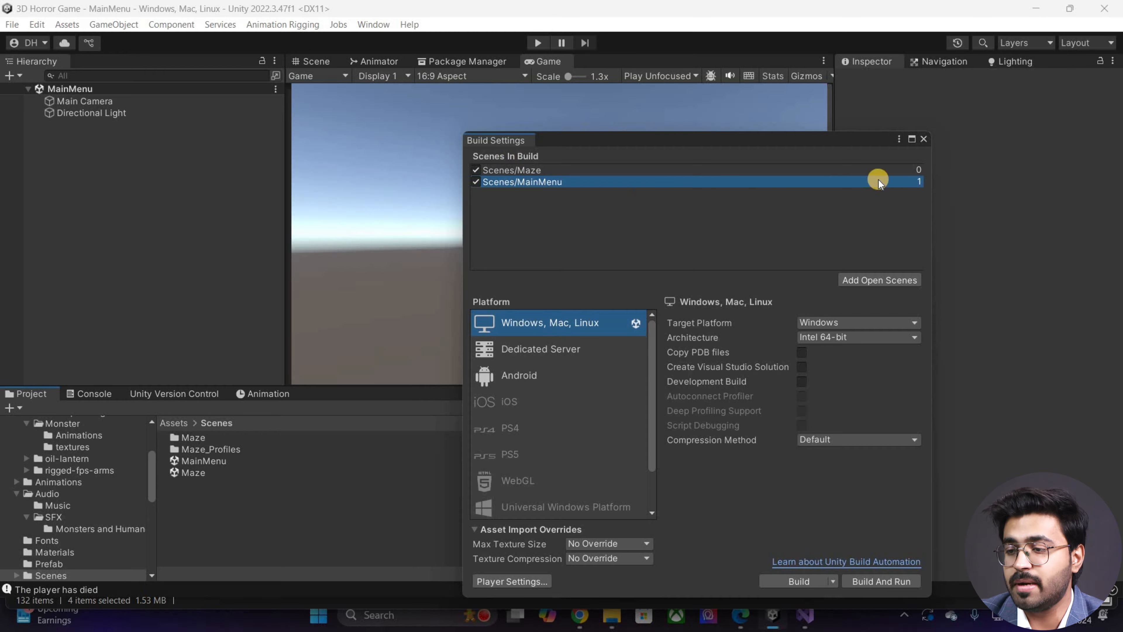
pyautogui.click(677, 143)
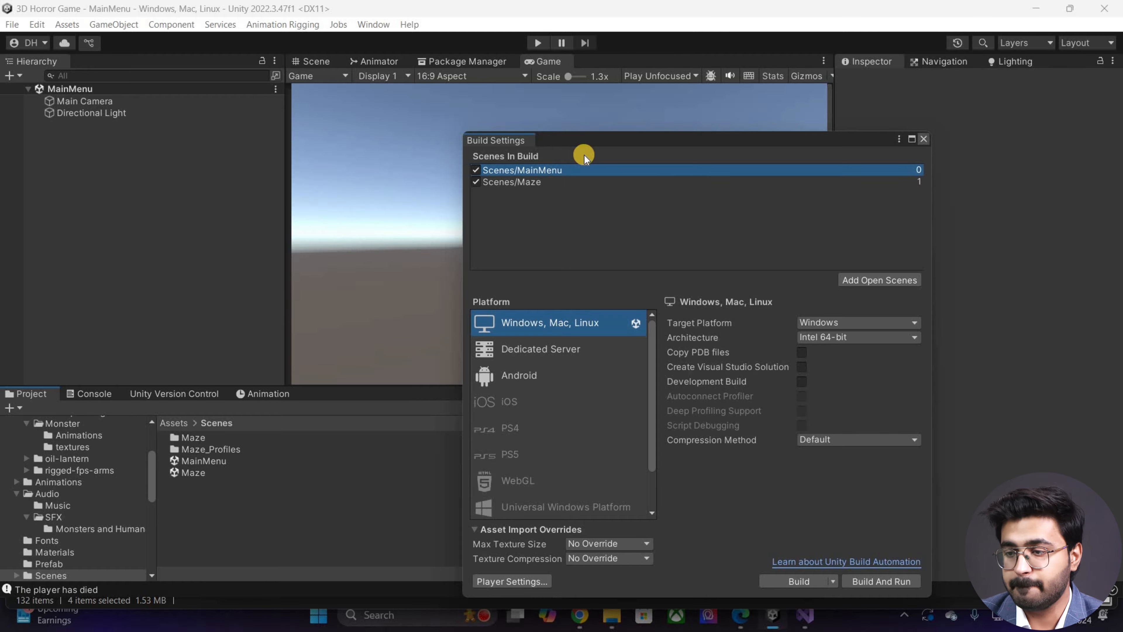
pyautogui.click(924, 139)
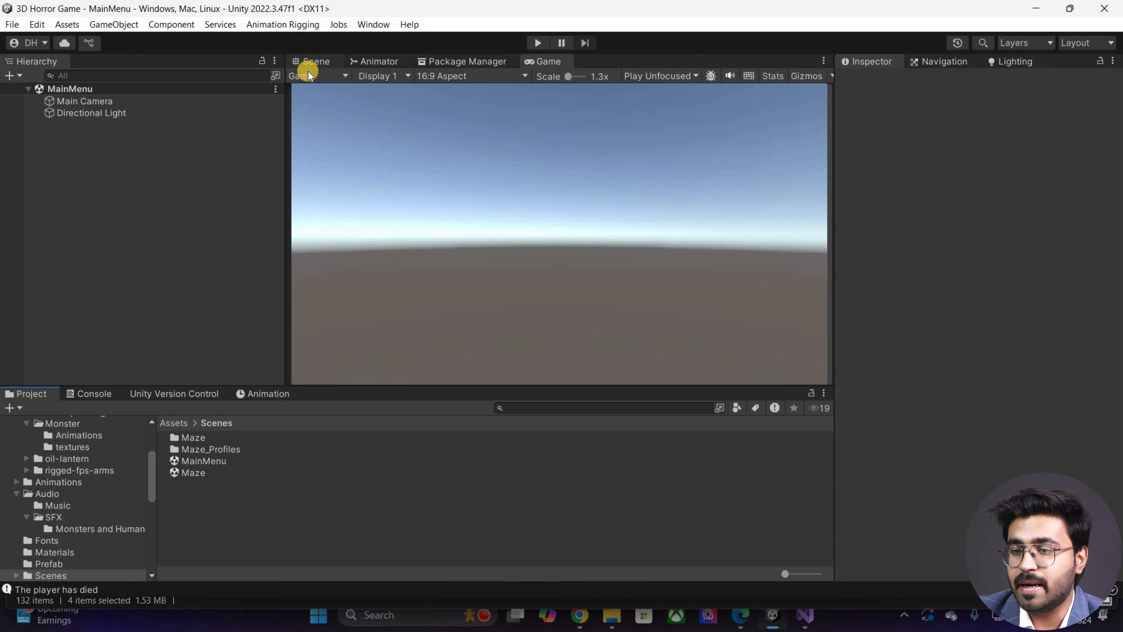
# Step: Rotate the Directional Light to about 203 degrees on X to darken the sky, and save the scene
pyautogui.click(144, 113)
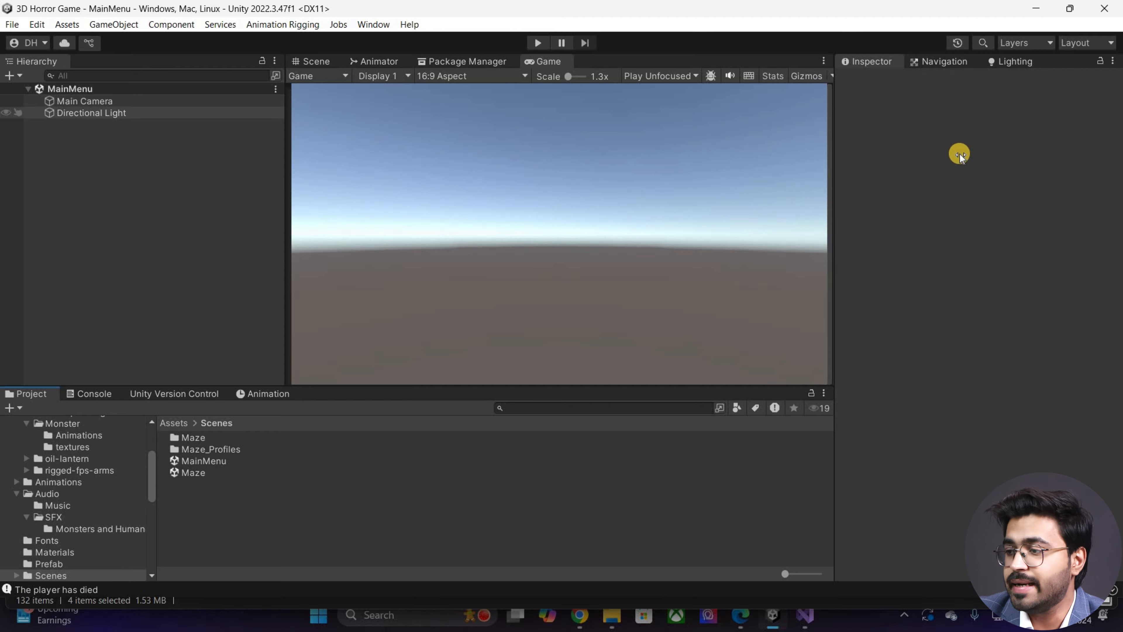
pyautogui.moveTo(953, 152); pyautogui.dragTo(601, 203)
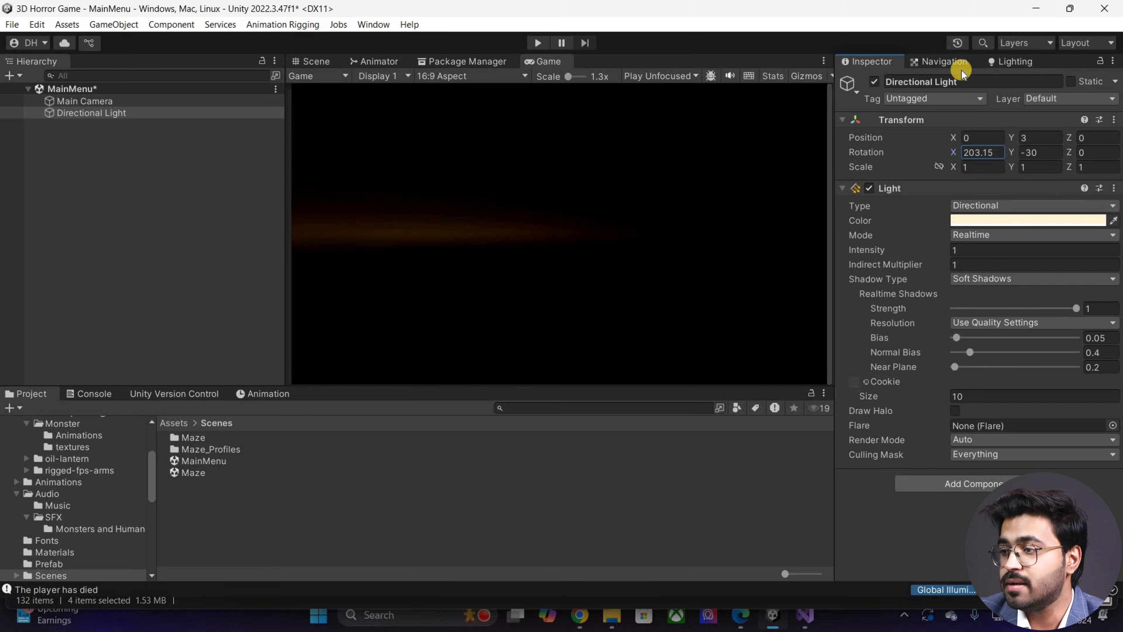
pyautogui.hotkey('ctrl', 's')
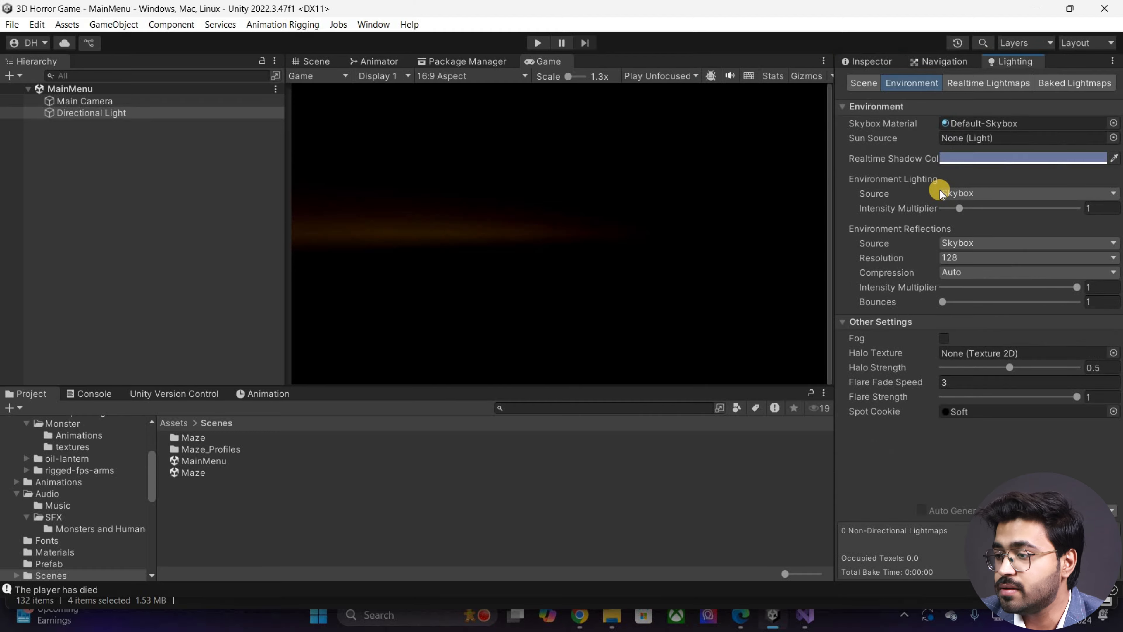
# Step: Set the environment lighting source to Color with a dark ambient color, and save the scene
pyautogui.click(973, 193)
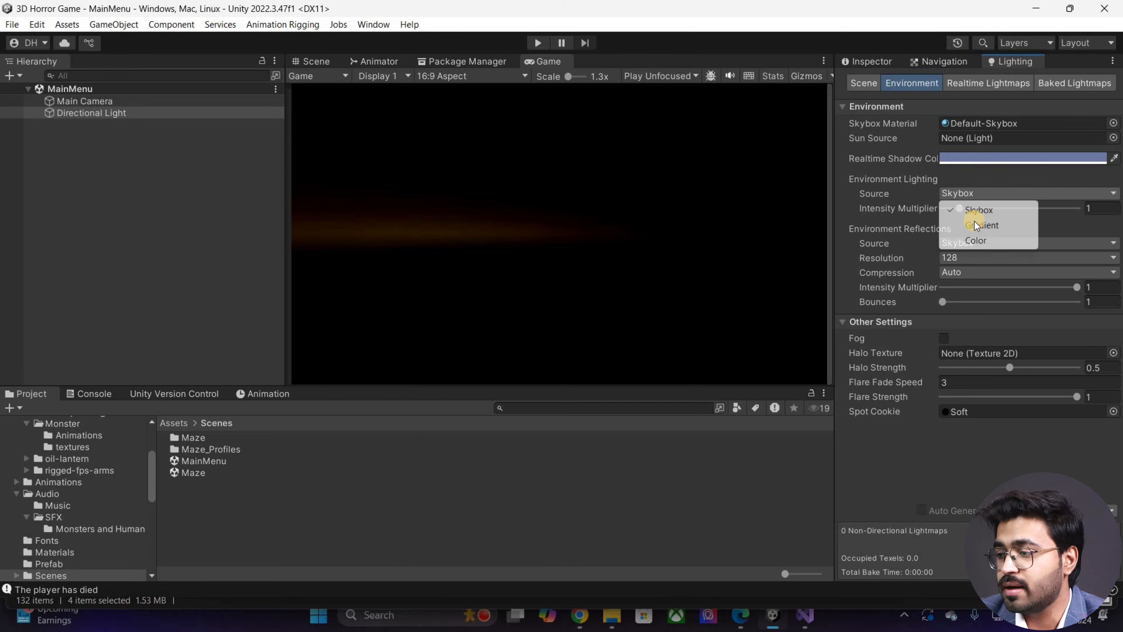
pyautogui.click(982, 243)
pyautogui.moveTo(975, 354); pyautogui.dragTo(957, 349)
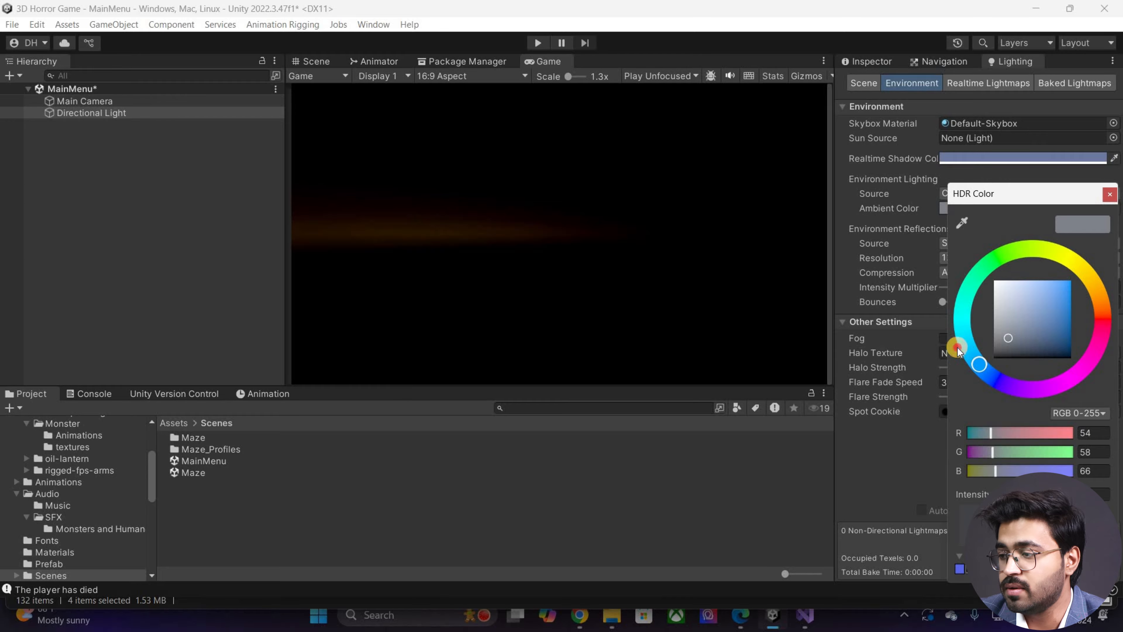
pyautogui.click(1110, 195)
pyautogui.hotkey('ctrl', 's')
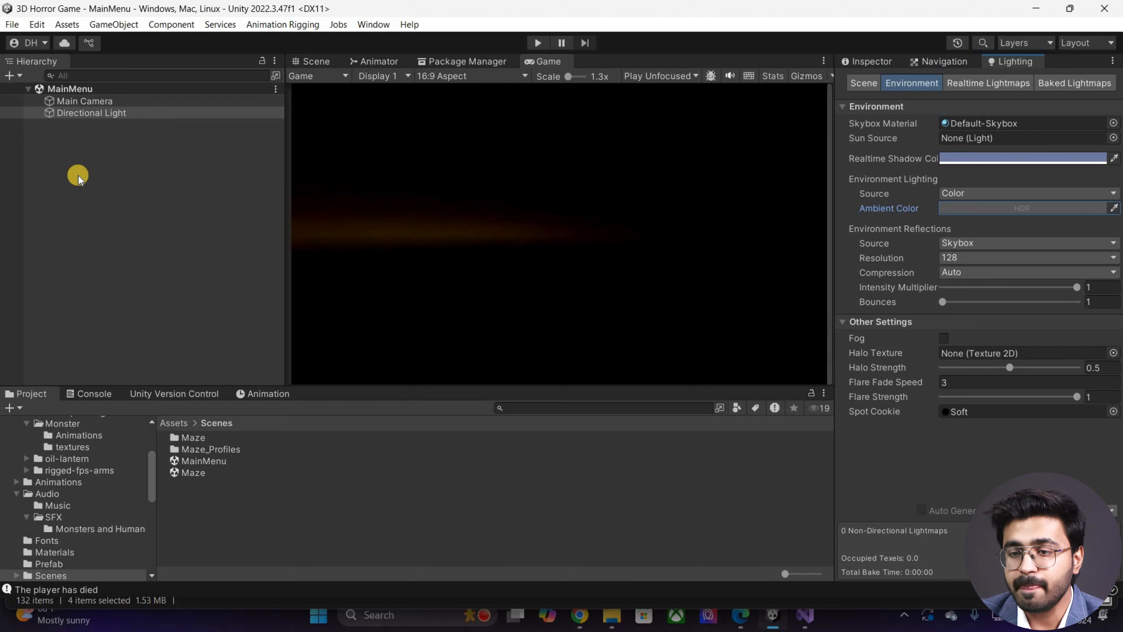
# Step: Add a Post-process Layer component to the Main Camera
pyautogui.click(172, 101)
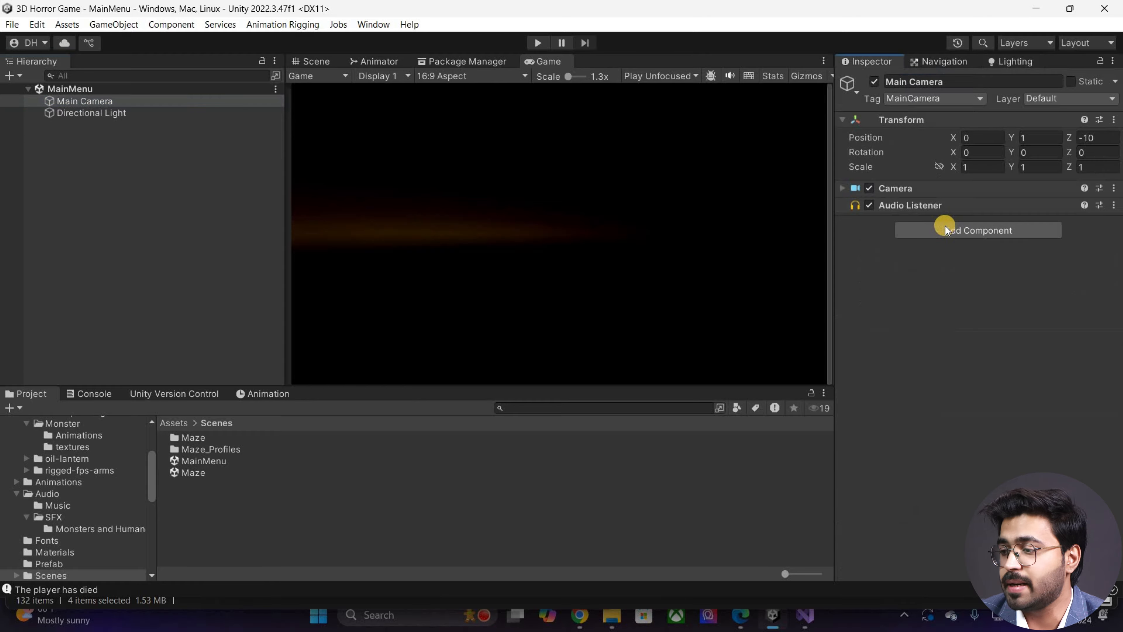
pyautogui.click(945, 225)
pyautogui.write('Pos')
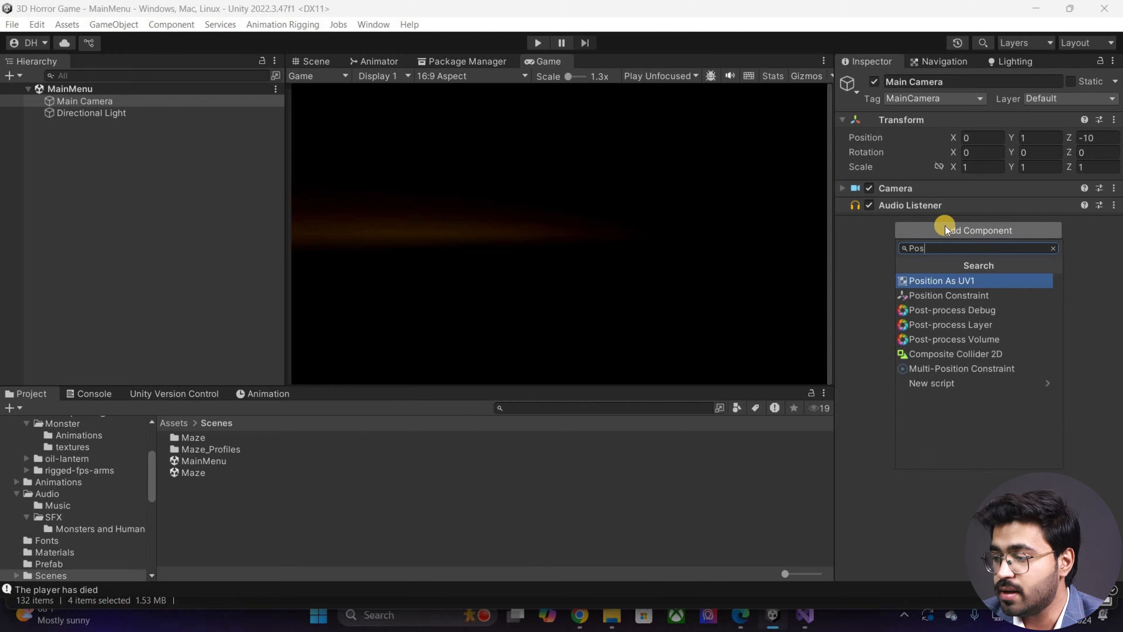
pyautogui.press('Down')
pyautogui.press('Down')
pyautogui.press('Down')
pyautogui.press('Return')
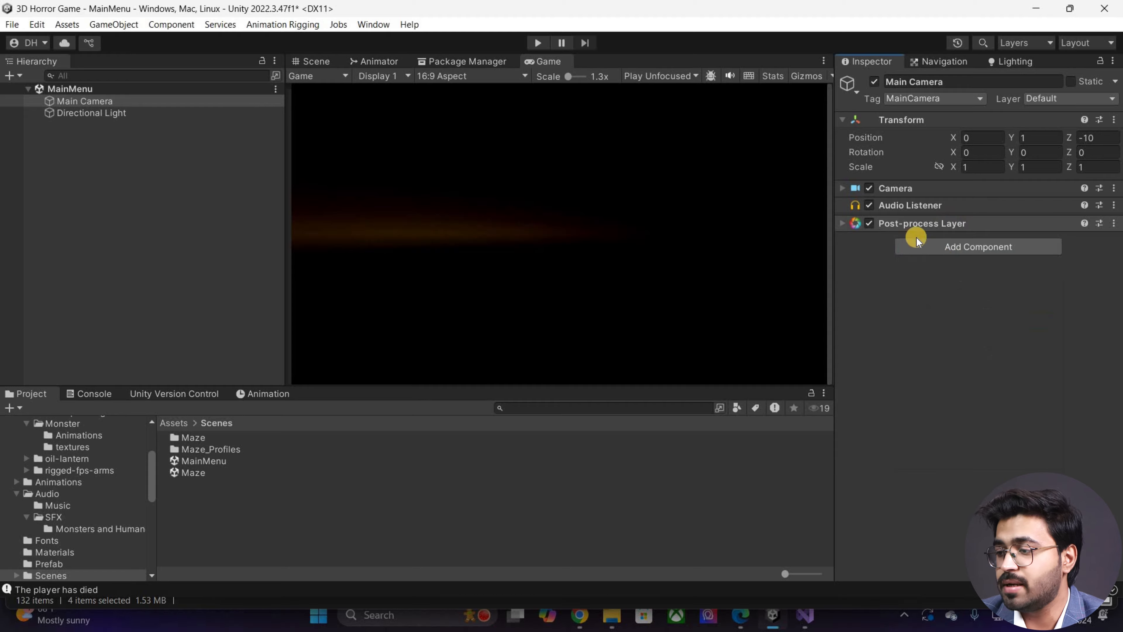
# Step: Set the camera's Post-process Layer to the Post Process layer, with FXAA anti-aliasing in Fast Mode, and save
pyautogui.click(995, 269)
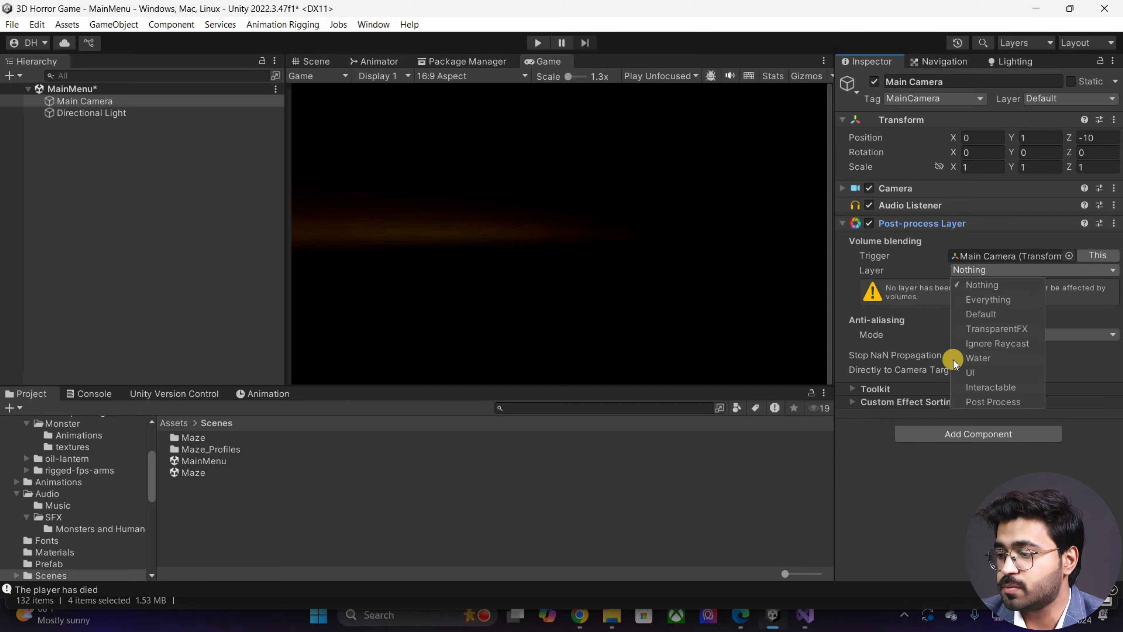
pyautogui.click(993, 402)
pyautogui.click(944, 338)
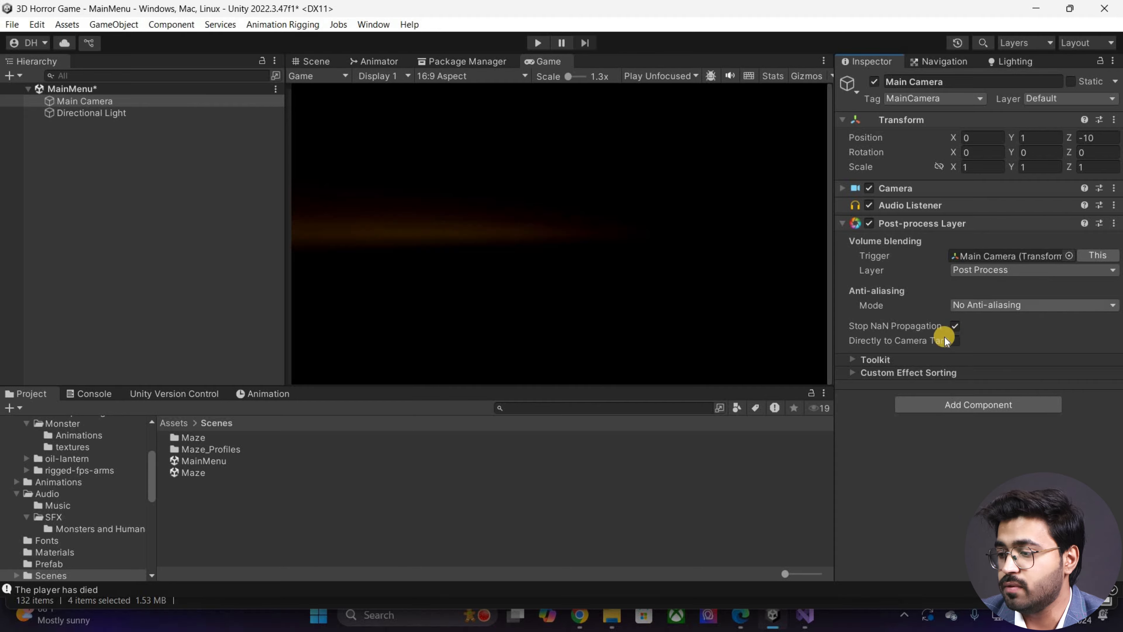
pyautogui.click(973, 306)
pyautogui.click(942, 337)
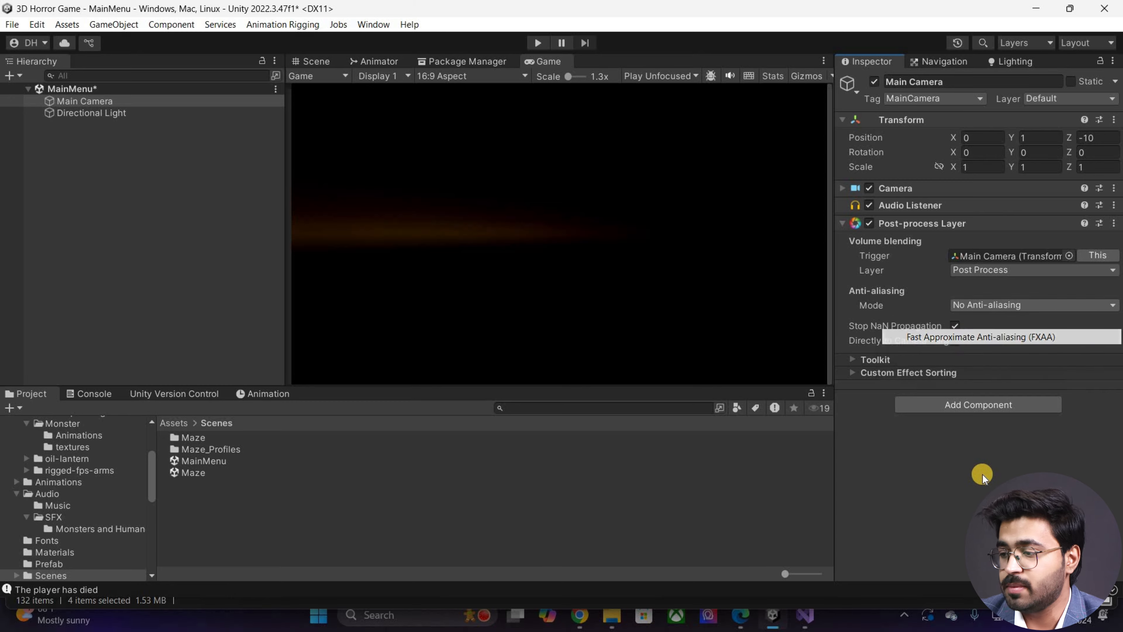
pyautogui.click(954, 321)
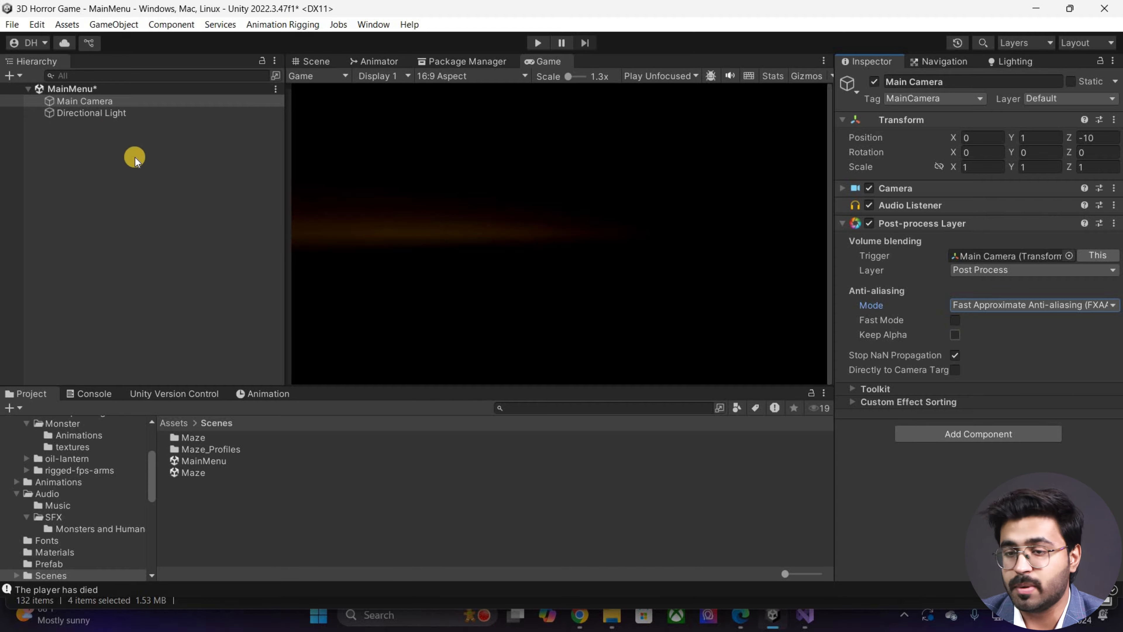
pyautogui.hotkey('ctrl', 's')
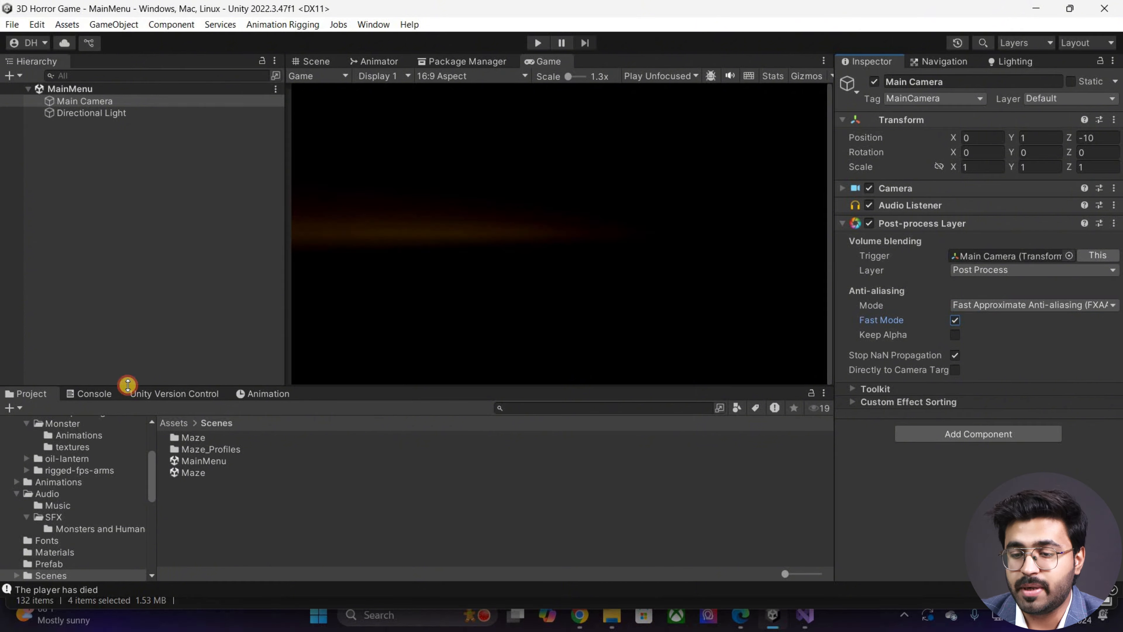
# Step: Create an empty game object in the MainMenu scene and name it Post Process
pyautogui.rightClick(128, 386)
pyautogui.click(128, 385)
pyautogui.write('Vol')
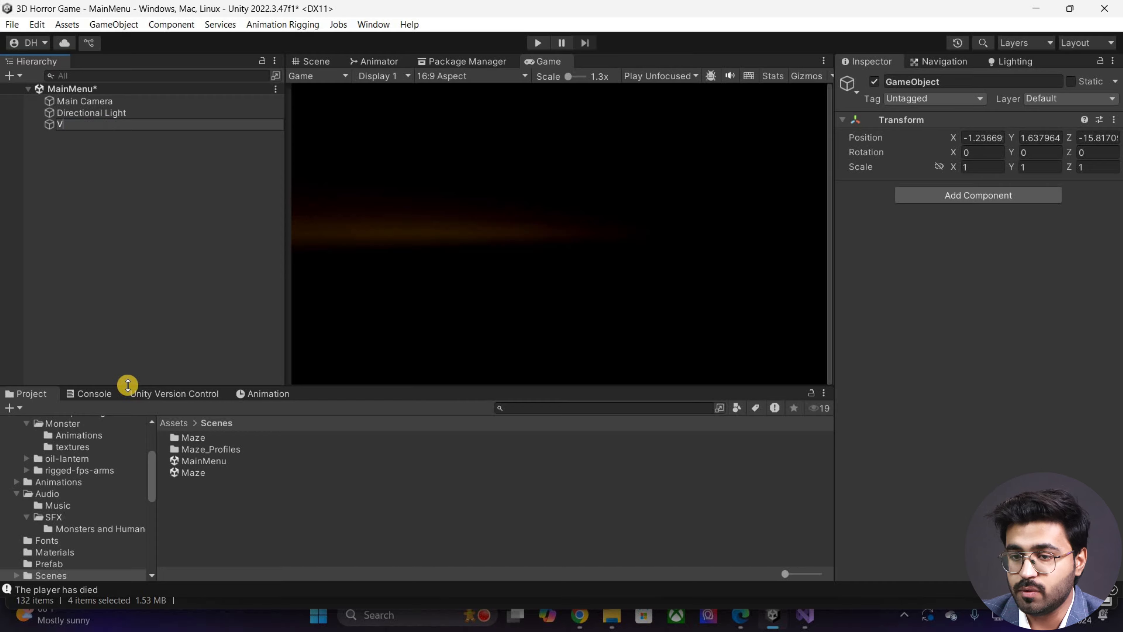
pyautogui.press('BackSpace')
pyautogui.press('BackSpace')
pyautogui.press('BackSpace')
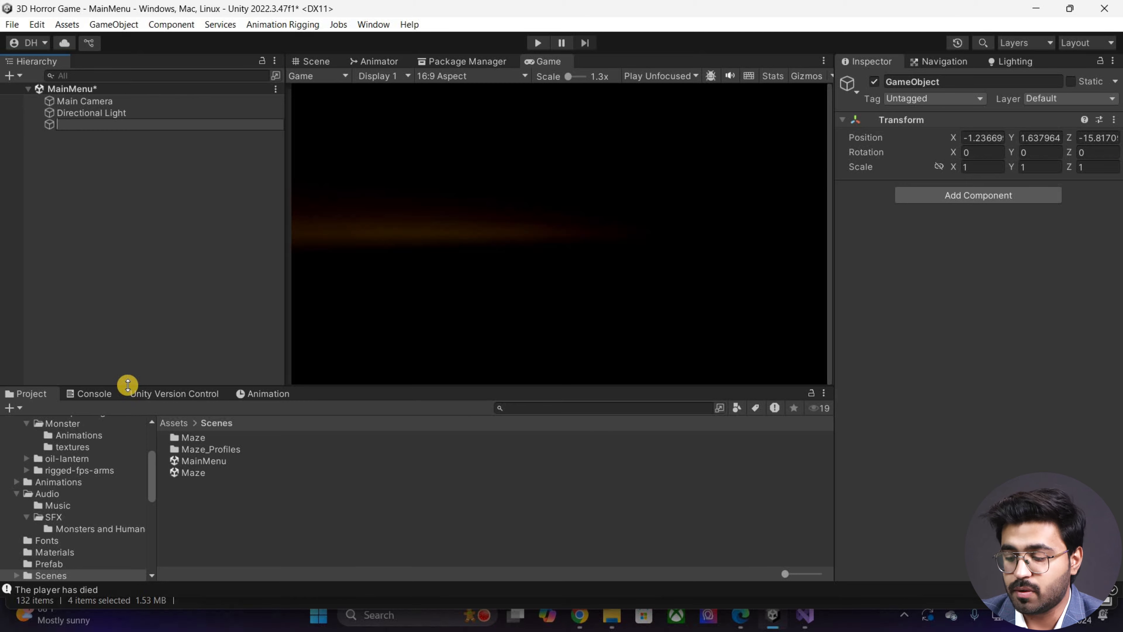
pyautogui.write('Post Process')
pyautogui.press('Return')
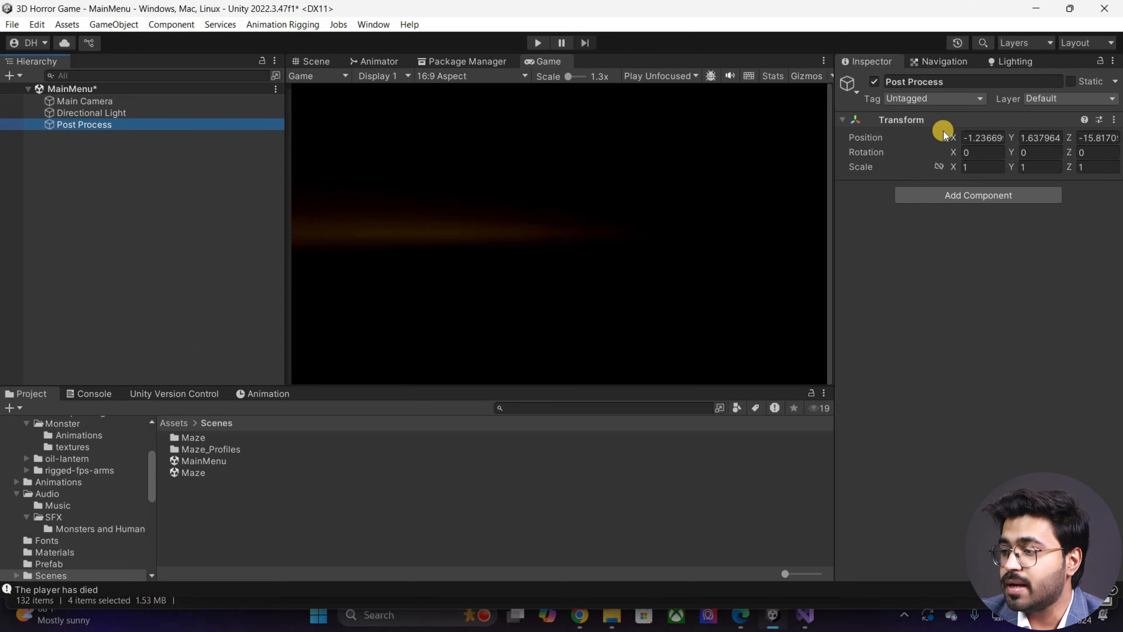
# Step: Set the Post Process object's position to 0, 0, 0
pyautogui.click(982, 138)
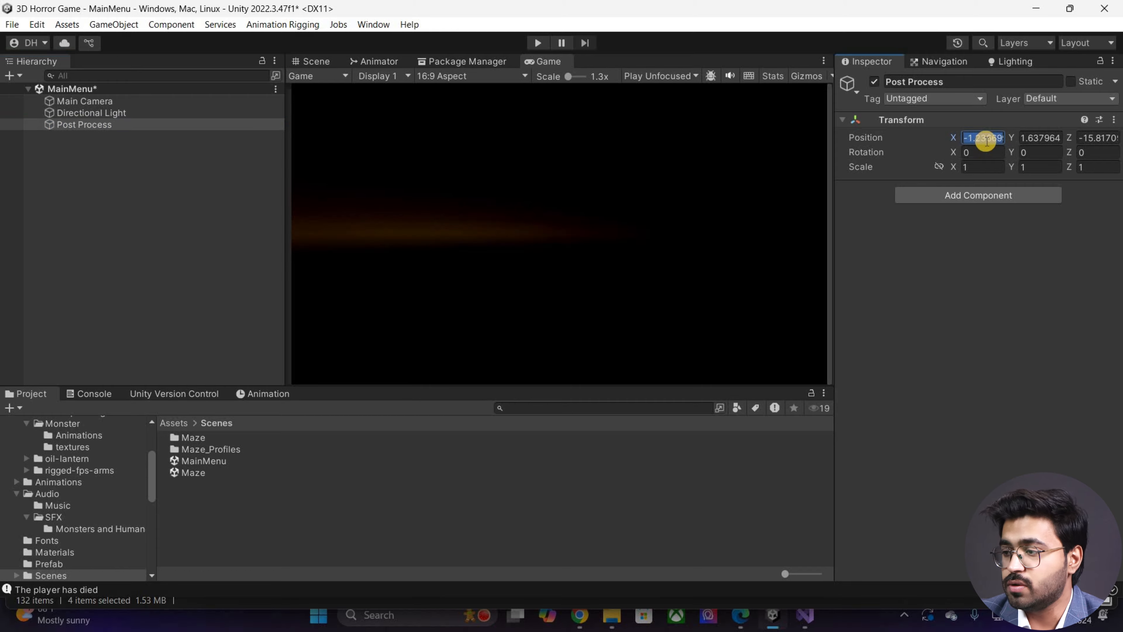
pyautogui.write('0')
pyautogui.press('Tab')
pyautogui.write('0')
pyautogui.press('Tab')
pyautogui.write('0')
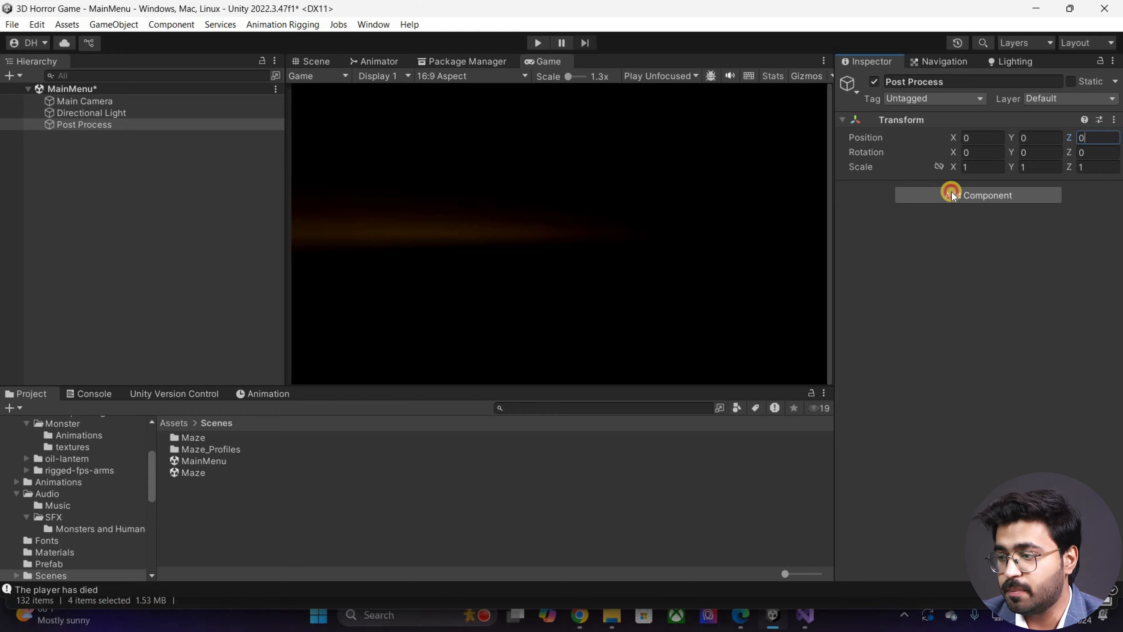
# Step: Add a Post-process Volume component to the Post Process object
pyautogui.click(951, 195)
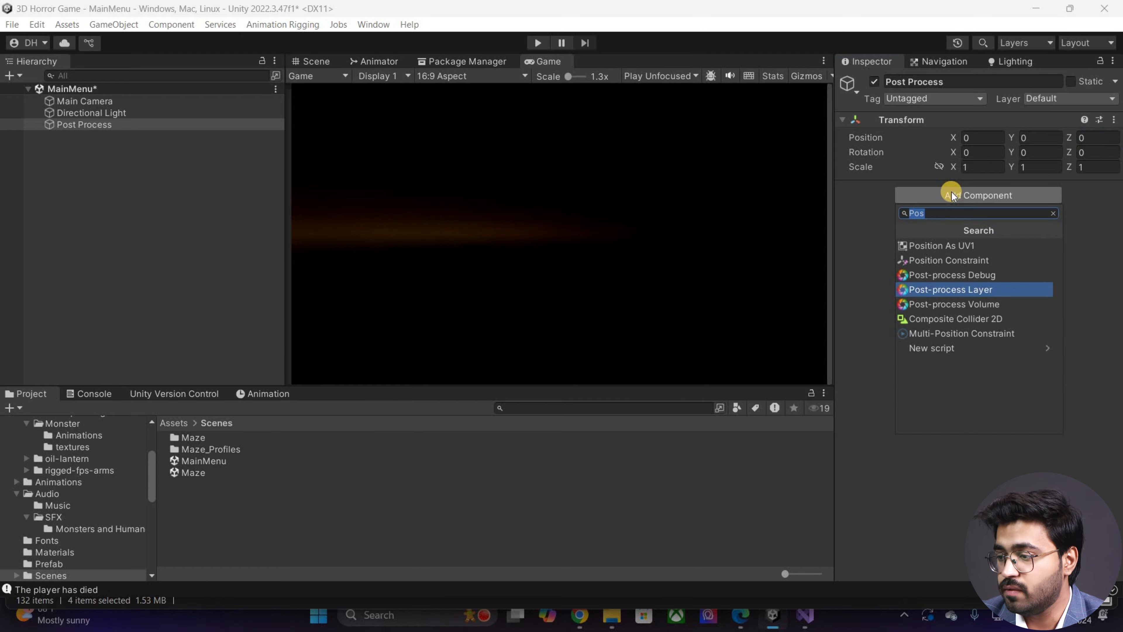
pyautogui.press('Down')
pyautogui.press('Down')
pyautogui.press('Up')
pyautogui.press('Return')
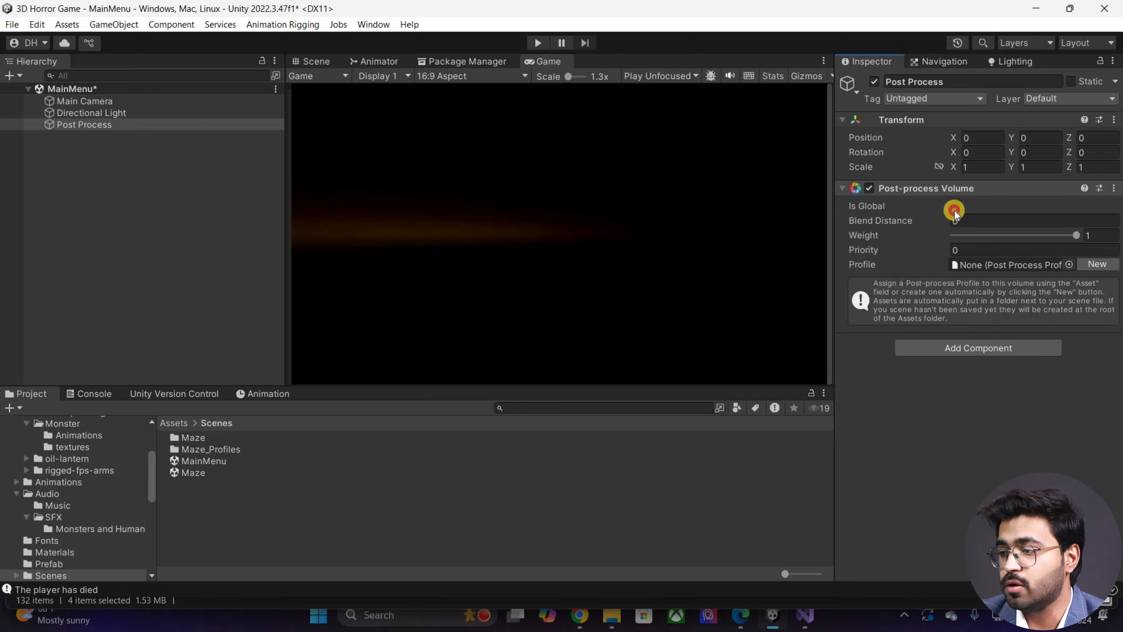
# Step: Make the Post-process Volume global and assign the existing PostProcessing profile to it
pyautogui.click(1070, 251)
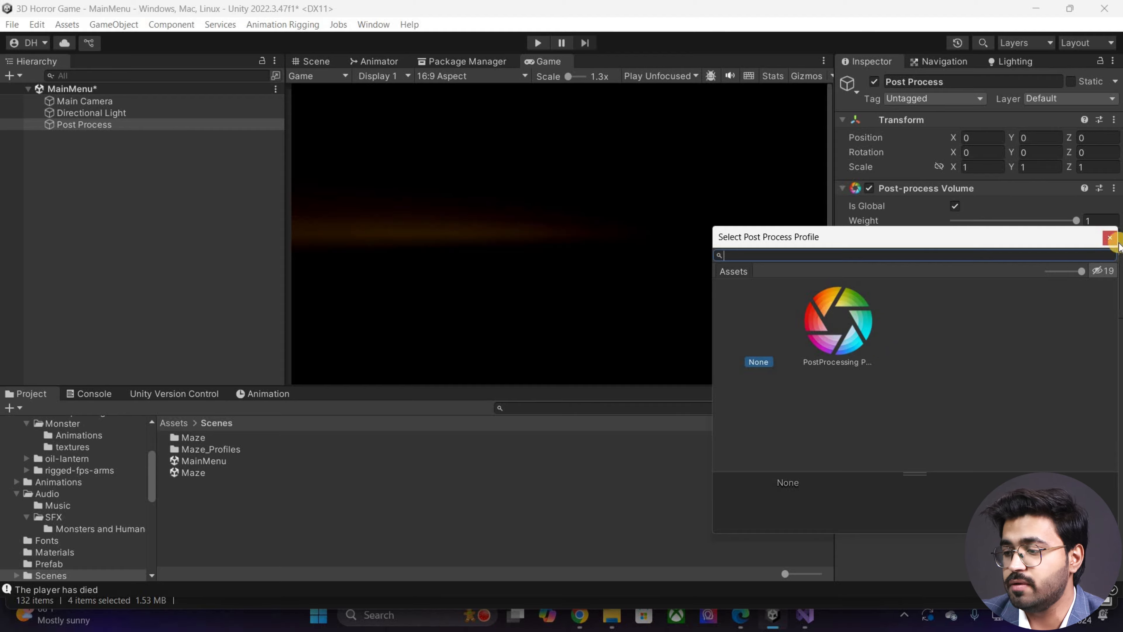
pyautogui.click(838, 323)
pyautogui.click(629, 241)
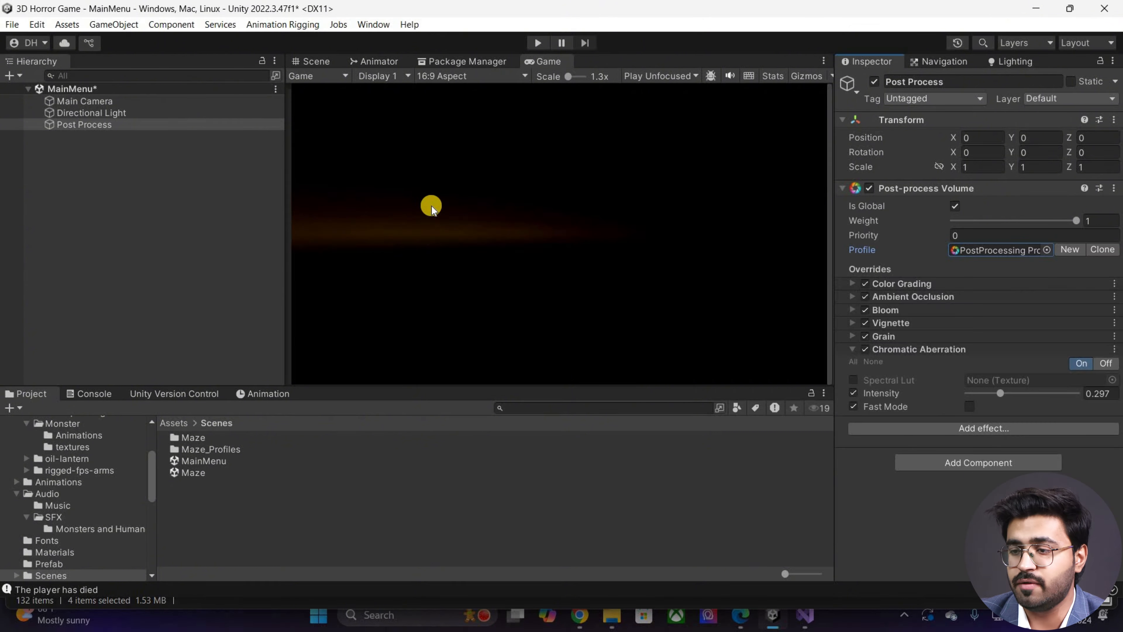
# Step: Place the Floor_A prefab from the Decrepit Dungeon LITE floors in the scene at about X 1.81, Y 0, Z -6.70
pyautogui.click(318, 62)
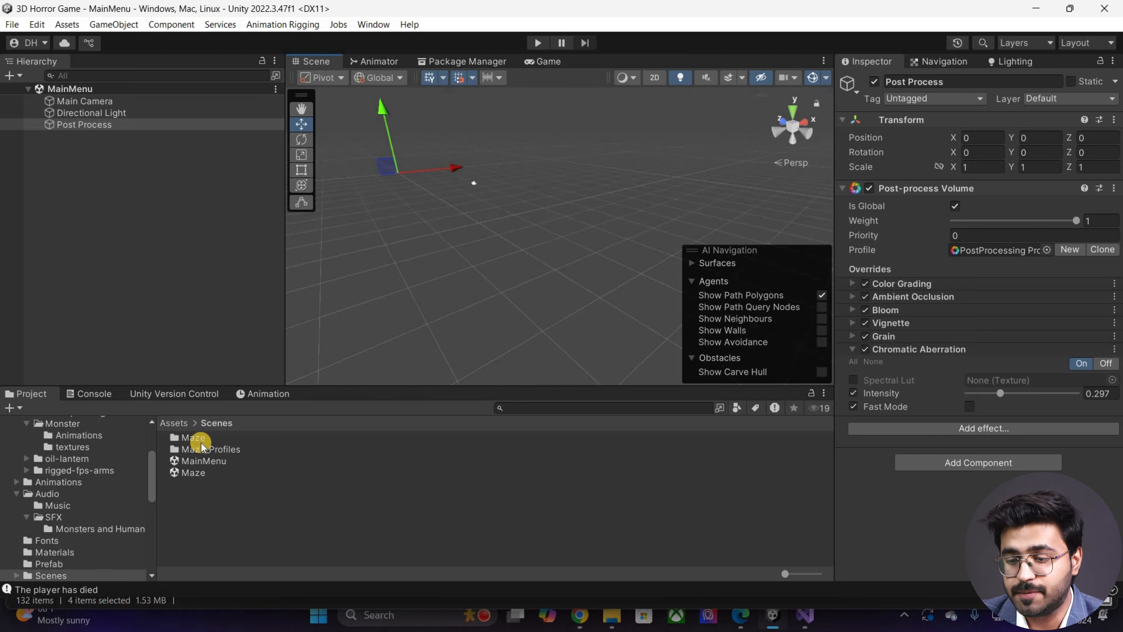
pyautogui.click(185, 424)
pyautogui.doubleClick(228, 438)
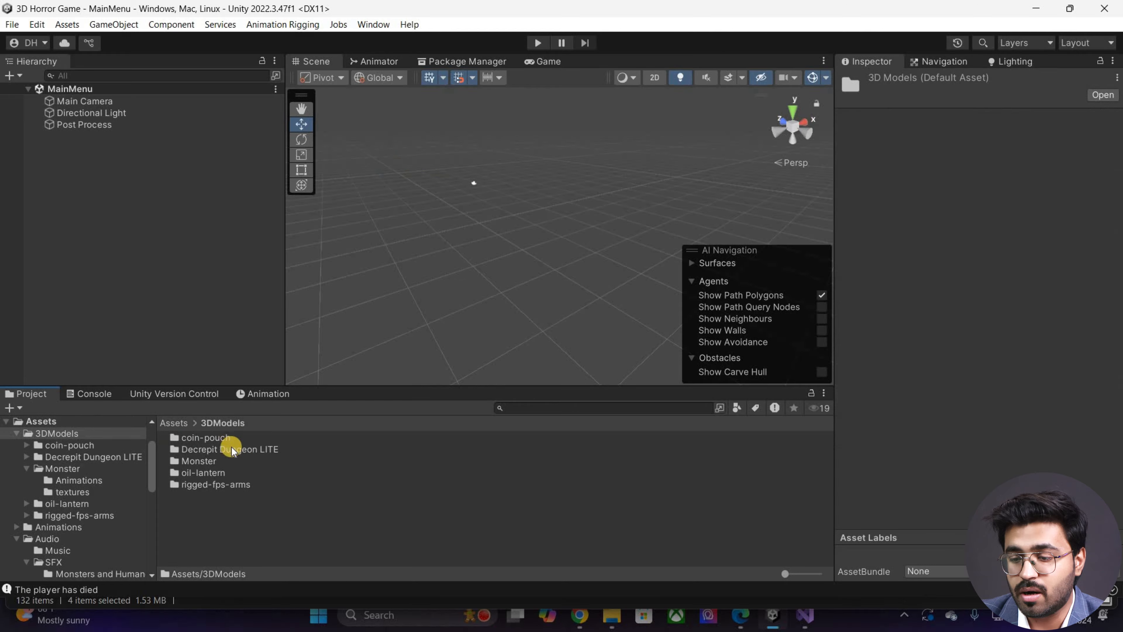
pyautogui.doubleClick(212, 450)
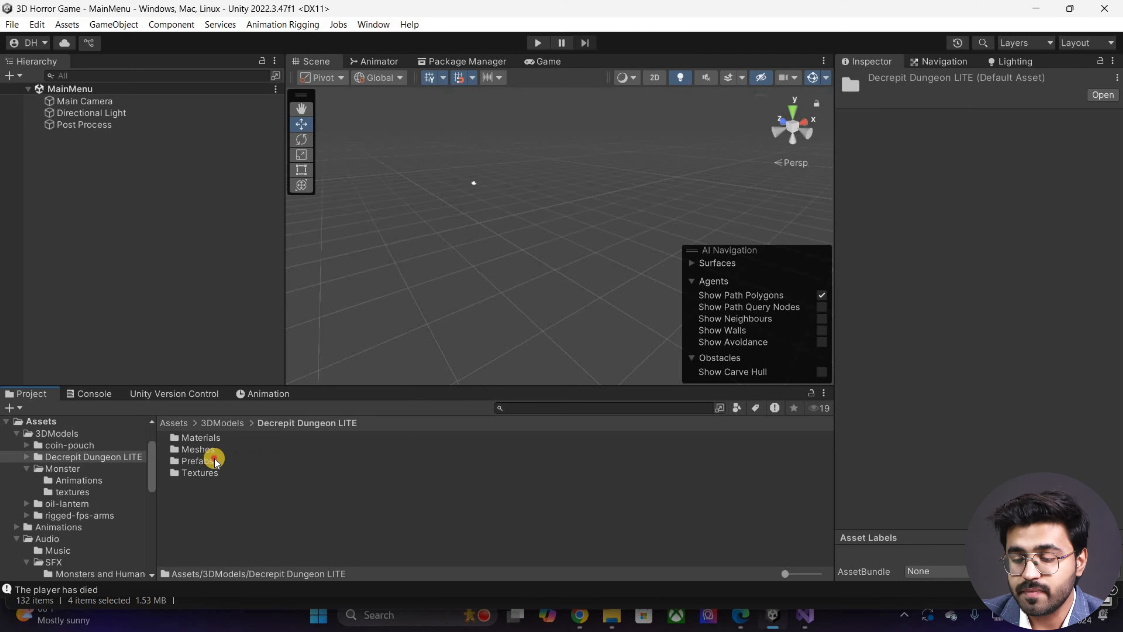
pyautogui.doubleClick(197, 461)
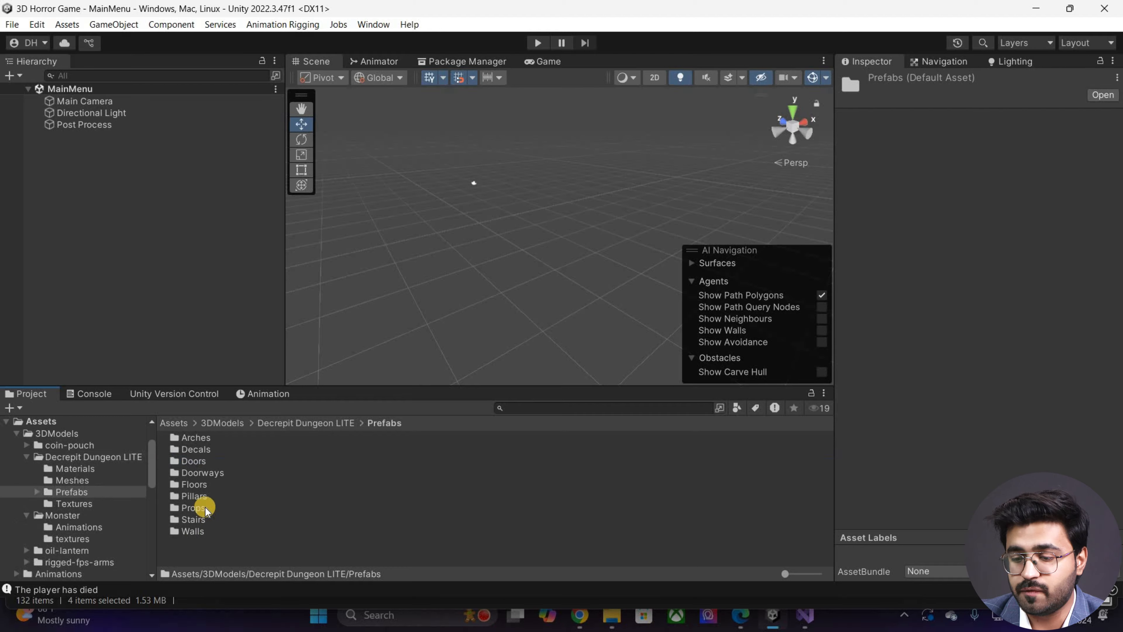
pyautogui.doubleClick(197, 484)
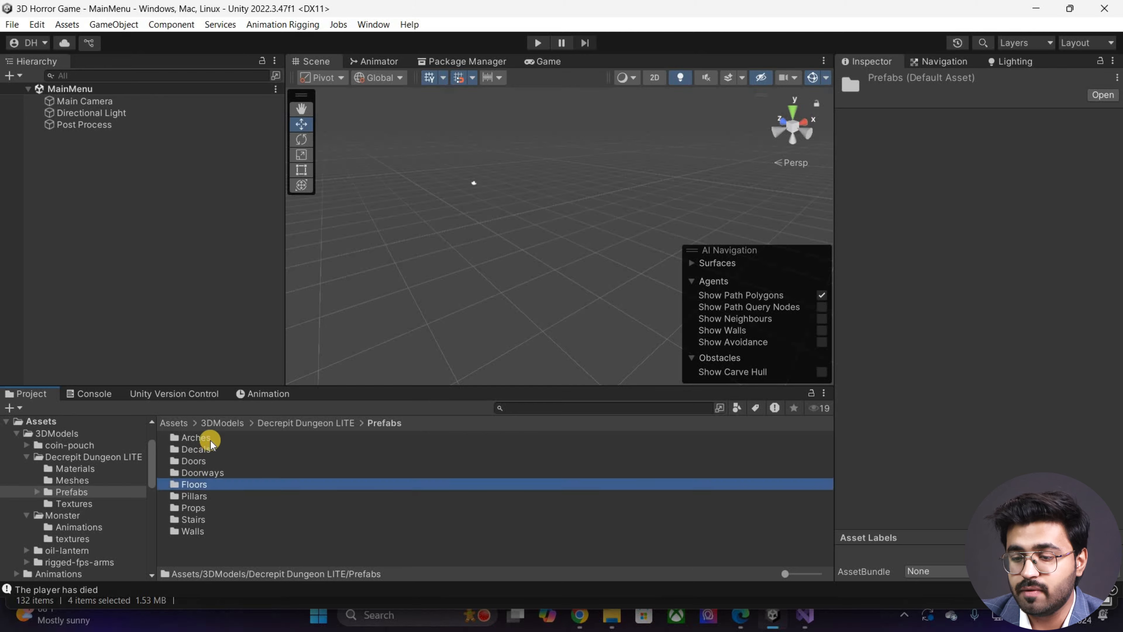
pyautogui.moveTo(488, 195); pyautogui.dragTo(502, 155)
pyautogui.moveTo(552, 270); pyautogui.dragTo(709, 83, button='right')
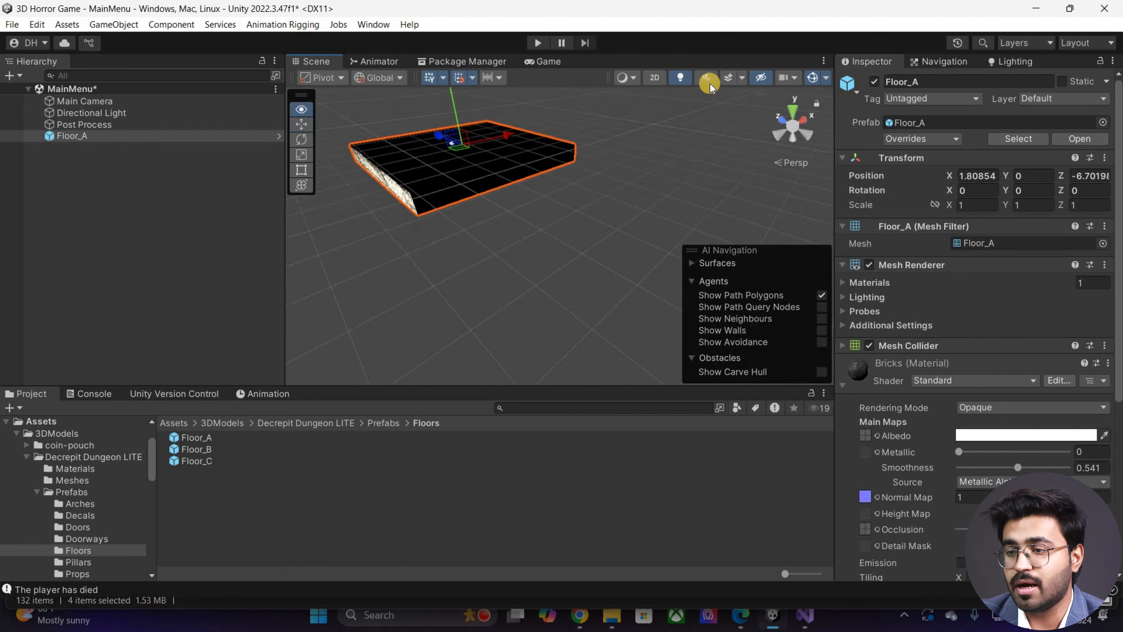
pyautogui.click(679, 79)
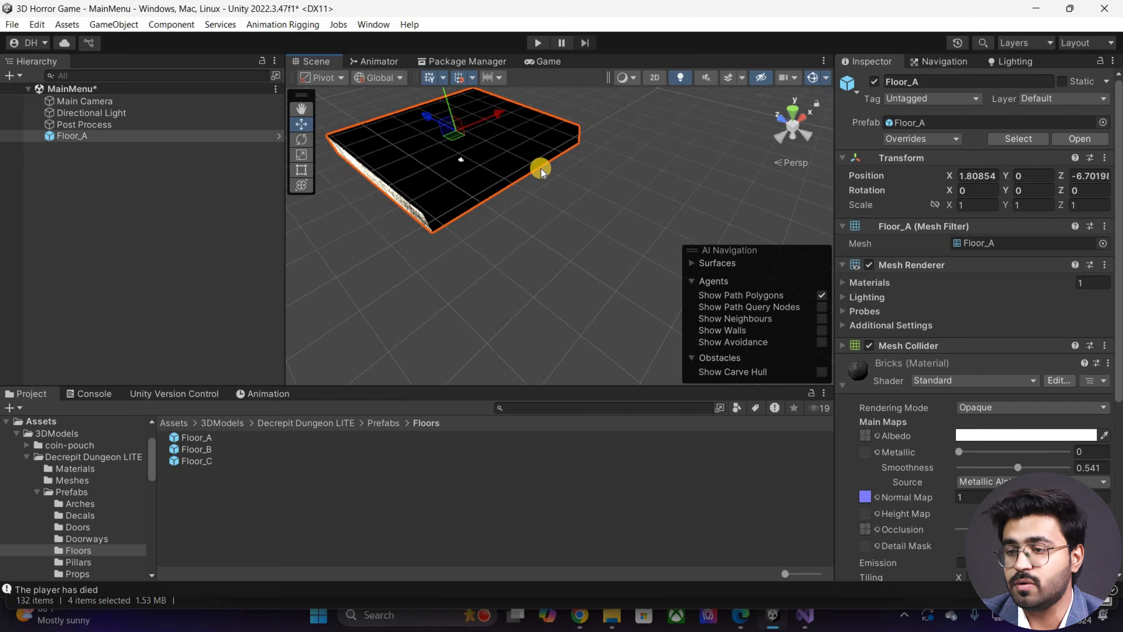
# Step: Set the Floor_A tile's position to 0, 0, 0
pyautogui.scroll(-4, 504, 180)
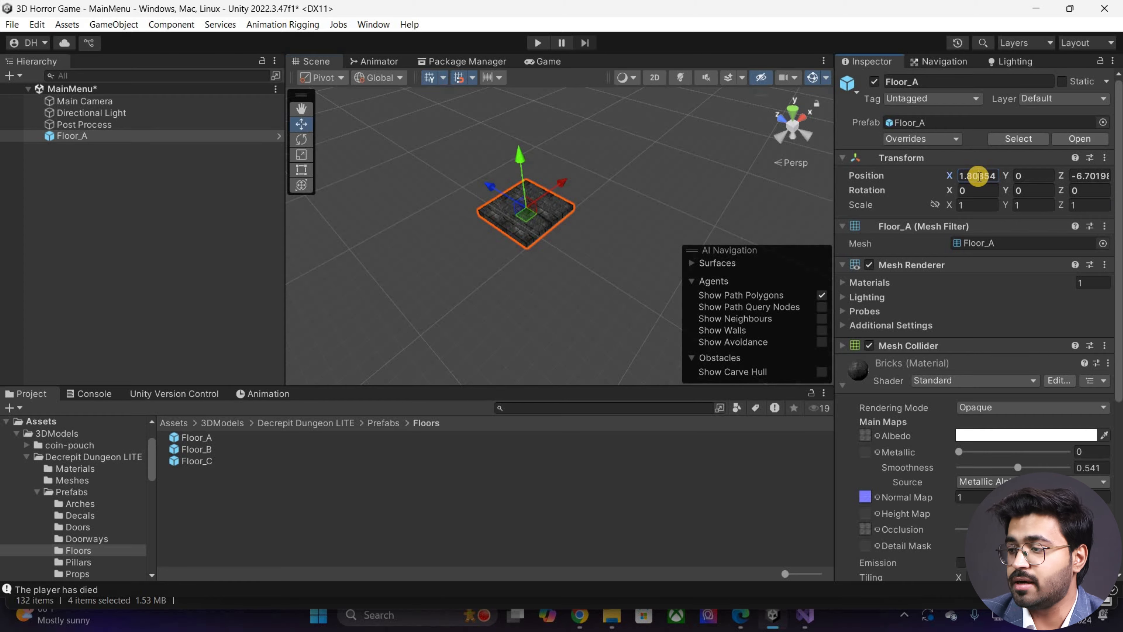
pyautogui.write('0')
pyautogui.press('Tab')
pyautogui.write('0')
pyautogui.press('Tab')
pyautogui.write('0')
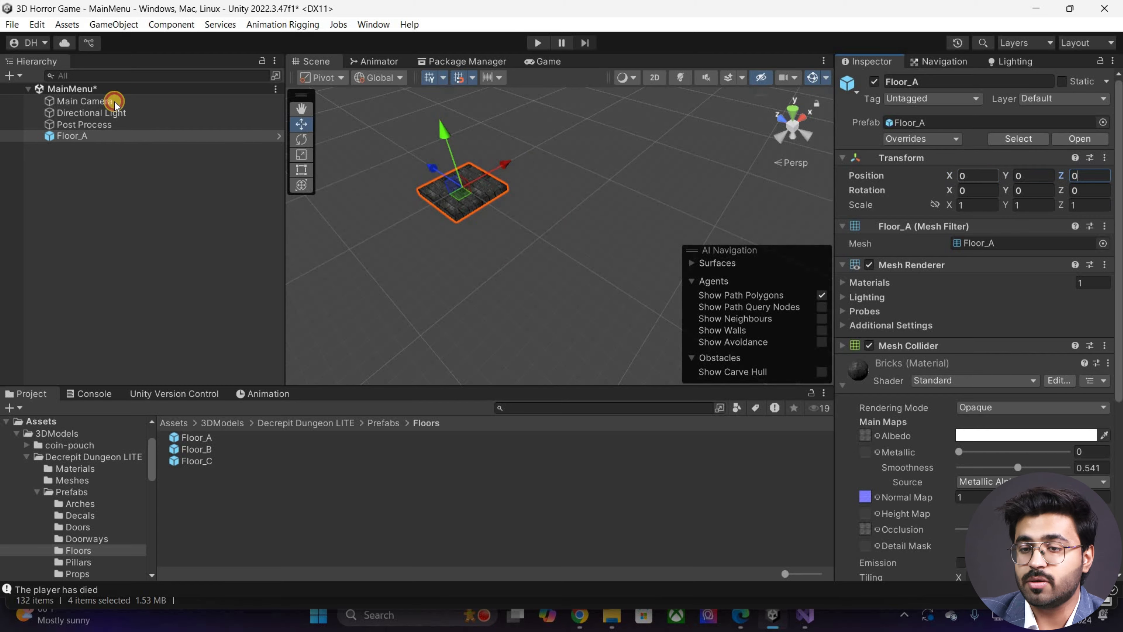
# Step: Duplicate Floor_A twice and snap the copies edge to edge into a row of three tiles along the X axis
pyautogui.click(111, 101)
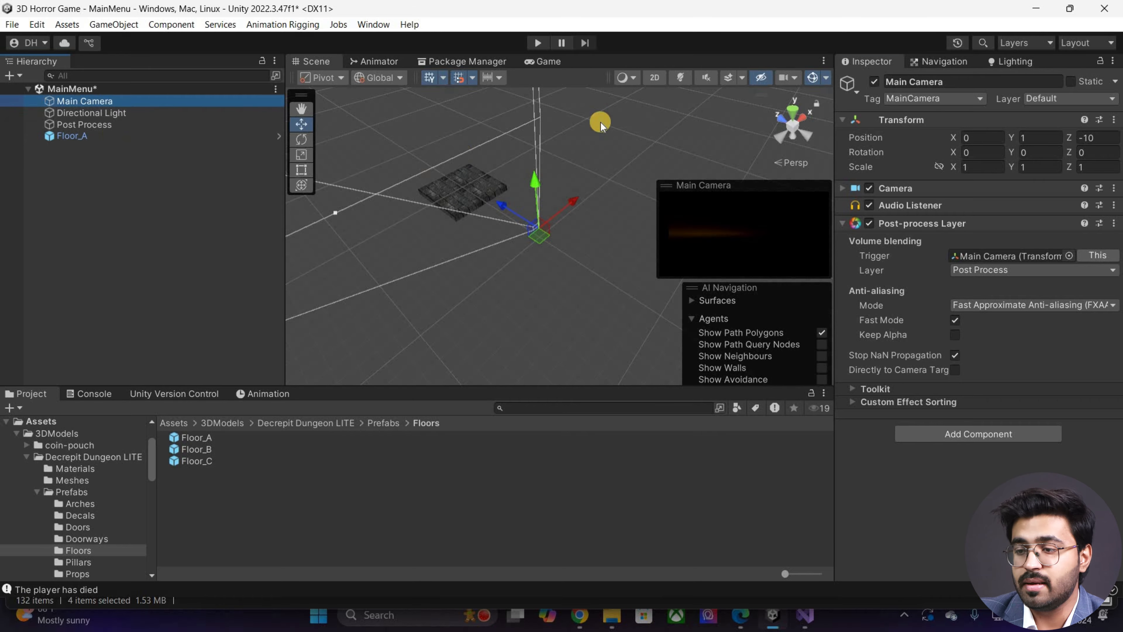
pyautogui.doubleClick(72, 135)
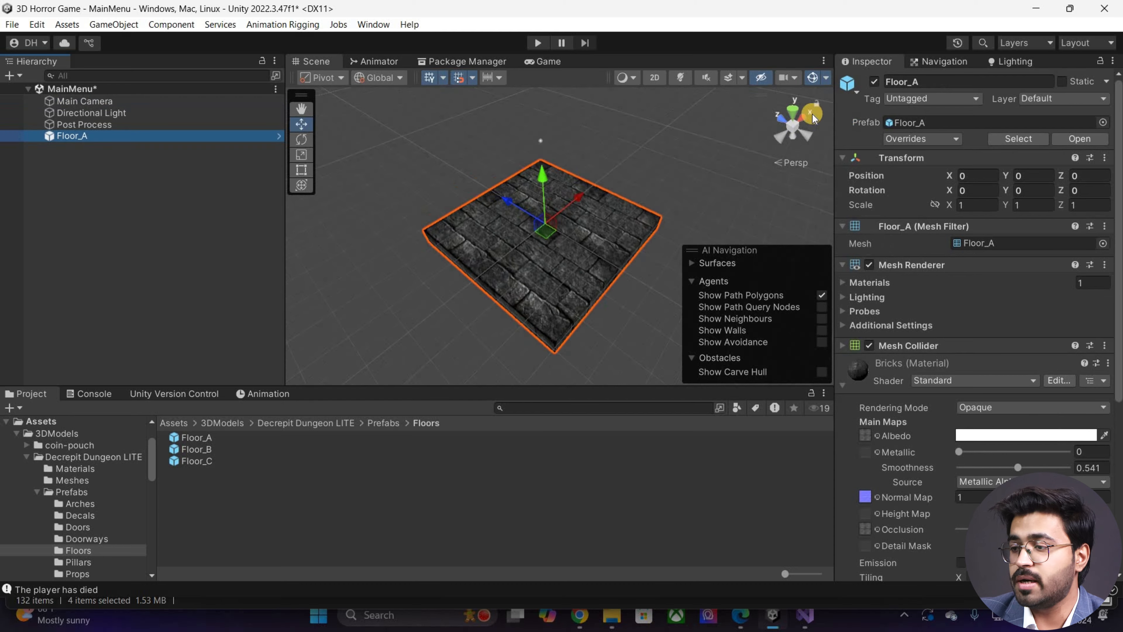
pyautogui.scroll(-5, 539, 137)
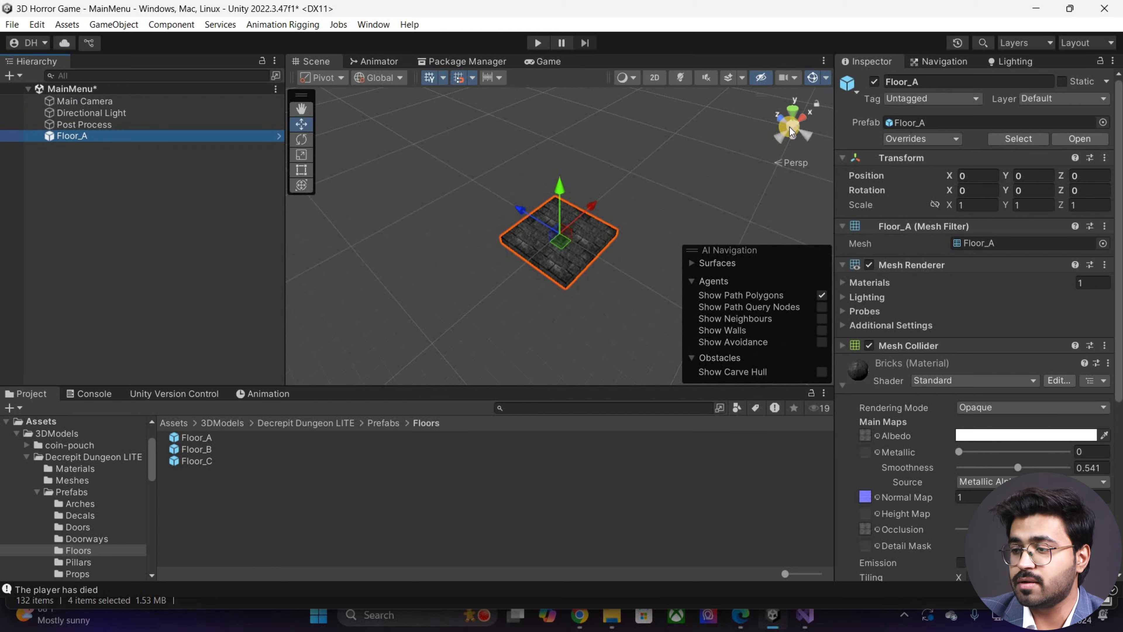
pyautogui.click(789, 127)
pyautogui.click(792, 110)
pyautogui.scroll(1, 537, 238)
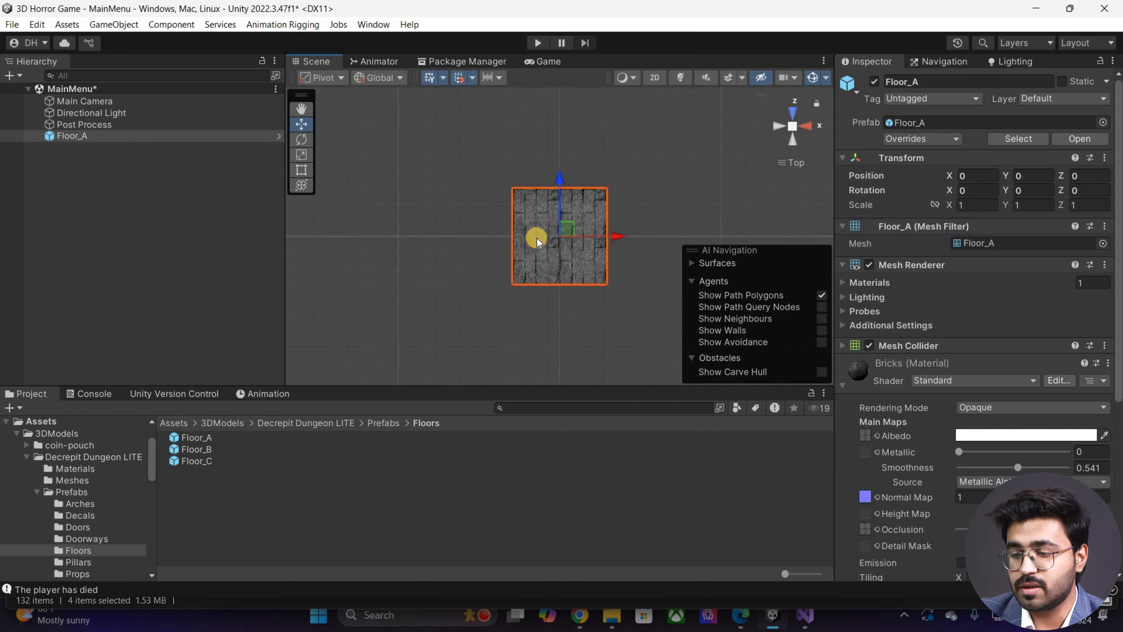
pyautogui.moveTo(604, 238); pyautogui.dragTo(492, 246, button='middle')
pyautogui.scroll(-2, 491, 245)
pyautogui.hotkey('ctrl', 'd')
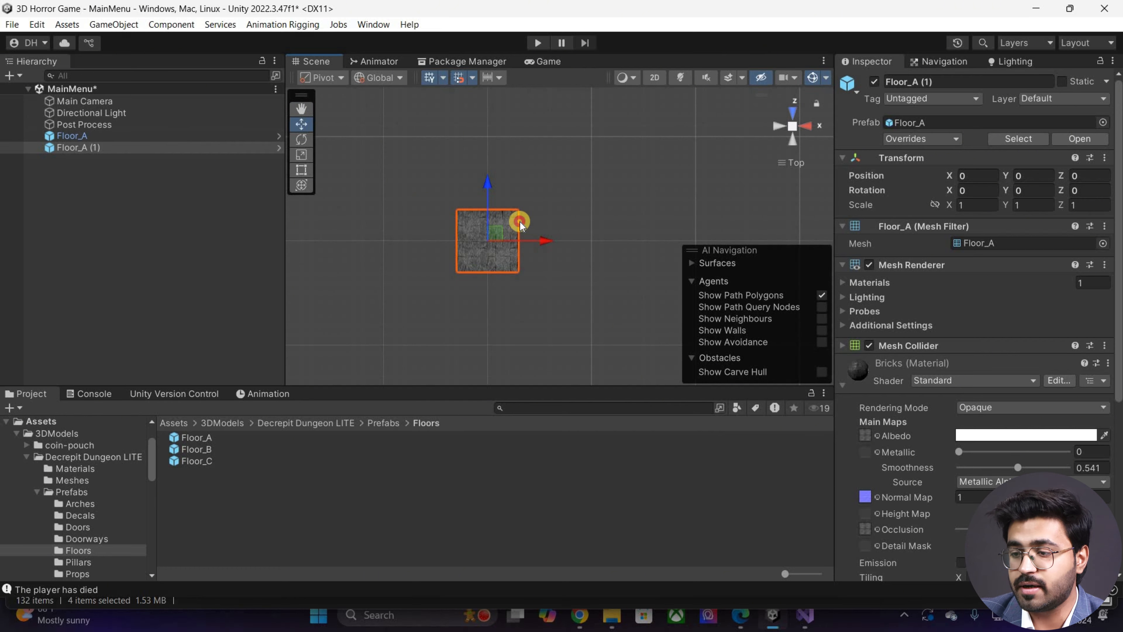
pyautogui.moveTo(523, 225); pyautogui.dragTo(581, 214)
pyautogui.hotkey('ctrl', 'd')
pyautogui.press('v')
# Step: Duplicate the three-tile row twice and snap the copies at about Z 5.86 and 11.71, forming a 3 by 3 floor
pyautogui.click(85, 140)
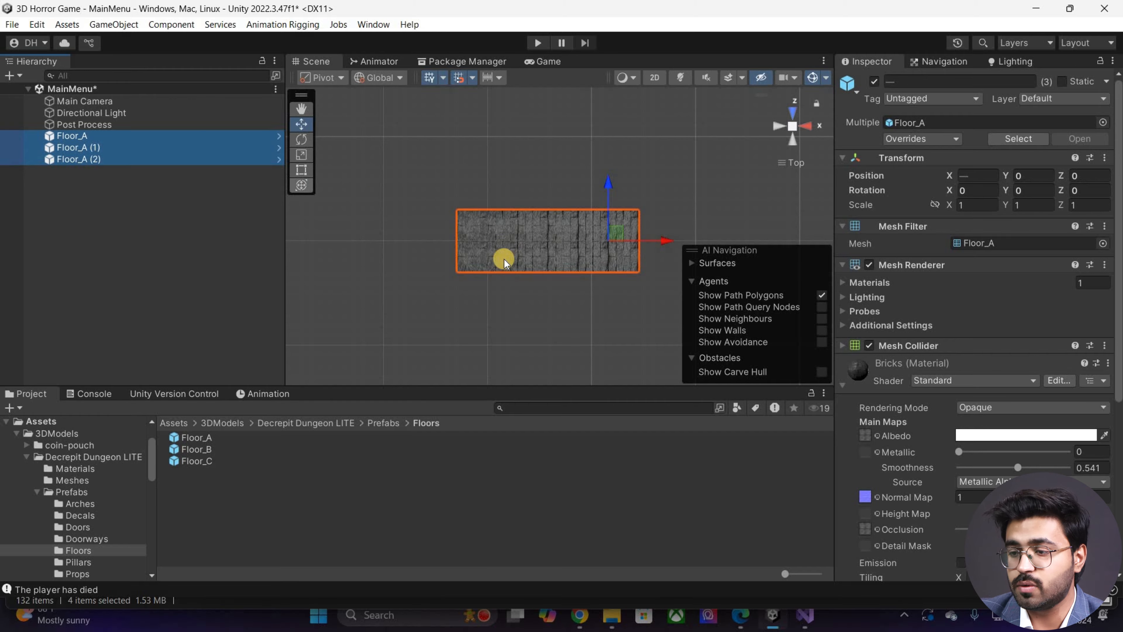
pyautogui.hotkey('ctrl', 'd')
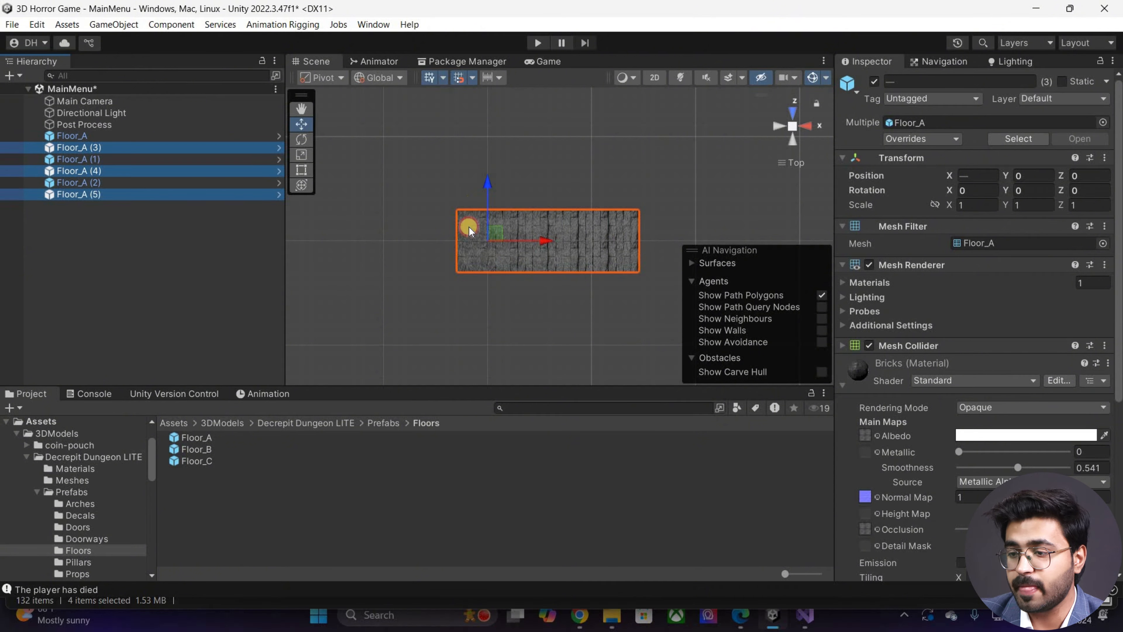
pyautogui.press('v')
pyautogui.moveTo(460, 248); pyautogui.dragTo(483, 205)
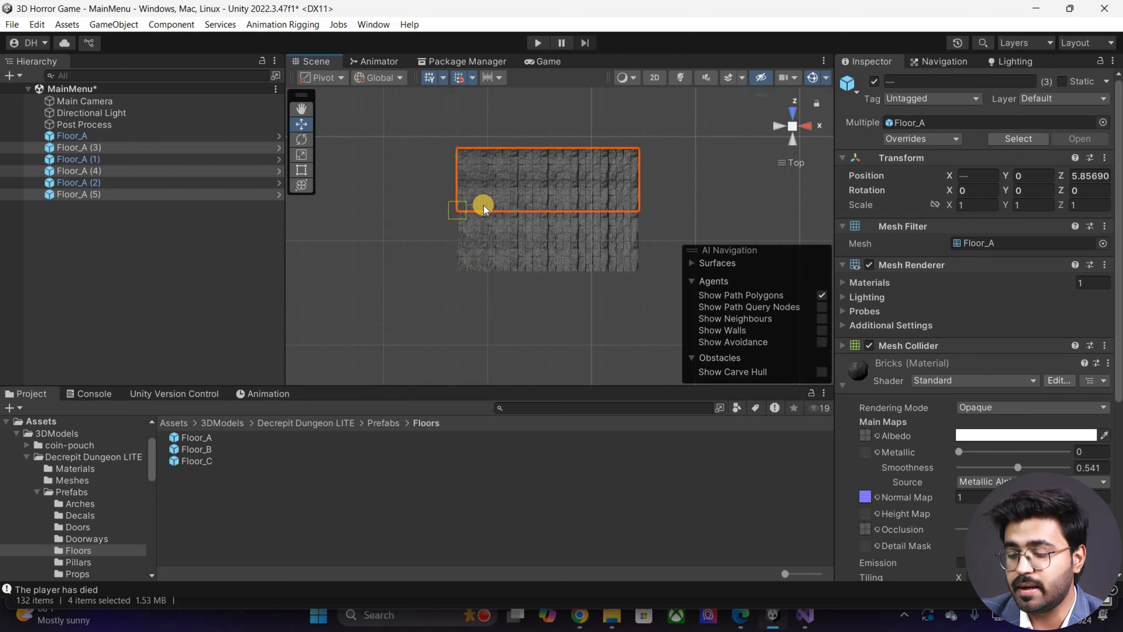
pyautogui.hotkey('ctrl', 'd')
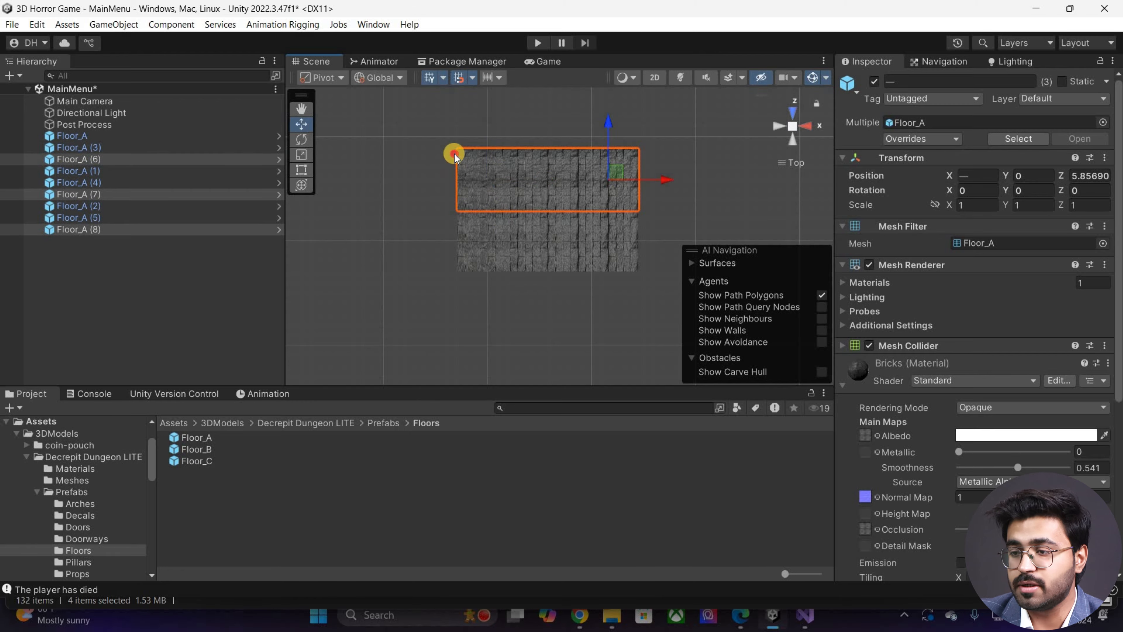
pyautogui.press('v')
pyautogui.moveTo(458, 211); pyautogui.dragTo(457, 150)
# Step: Create an empty object in the scene and name it level
pyautogui.click(113, 268)
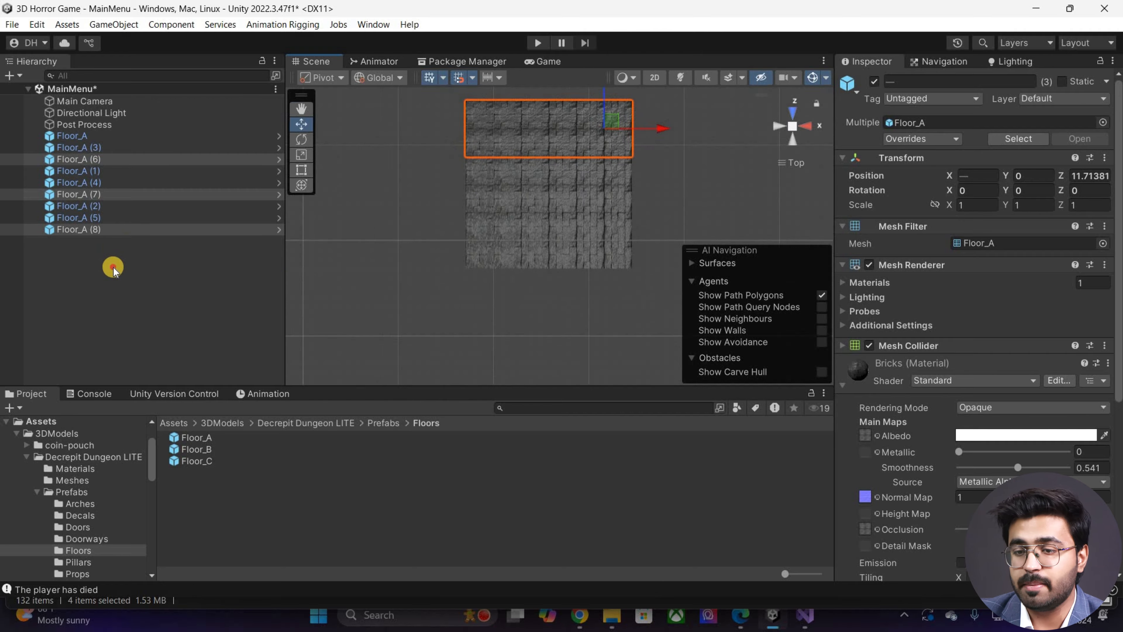
pyautogui.rightClick(166, 436)
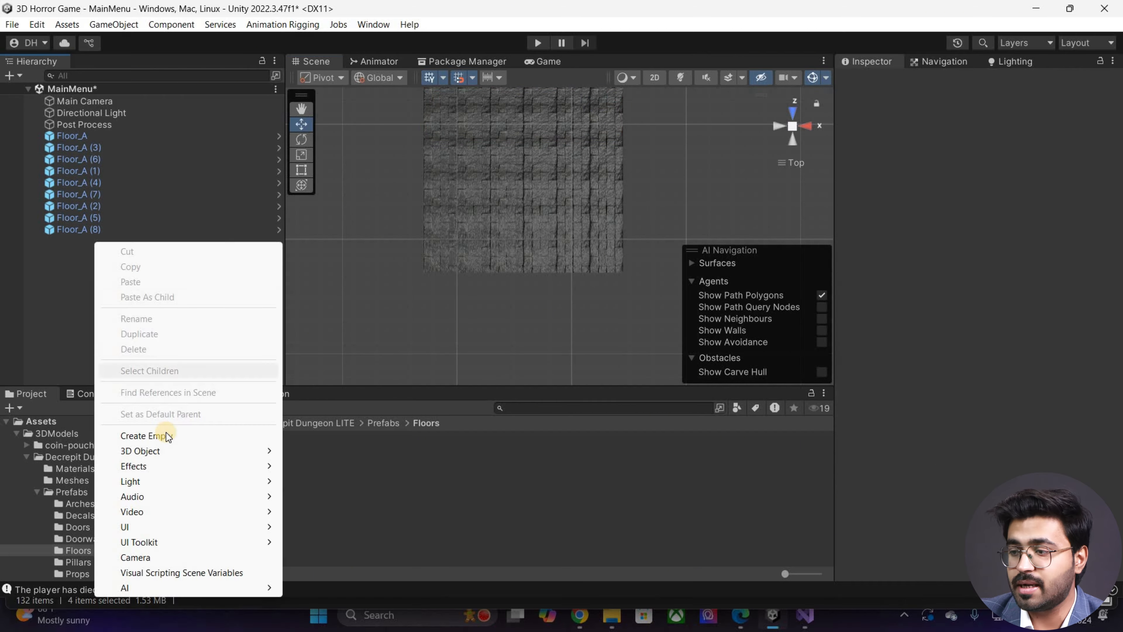
pyautogui.click(164, 434)
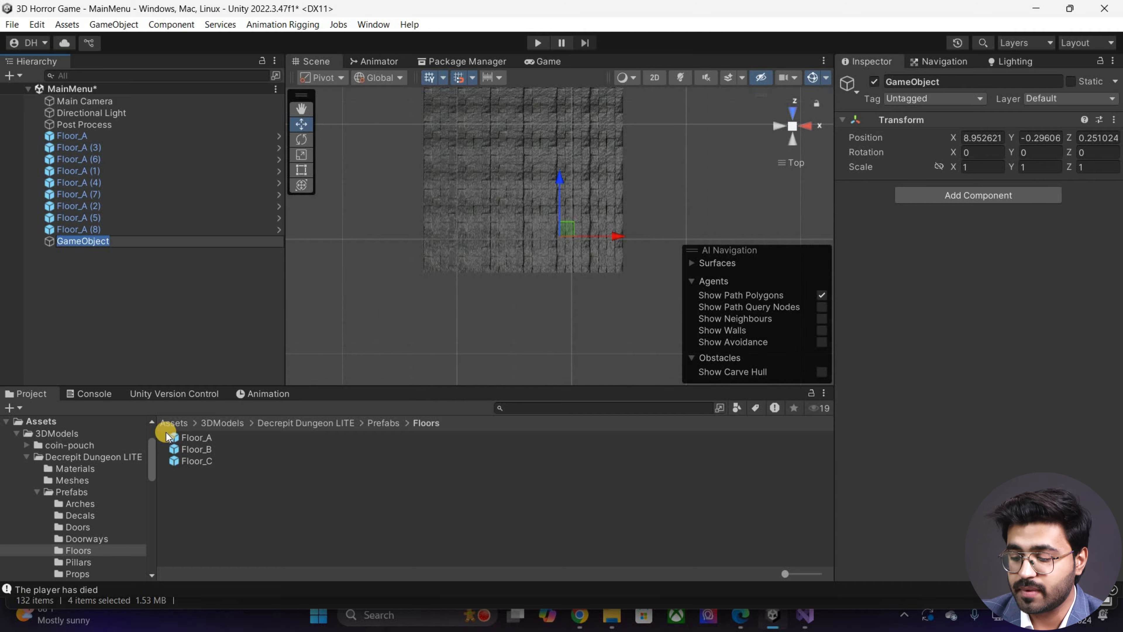
pyautogui.write('leve')
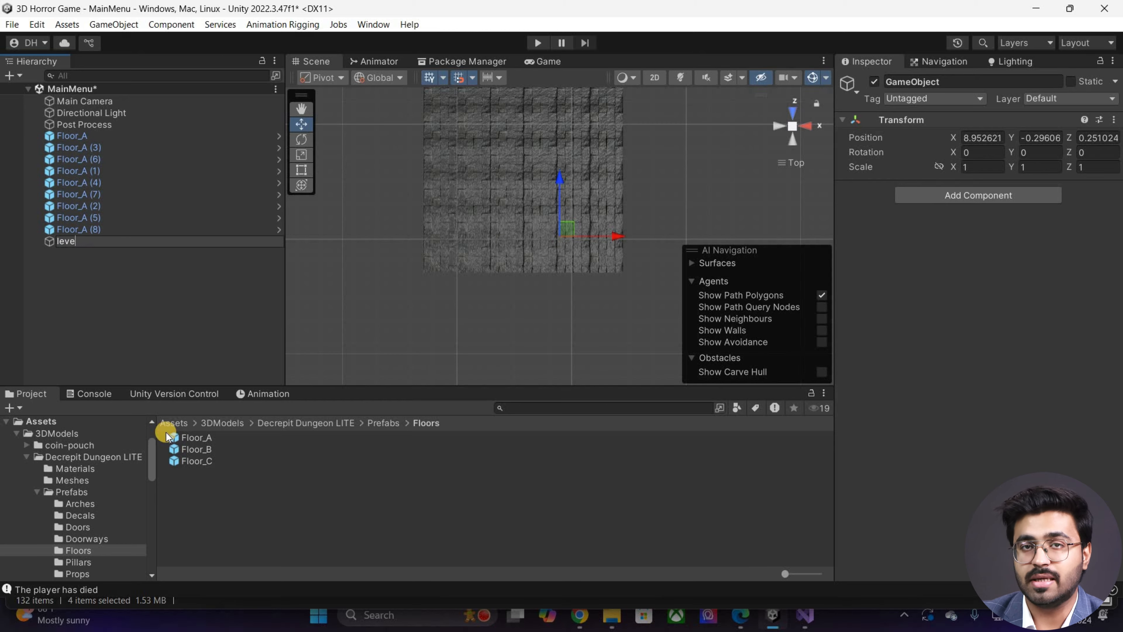
pyautogui.write('l')
pyautogui.press('Return')
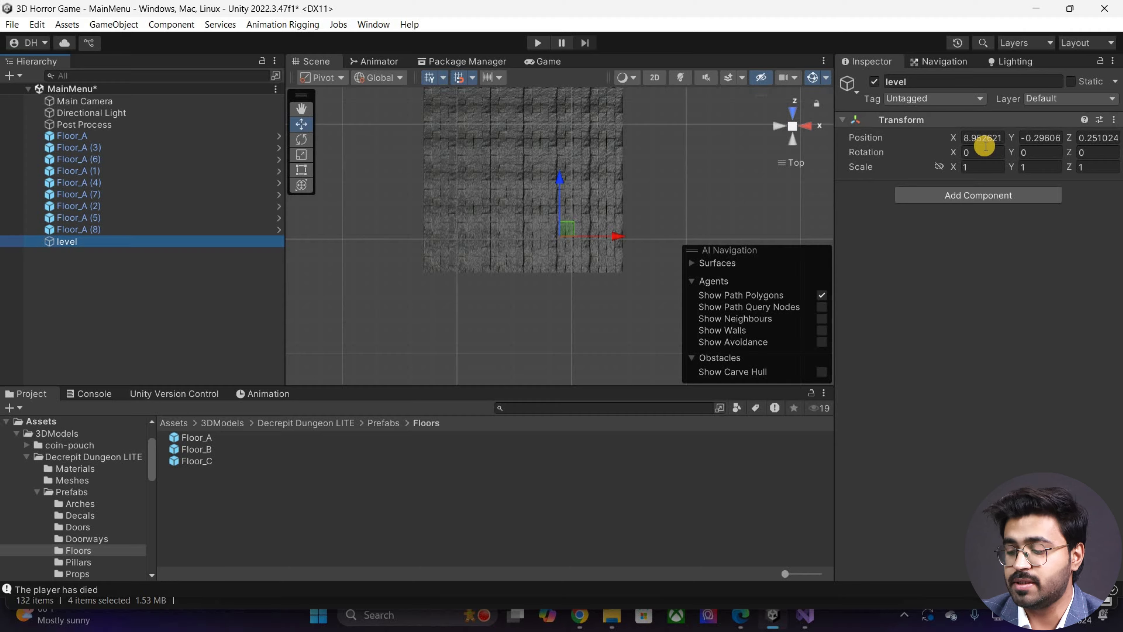
# Step: Set the level object's position to 0, 0, 0
pyautogui.click(984, 140)
pyautogui.write('0')
pyautogui.press('Tab')
pyautogui.write('0')
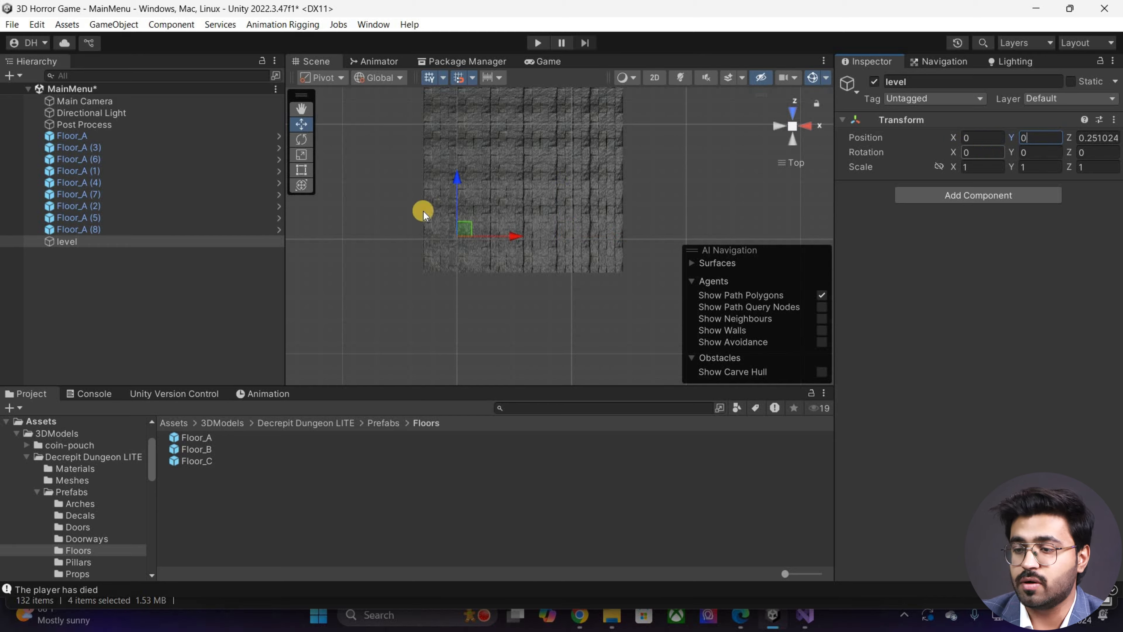
pyautogui.press('Tab')
pyautogui.write('0')
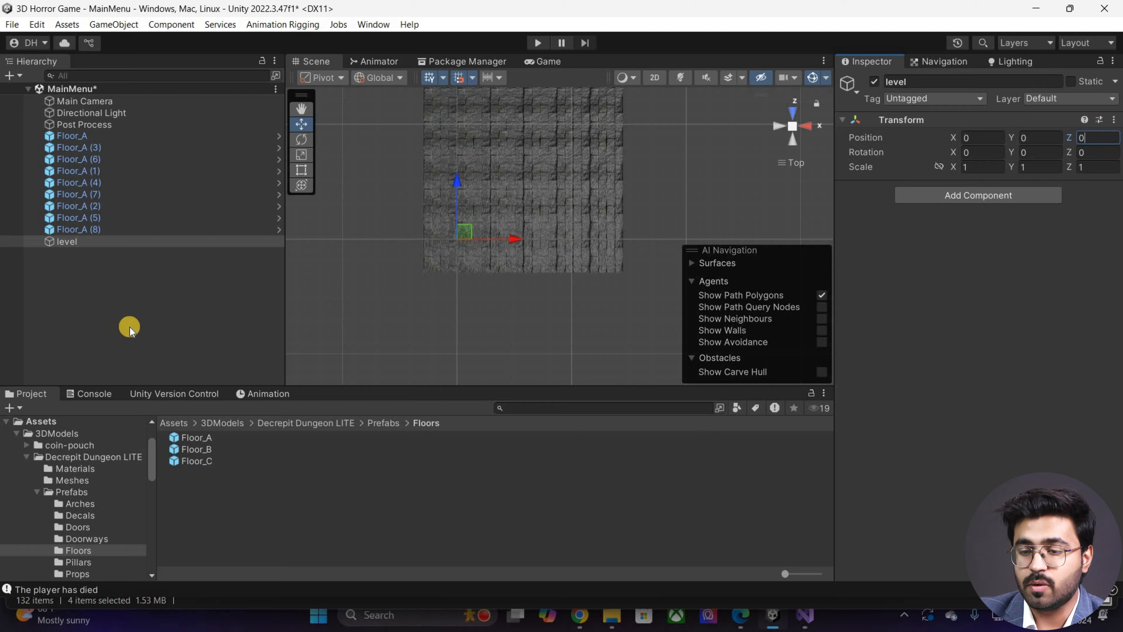
# Step: Create an empty child object named floor under level
pyautogui.rightClick(67, 242)
pyautogui.click(134, 338)
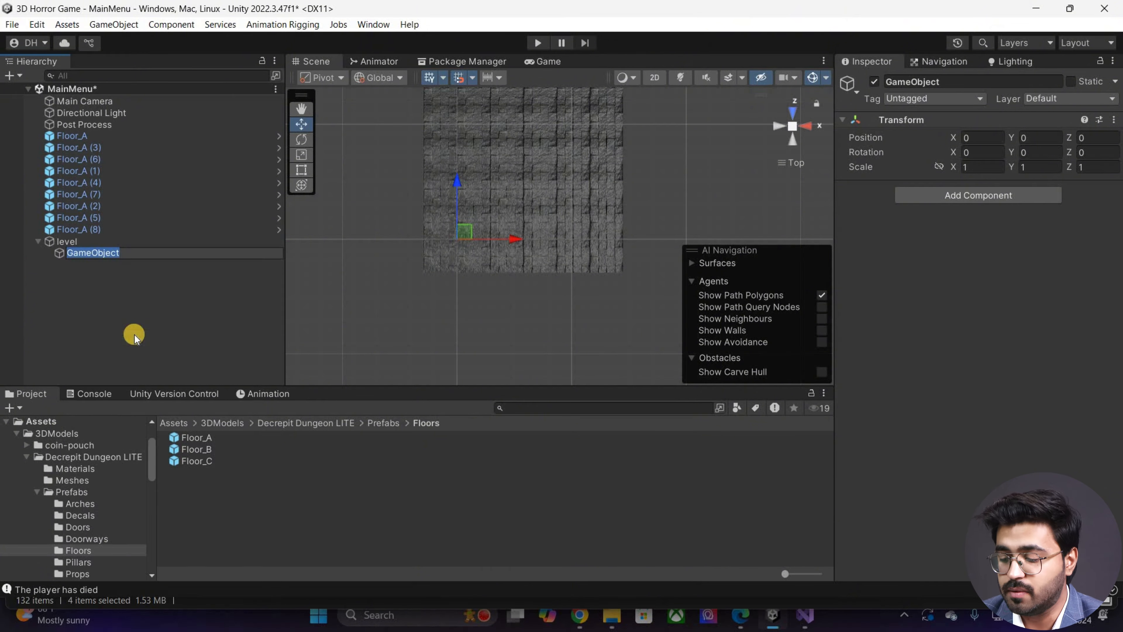
pyautogui.write('floor')
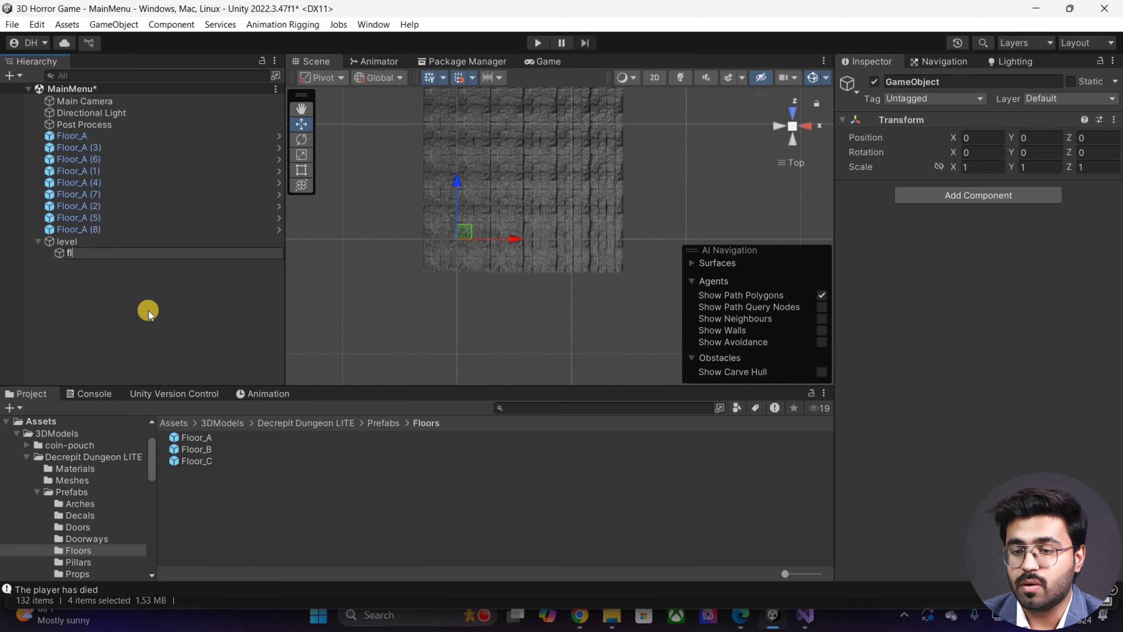
pyautogui.press('Return')
# Step: Move all nine Floor_A tiles into the floor object as its children
pyautogui.click(79, 229)
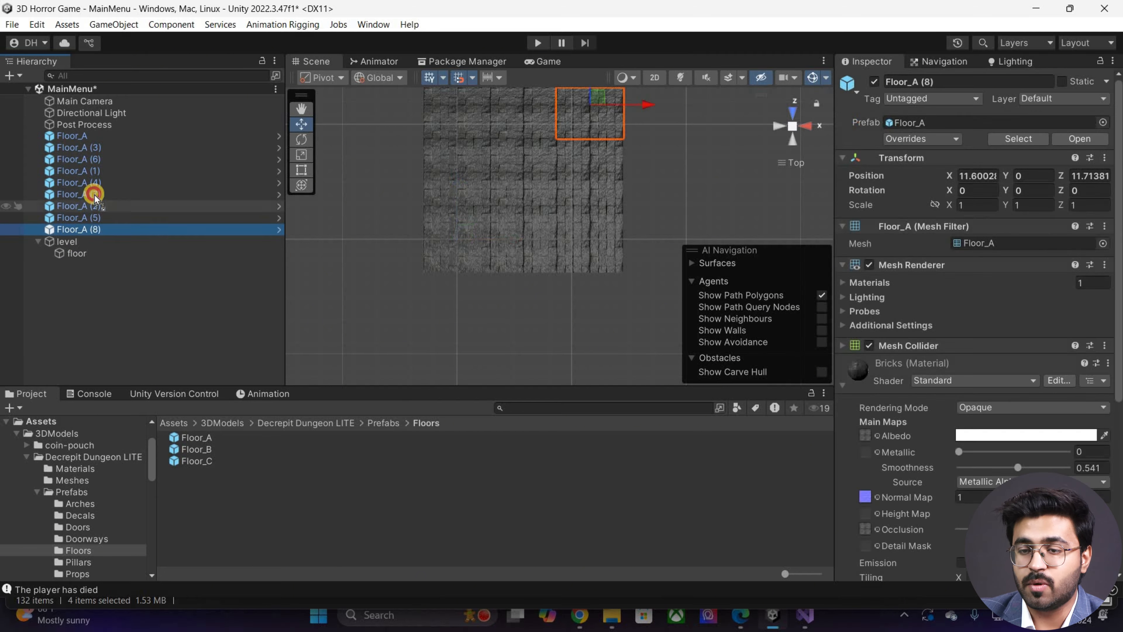
pyautogui.keyDown('shift'); pyautogui.click(78, 141); pyautogui.keyUp('shift')
pyautogui.moveTo(78, 140); pyautogui.dragTo(91, 257)
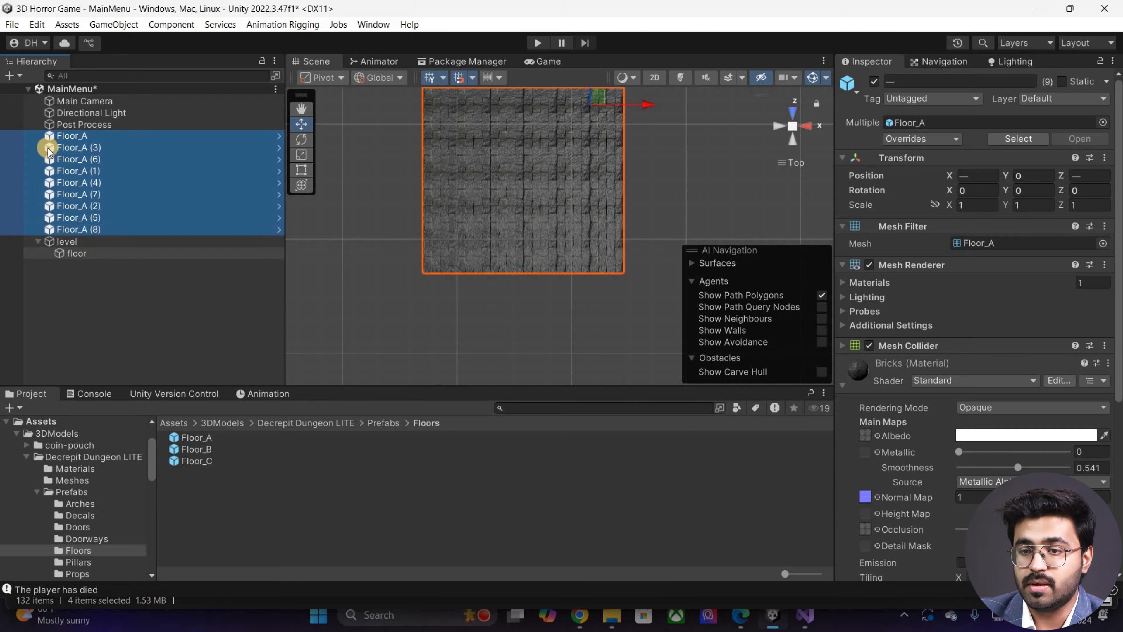
pyautogui.click(49, 148)
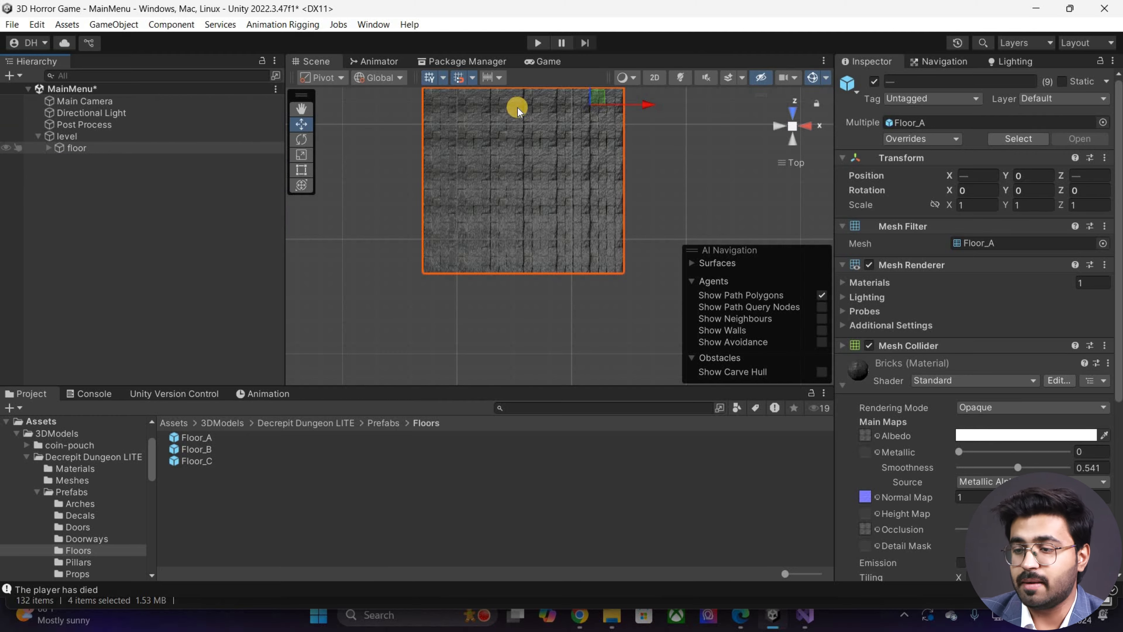
pyautogui.click(494, 207)
pyautogui.scroll(-3, 456, 286)
pyautogui.scroll(4, 835, 127)
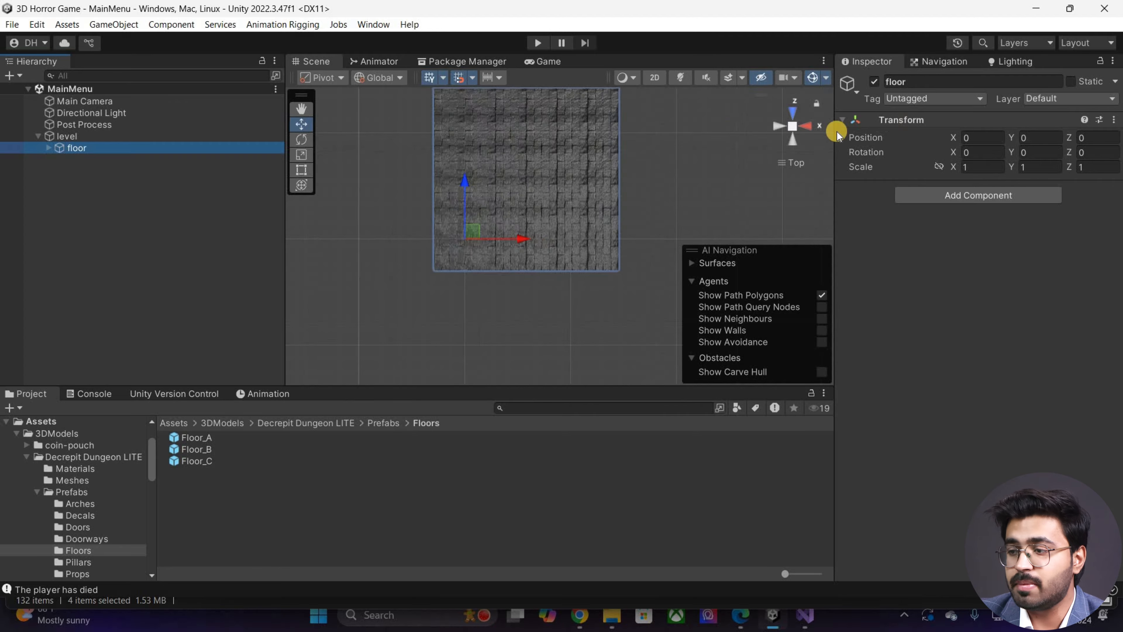
# Step: Place the Wall_A prefab from the Decrepit Dungeon LITE walls on the floor's edge at about X 14.50, Y -0.10, Z 0.66
pyautogui.click(806, 125)
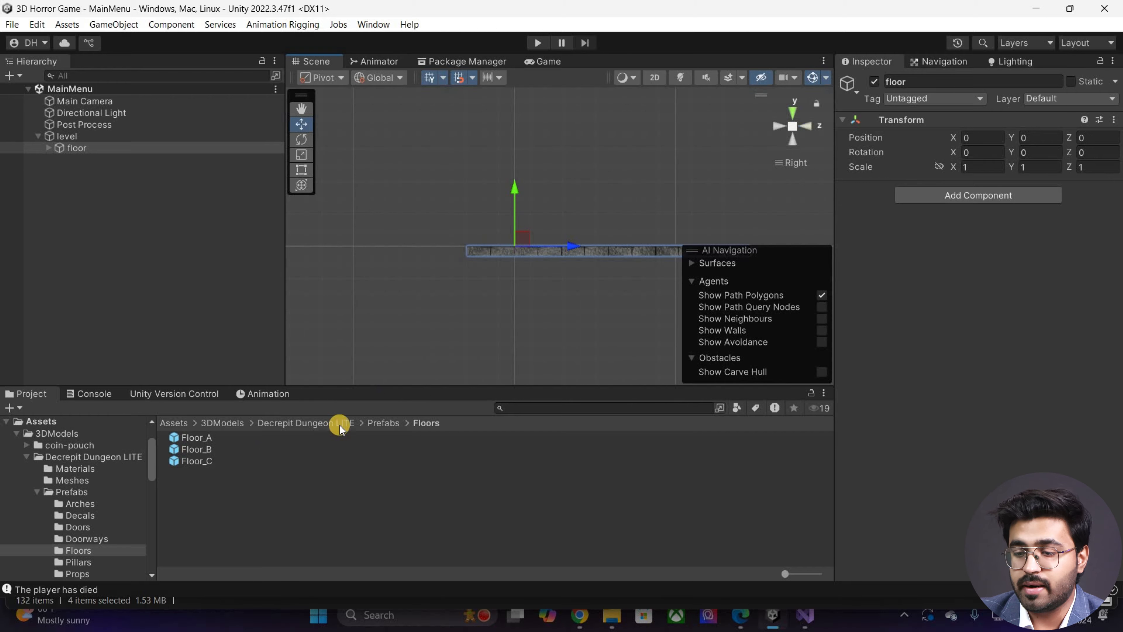
pyautogui.scroll(-2, 312, 429)
pyautogui.click(204, 462)
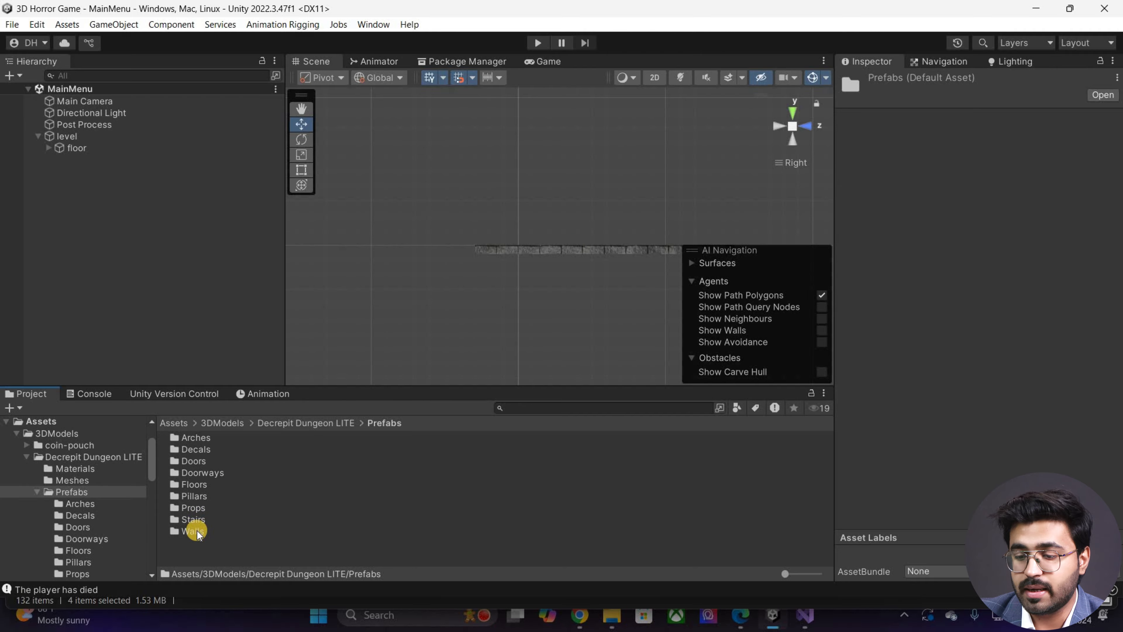
pyautogui.click(312, 423)
pyautogui.scroll(-2, 491, 272)
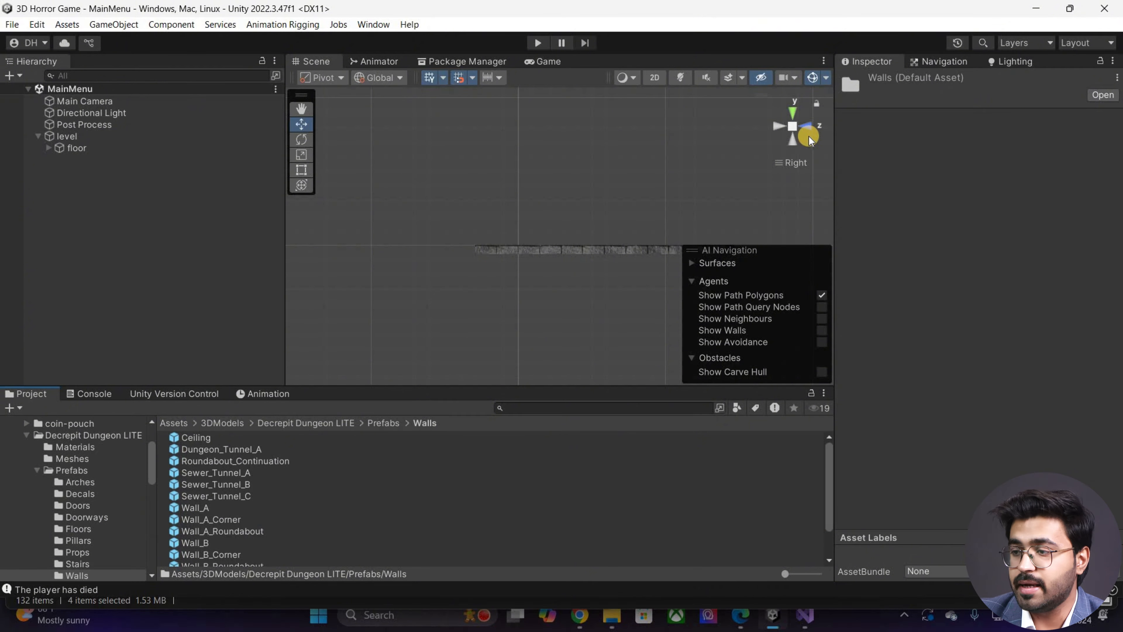
pyautogui.keyDown('alt'); pyautogui.moveTo(593, 257); pyautogui.dragTo(459, 301); pyautogui.keyUp('alt')
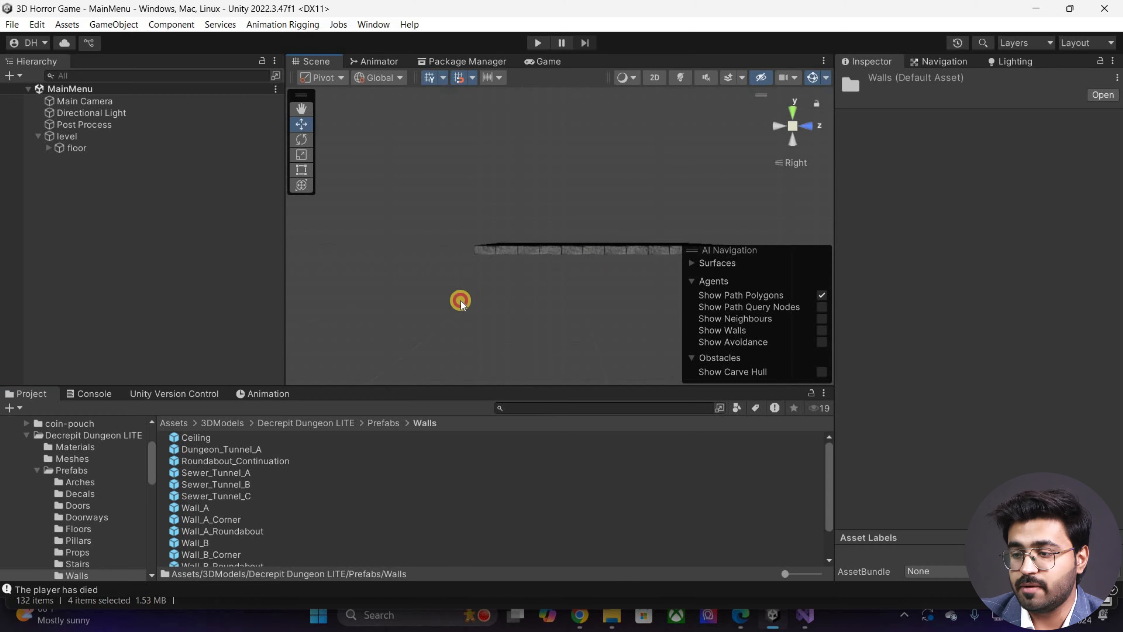
pyautogui.click(290, 393)
pyautogui.moveTo(291, 393); pyautogui.dragTo(488, 271)
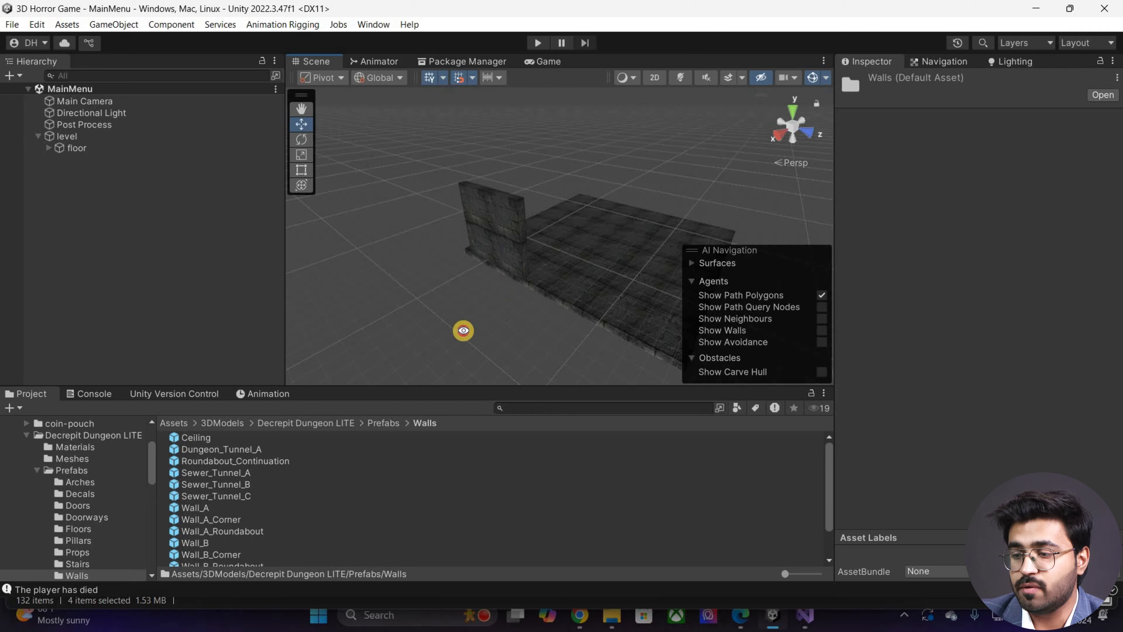
pyautogui.keyDown('alt'); pyautogui.moveTo(643, 218); pyautogui.dragTo(625, 253); pyautogui.keyUp('alt')
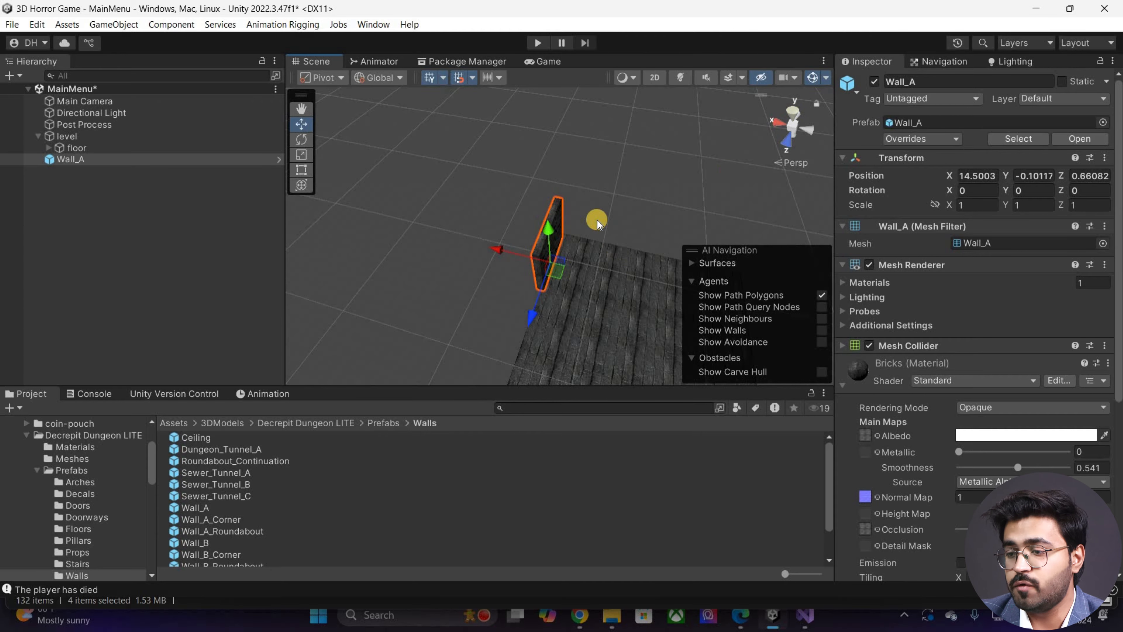
# Step: Move Wall_A along the Z axis to Z 0 so it lines up with the corner floor tile
pyautogui.click(792, 113)
pyautogui.click(793, 126)
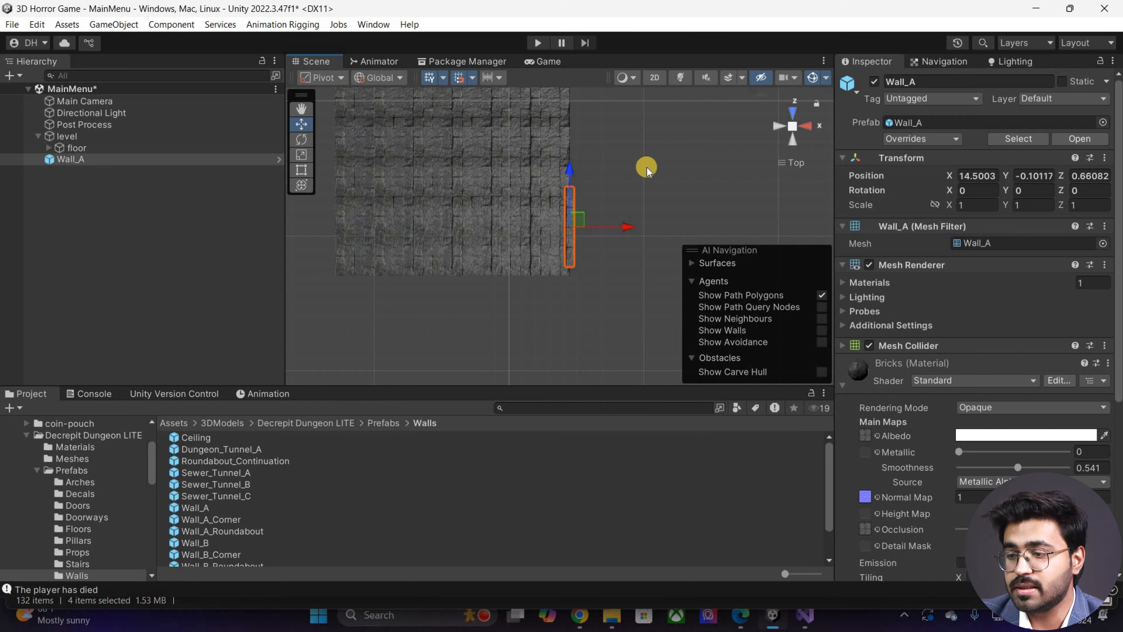
pyautogui.moveTo(570, 177); pyautogui.dragTo(616, 260)
pyautogui.moveTo(610, 253); pyautogui.dragTo(566, 367, button='middle')
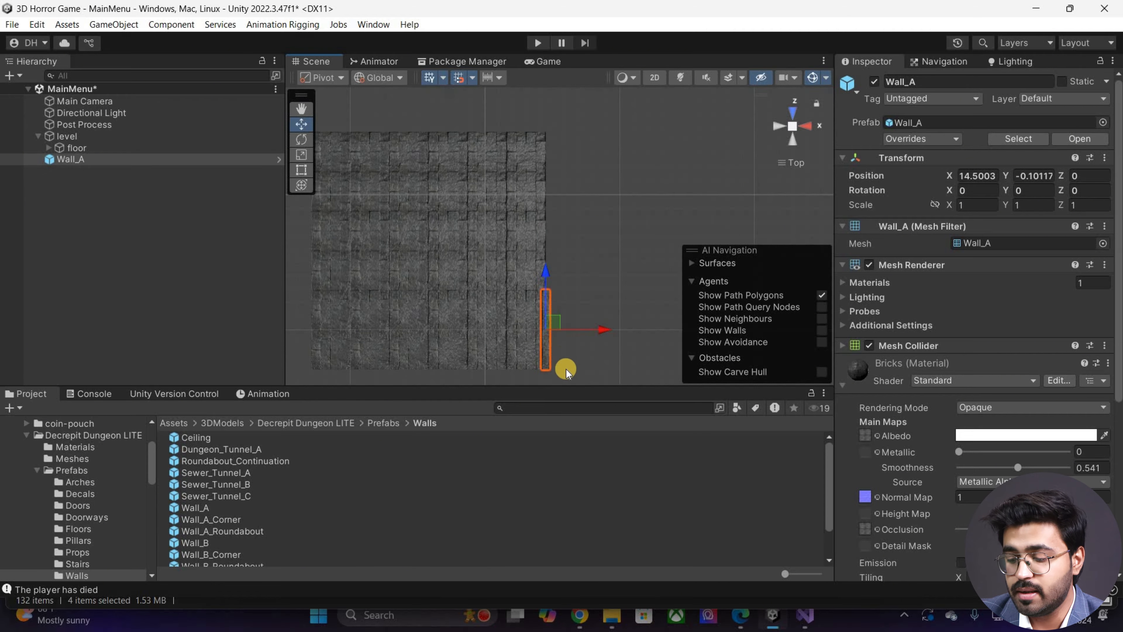
# Step: Duplicate Wall_A twice along the floor's edge, snapping the copies at about Z 5.86 and 11.71
pyautogui.hotkey('ctrl', 'd')
pyautogui.moveTo(541, 287)
pyautogui.mouseDown()
pyautogui.moveTo(555, 304)
pyautogui.moveTo(542, 297)
pyautogui.mouseUp()
pyautogui.hotkey('ctrl', 'd')
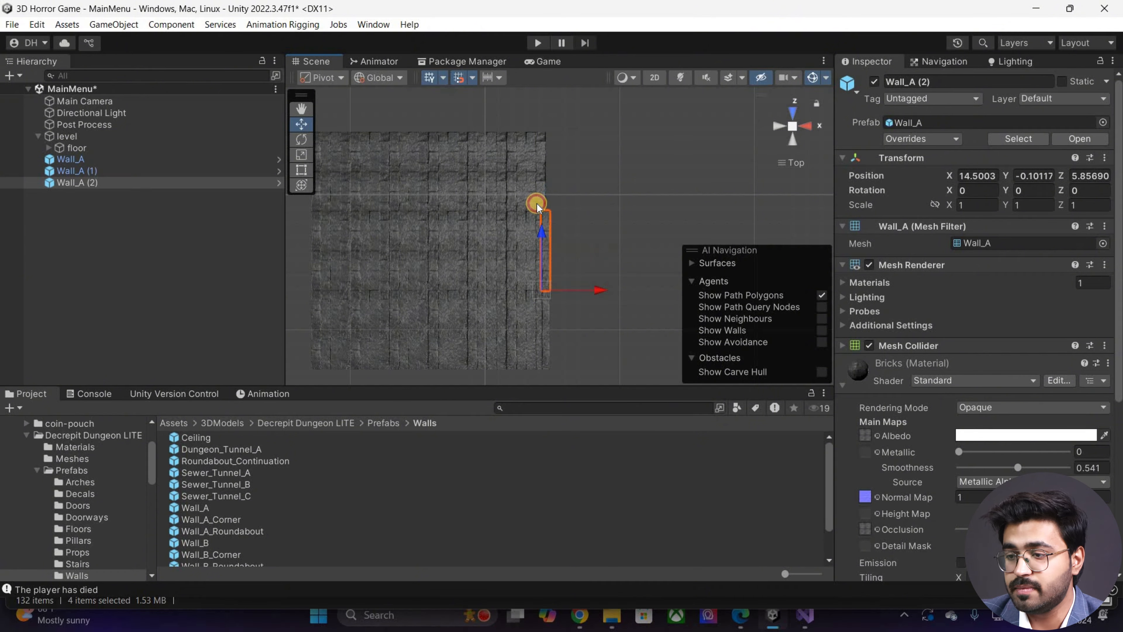
pyautogui.moveTo(556, 237); pyautogui.dragTo(556, 157)
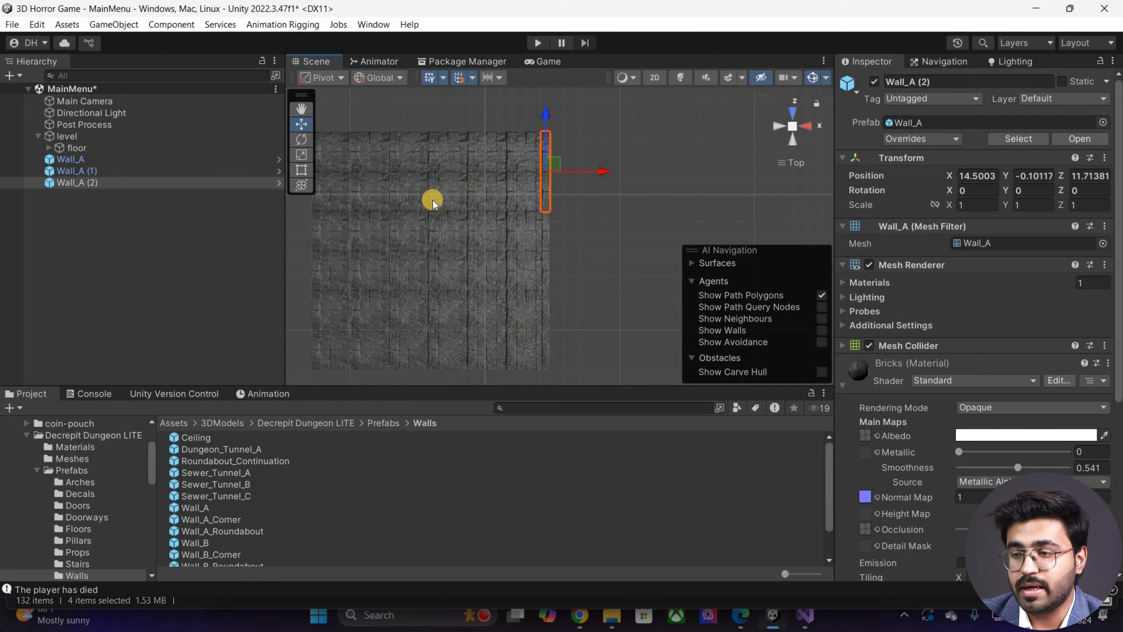
# Step: Select all three Wall_A pieces, duplicate them and move the copies along the X axis to the opposite edge of the floor
pyautogui.keyDown('shift'); pyautogui.click(71, 159); pyautogui.keyUp('shift')
pyautogui.moveTo(603, 251); pyautogui.dragTo(608, 249, button='middle')
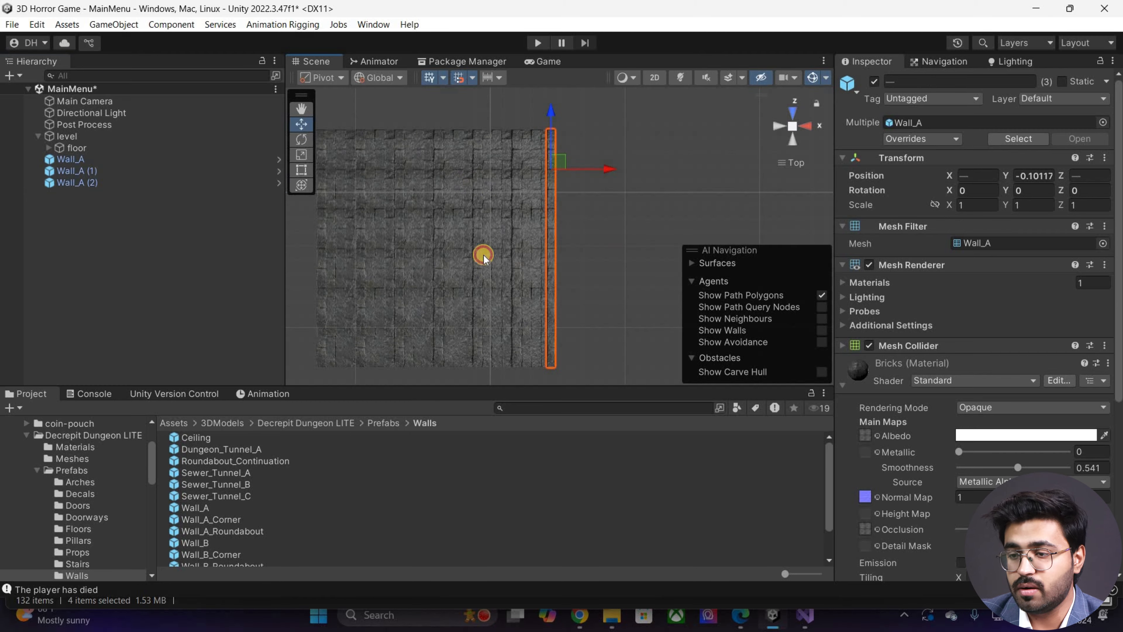
pyautogui.hotkey('ctrl', 'd')
pyautogui.moveTo(541, 239); pyautogui.dragTo(370, 229)
pyautogui.moveTo(400, 241); pyautogui.dragTo(521, 229, button='middle')
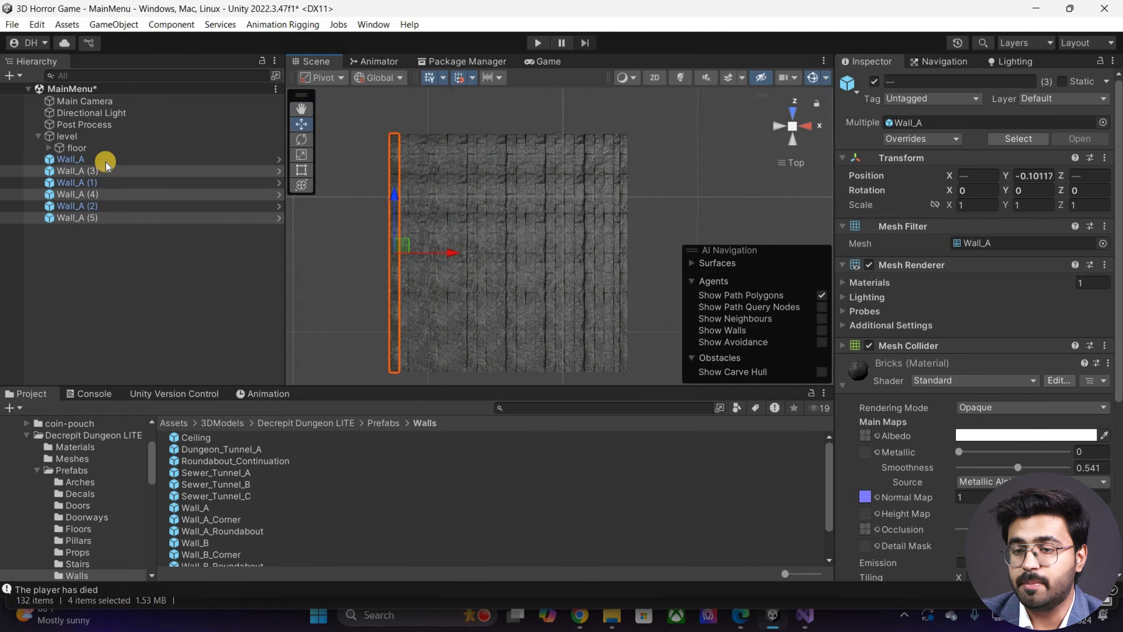
# Step: Duplicate the corner Wall_A, rotate the copy 90° about Y and move it to the adjacent floor edge at about X 11.28, Z -3.22
pyautogui.click(533, 184)
pyautogui.moveTo(593, 376); pyautogui.dragTo(531, 361, button='middle')
pyautogui.hotkey('ctrl', 'd')
pyautogui.press('e')
pyautogui.moveTo(504, 287); pyautogui.dragTo(487, 200, button='middle')
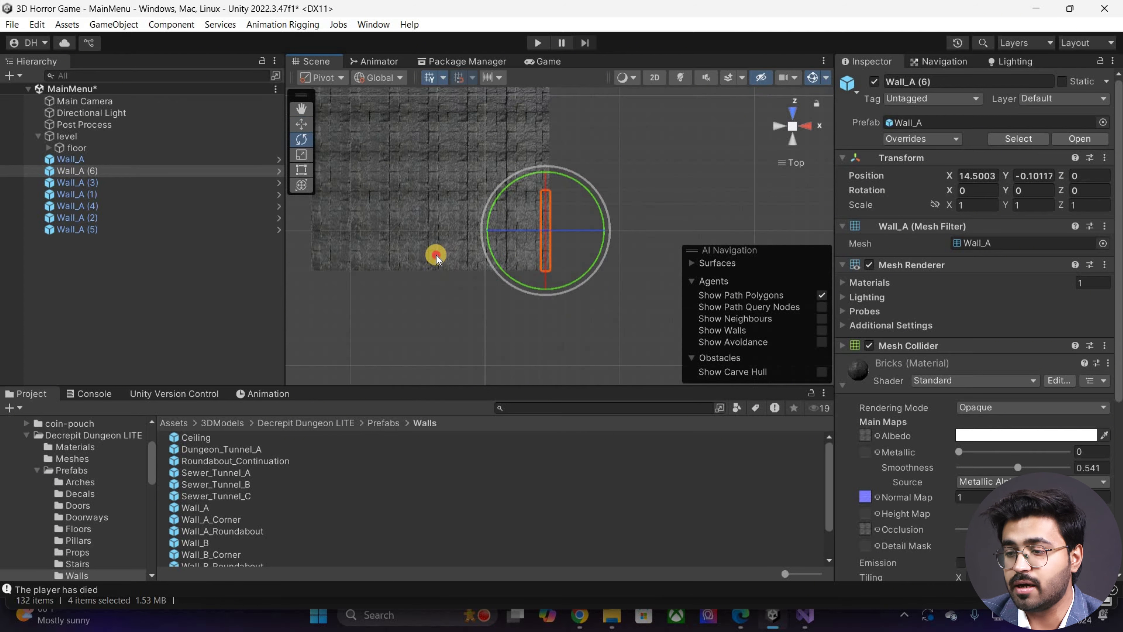
pyautogui.moveTo(535, 289)
pyautogui.keyDown('ctrl'); pyautogui.mouseDown()
pyautogui.moveTo(473, 275)
pyautogui.moveTo(398, 221)
pyautogui.mouseUp(); pyautogui.keyUp('ctrl')
pyautogui.keyDown('ctrl'); pyautogui.moveTo(526, 259); pyautogui.dragTo(549, 303); pyautogui.keyUp('ctrl')
pyautogui.press('w')
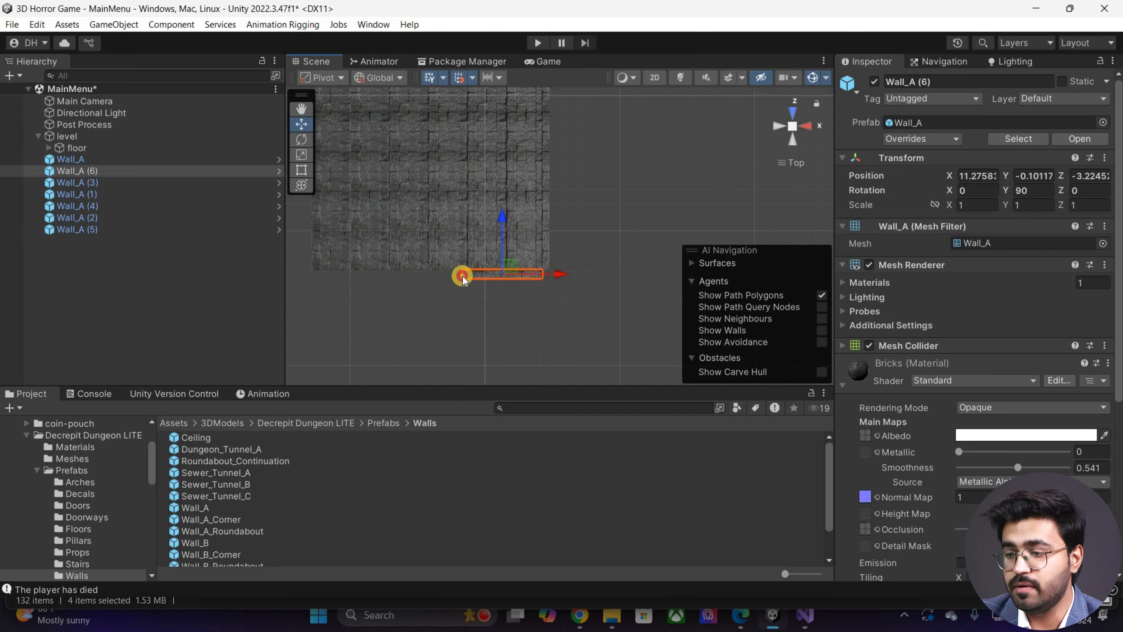
# Step: Duplicate the rotated wall twice along the same floor edge, vertex-snapping the copies end to end
pyautogui.hotkey('ctrl', 'd')
pyautogui.press('v')
pyautogui.moveTo(463, 278); pyautogui.dragTo(523, 303)
pyautogui.hotkey('ctrl', 'd')
pyautogui.press('v')
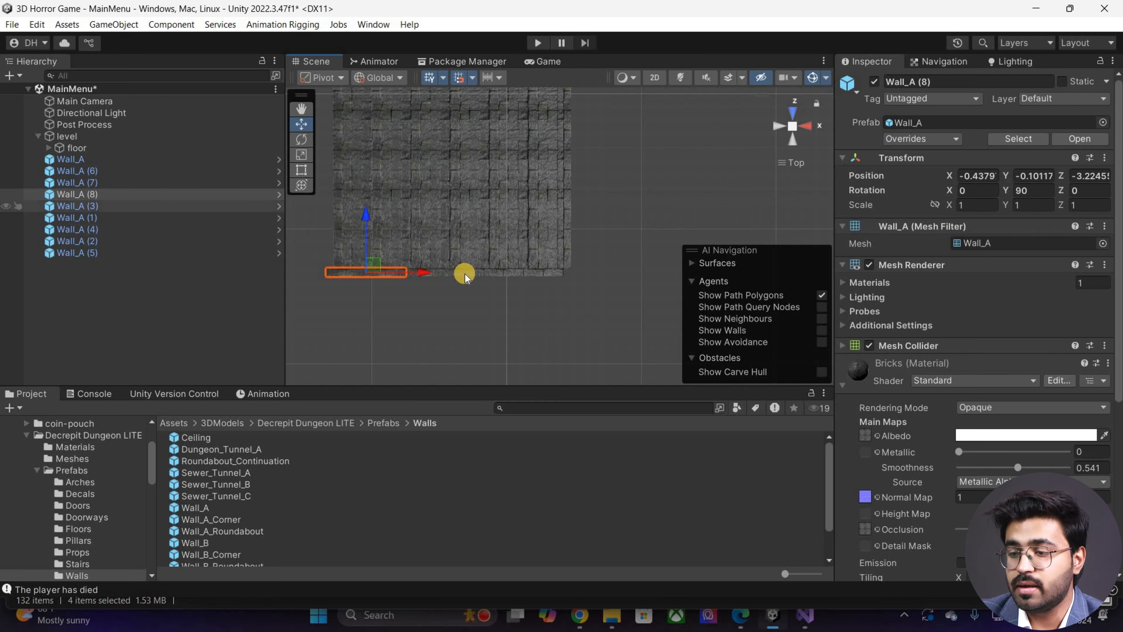
# Step: Select the three rotated walls and shift them along the X axis to line up with the floor edge
pyautogui.keyDown('shift'); pyautogui.click(568, 271); pyautogui.keyUp('shift')
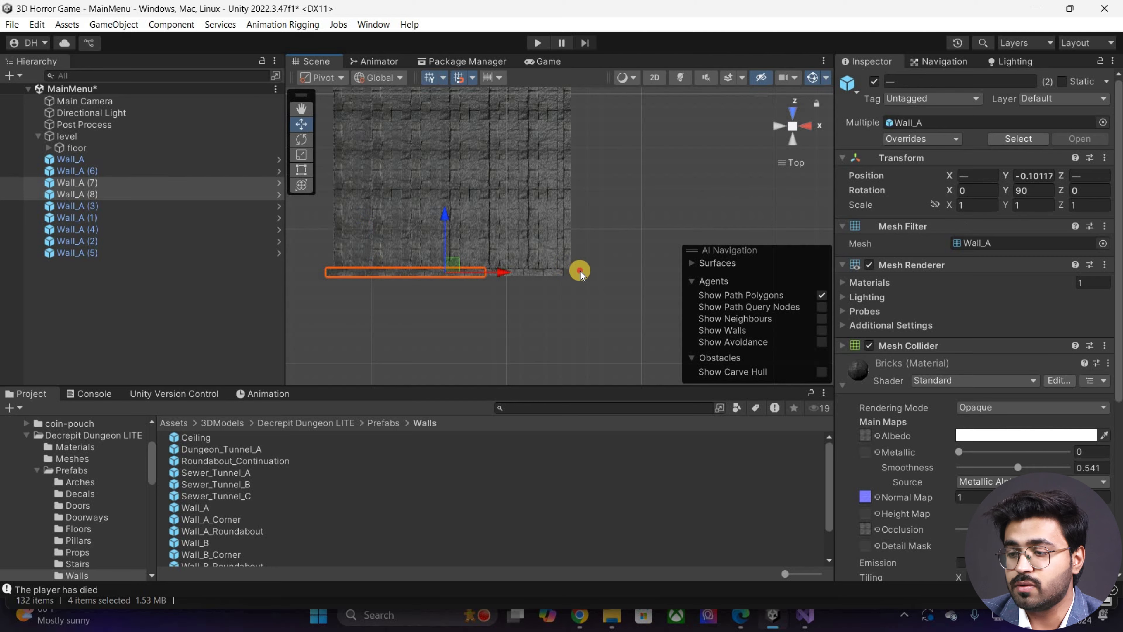
pyautogui.keyDown('shift'); pyautogui.click(587, 271); pyautogui.keyUp('shift')
pyautogui.moveTo(588, 275); pyautogui.dragTo(587, 277)
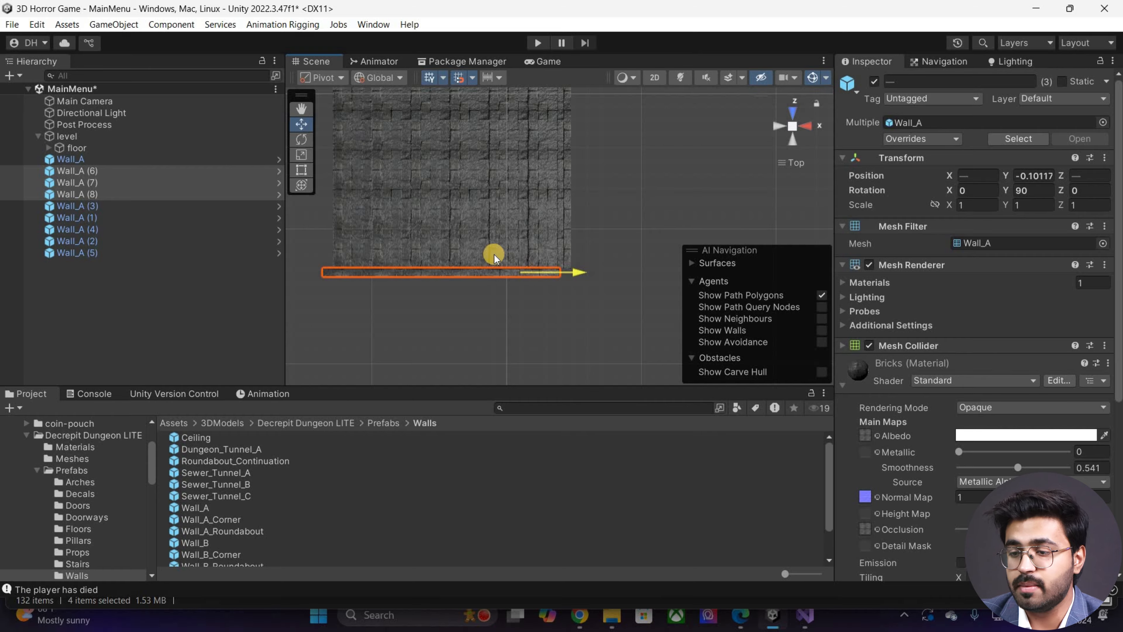
pyautogui.moveTo(546, 128); pyautogui.dragTo(557, 177, button='middle')
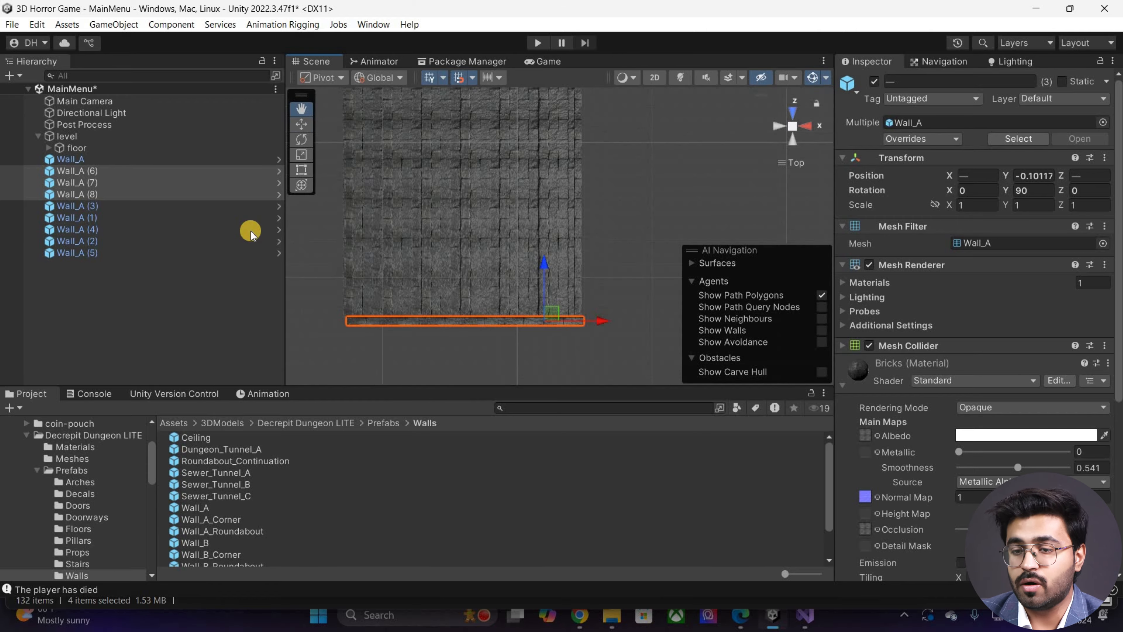
# Step: Duplicate the three rotated walls, move the copies to the opposite floor edge to close the room, and save the scene
pyautogui.hotkey('ctrl', 'd')
pyautogui.moveTo(517, 116); pyautogui.dragTo(526, 197, button='middle')
pyautogui.moveTo(522, 101); pyautogui.dragTo(474, 87)
pyautogui.keyDown('alt'); pyautogui.moveTo(582, 37); pyautogui.dragTo(500, 125); pyautogui.keyUp('alt')
pyautogui.moveTo(569, 188); pyautogui.dragTo(536, 140, button='middle')
pyautogui.scroll(-3, 536, 140)
pyautogui.hotkey('ctrl', 's')
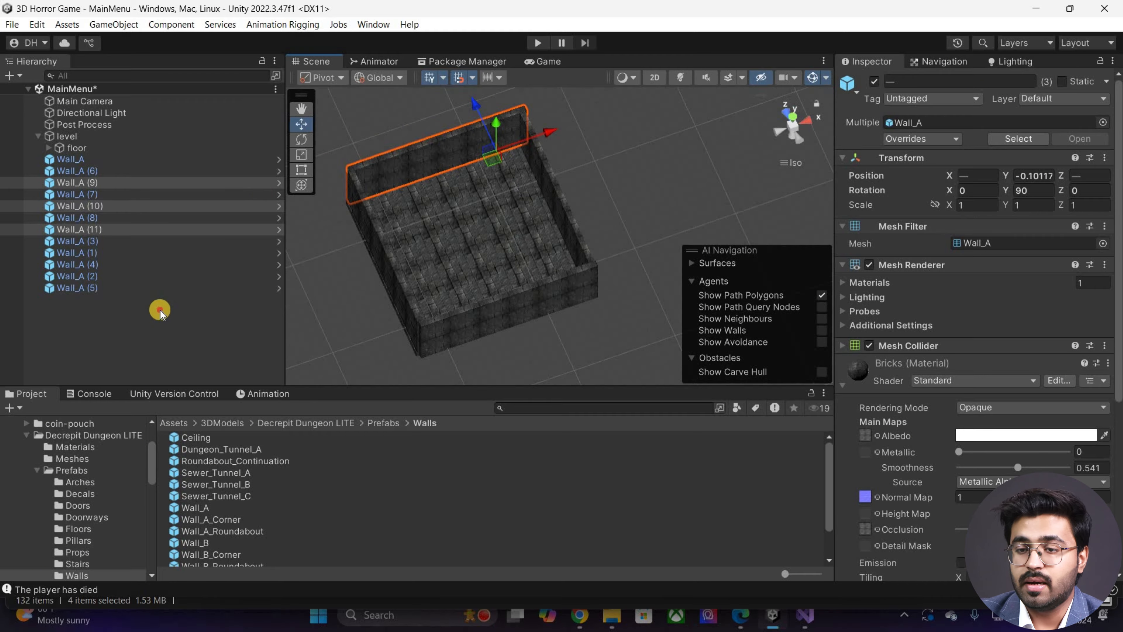
# Step: Select the Main Camera, widen the Inspector area and dock the Game view beside the Inspector
pyautogui.click(116, 109)
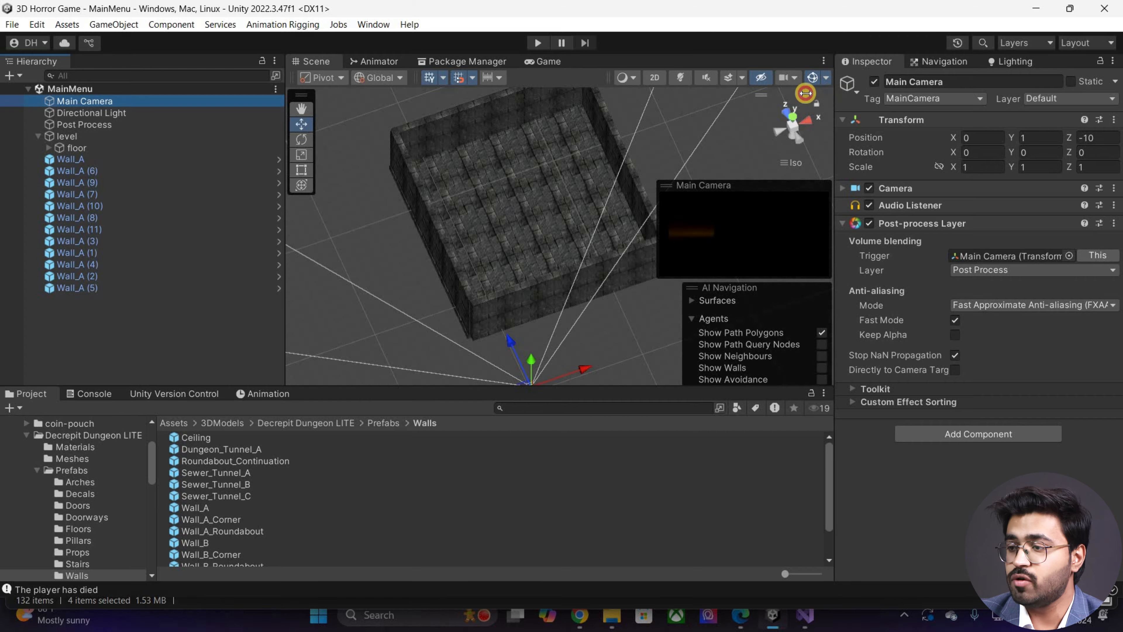
pyautogui.moveTo(835, 70); pyautogui.dragTo(682, 73)
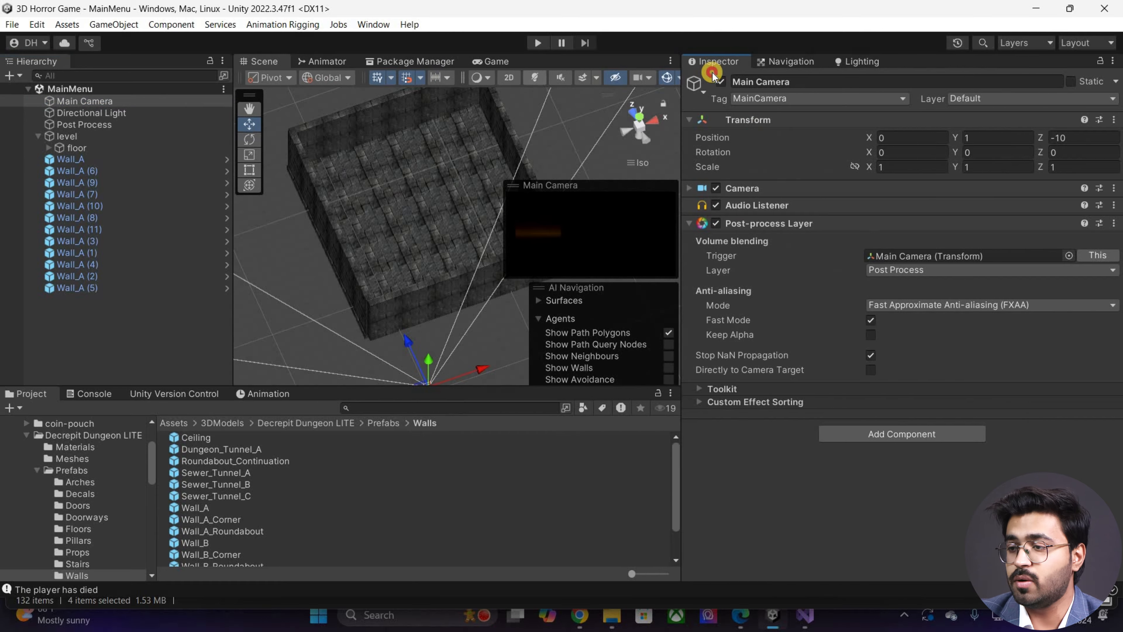
pyautogui.moveTo(491, 62); pyautogui.dragTo(747, 142)
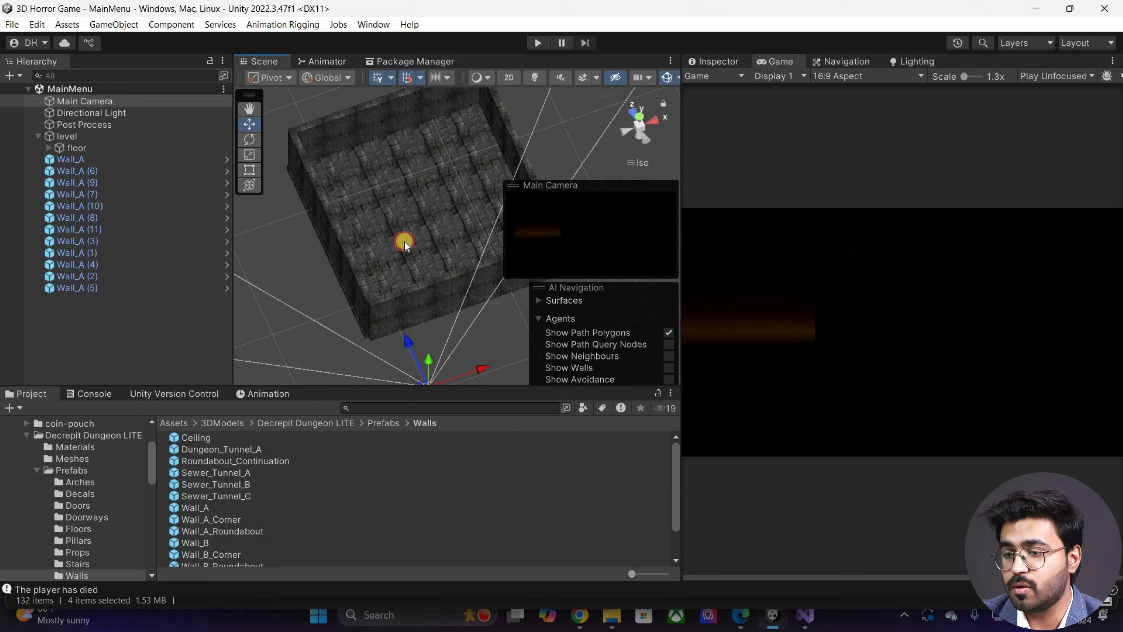
# Step: Move the Main Camera from outside the walls into the dungeon room
pyautogui.moveTo(405, 242); pyautogui.dragTo(469, 271)
pyautogui.hotkey('ctrl', 'z')
pyautogui.moveTo(412, 293); pyautogui.dragTo(470, 241)
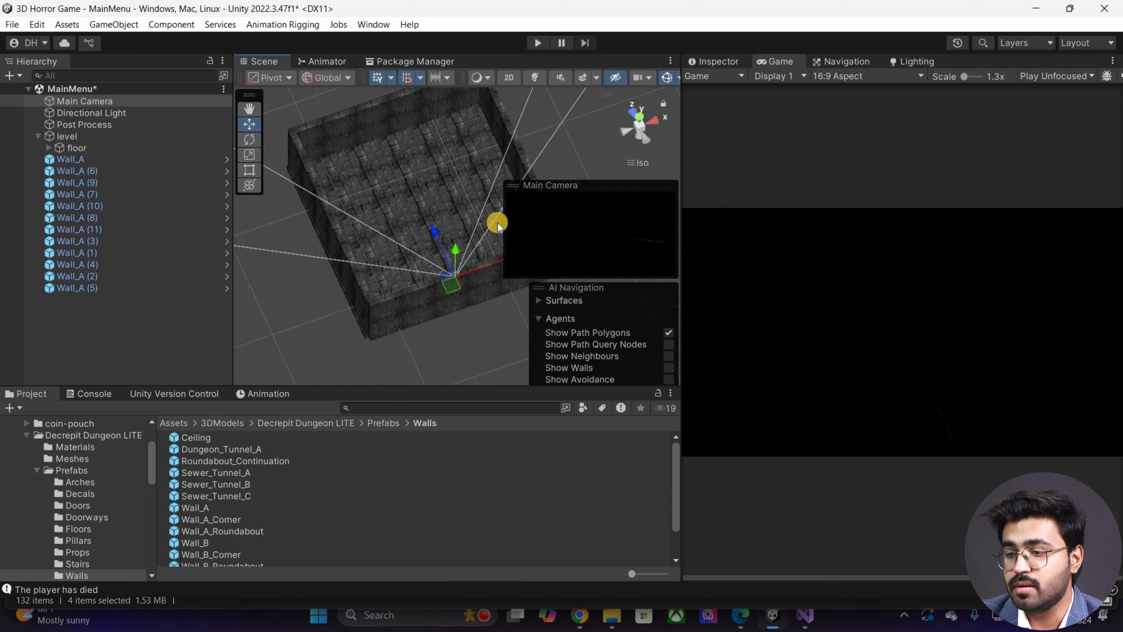
pyautogui.moveTo(497, 223); pyautogui.dragTo(500, 193, button='right')
pyautogui.moveTo(500, 223); pyautogui.dragTo(428, 209)
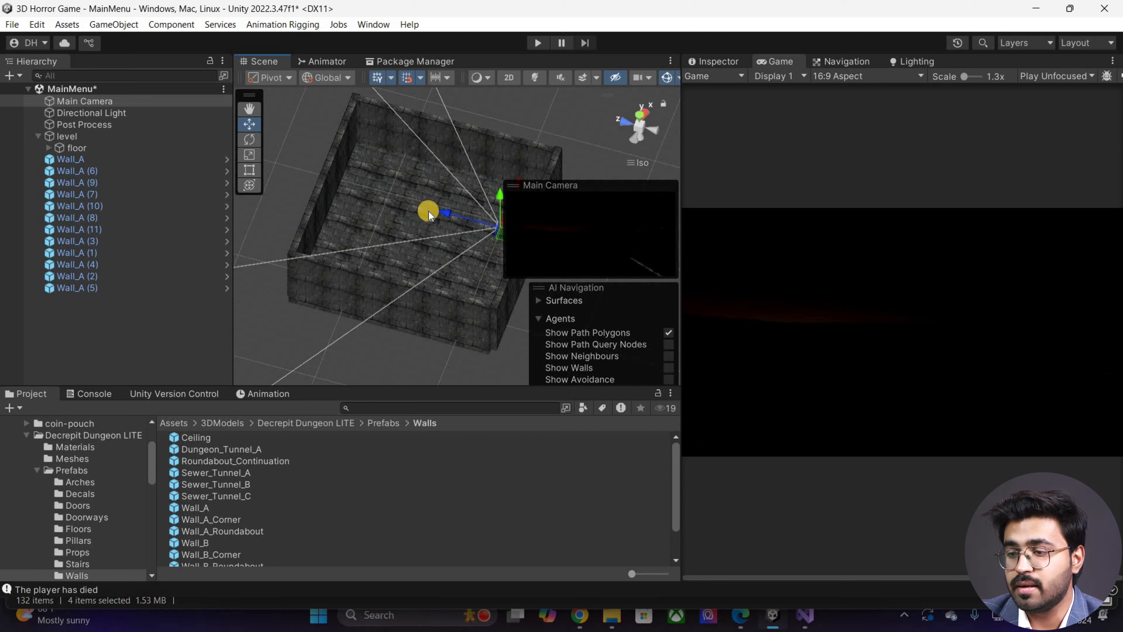
pyautogui.moveTo(428, 210); pyautogui.dragTo(348, 188, button='middle')
pyautogui.moveTo(430, 198); pyautogui.dragTo(381, 242)
pyautogui.moveTo(529, 150); pyautogui.dragTo(397, 107, button='right')
pyautogui.moveTo(399, 151); pyautogui.dragTo(445, 244, button='middle')
pyautogui.scroll(2, 447, 174)
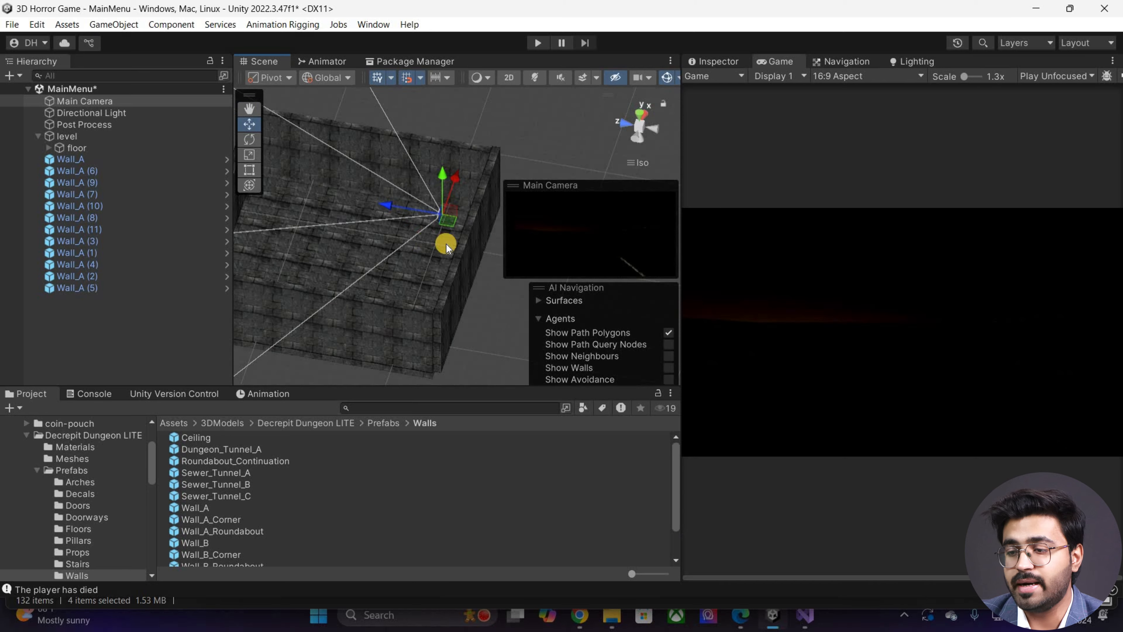
# Step: Create an empty child object named "walls" under the level object
pyautogui.click(39, 136)
pyautogui.click(66, 137)
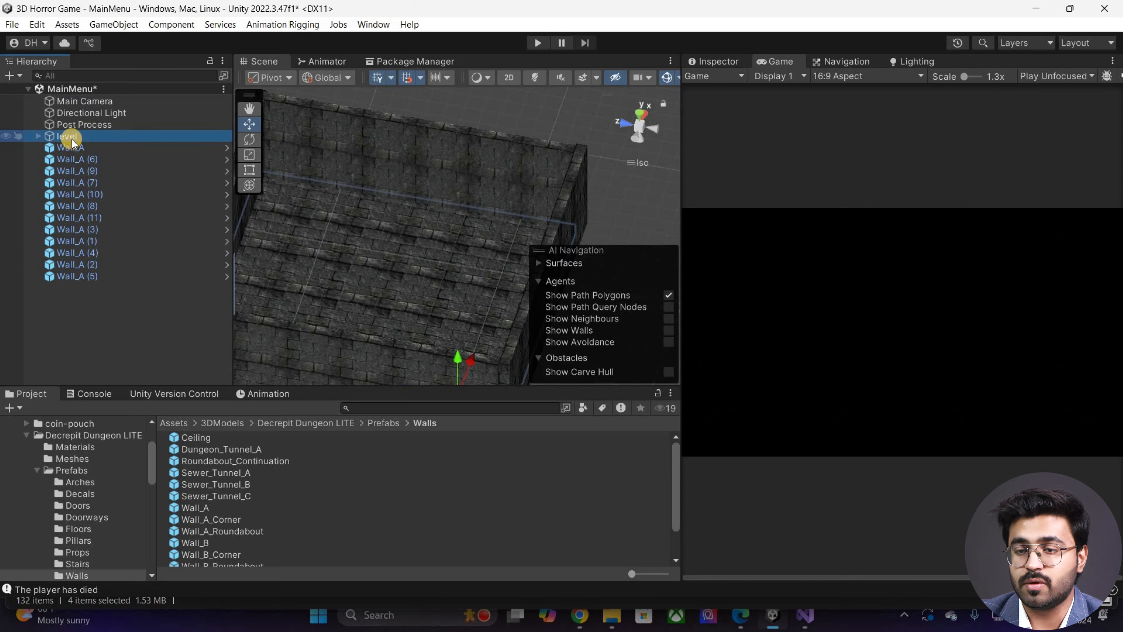
pyautogui.press('Right')
pyautogui.rightClick(115, 351)
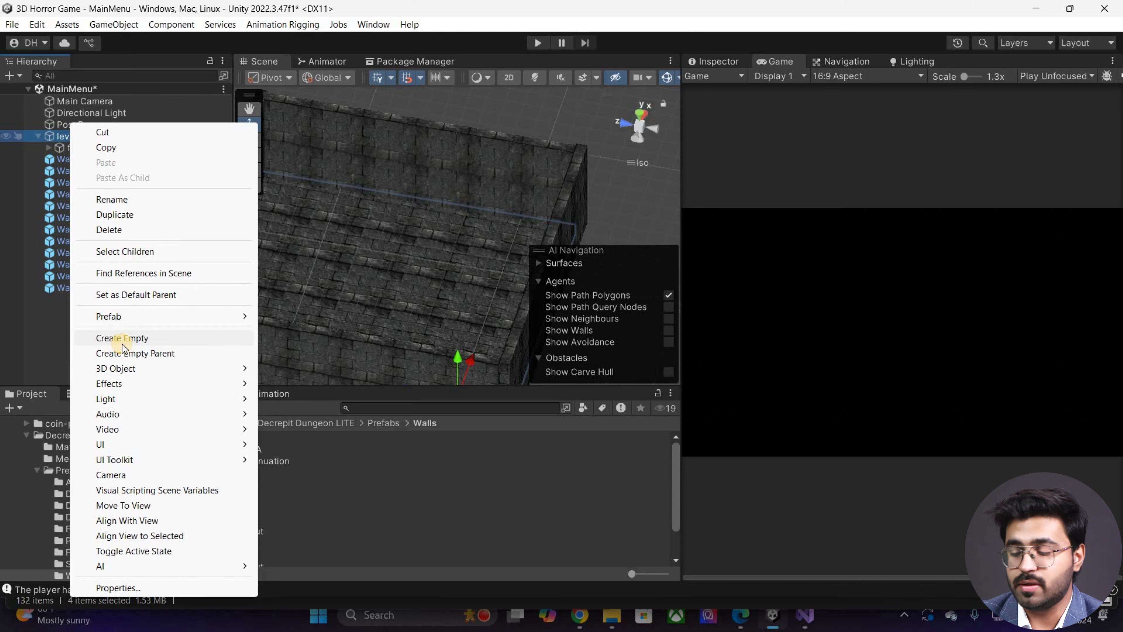
pyautogui.click(122, 339)
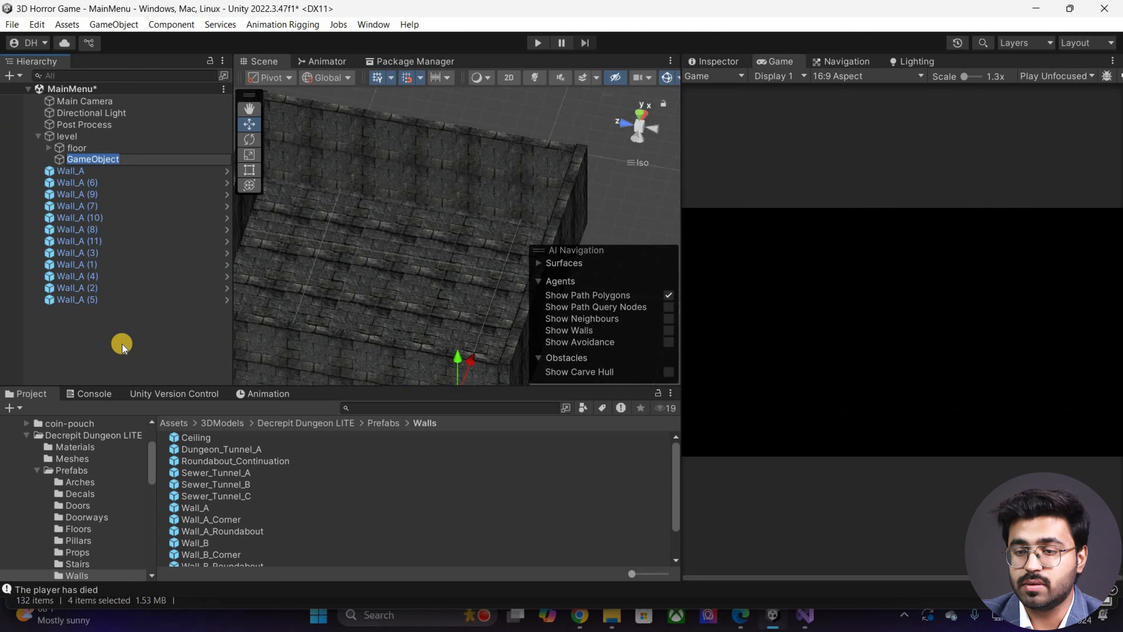
pyautogui.write('walls')
pyautogui.press('Return')
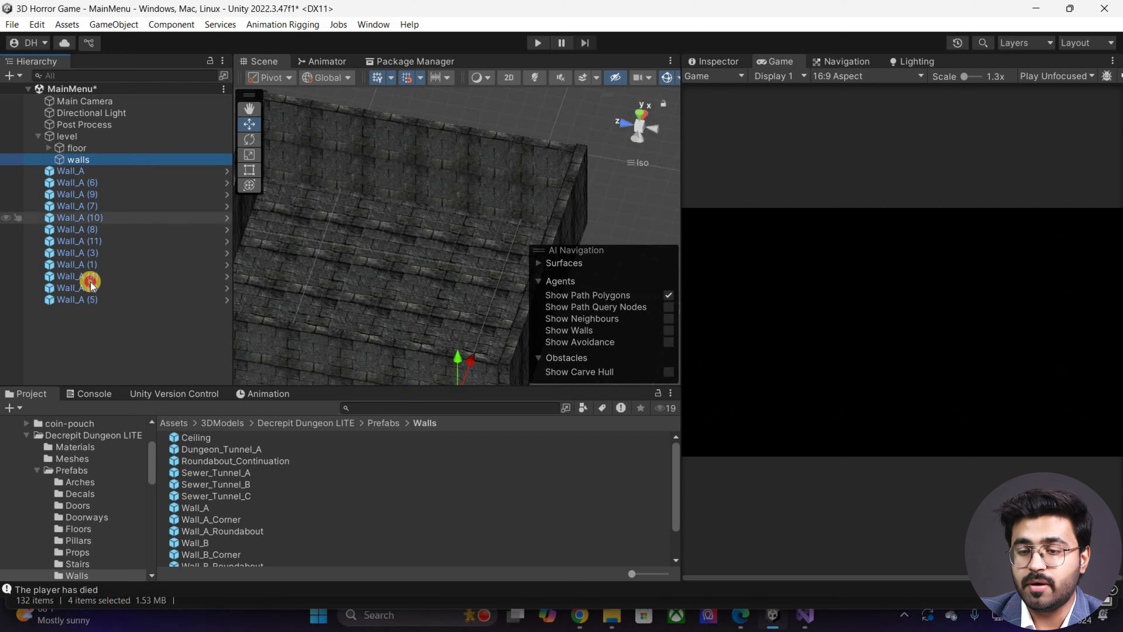
# Step: Move all twelve Wall_A objects into the walls object as its children and collapse the group
pyautogui.click(71, 172)
pyautogui.keyDown('shift'); pyautogui.click(86, 300); pyautogui.keyUp('shift')
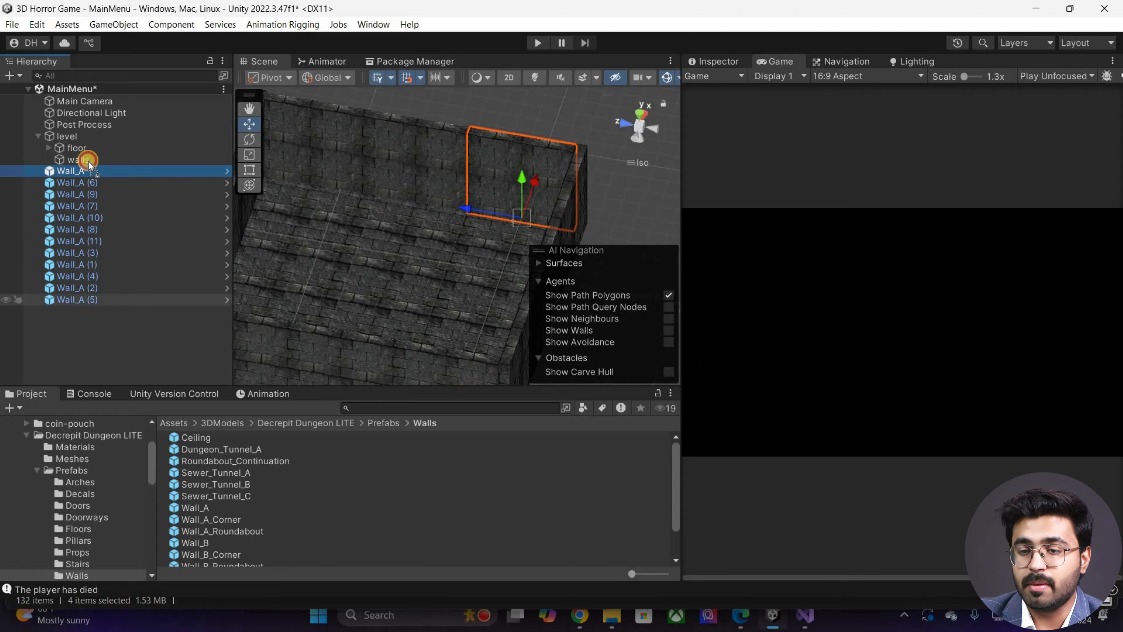
pyautogui.moveTo(49, 170); pyautogui.dragTo(62, 159)
pyautogui.click(49, 160)
# Step: Check the level object's Transform in the Inspector and view the whole room
pyautogui.click(69, 149)
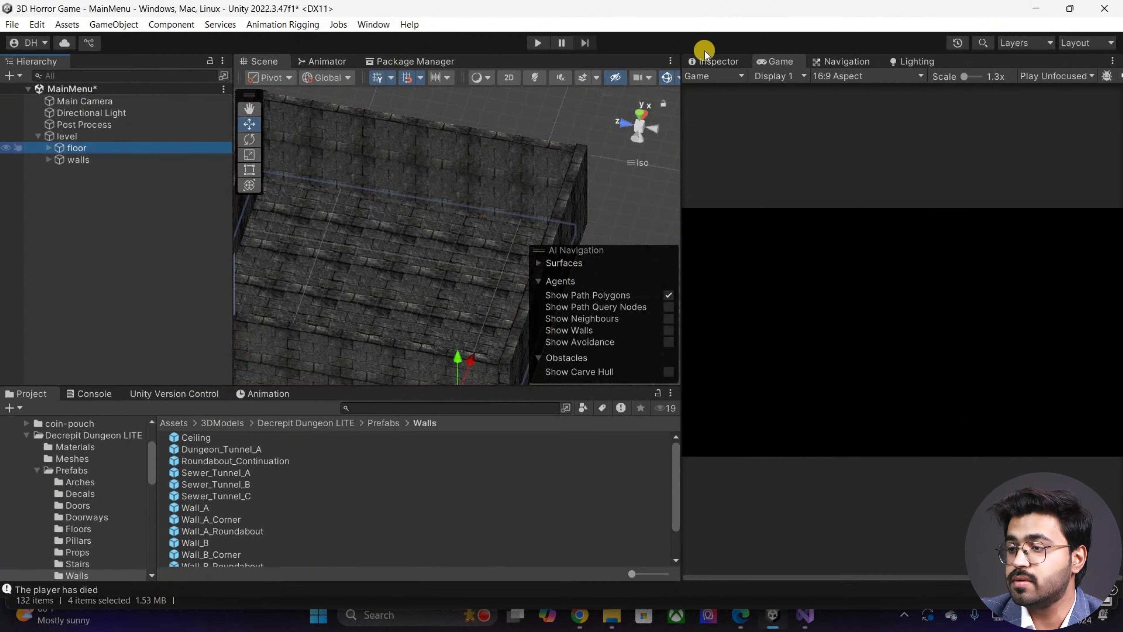
pyautogui.click(68, 137)
pyautogui.click(716, 62)
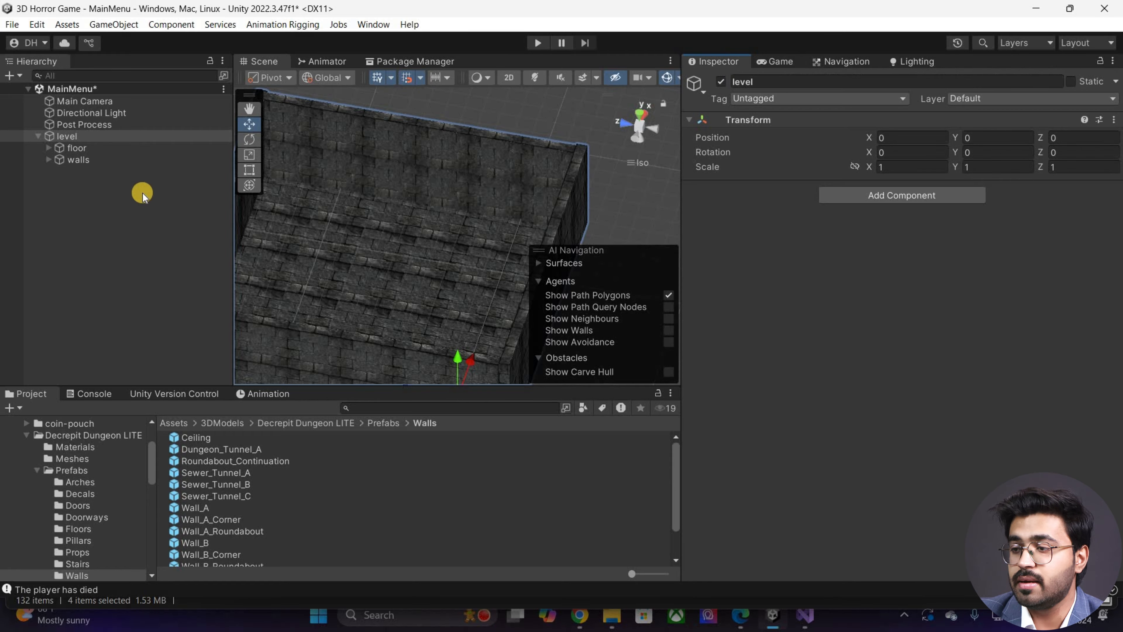
pyautogui.click(337, 322)
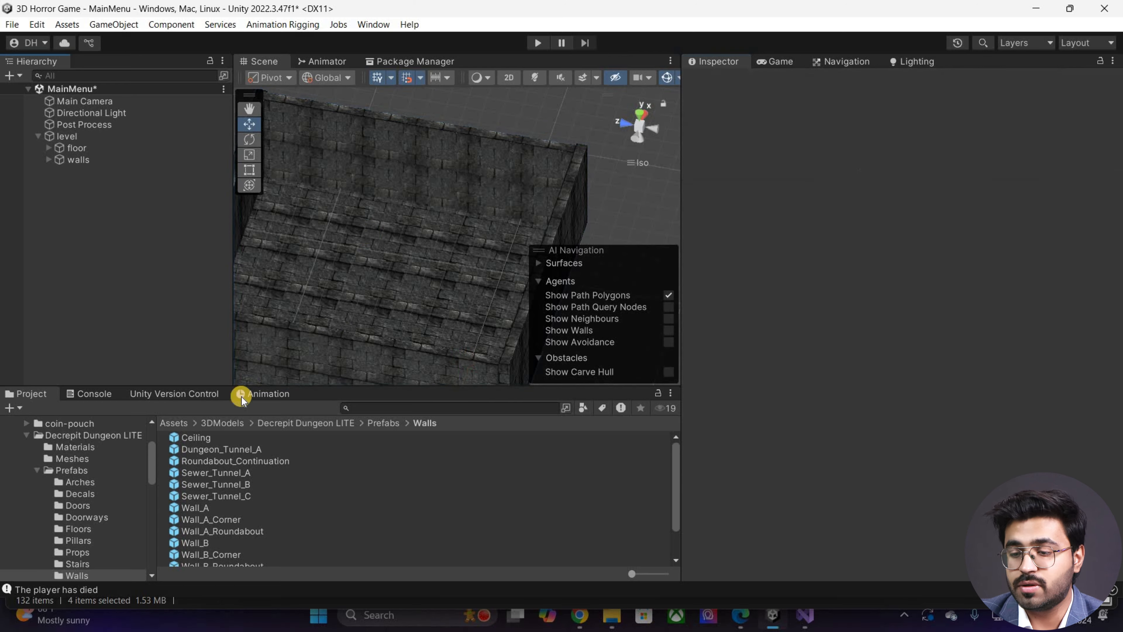
pyautogui.moveTo(241, 397); pyautogui.dragTo(287, 400, button='middle')
pyautogui.scroll(-3, 289, 380)
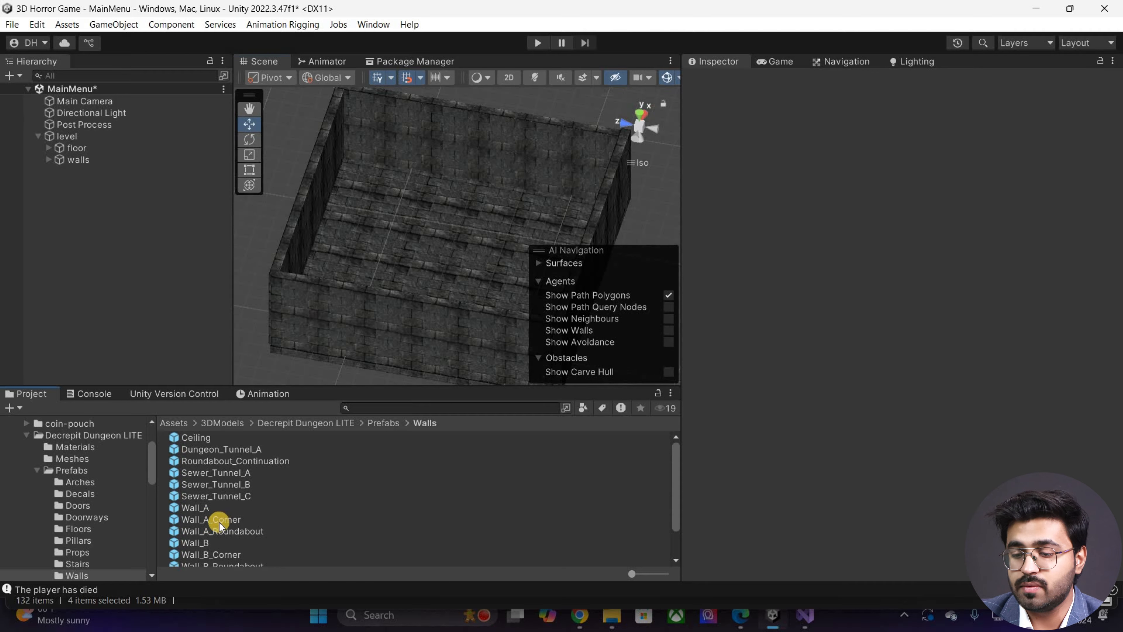
# Step: Open the Maze scene and make a prefab of its Monster object in Assets/Prefab, saving the scene
pyautogui.click(173, 424)
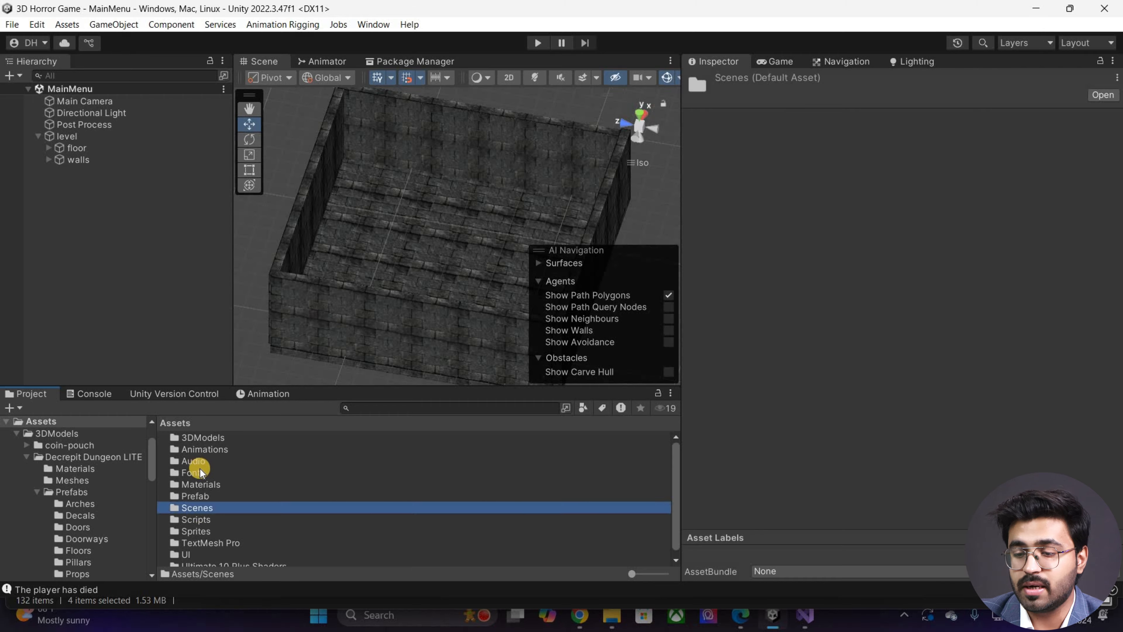
pyautogui.doubleClick(197, 508)
pyautogui.doubleClick(193, 472)
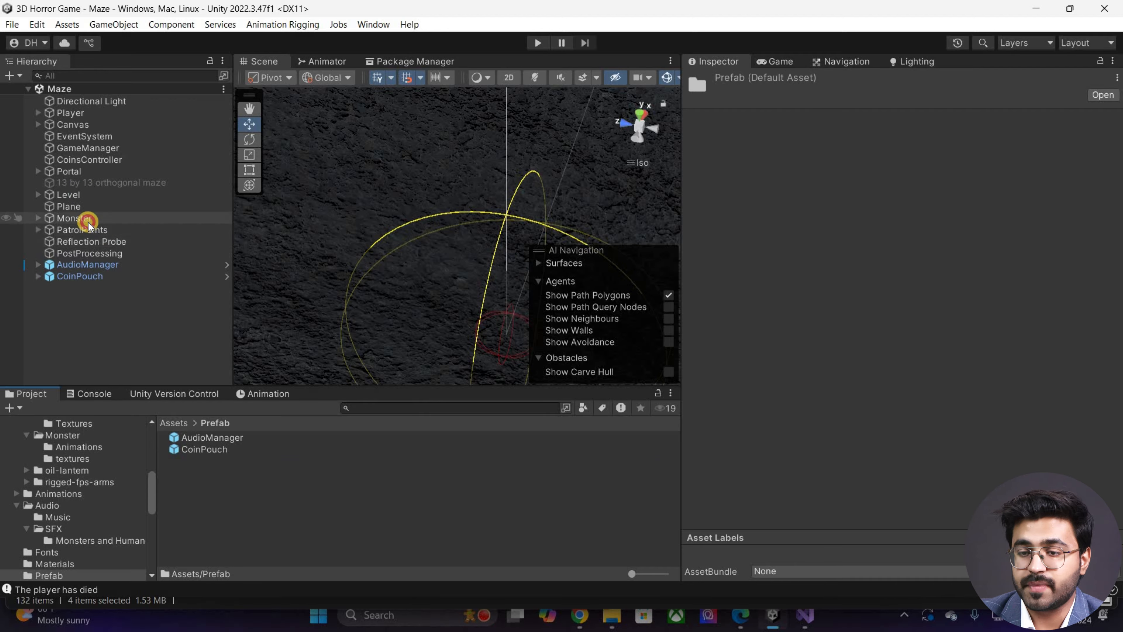
pyautogui.moveTo(88, 222); pyautogui.dragTo(254, 498)
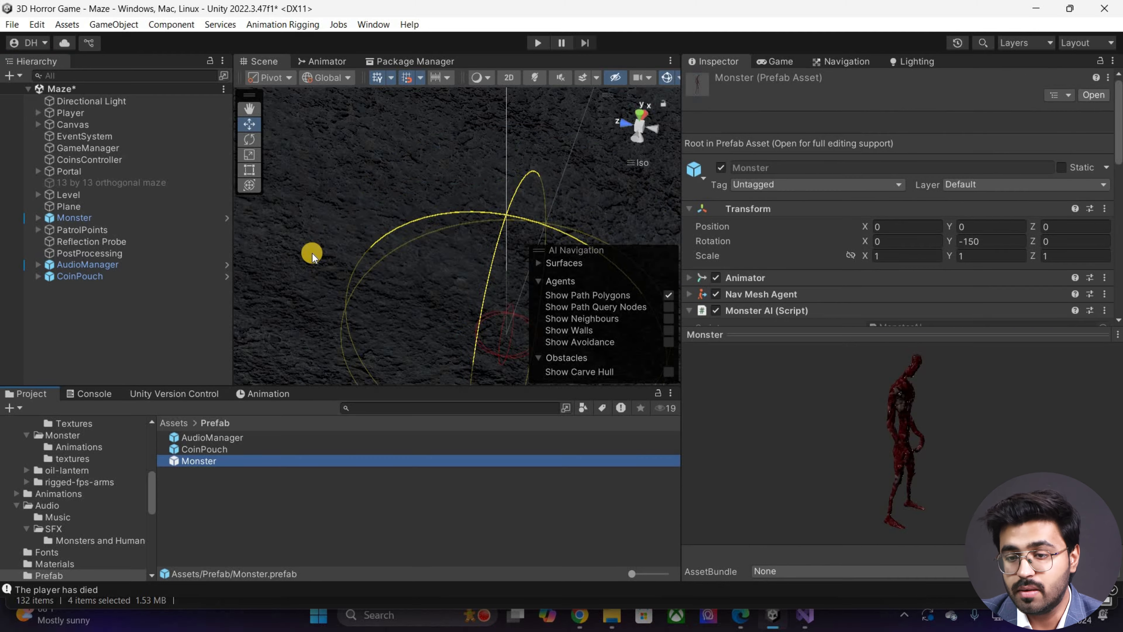
pyautogui.hotkey('ctrl', 's')
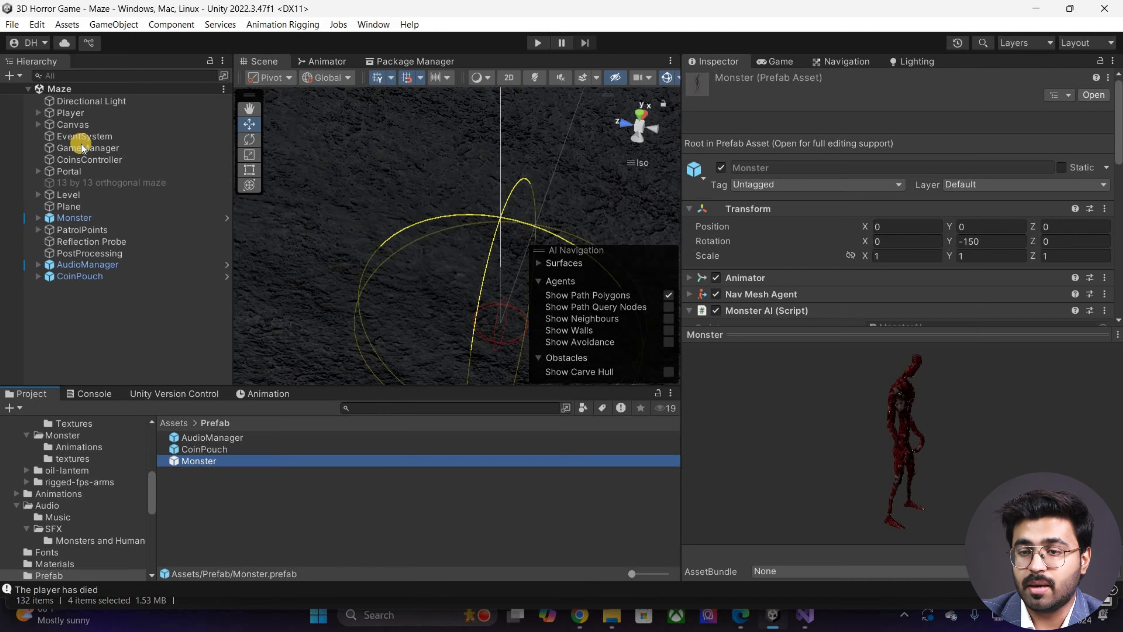
# Step: Expand the Player's Arms hierarchy through all its child bones and widen the Hierarchy to read the nested names
pyautogui.click(38, 113)
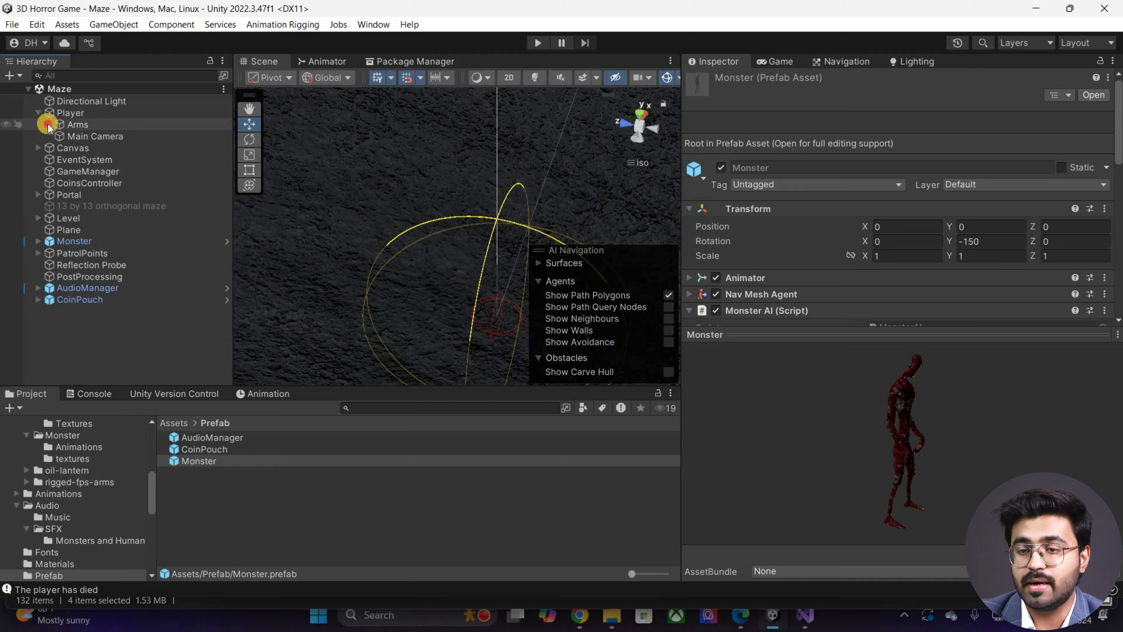
pyautogui.click(48, 124)
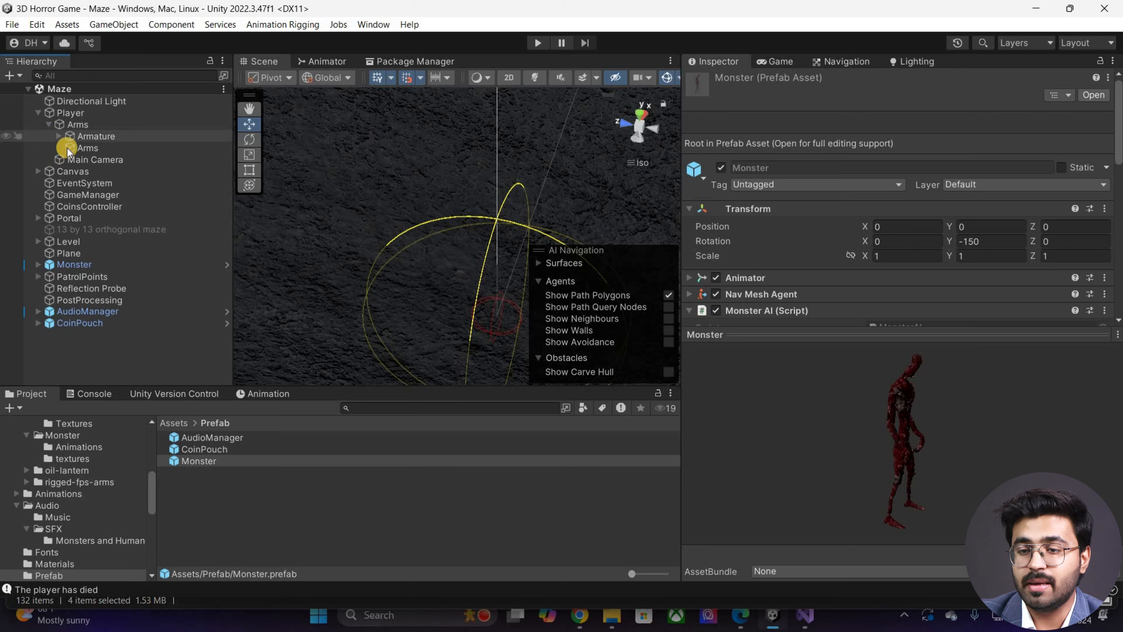
pyautogui.click(59, 136)
pyautogui.click(69, 147)
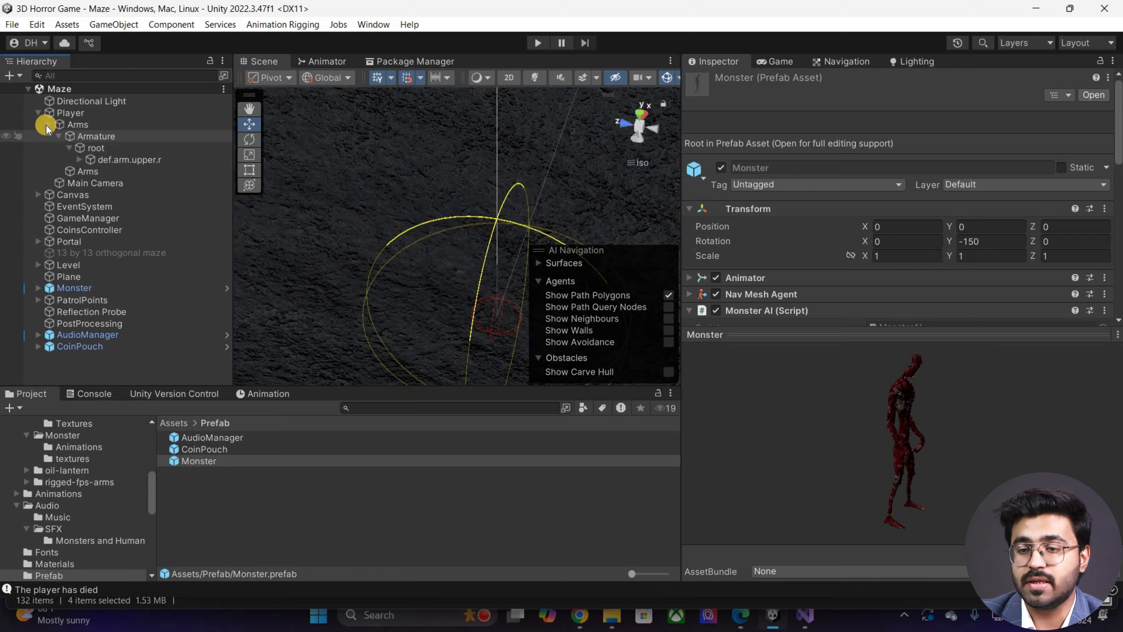
pyautogui.click(48, 125)
pyautogui.keyDown('alt'); pyautogui.click(48, 125); pyautogui.keyUp('alt')
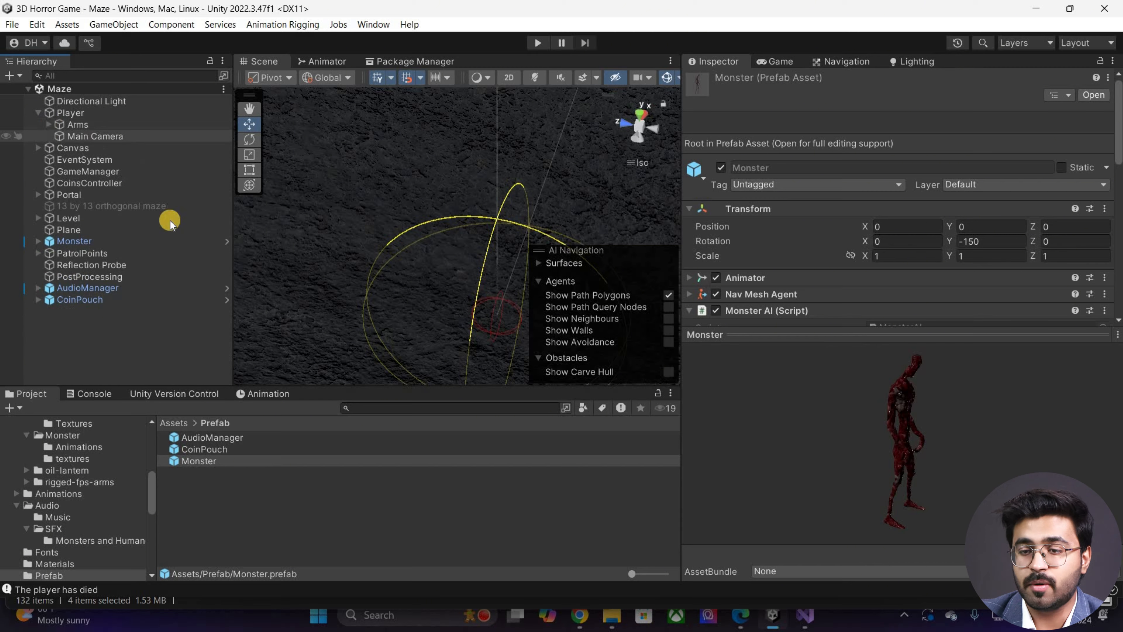
pyautogui.moveTo(233, 222); pyautogui.dragTo(299, 232)
# Step: Make a prefab of the LanternFinal object held by the Player's hand in Assets/Prefab, save the scene and collapse the Player
pyautogui.scroll(-7, 221, 239)
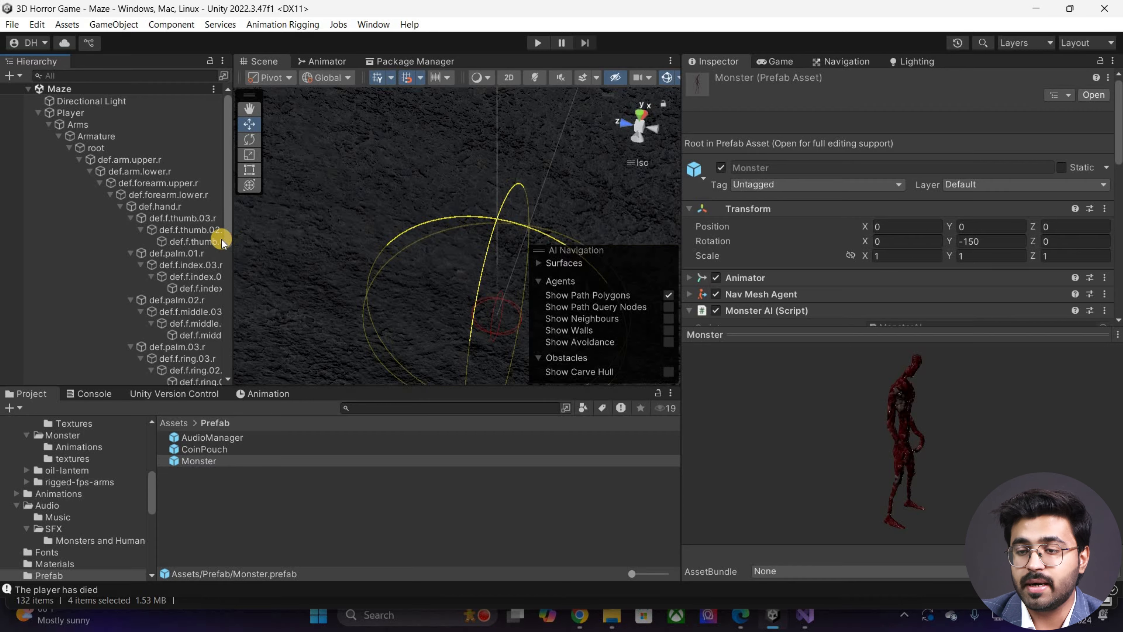
pyautogui.scroll(3, 161, 305)
pyautogui.moveTo(173, 299); pyautogui.dragTo(245, 462)
pyautogui.scroll(-5, 476, 225)
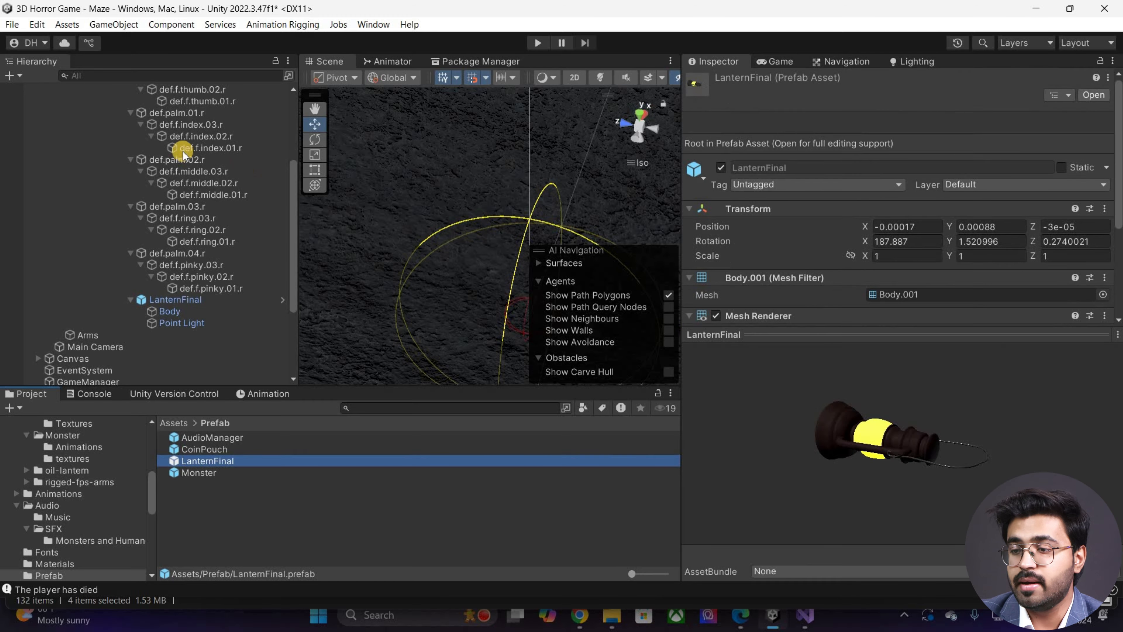
pyautogui.hotkey('ctrl', 's')
pyautogui.scroll(4, 37, 121)
pyautogui.click(38, 113)
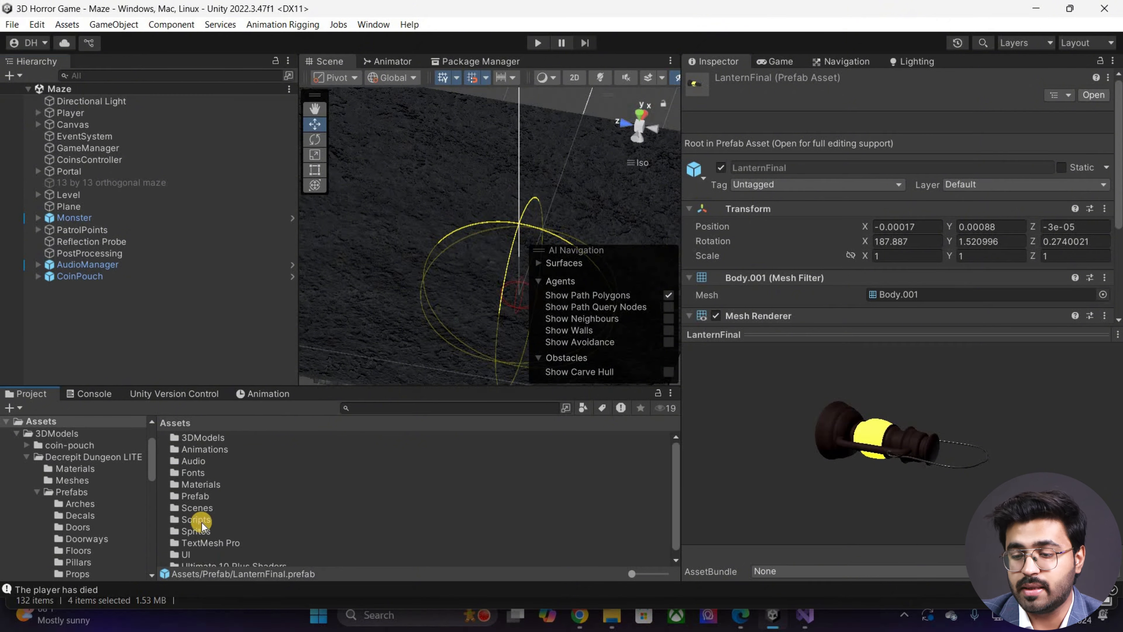
# Step: Open the MainMenu scene and place the Monster prefab from Assets/Prefab on the floor of the room
pyautogui.doubleClick(195, 508)
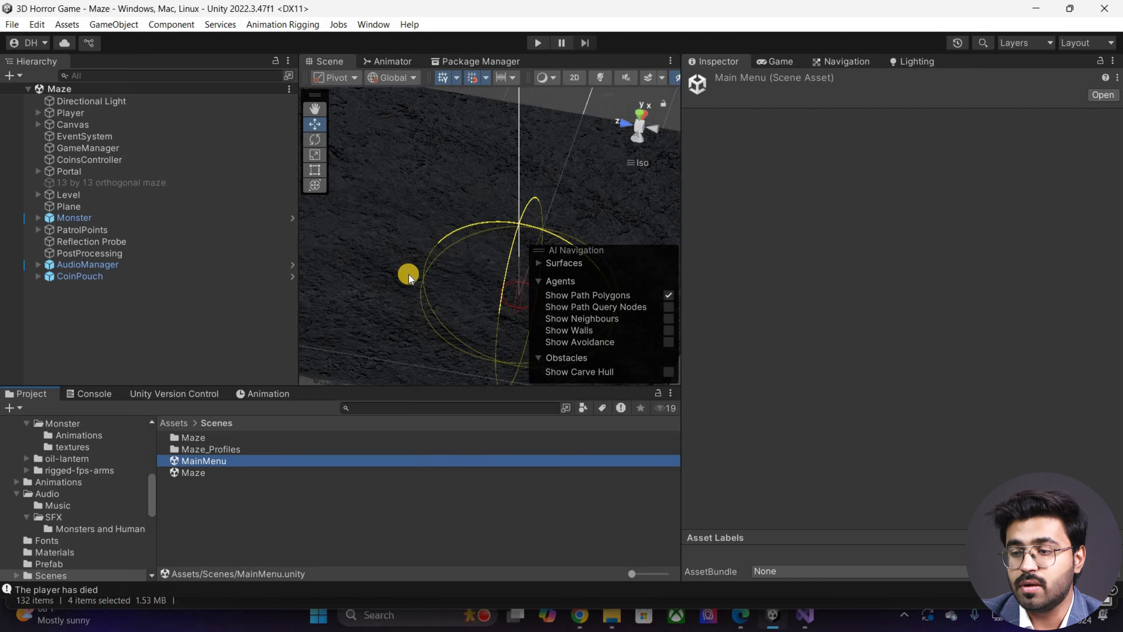
pyautogui.scroll(10, 408, 276)
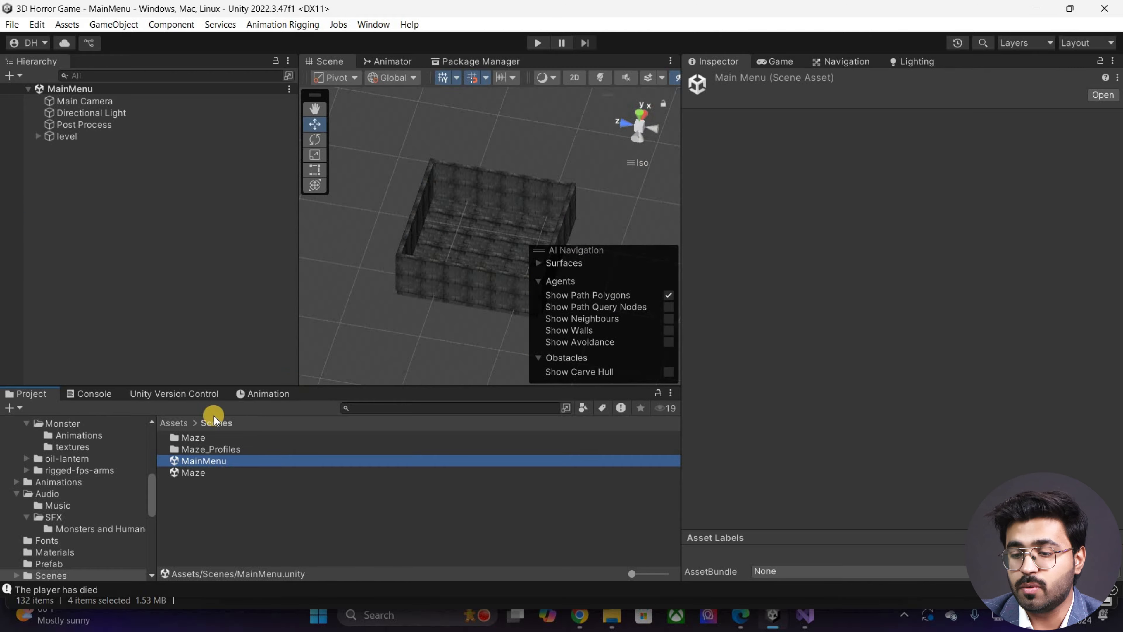
pyautogui.click(174, 422)
pyautogui.doubleClick(195, 496)
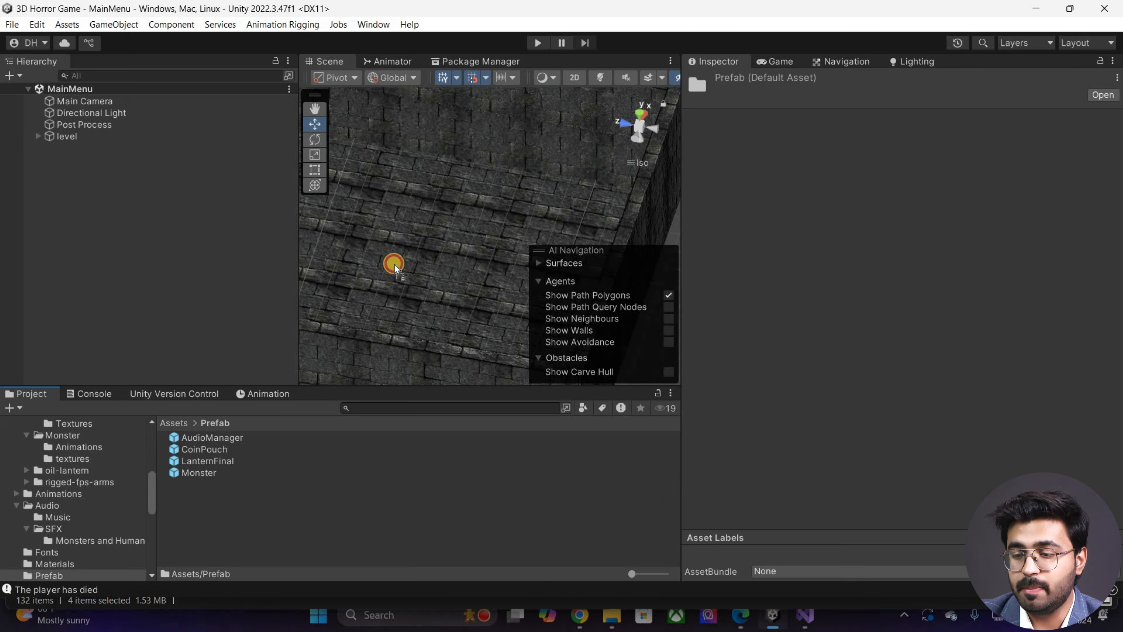
pyautogui.moveTo(384, 262)
pyautogui.mouseDown()
pyautogui.moveTo(306, 193)
pyautogui.moveTo(382, 263)
pyautogui.mouseUp()
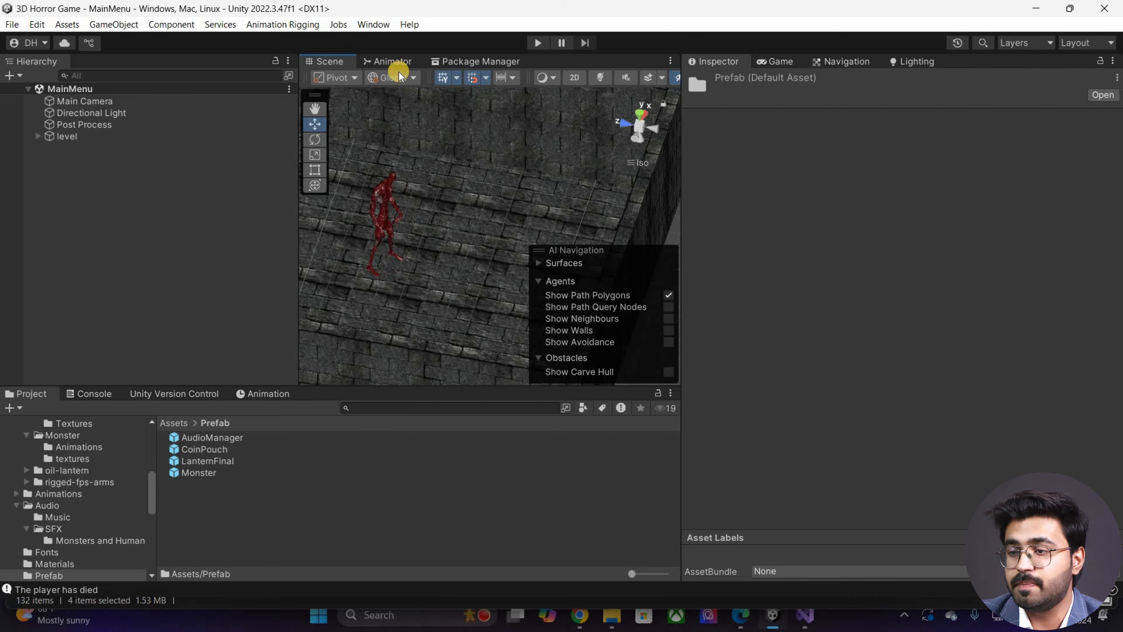
pyautogui.press('f')
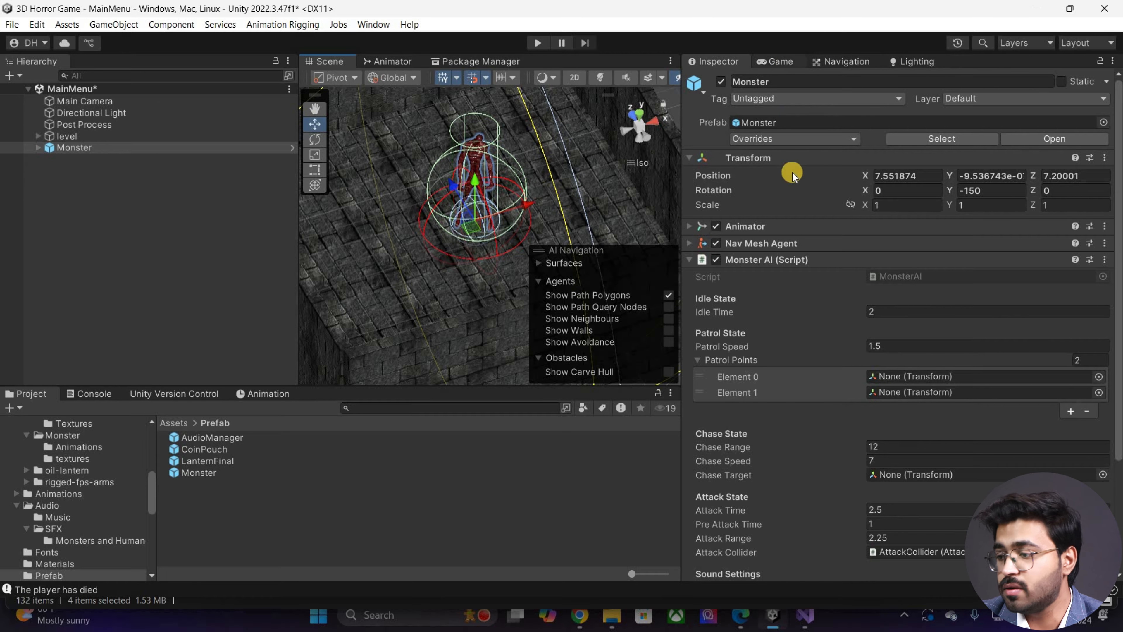
pyautogui.moveTo(415, 196); pyautogui.dragTo(435, 259, button='middle')
pyautogui.moveTo(434, 259); pyautogui.dragTo(492, 225, button='right')
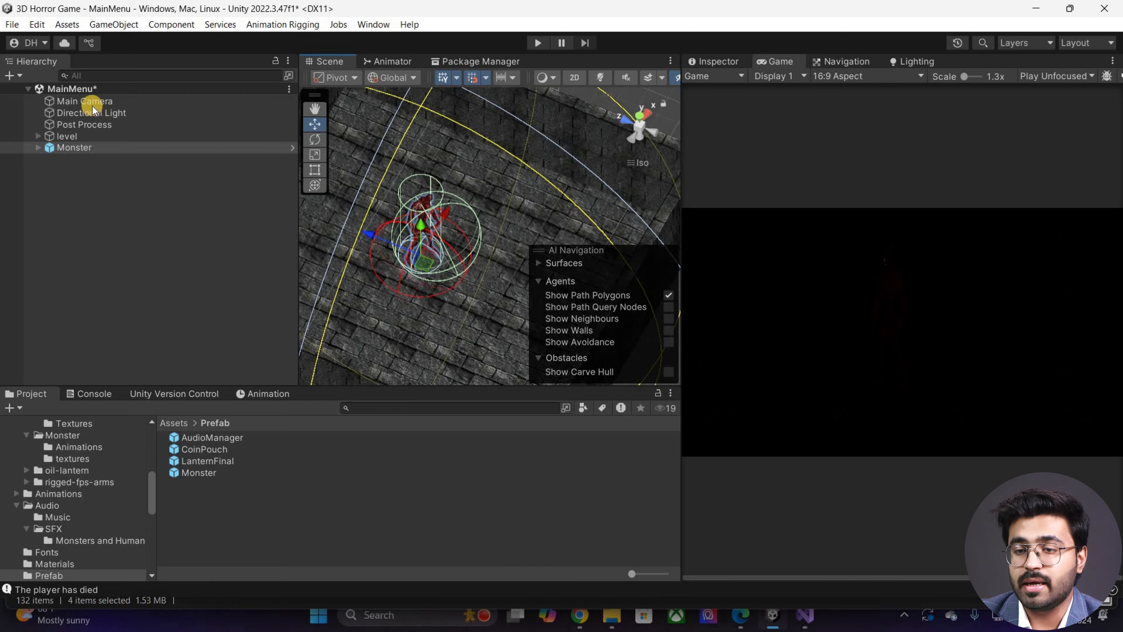
pyautogui.scroll(-4, 448, 202)
# Step: Disable the Monster AI script on the Monster and check its prefab overrides
pyautogui.click(103, 153)
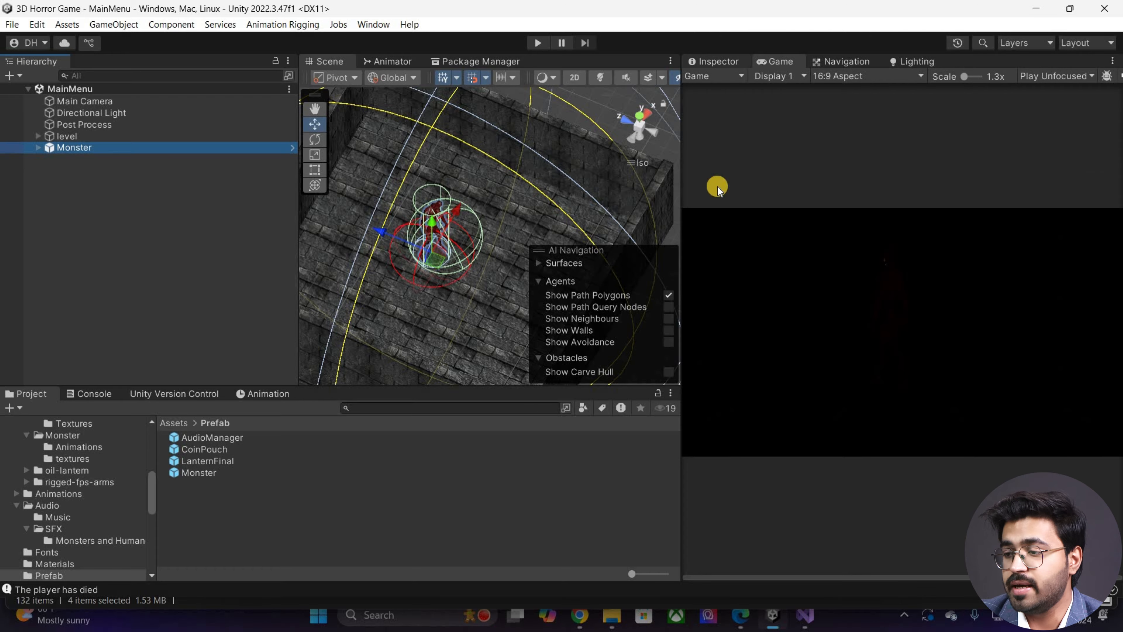
pyautogui.scroll(-3, 714, 182)
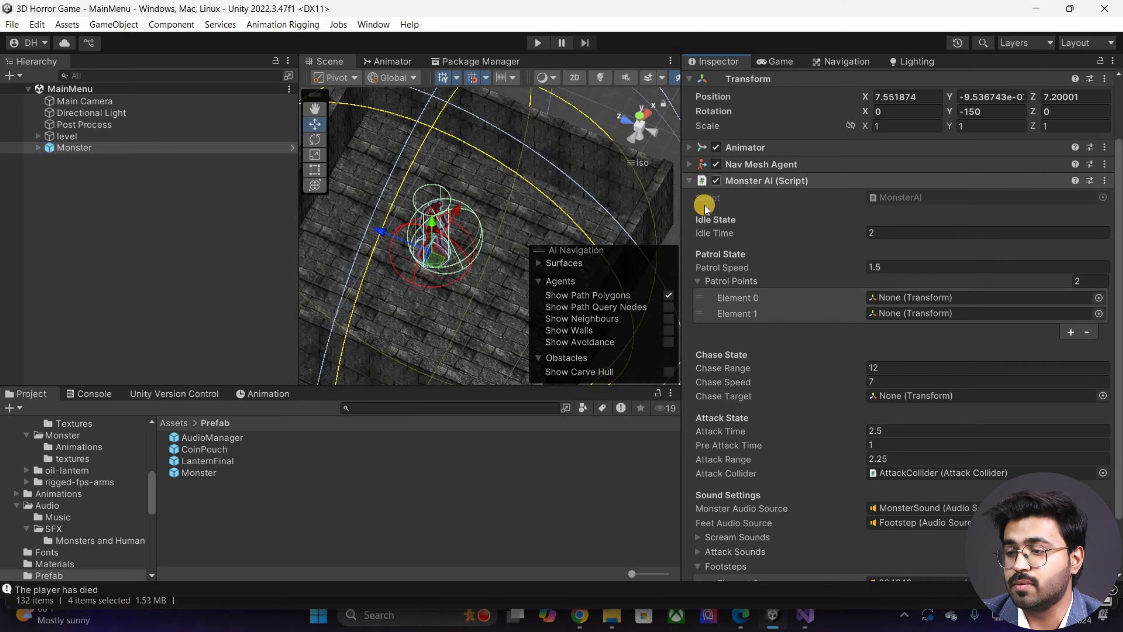
pyautogui.click(689, 180)
pyautogui.click(715, 260)
pyautogui.click(798, 139)
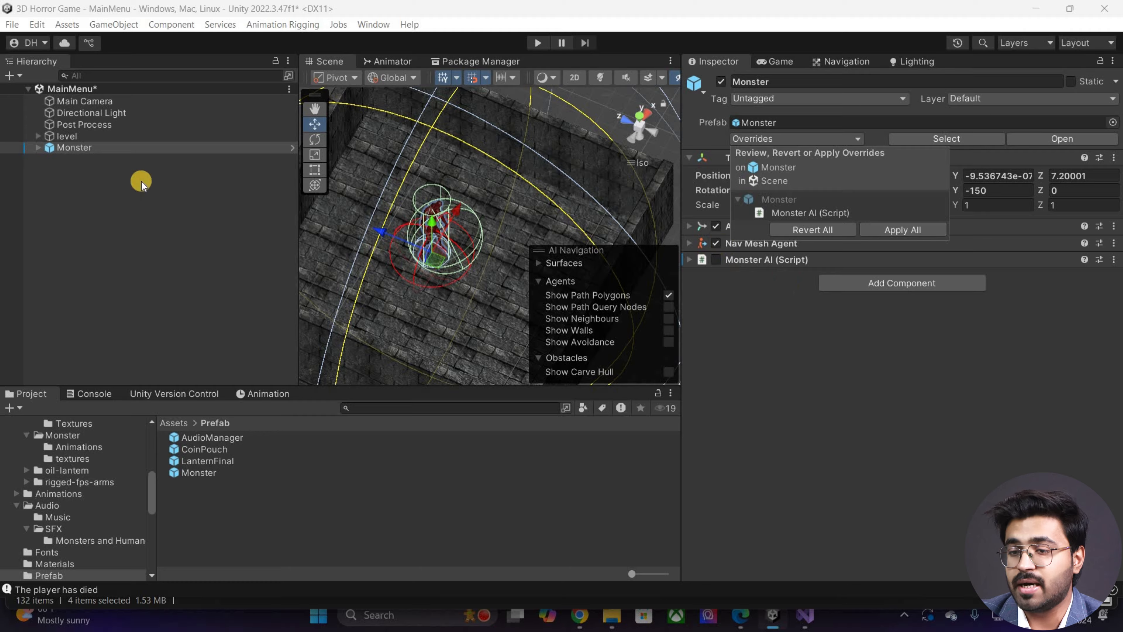
pyautogui.click(858, 87)
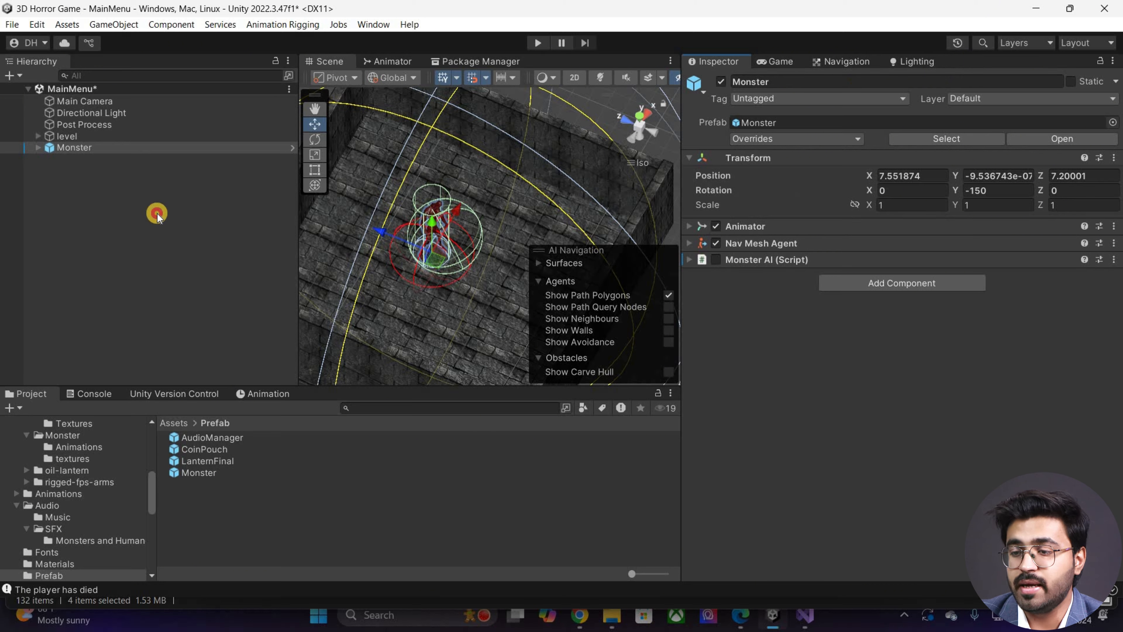
# Step: Unpack the Monster prefab instance in the MainMenu scene
pyautogui.doubleClick(82, 148)
pyautogui.click(108, 193)
pyautogui.click(84, 148)
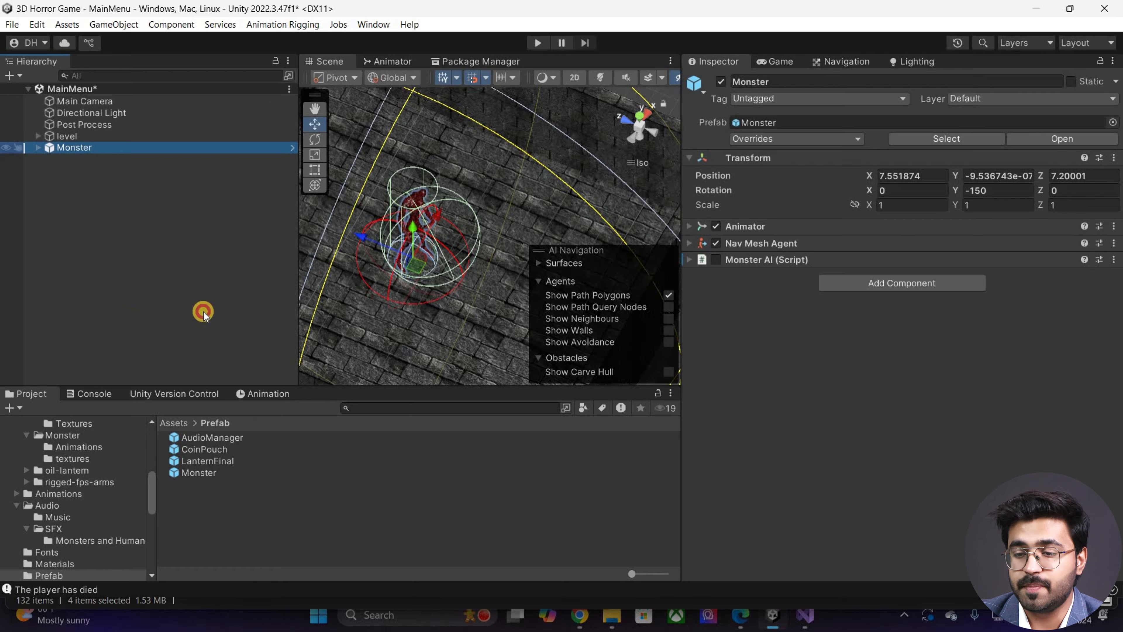
pyautogui.rightClick(83, 148)
pyautogui.moveTo(177, 316)
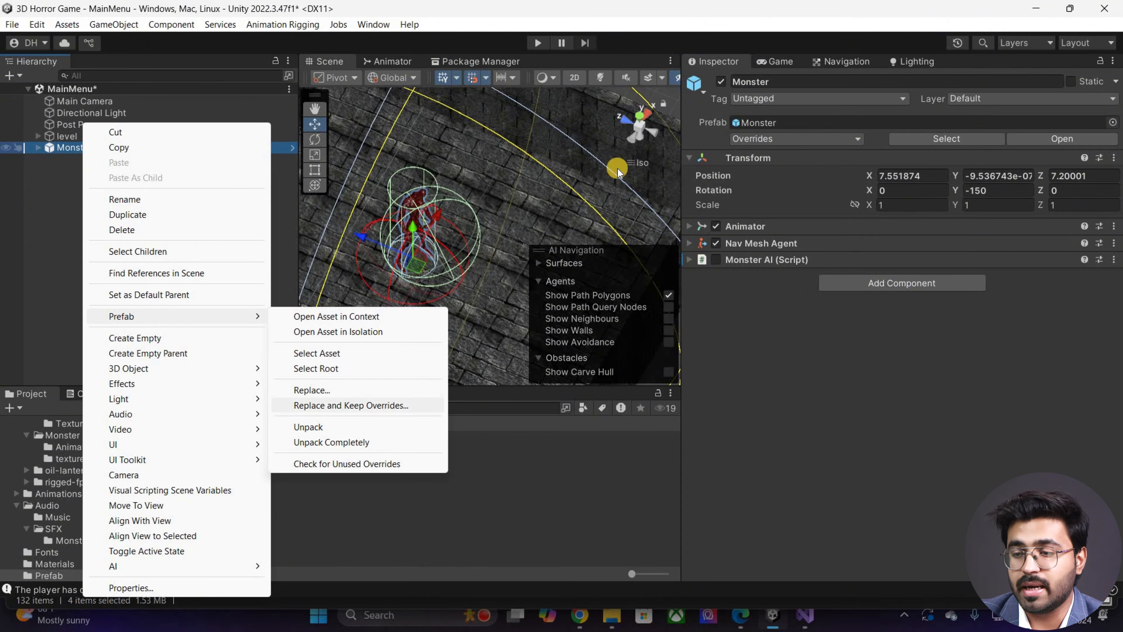
pyautogui.click(308, 426)
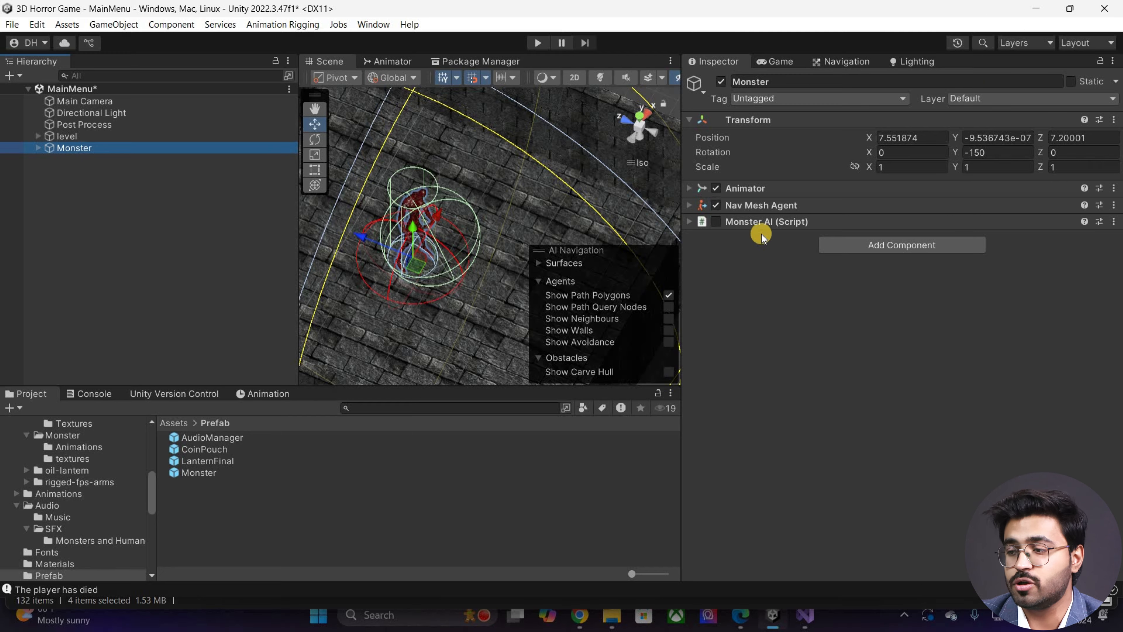
# Step: Remove the Monster AI script and Nav Mesh Agent components from the Monster and save the scene
pyautogui.rightClick(809, 221)
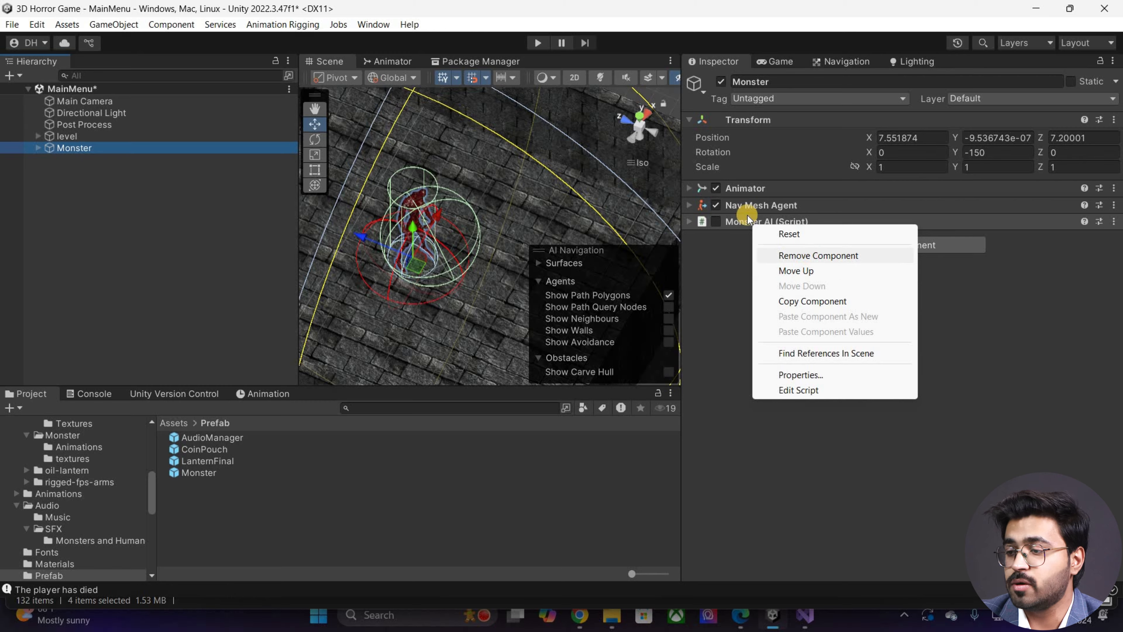
pyautogui.click(811, 255)
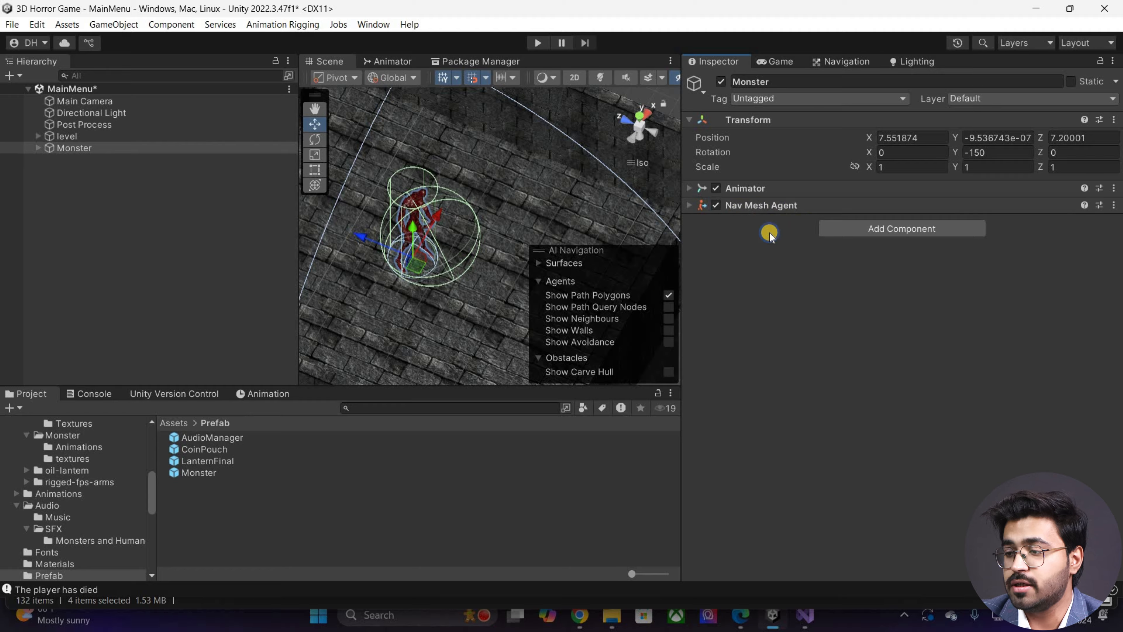
pyautogui.rightClick(771, 206)
pyautogui.click(809, 239)
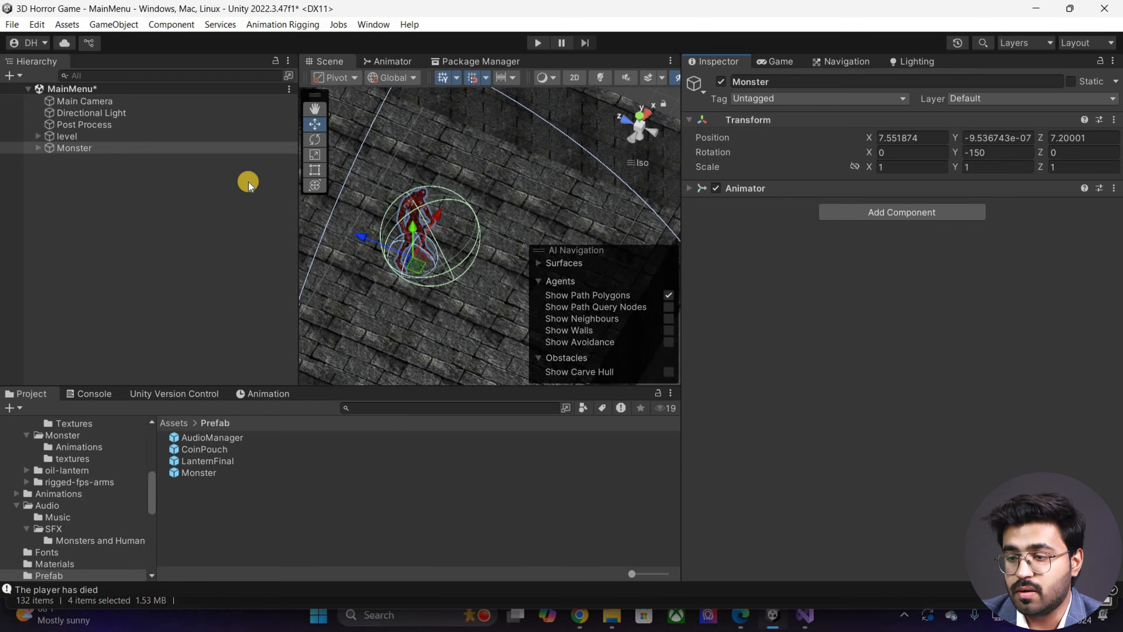
pyautogui.hotkey('ctrl', 's')
# Step: Open the Props folder in the Decrepit Dungeon LITE prefabs and show its assets as larger thumbnails
pyautogui.scroll(2, 404, 215)
pyautogui.keyDown('alt'); pyautogui.moveTo(403, 217); pyautogui.dragTo(642, 130); pyautogui.keyUp('alt')
pyautogui.scroll(5, 423, 217)
pyautogui.scroll(-4, 655, 156)
pyautogui.moveTo(681, 161); pyautogui.dragTo(751, 170)
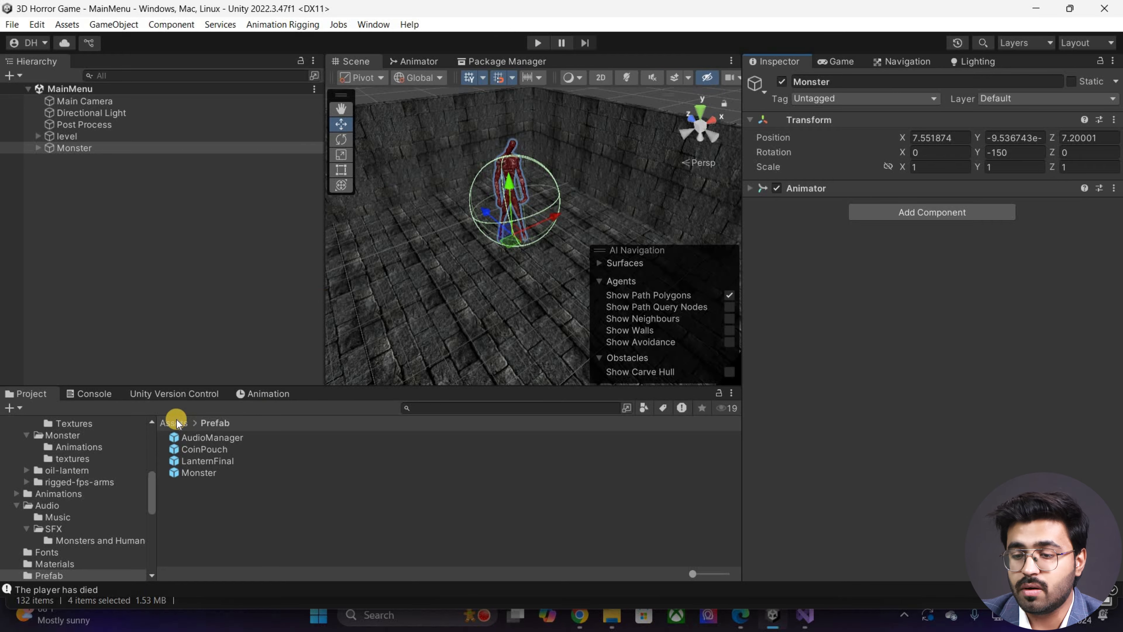
pyautogui.click(177, 422)
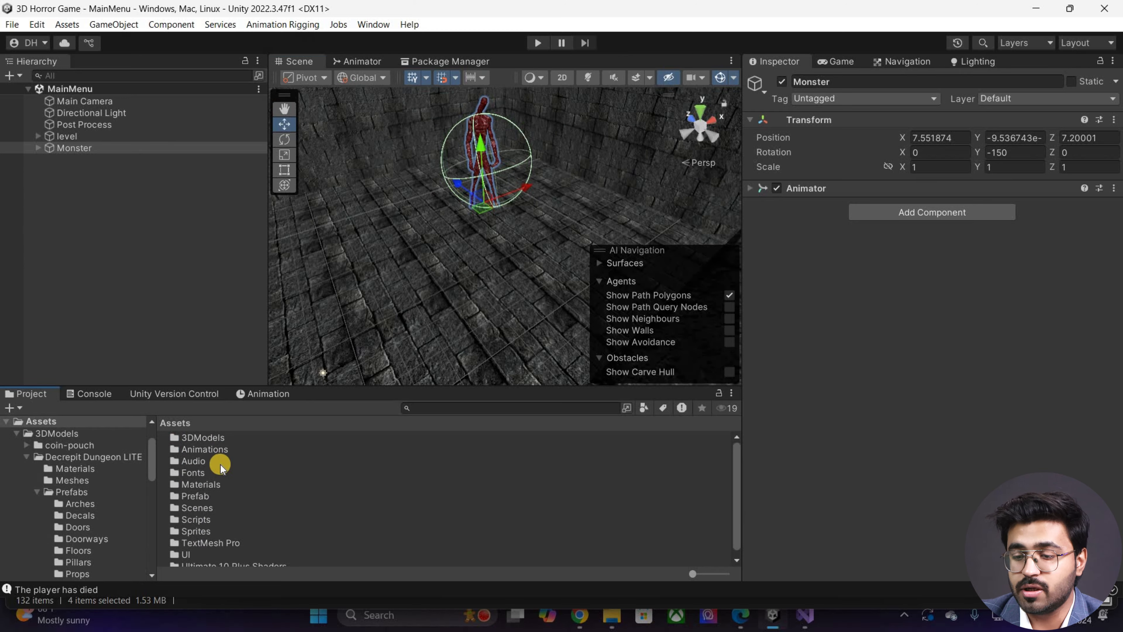
pyautogui.doubleClick(213, 439)
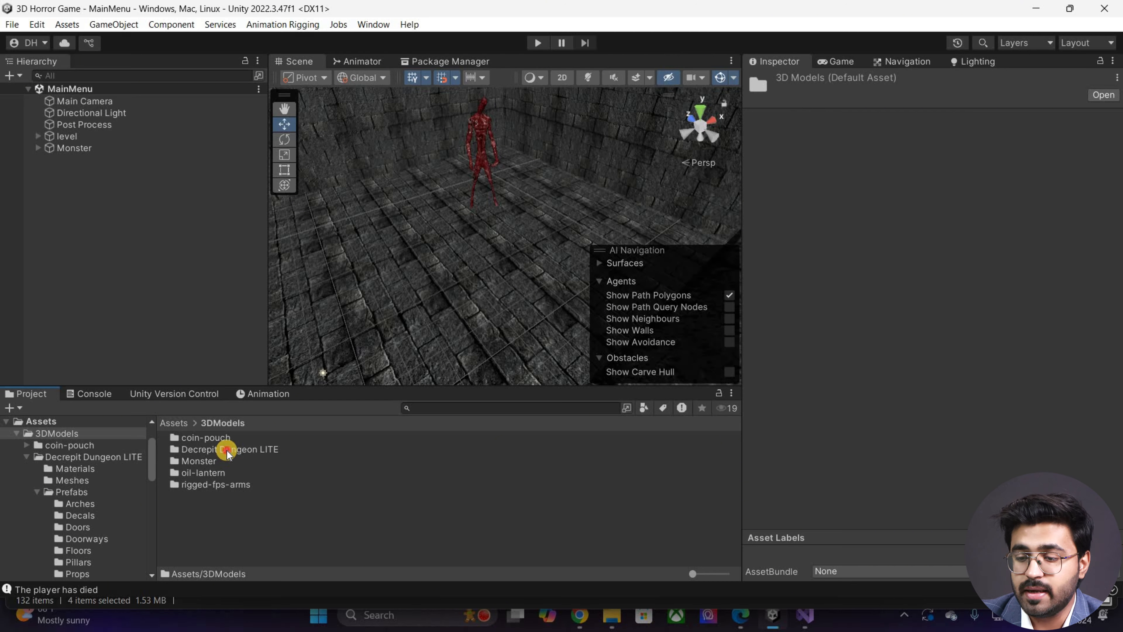
pyautogui.doubleClick(207, 451)
pyautogui.doubleClick(209, 460)
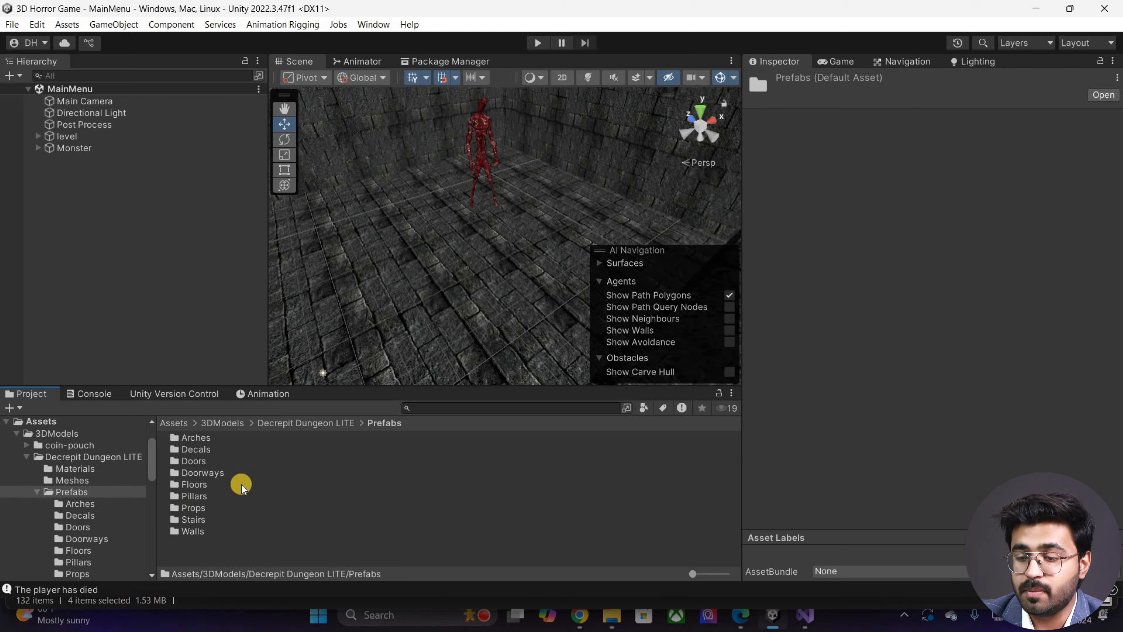
pyautogui.doubleClick(199, 507)
pyautogui.scroll(-4, 602, 563)
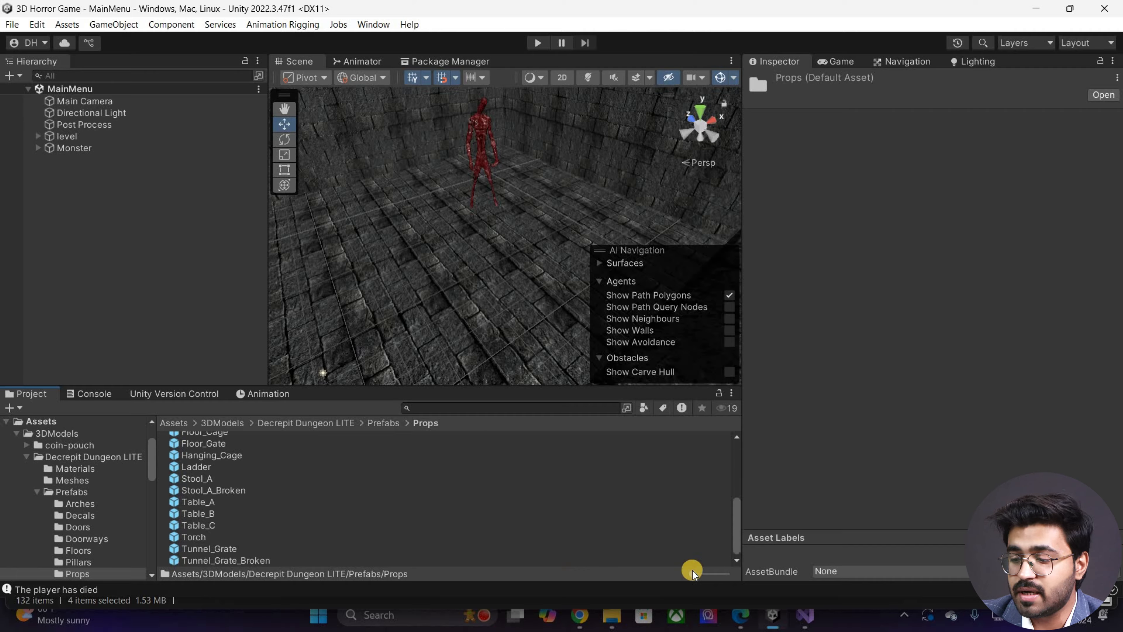
pyautogui.click(709, 575)
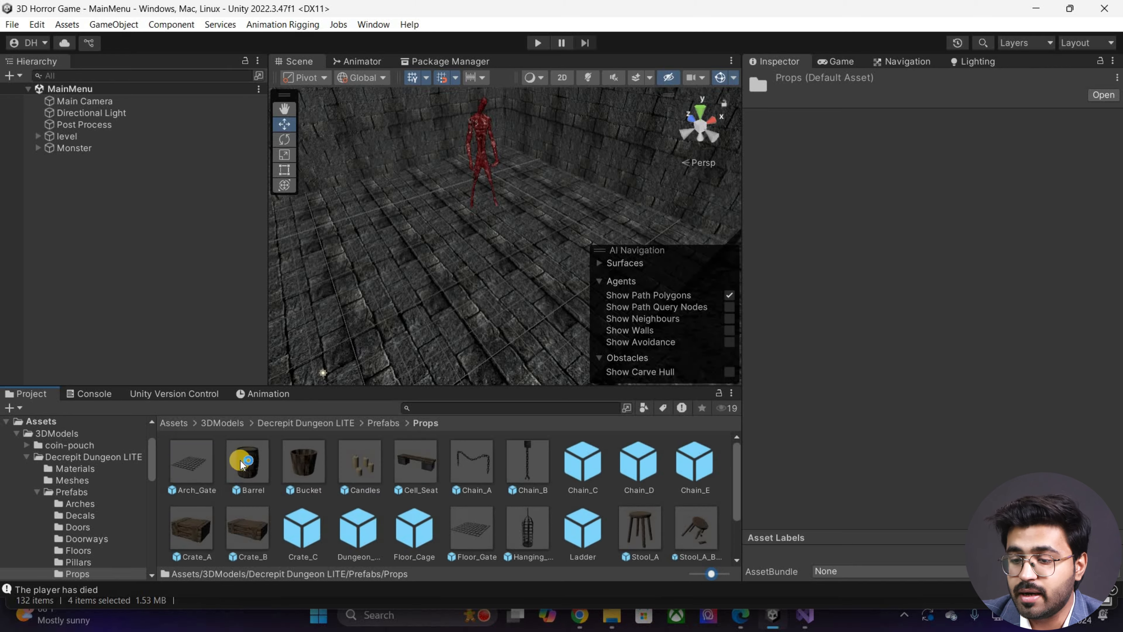
# Step: Preview the Barrel, Bucket, Candles and Cell_Seat props and look through the remaining prop thumbnails
pyautogui.click(248, 460)
pyautogui.click(303, 461)
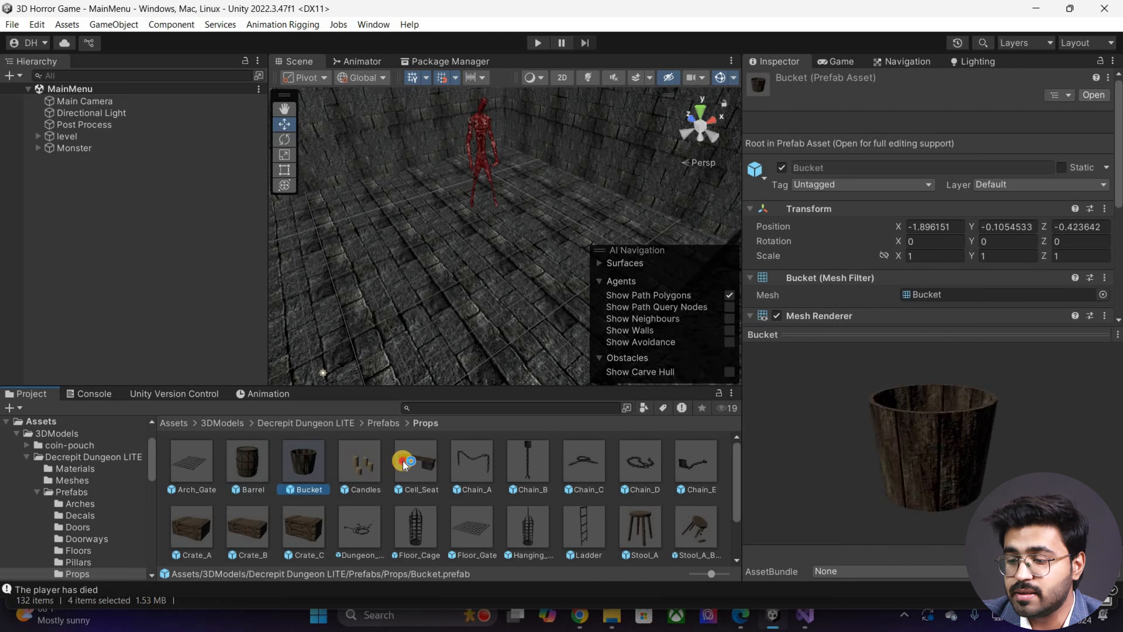
pyautogui.click(359, 463)
pyautogui.click(415, 463)
pyautogui.scroll(-1, 587, 509)
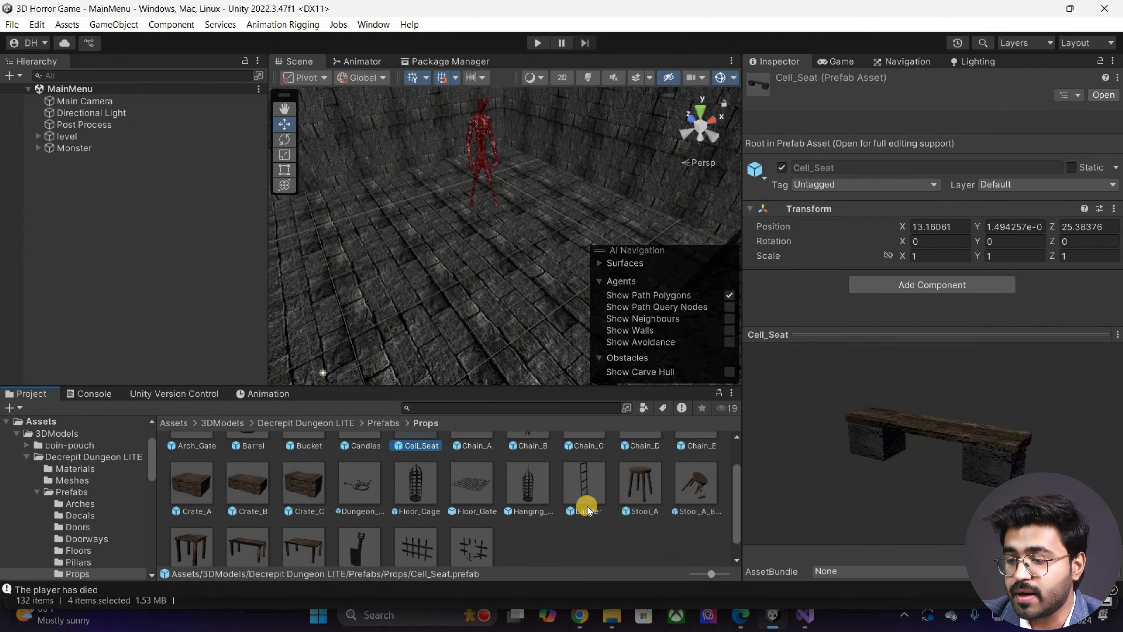
pyautogui.scroll(1, 504, 479)
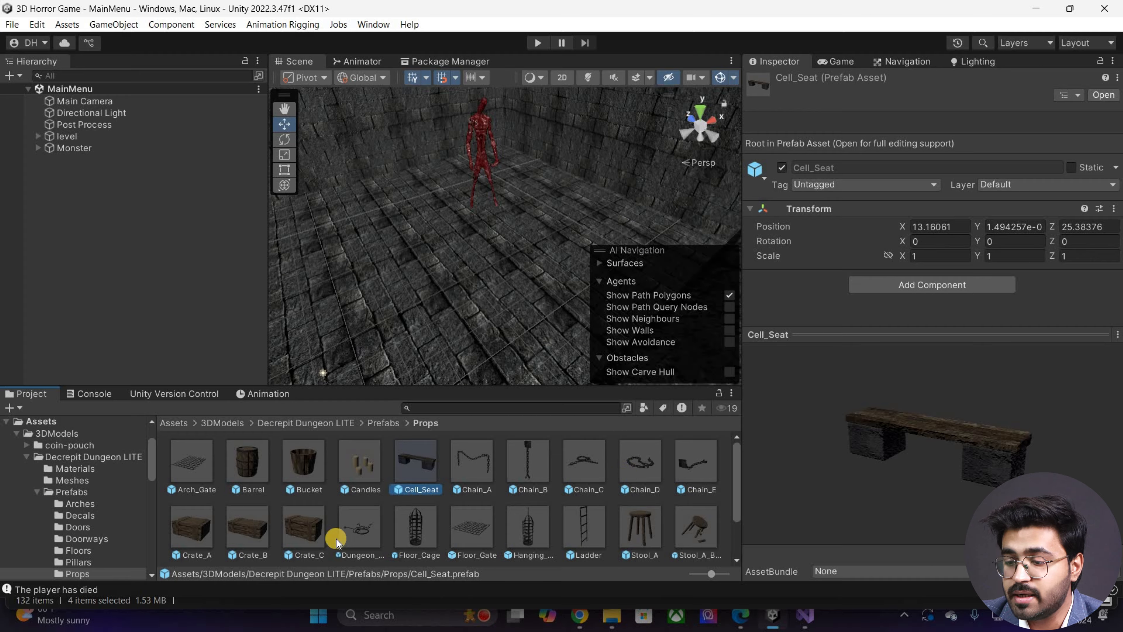
pyautogui.scroll(-1, 261, 554)
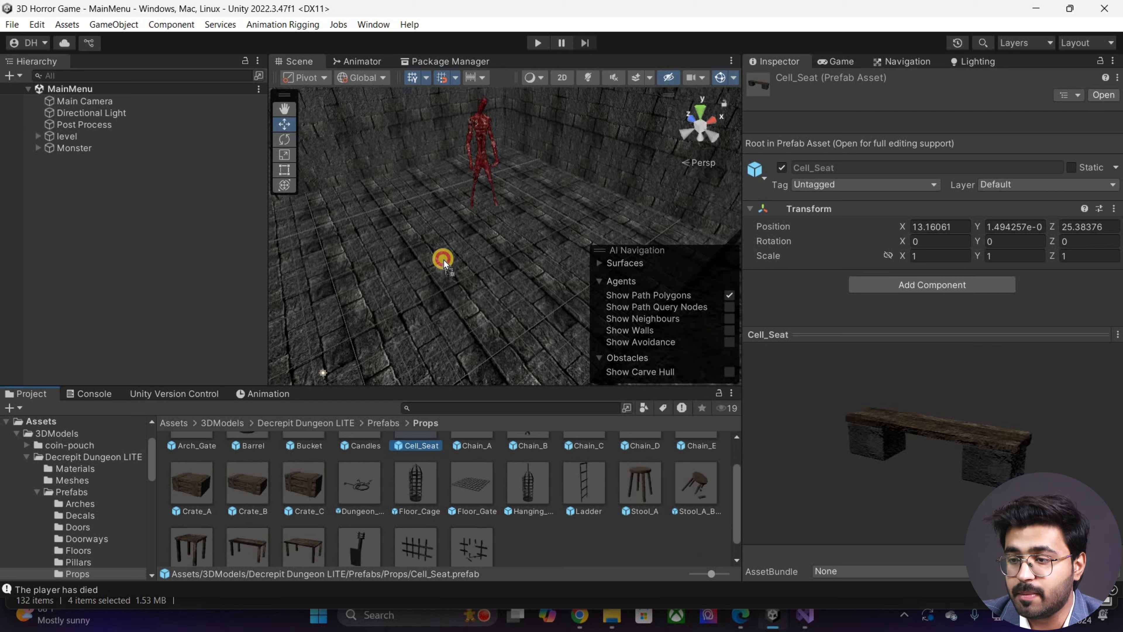
# Step: Place the Table_C prefab on the floor beside the monster and turn on scene lighting in the Scene view
pyautogui.moveTo(510, 219); pyautogui.dragTo(507, 170)
pyautogui.press('f')
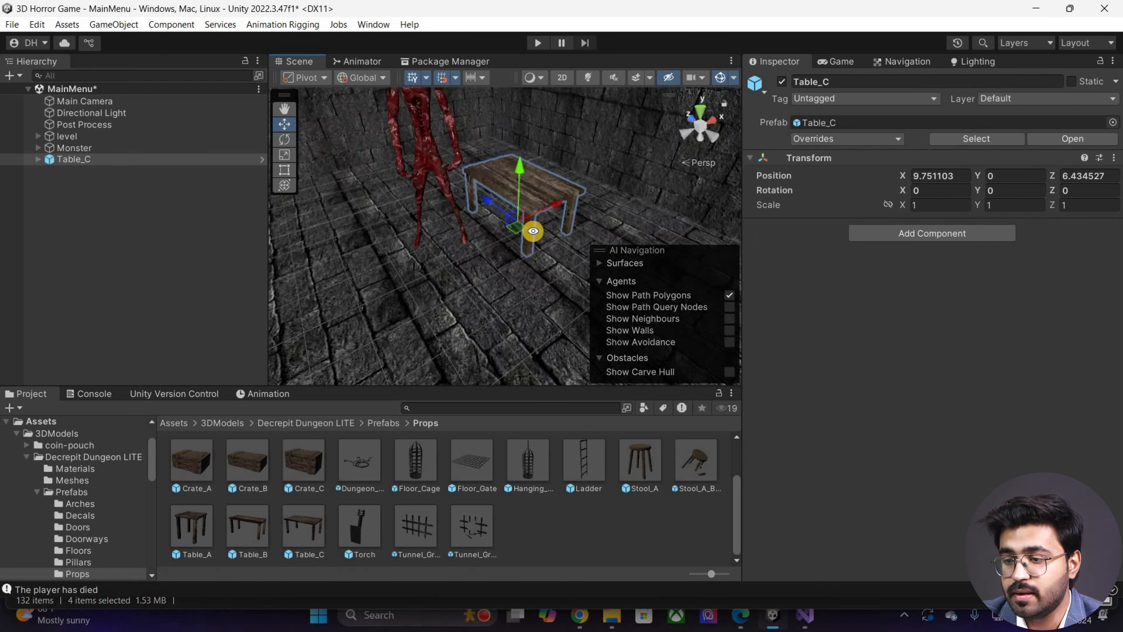
pyautogui.keyDown('alt'); pyautogui.moveTo(517, 236); pyautogui.dragTo(573, 110); pyautogui.keyUp('alt')
pyautogui.scroll(-2, 587, 84)
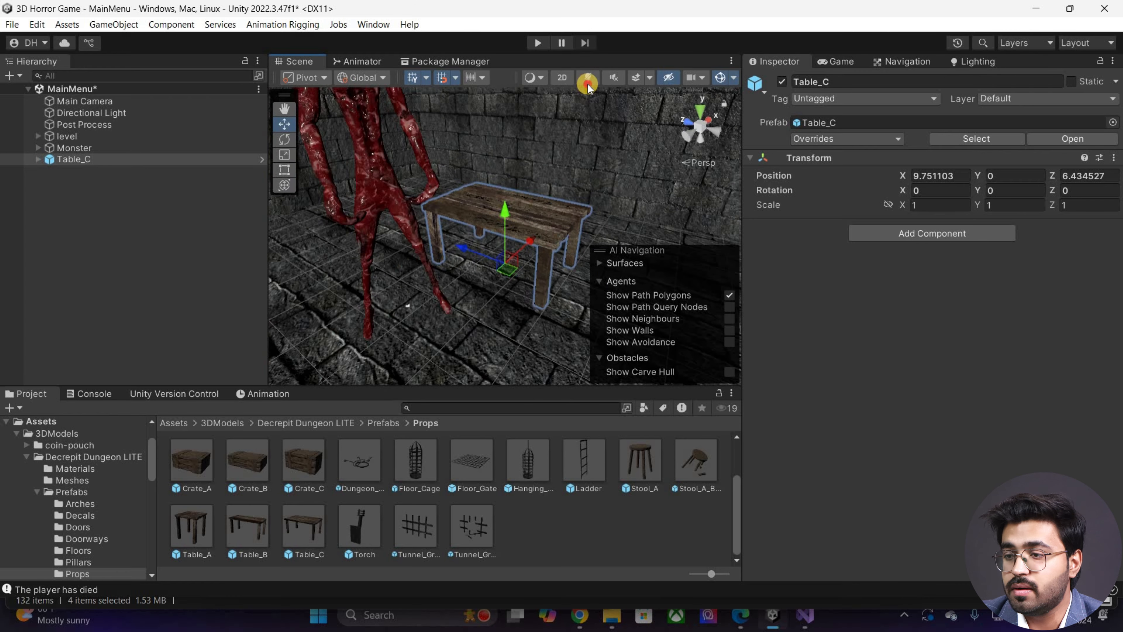
pyautogui.scroll(2, 588, 84)
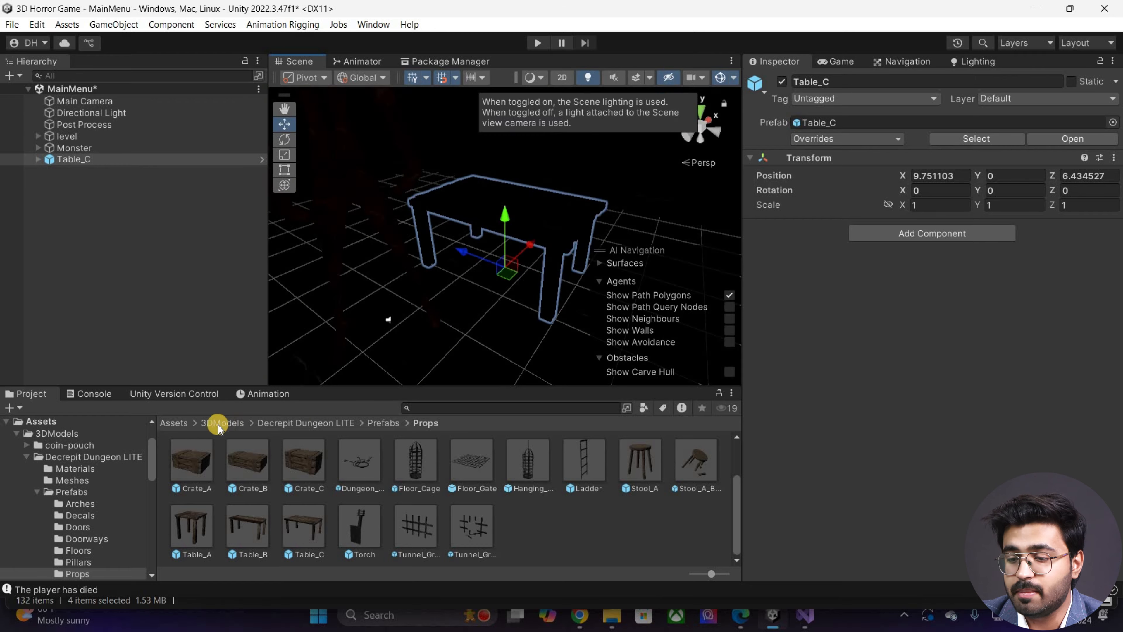
# Step: Add the LanternFinal prefab from Assets/Prefab to the scene above the table and frame it in the view
pyautogui.click(174, 423)
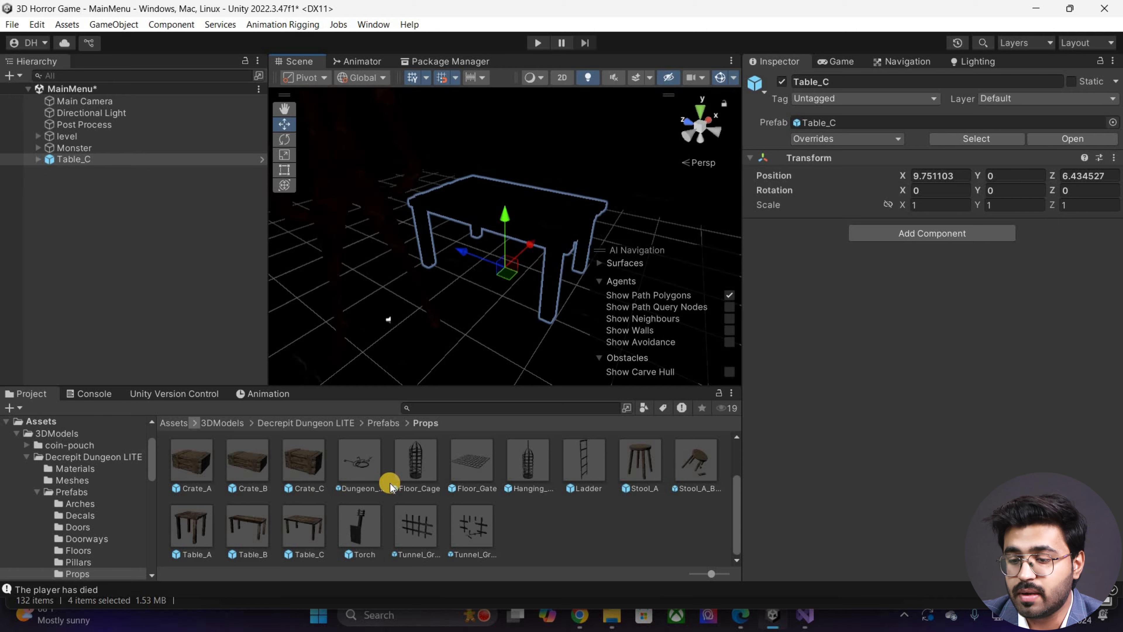
pyautogui.doubleClick(471, 461)
pyautogui.moveTo(292, 478); pyautogui.dragTo(467, 202)
pyautogui.press('f')
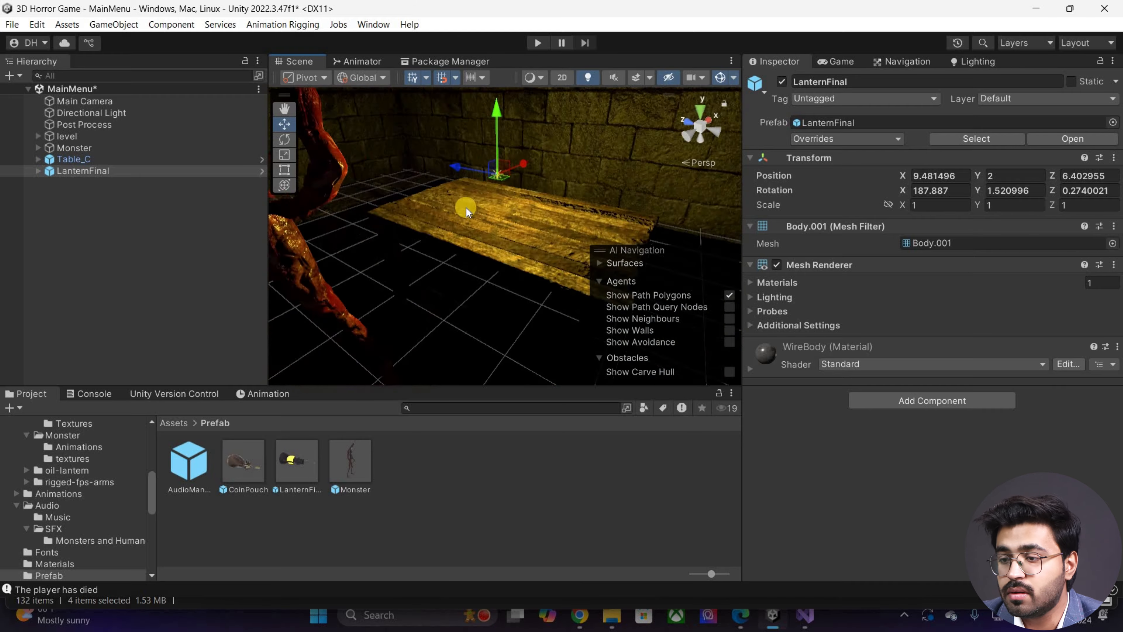
pyautogui.keyDown('alt'); pyautogui.moveTo(465, 250); pyautogui.dragTo(482, 176); pyautogui.keyUp('alt')
pyautogui.scroll(-8, 480, 193)
pyautogui.moveTo(482, 232); pyautogui.dragTo(483, 190, button='middle')
pyautogui.press('f')
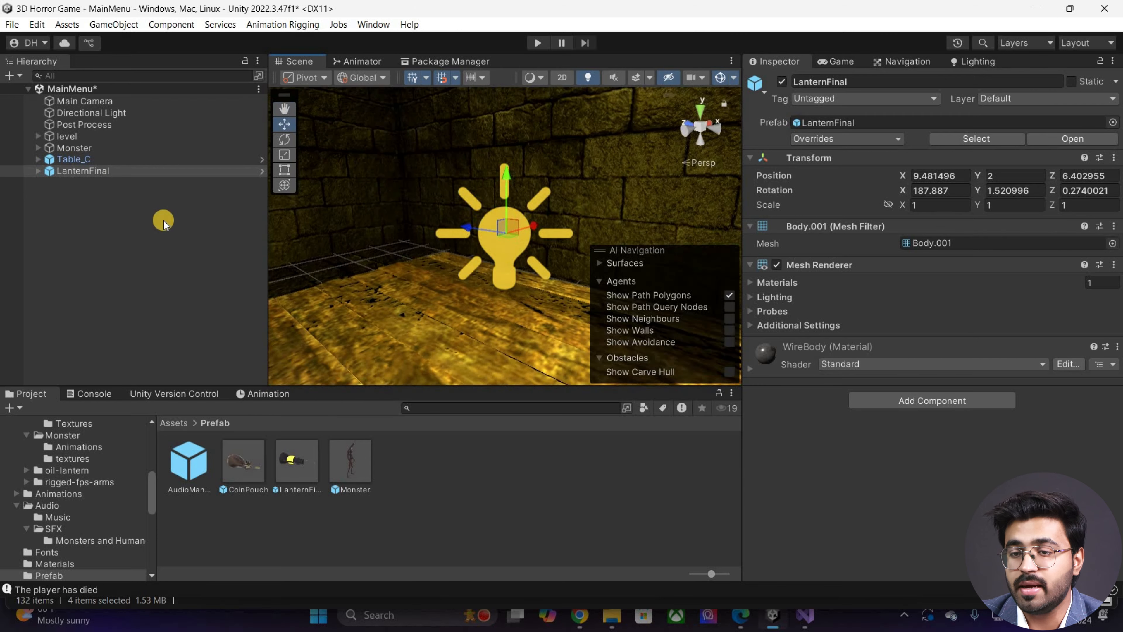
# Step: Unpack the LanternFinal prefab instance and set its rotation to 0 on X, Y and Z
pyautogui.rightClick(119, 171)
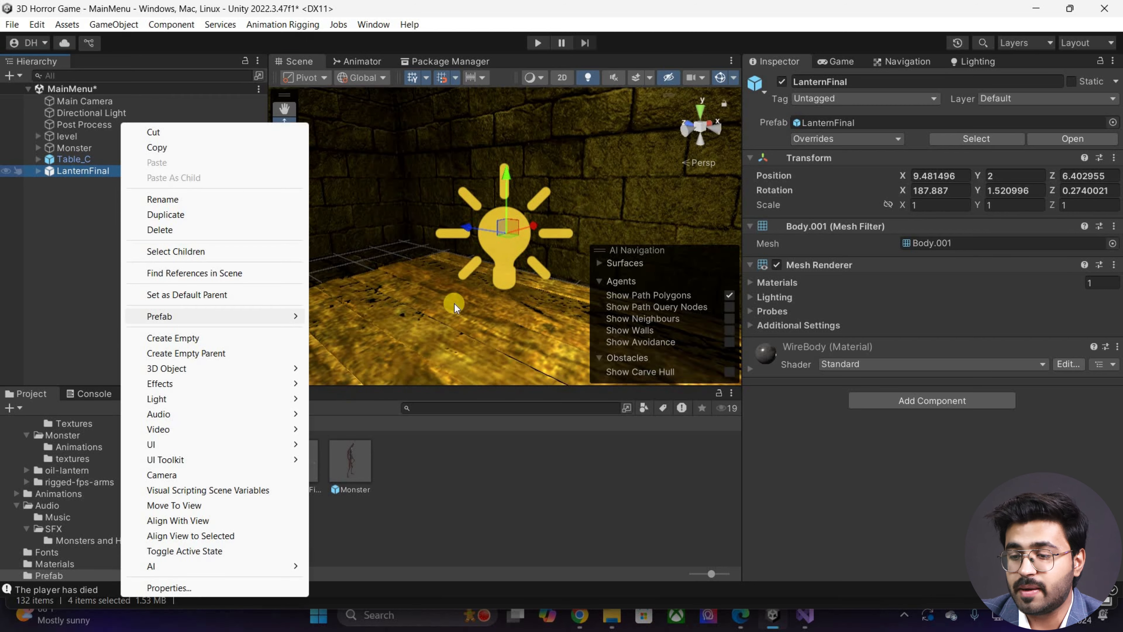
pyautogui.moveTo(212, 316)
pyautogui.click(340, 426)
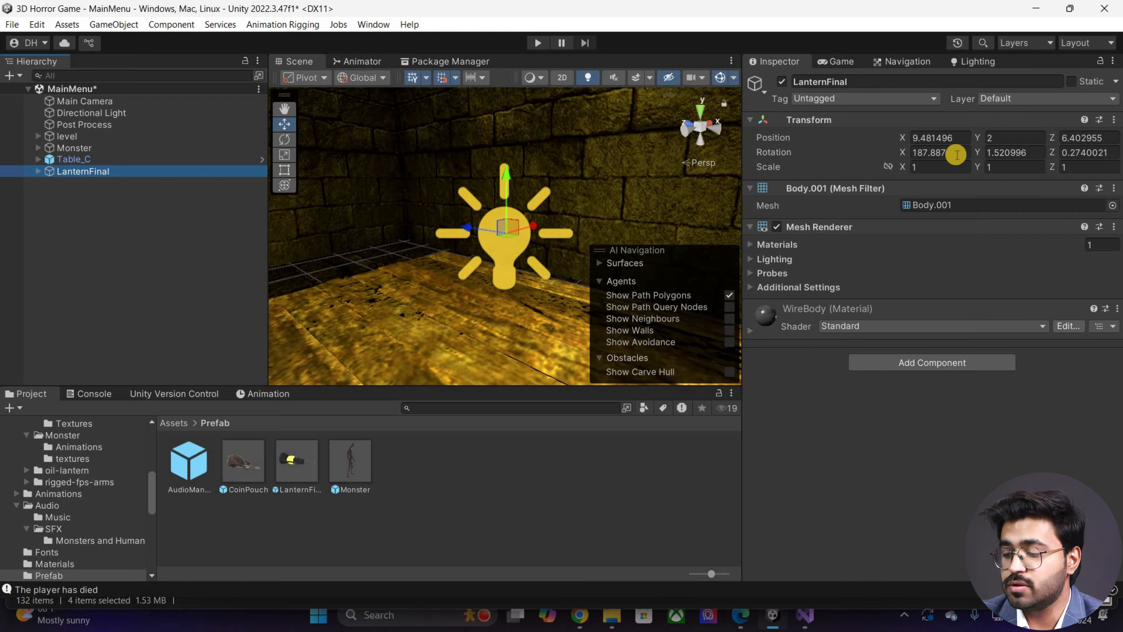
pyautogui.click(956, 155)
pyautogui.write('0')
pyautogui.press('Tab')
pyautogui.write('0')
pyautogui.press('Tab')
pyautogui.write('0')
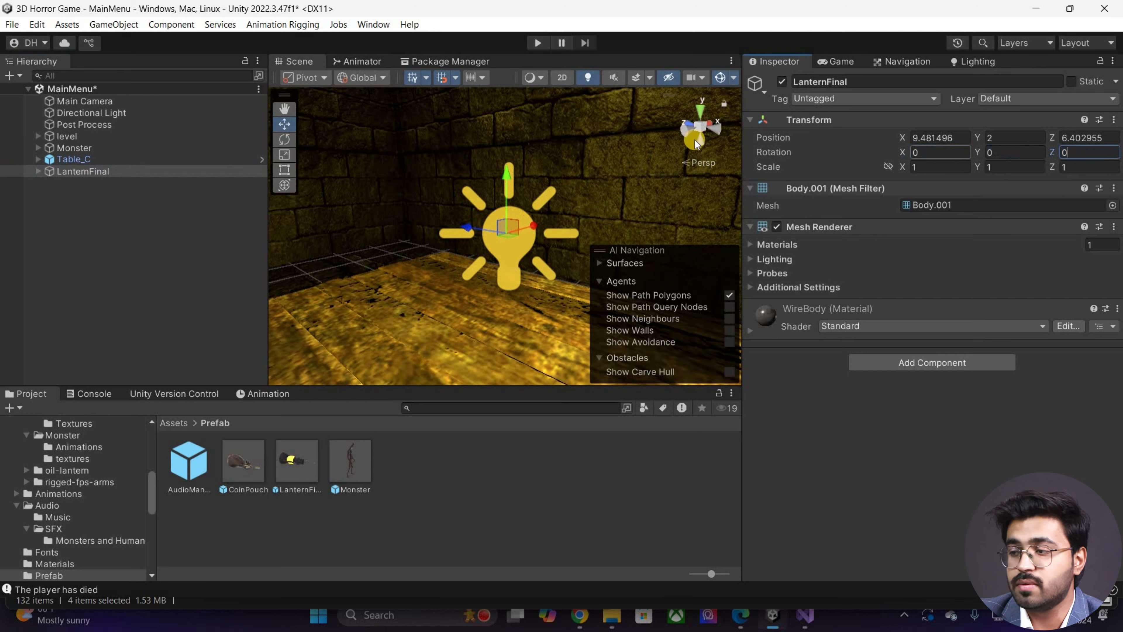
# Step: Stand the LanternFinal object upright by rotating it to -90 on X
pyautogui.click(119, 172)
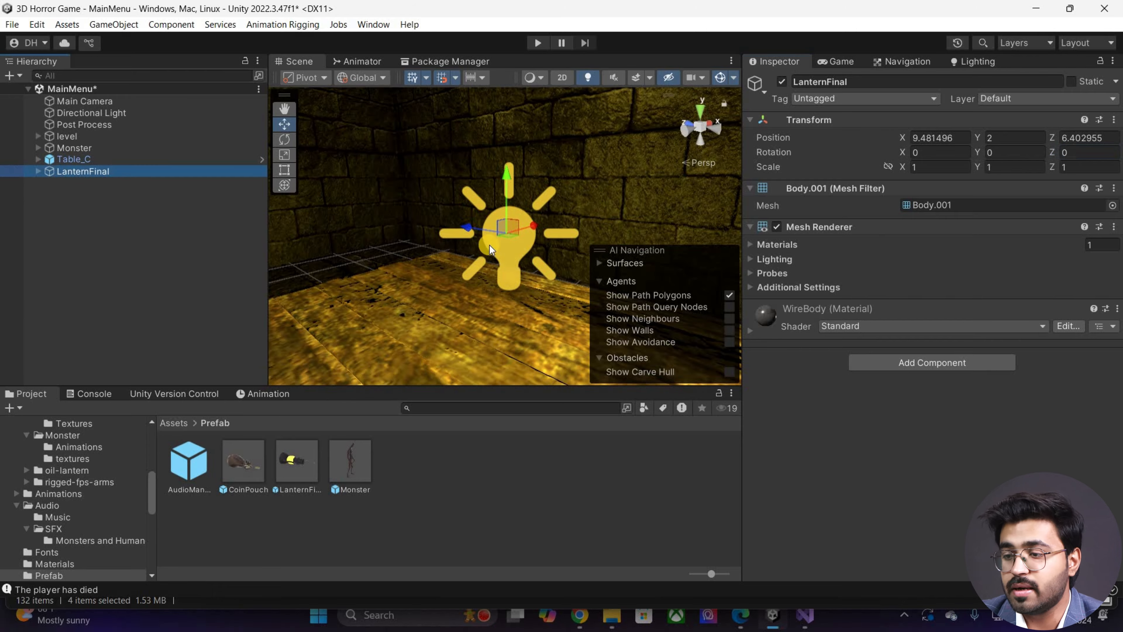
pyautogui.scroll(-10, 486, 228)
pyautogui.scroll(12, 486, 220)
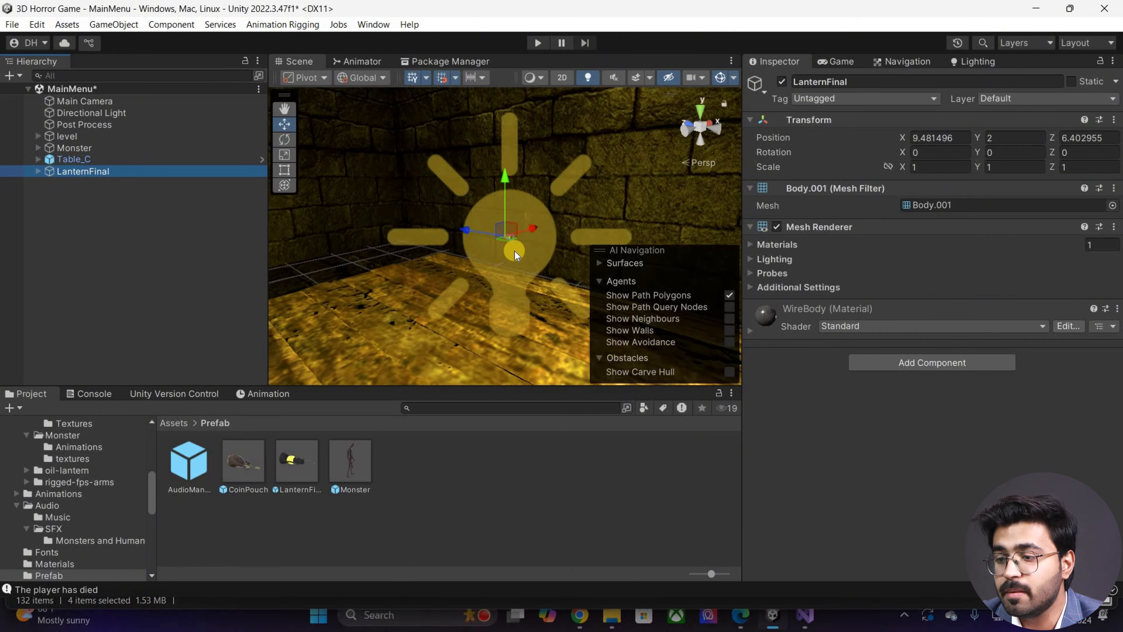
pyautogui.scroll(8, 501, 241)
pyautogui.keyDown('alt'); pyautogui.moveTo(336, 276); pyautogui.dragTo(761, 235); pyautogui.keyUp('alt')
pyautogui.moveTo(760, 234); pyautogui.dragTo(608, 217, button='middle')
pyautogui.scroll(-4, 484, 264)
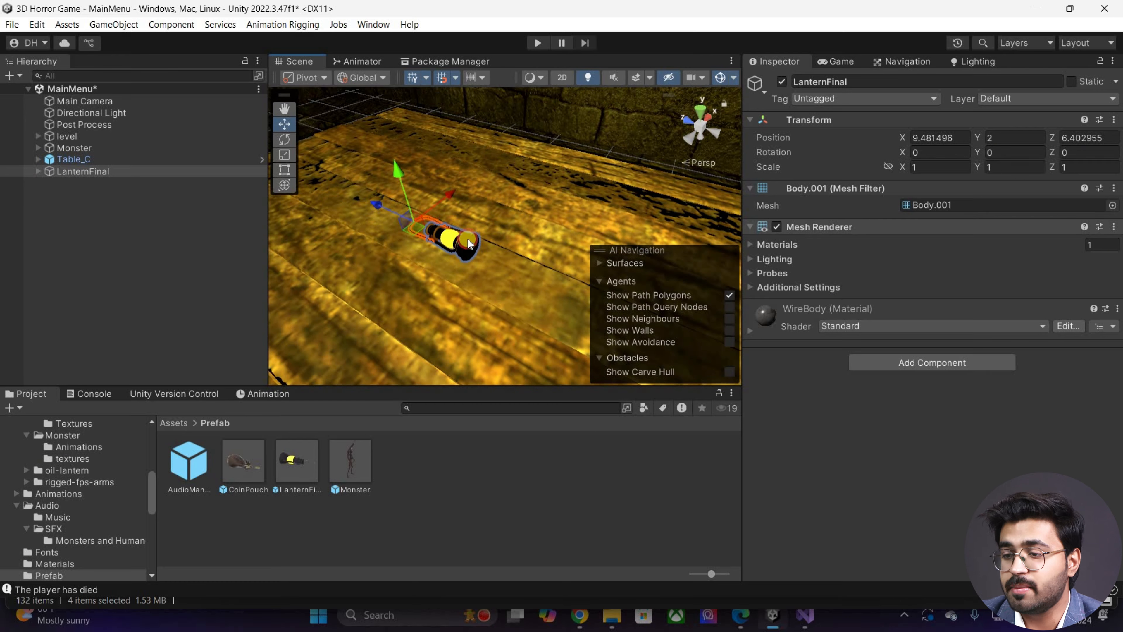
pyautogui.press('e')
pyautogui.moveTo(458, 219); pyautogui.dragTo(940, 141)
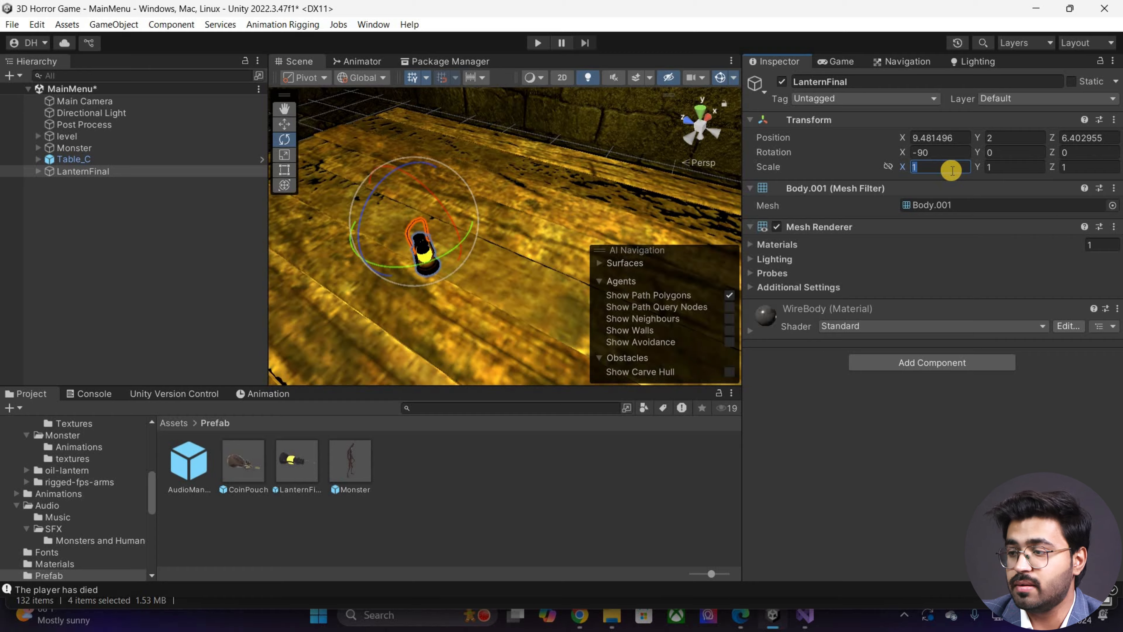
# Step: Set the lantern's scale to 10 on X, Y and Z
pyautogui.write('10')
pyautogui.press('Tab')
pyautogui.write('10')
pyautogui.press('Tab')
pyautogui.write('0')
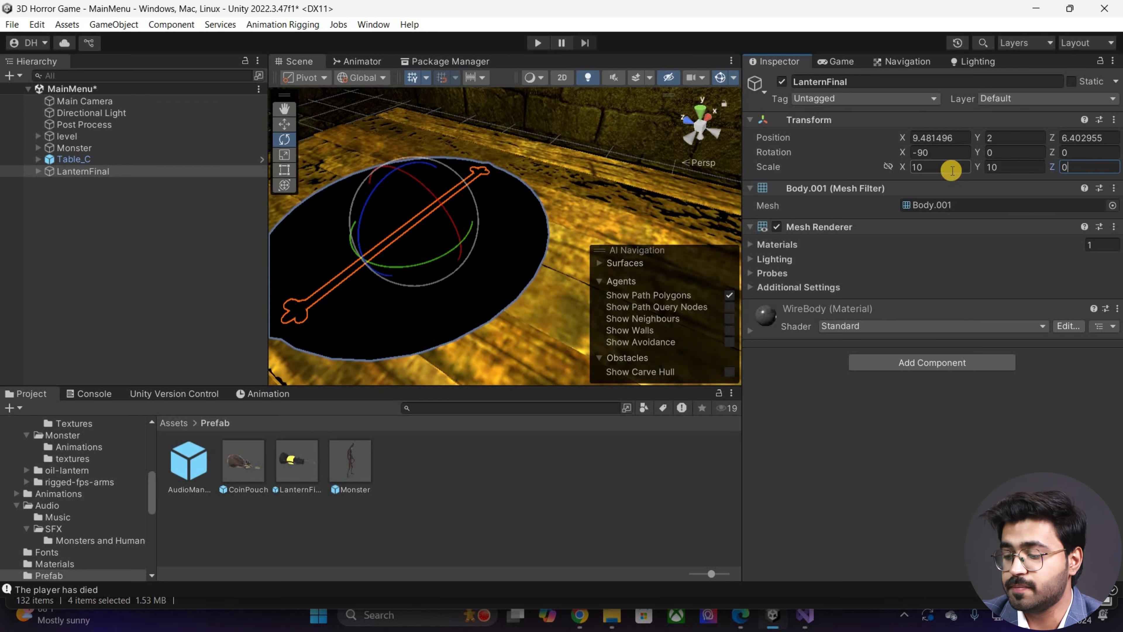
pyautogui.press('BackSpace')
pyautogui.write('10')
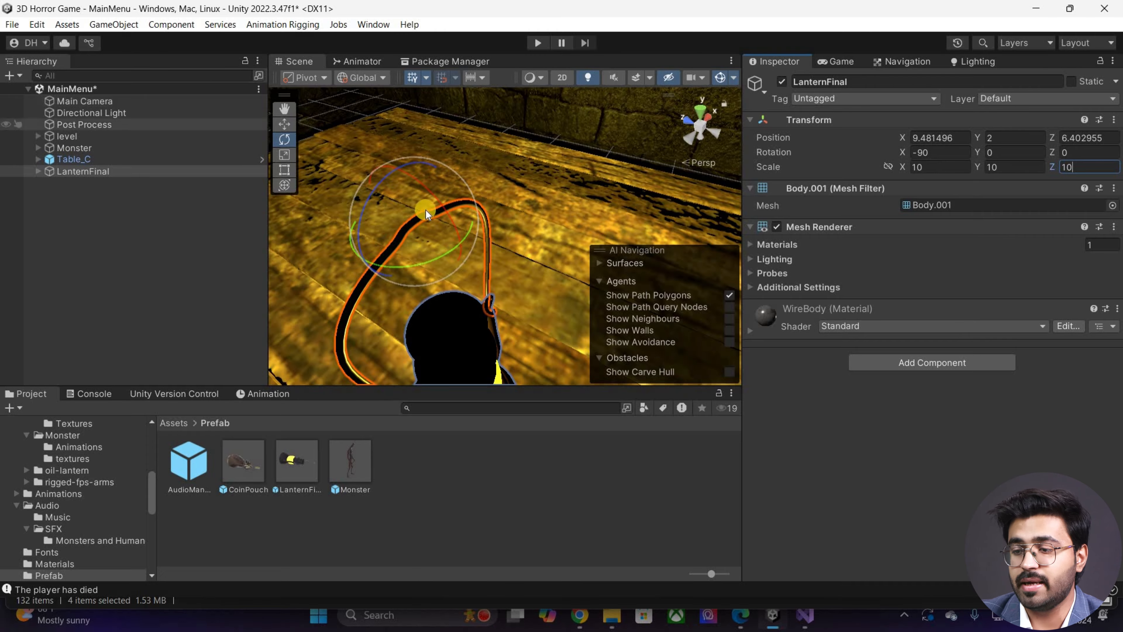
pyautogui.scroll(-3, 432, 224)
pyautogui.click(432, 224)
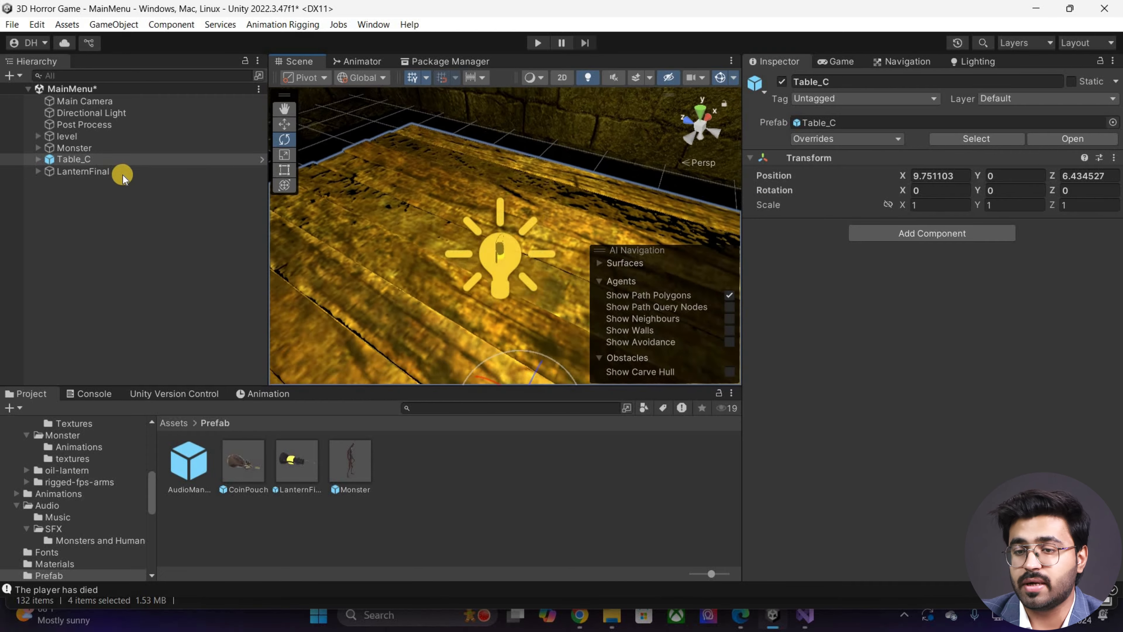
# Step: Set the LanternFinal object's scale to 100 on X, Y and Z
pyautogui.click(123, 175)
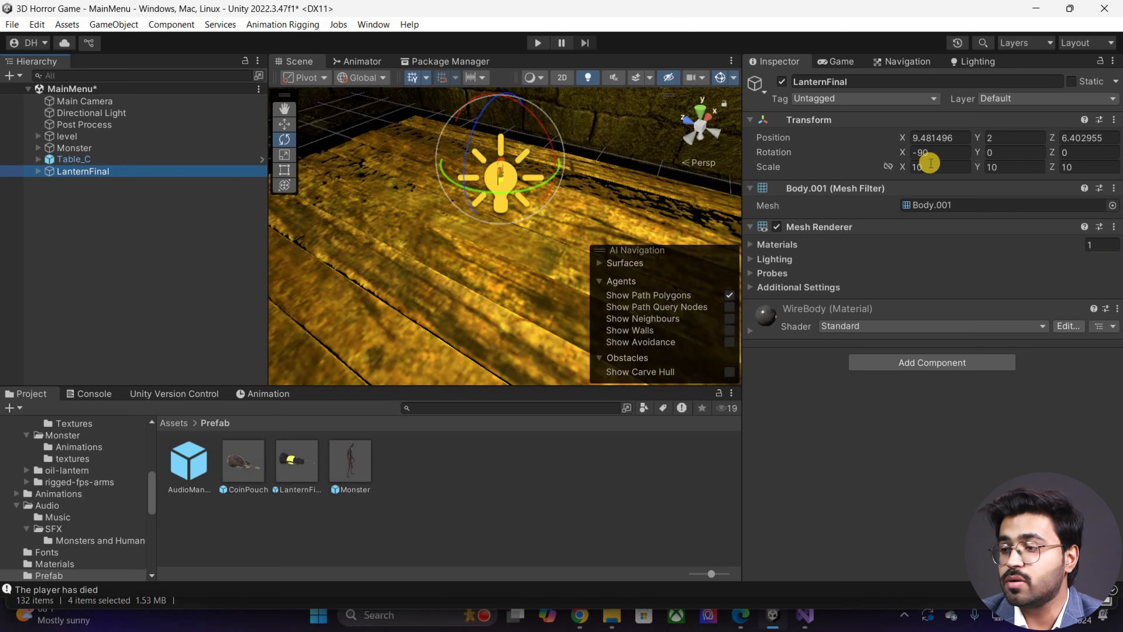
pyautogui.click(924, 171)
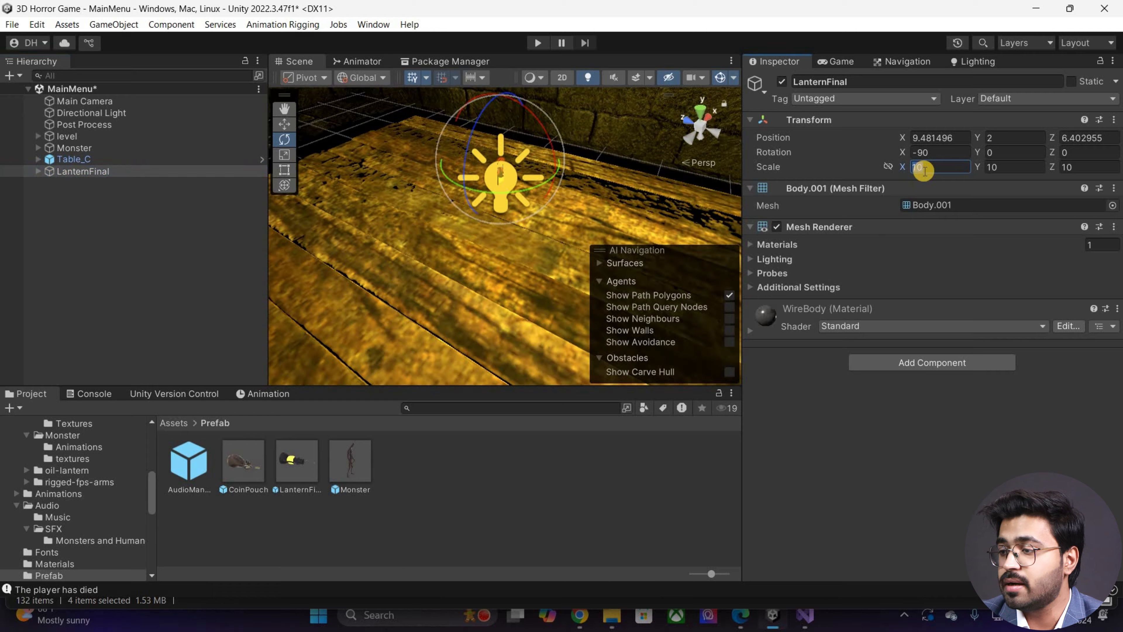
pyautogui.write('100100')
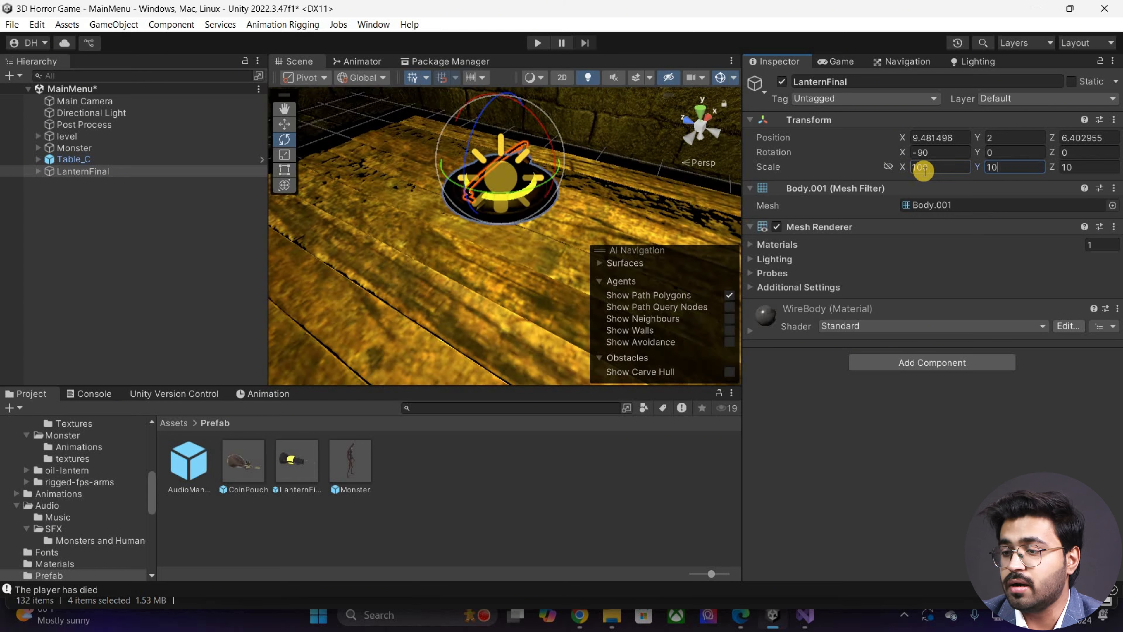
pyautogui.press('Tab')
pyautogui.write('100')
pyautogui.scroll(-5, 461, 212)
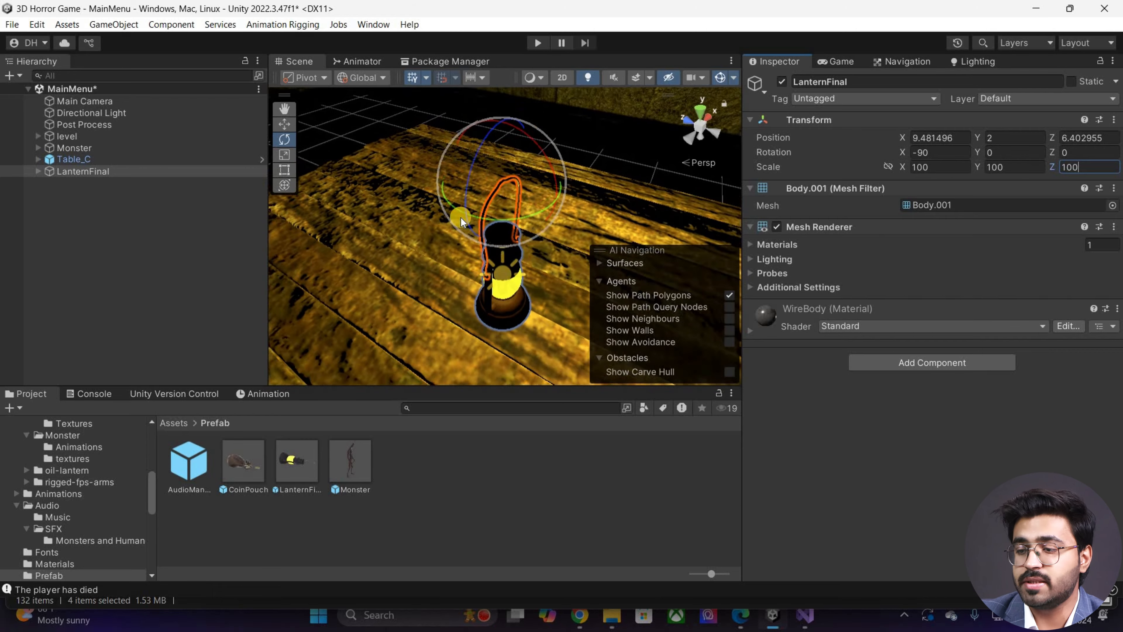
# Step: Turn the lantern slightly, to about 1.35 on Z, and check the table and lantern in the Game view
pyautogui.moveTo(461, 217); pyautogui.dragTo(458, 216)
pyautogui.moveTo(406, 165); pyautogui.dragTo(386, 110, button='middle')
pyautogui.scroll(2, 442, 221)
pyautogui.scroll(-6, 448, 227)
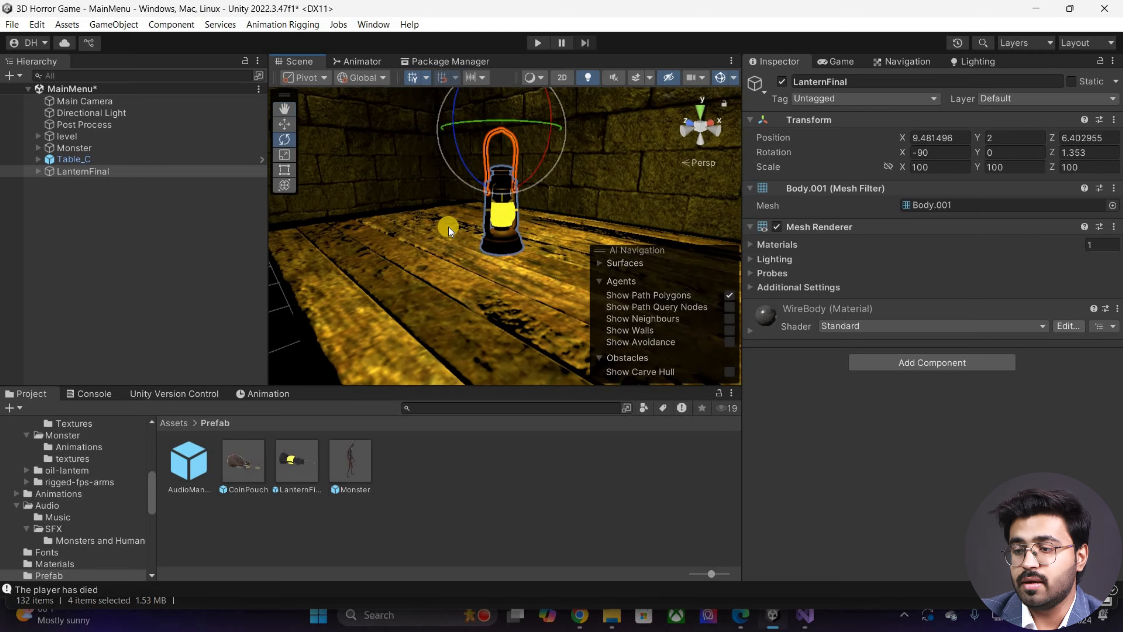
pyautogui.press('w')
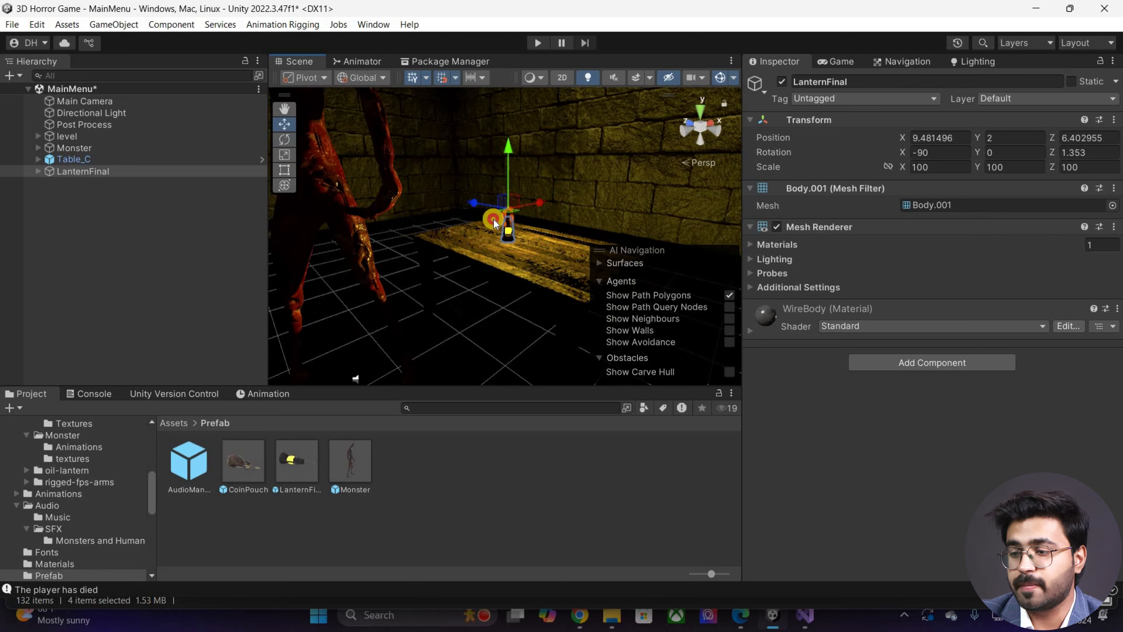
pyautogui.scroll(-2, 489, 177)
pyautogui.moveTo(447, 177); pyautogui.dragTo(443, 112, button='middle')
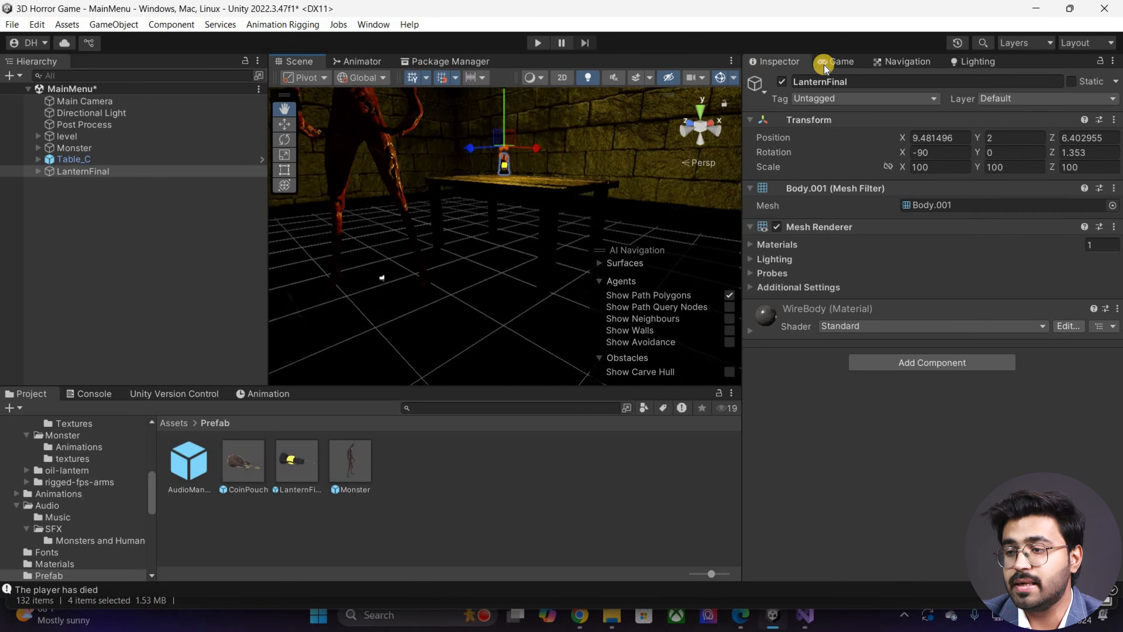
pyautogui.click(833, 62)
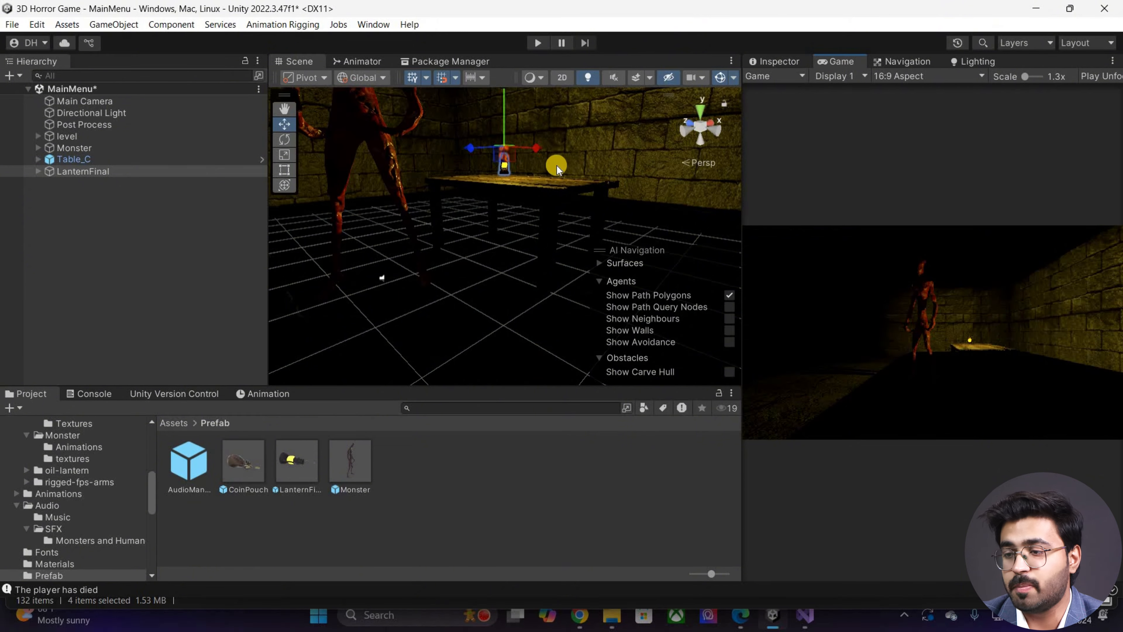
# Step: Turn the Static flag on for the lantern object only and switch it off again
pyautogui.moveTo(455, 175); pyautogui.dragTo(432, 270, button='middle')
pyautogui.scroll(7, 434, 268)
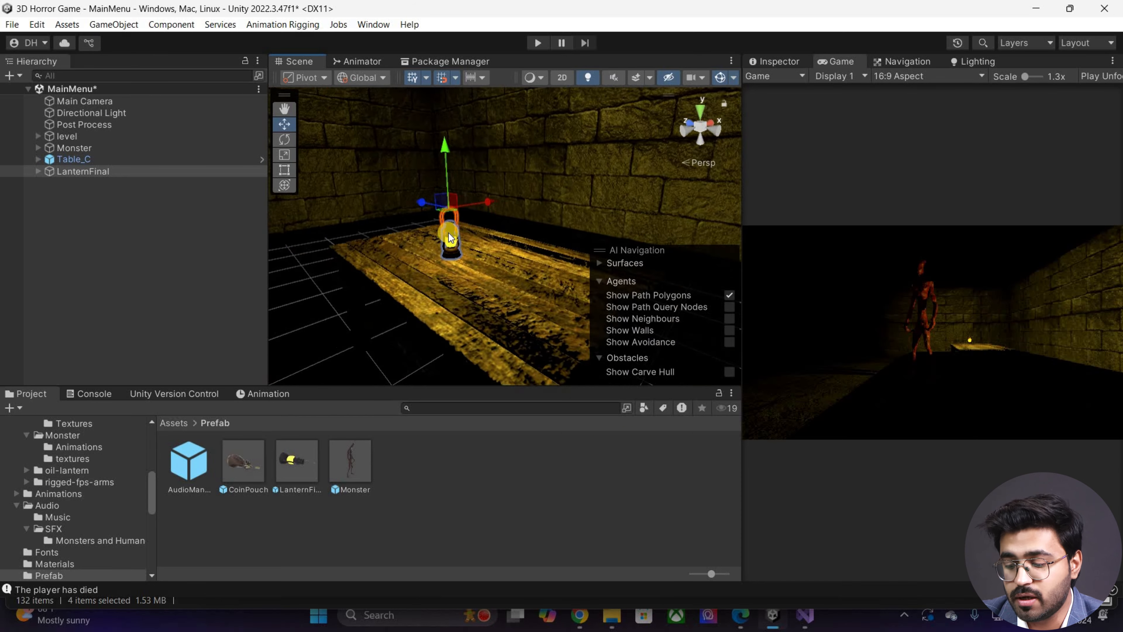
pyautogui.keyDown('alt'); pyautogui.moveTo(502, 177); pyautogui.dragTo(377, 124); pyautogui.keyUp('alt')
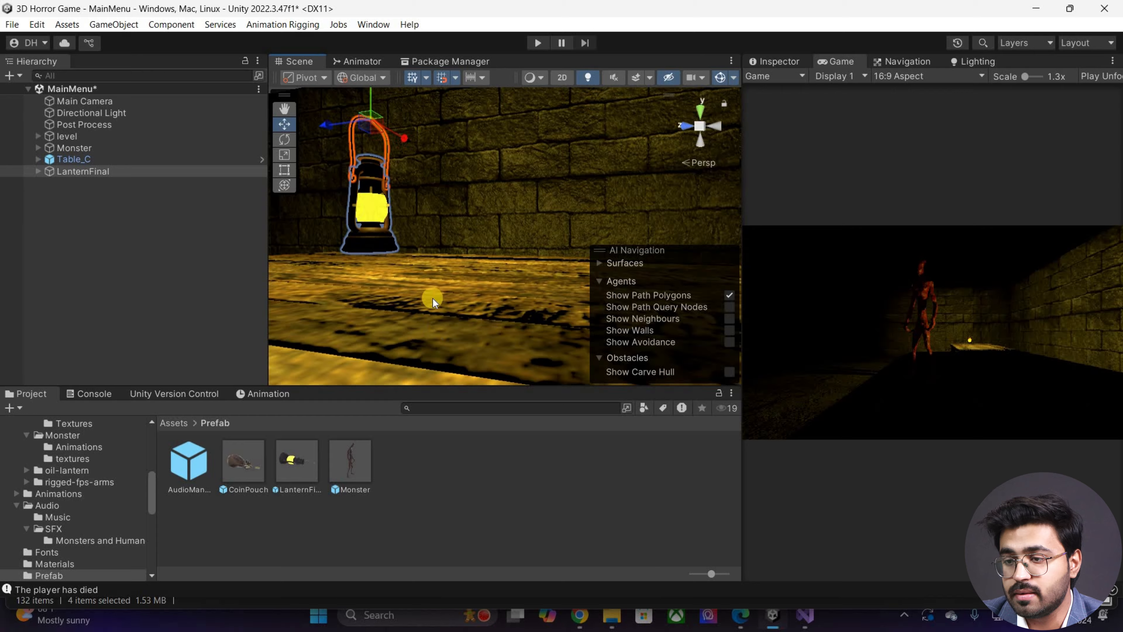
pyautogui.press('f')
pyautogui.moveTo(420, 167); pyautogui.dragTo(421, 152)
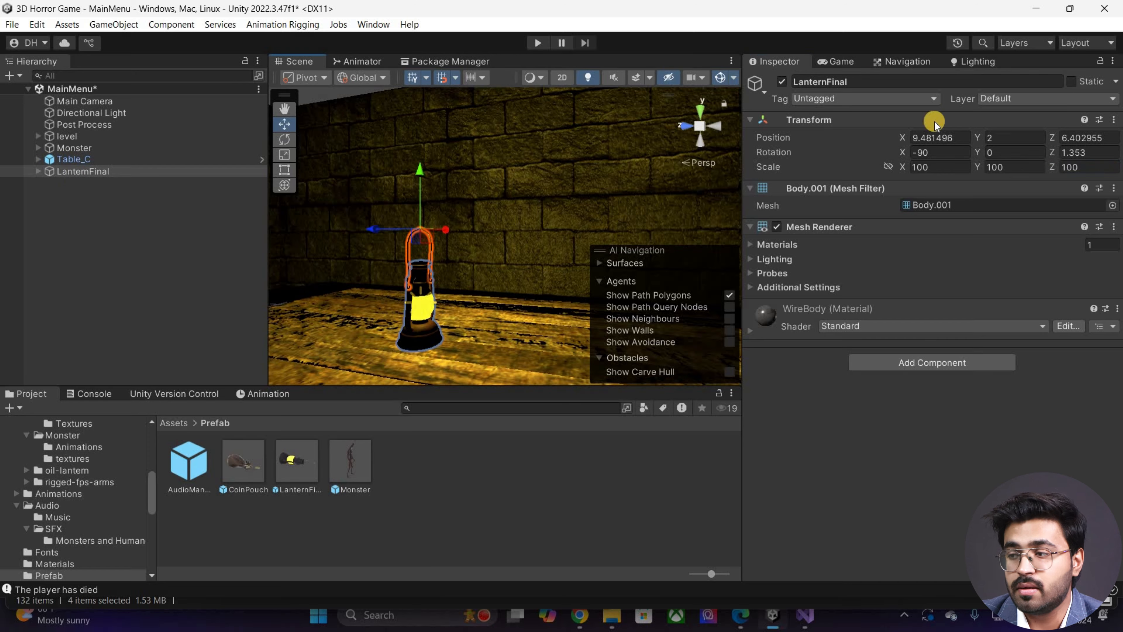
pyautogui.click(1070, 81)
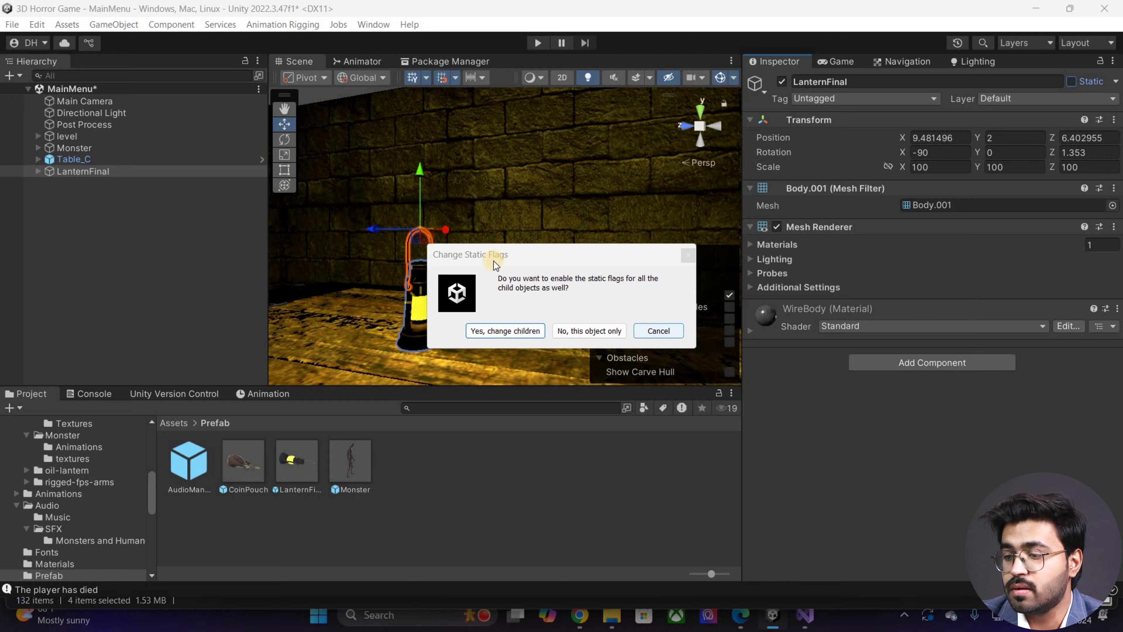
pyautogui.click(588, 331)
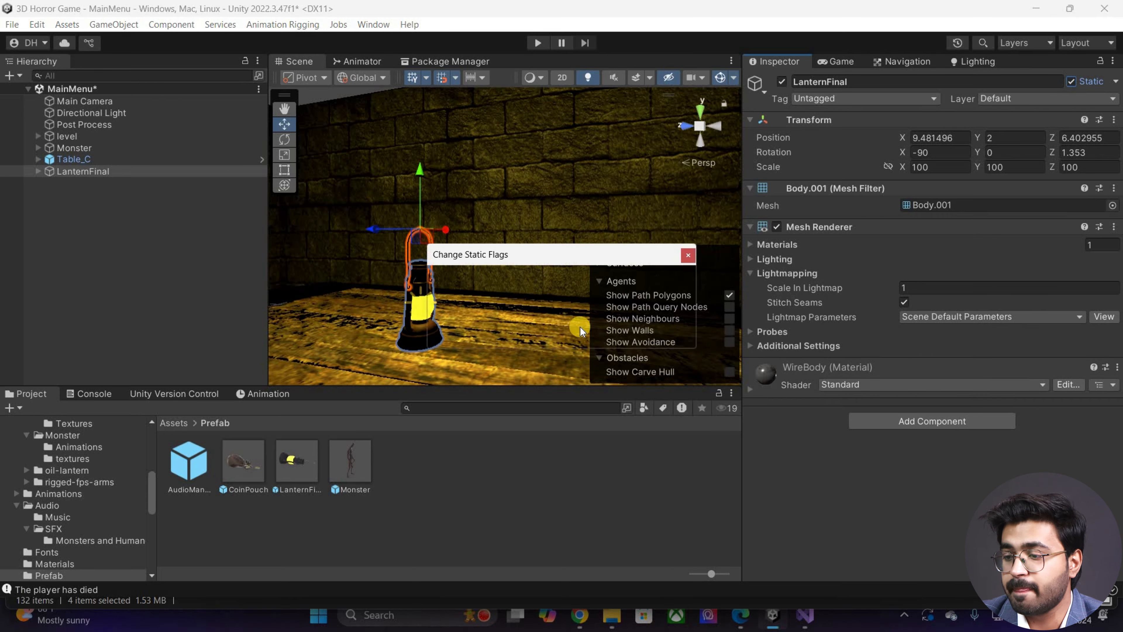
pyautogui.click(589, 331)
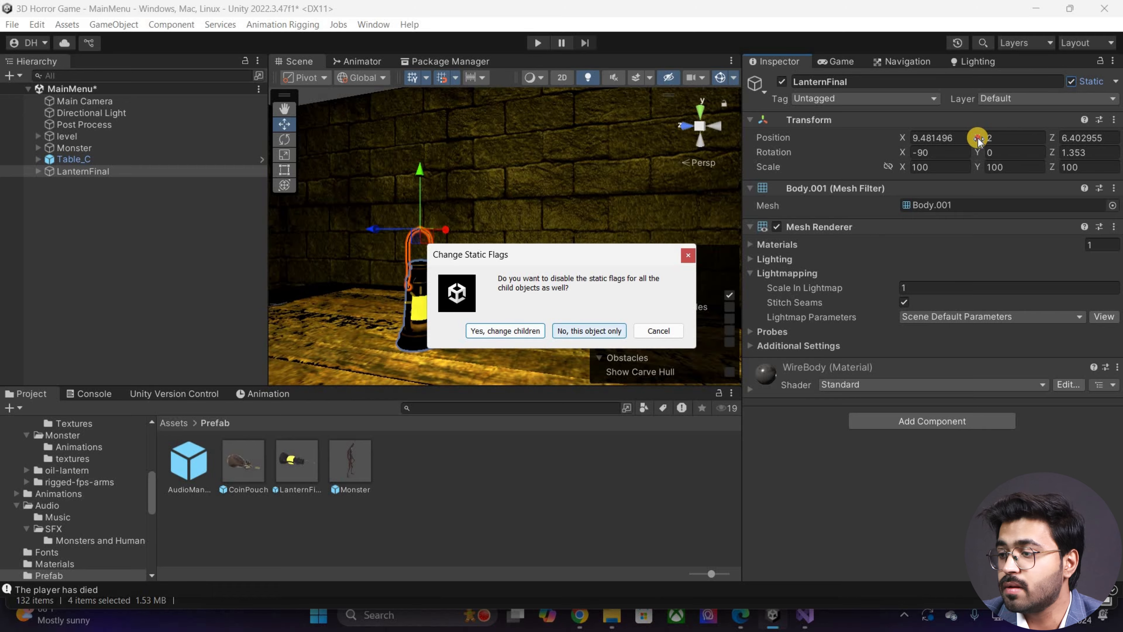
# Step: Try adjusting the lantern's height through its Y position and undo the change
pyautogui.moveTo(976, 138); pyautogui.dragTo(976, 138)
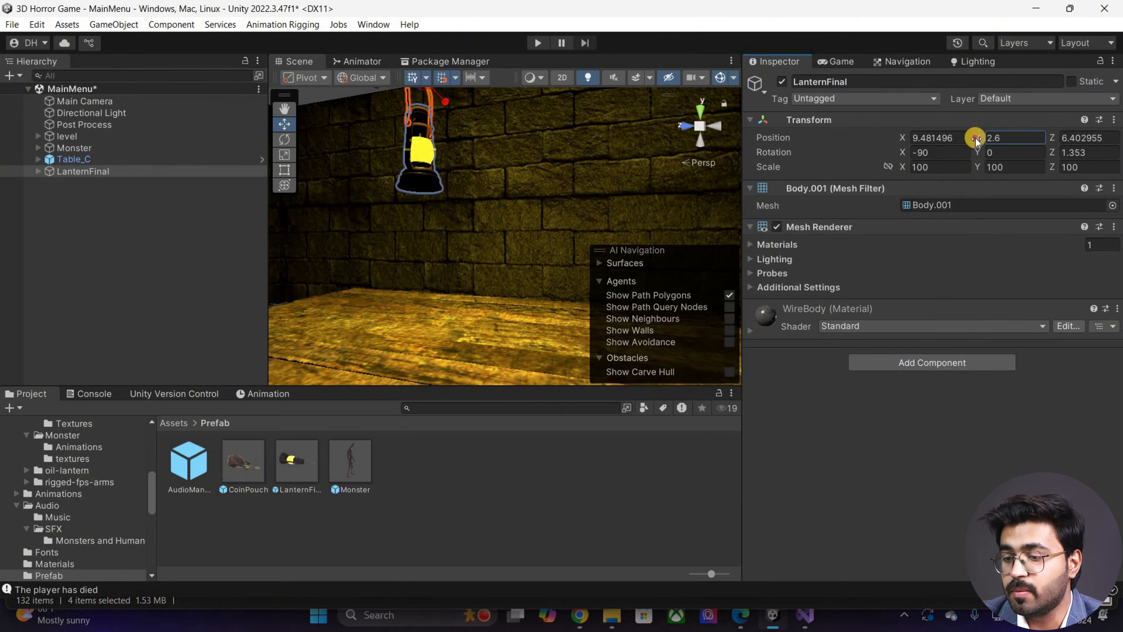
pyautogui.hotkey('ctrl', 'z')
pyautogui.hotkey('ctrl', 'z')
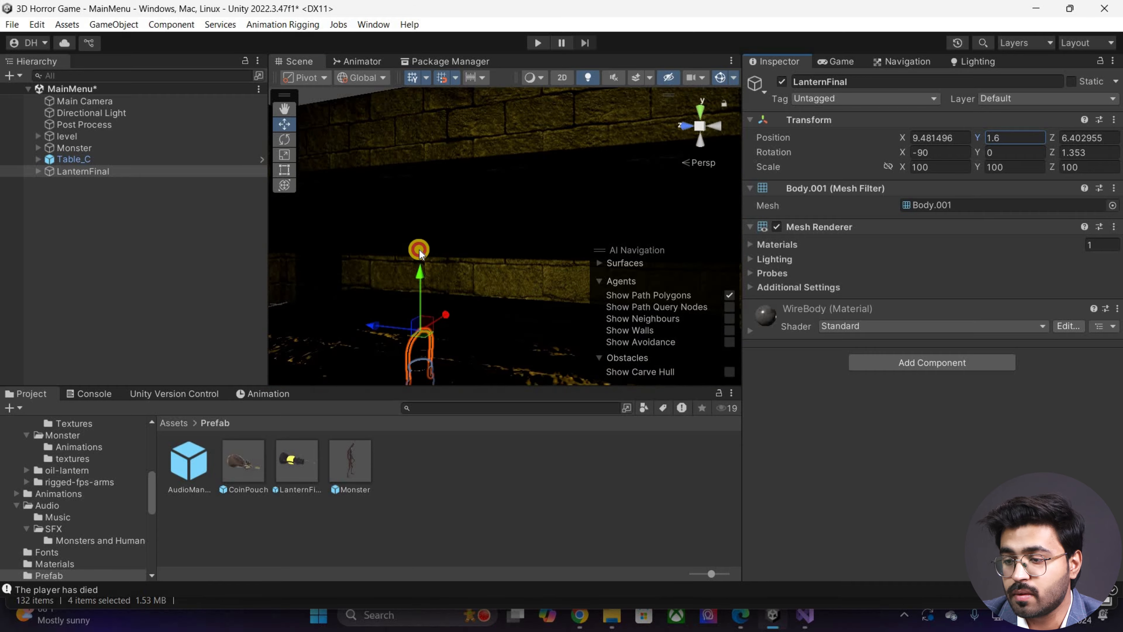
pyautogui.keyDown('alt'); pyautogui.moveTo(419, 250); pyautogui.dragTo(412, 233); pyautogui.keyUp('alt')
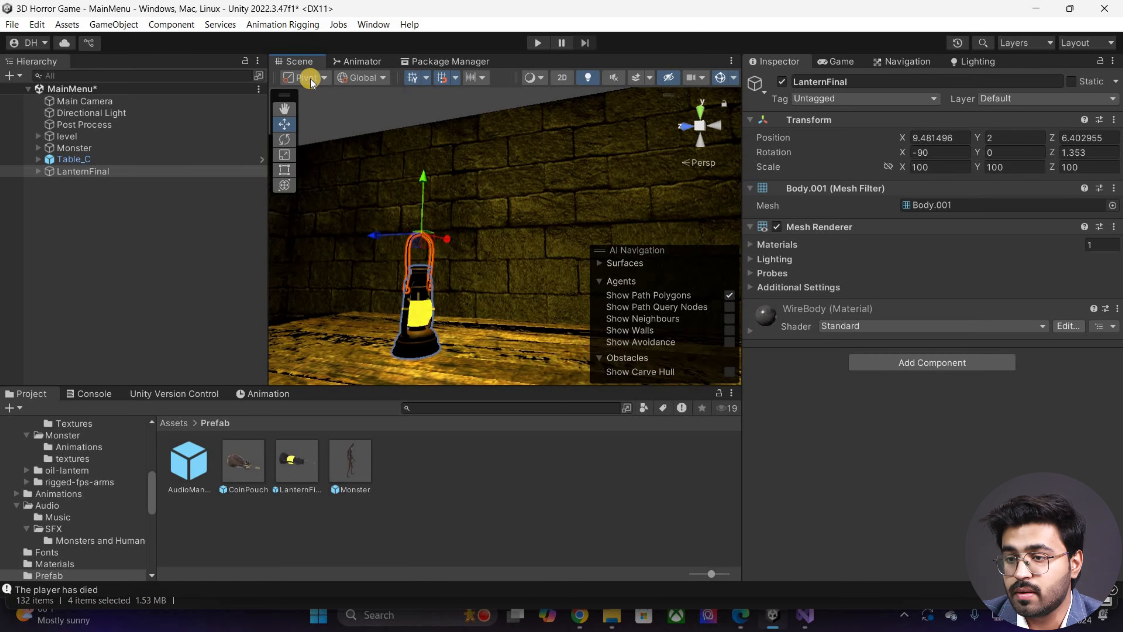
# Step: Switch the transform handle position from Pivot to Center
pyautogui.moveTo(309, 79); pyautogui.dragTo(321, 114, button='right')
pyautogui.click(310, 79)
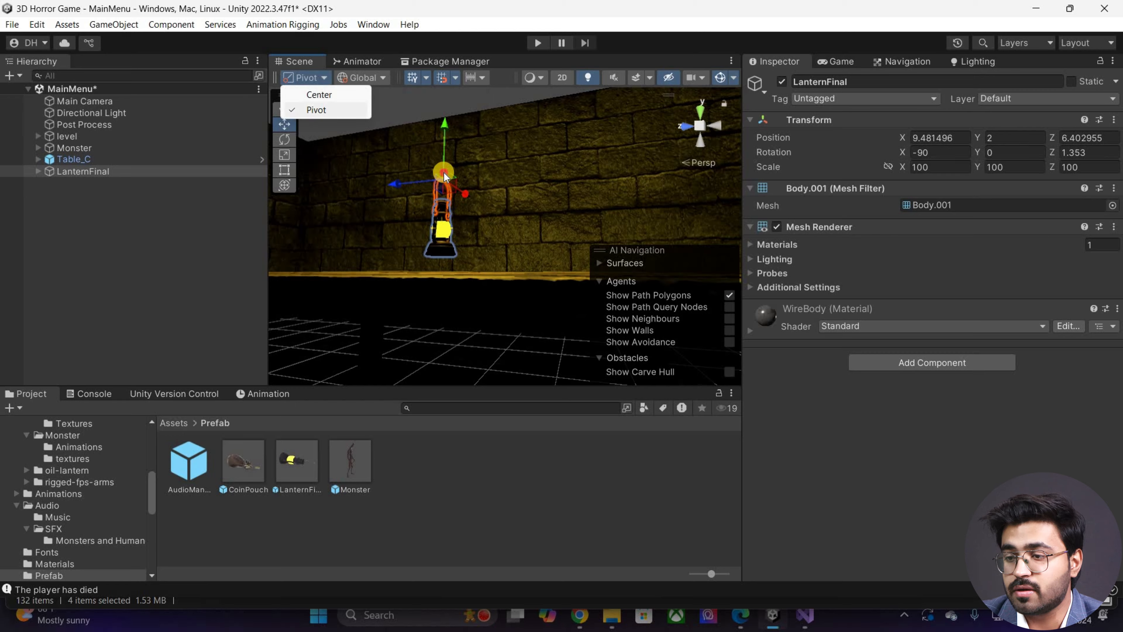
pyautogui.click(330, 95)
# Step: Raise the lantern above the table to about 2.29 on Y and save the scene
pyautogui.moveTo(442, 156); pyautogui.dragTo(445, 194)
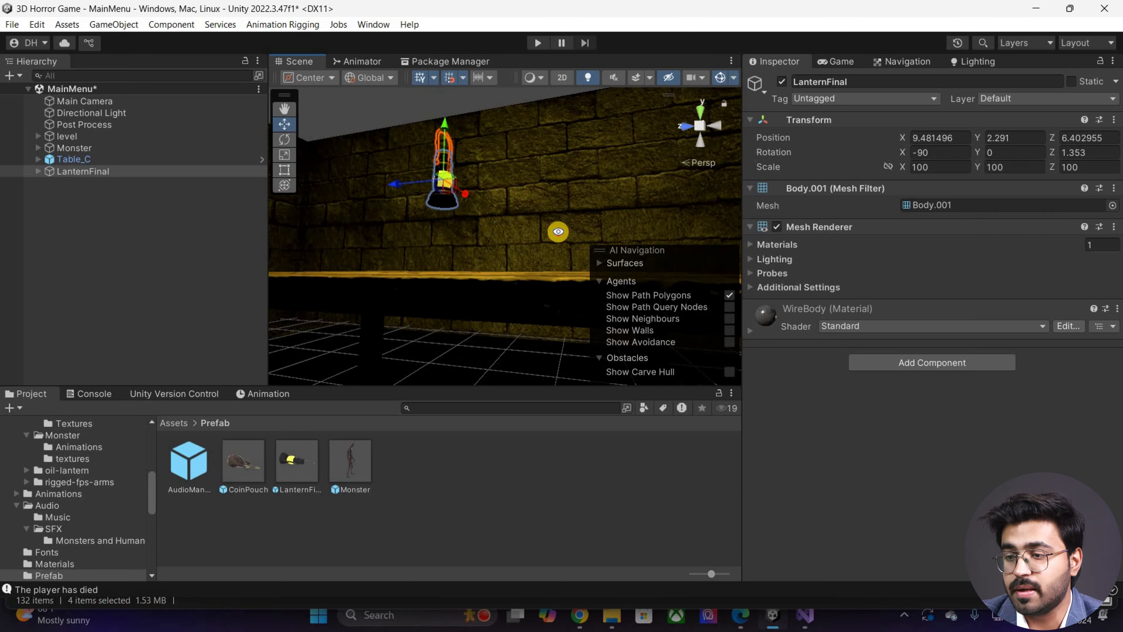
pyautogui.keyDown('alt'); pyautogui.moveTo(464, 251); pyautogui.dragTo(404, 227); pyautogui.keyUp('alt')
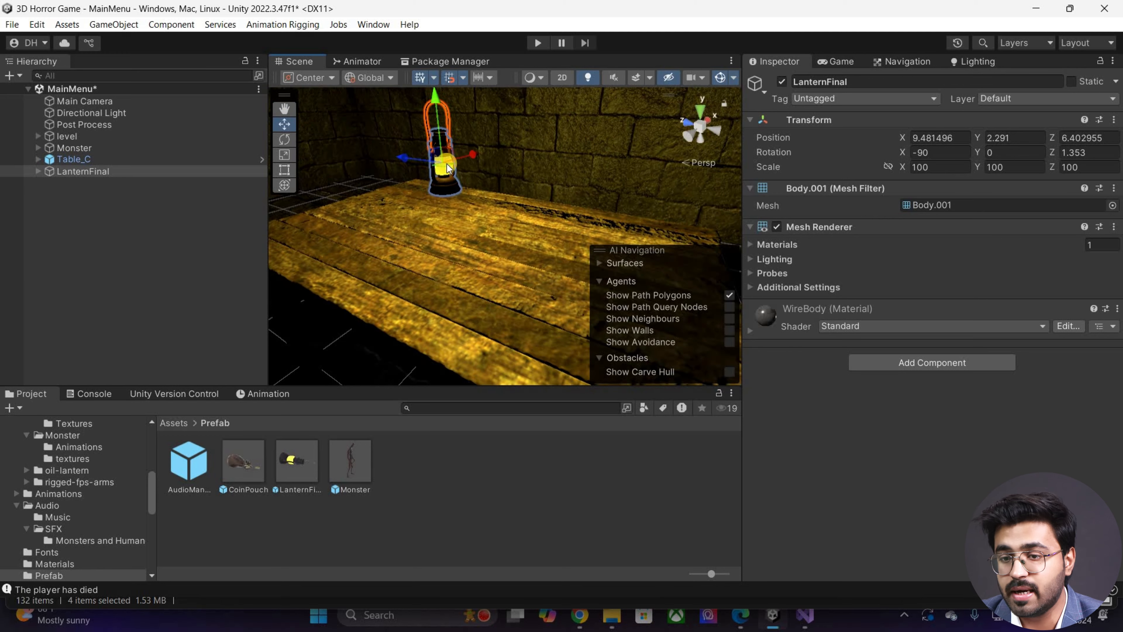
pyautogui.hotkey('ctrl', 's')
pyautogui.keyDown('alt'); pyautogui.moveTo(476, 115); pyautogui.dragTo(489, 166); pyautogui.keyUp('alt')
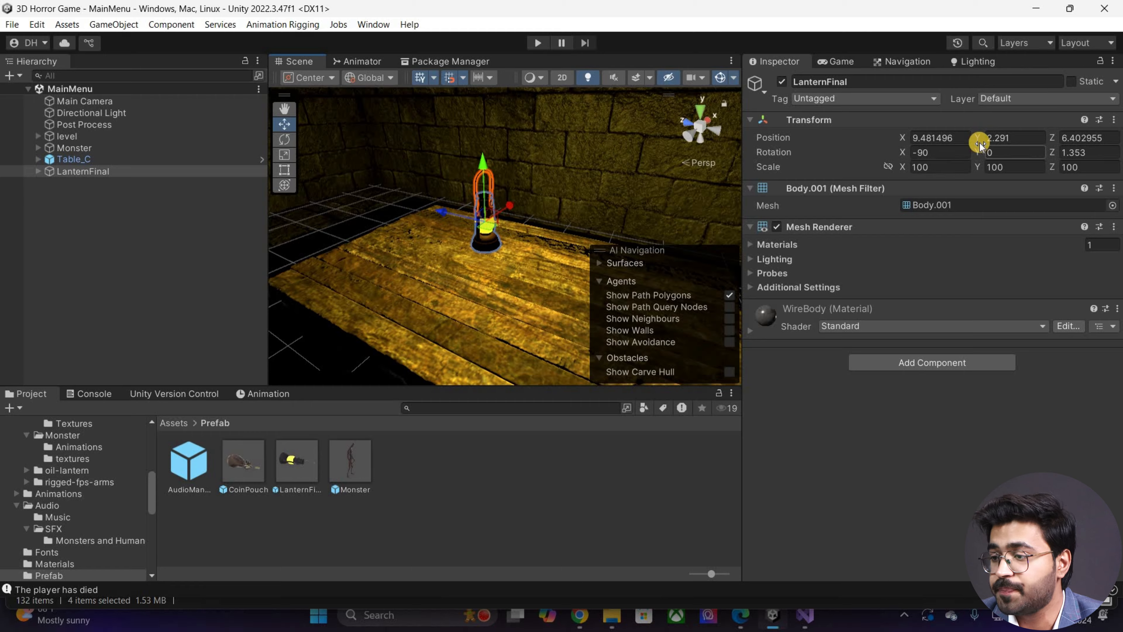
# Step: Lower the lantern onto the table at Y position 1.9 and rotate it to about 57.25 on Z
pyautogui.moveTo(978, 138); pyautogui.dragTo(965, 139)
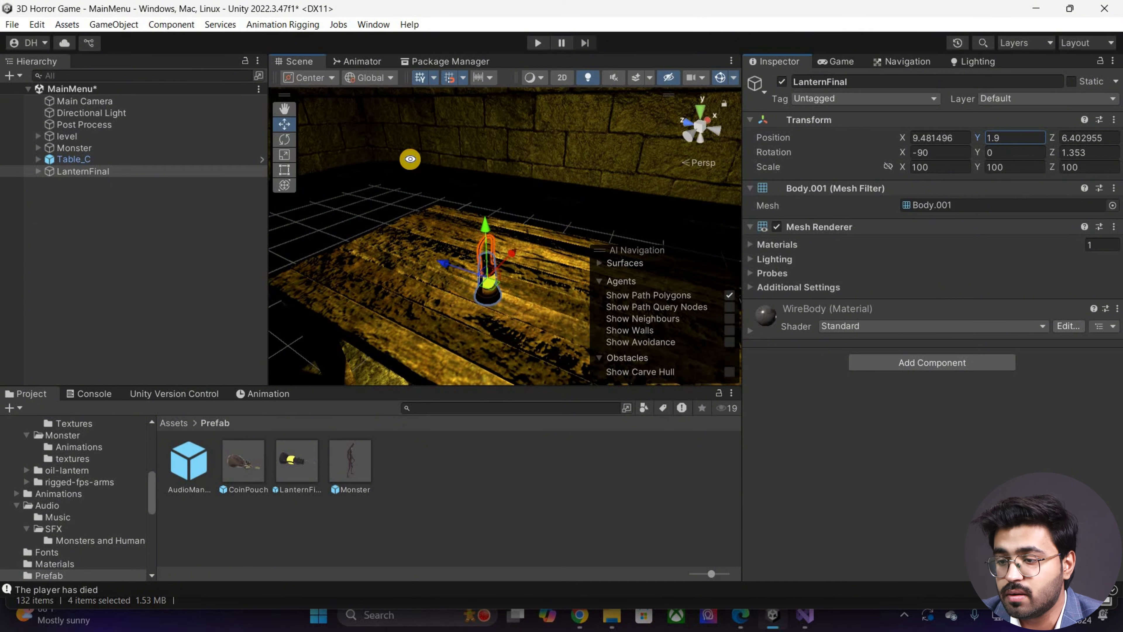
pyautogui.press('w')
pyautogui.moveTo(460, 283); pyautogui.dragTo(494, 280, button='right')
pyautogui.keyDown('alt'); pyautogui.moveTo(494, 280); pyautogui.dragTo(406, 167); pyautogui.keyUp('alt')
pyautogui.press('e')
pyautogui.press('s')
pyautogui.moveTo(725, 97); pyautogui.dragTo(843, 60, button='right')
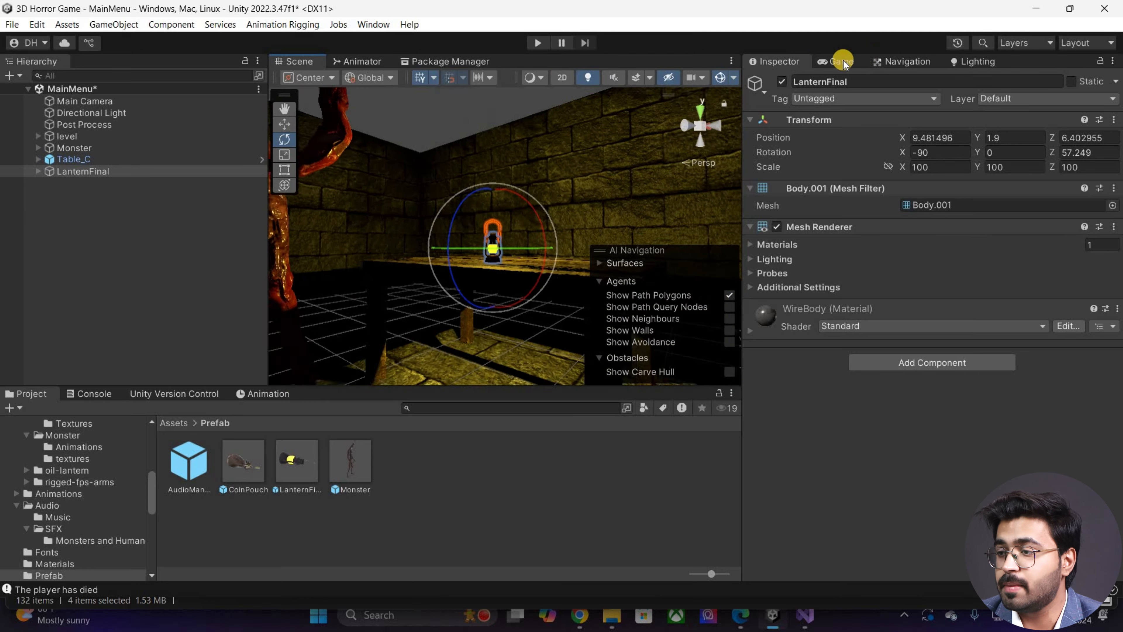
# Step: Save the MainMenu scene and run it in Play mode to check the Game view
pyautogui.hotkey('ctrl', 's')
pyautogui.click(539, 43)
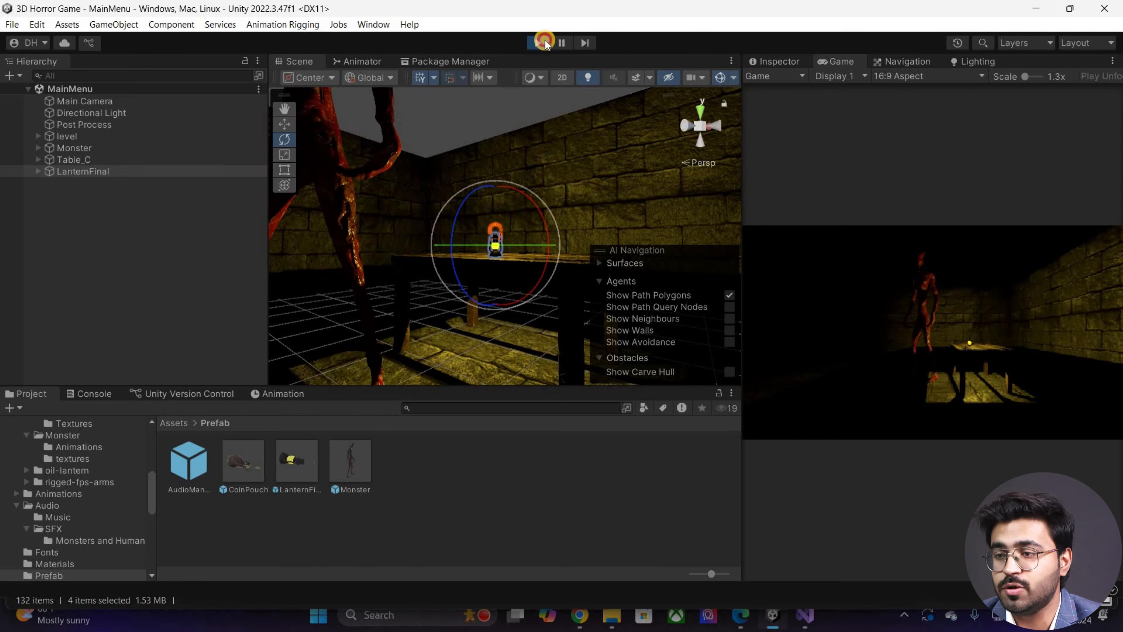
# Step: Turn on effects in the Scene view and compare the Post Process object's Post-process Volume switched off and on
pyautogui.click(90, 125)
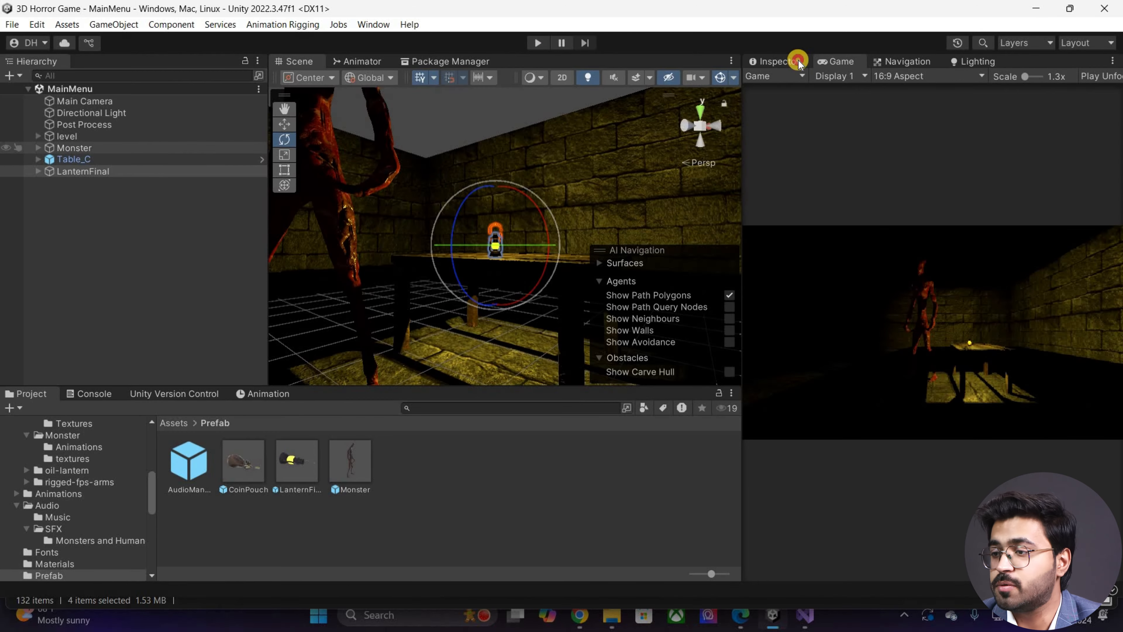
pyautogui.click(780, 61)
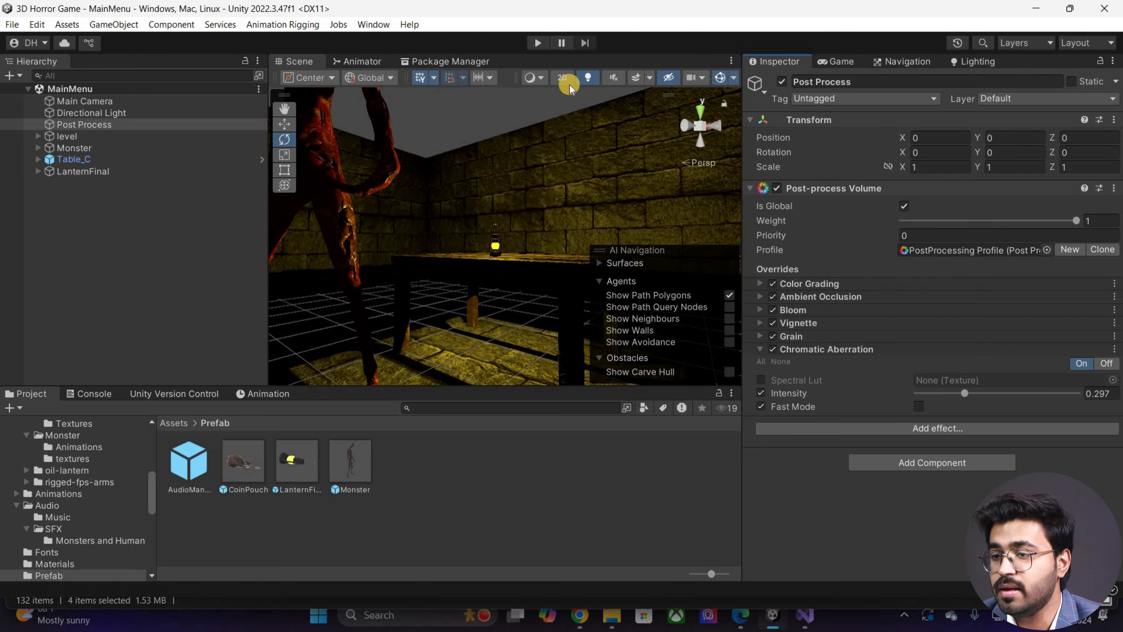
pyautogui.click(636, 77)
pyautogui.click(777, 189)
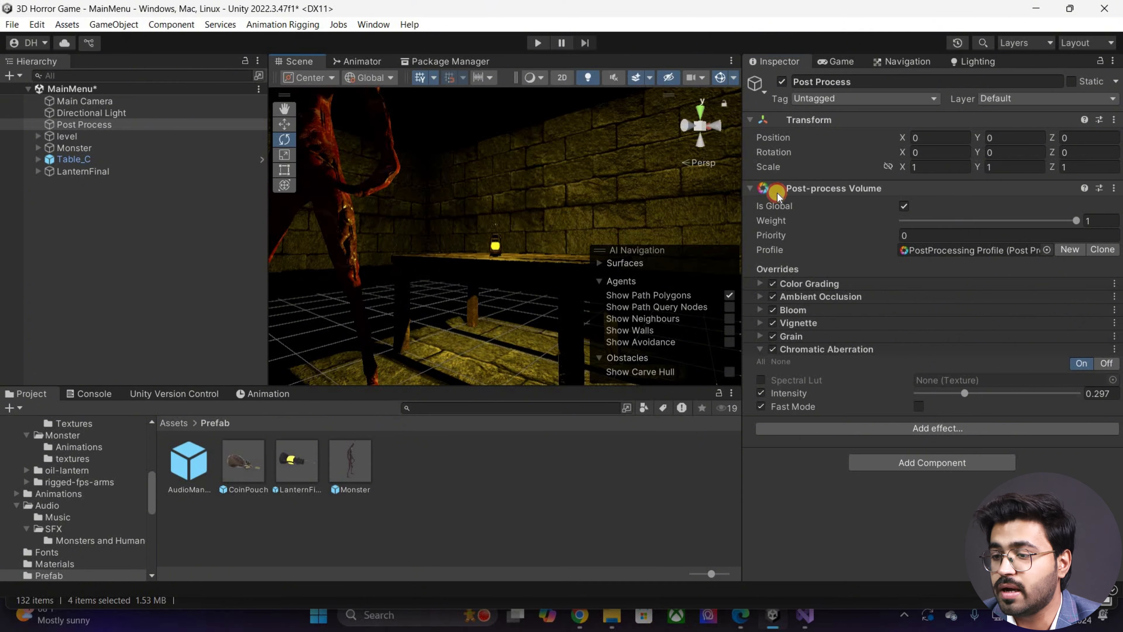
pyautogui.hotkey('ctrl', 'z')
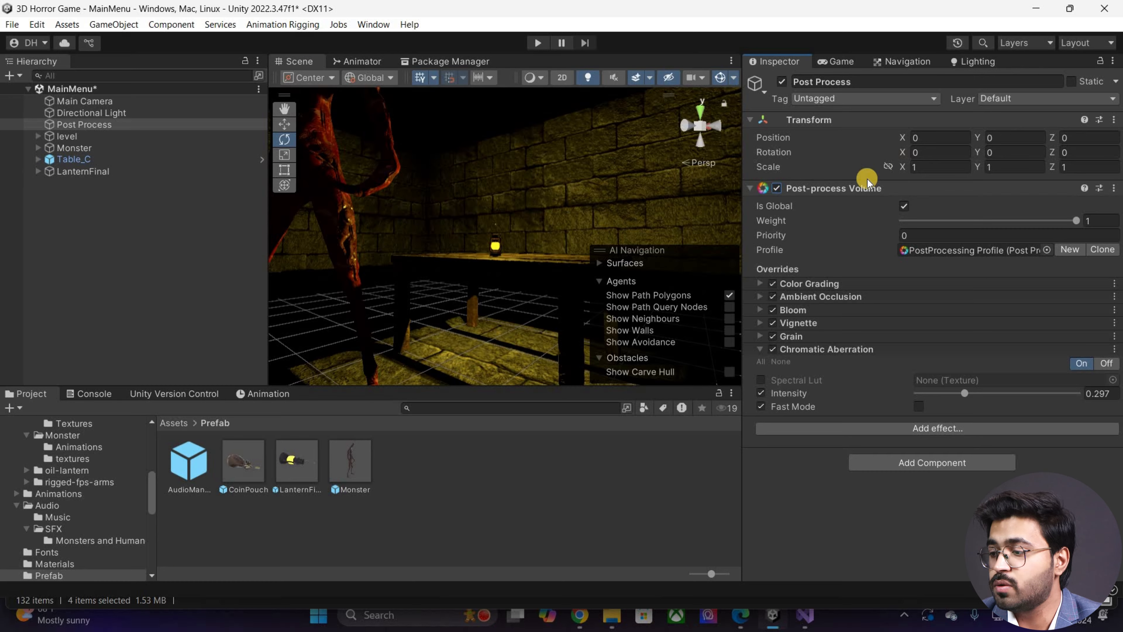
# Step: Assign the Post Process object to the Post Process layer and check the effect in the Game view
pyautogui.click(840, 62)
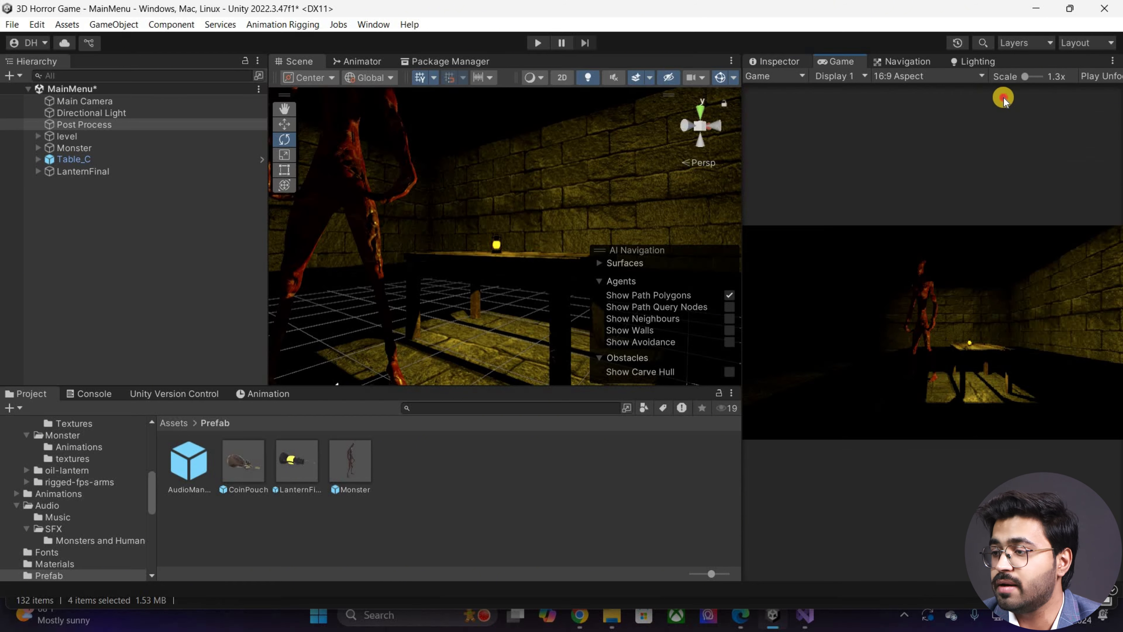
pyautogui.click(780, 61)
pyautogui.click(1004, 99)
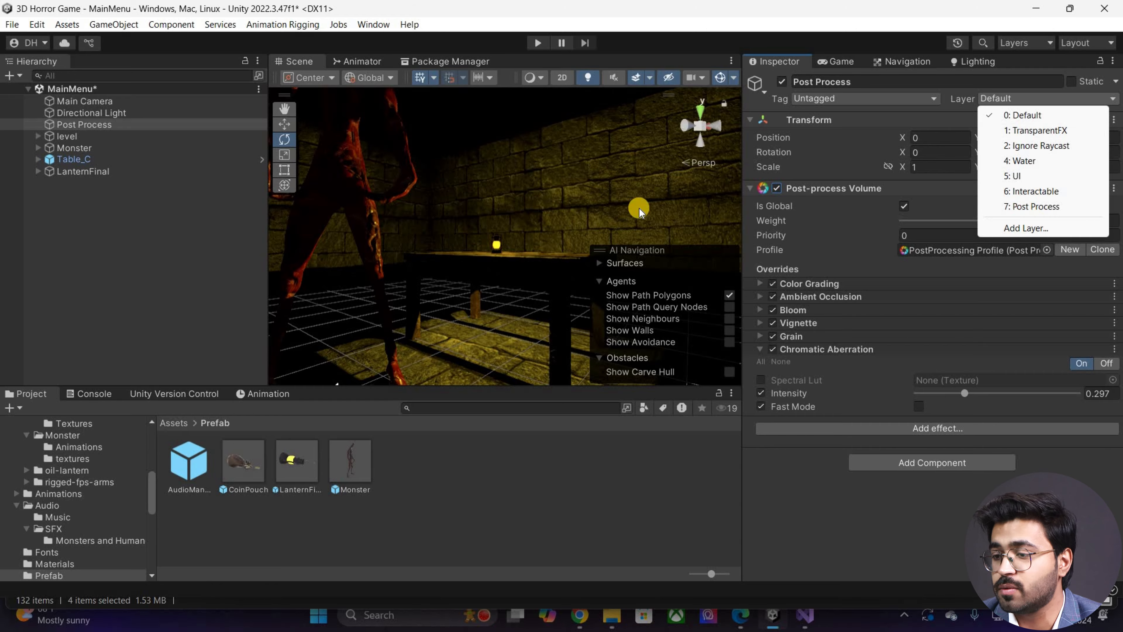
pyautogui.click(1031, 207)
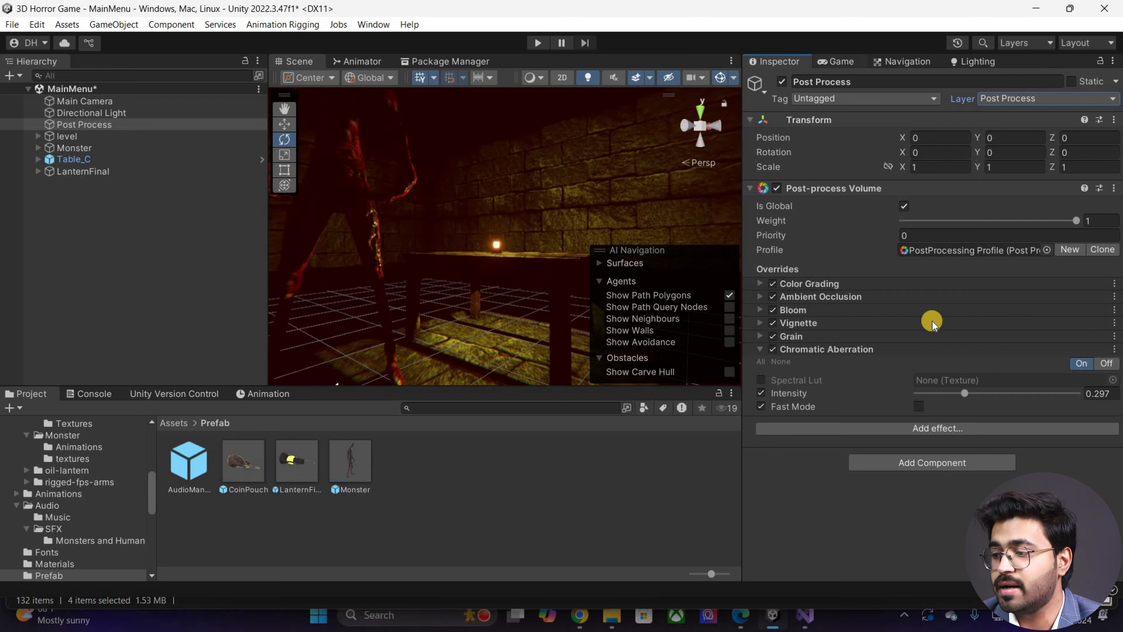
pyautogui.click(837, 61)
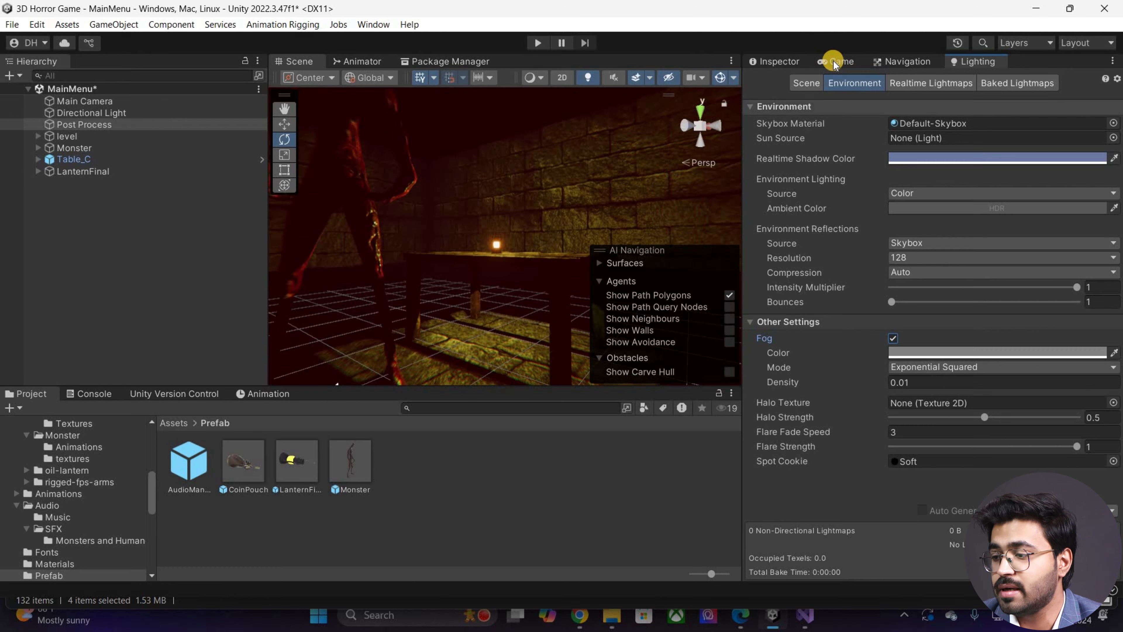
# Step: Enable fog in the environment lighting, with a density of 0.14 and a black color
pyautogui.click(834, 63)
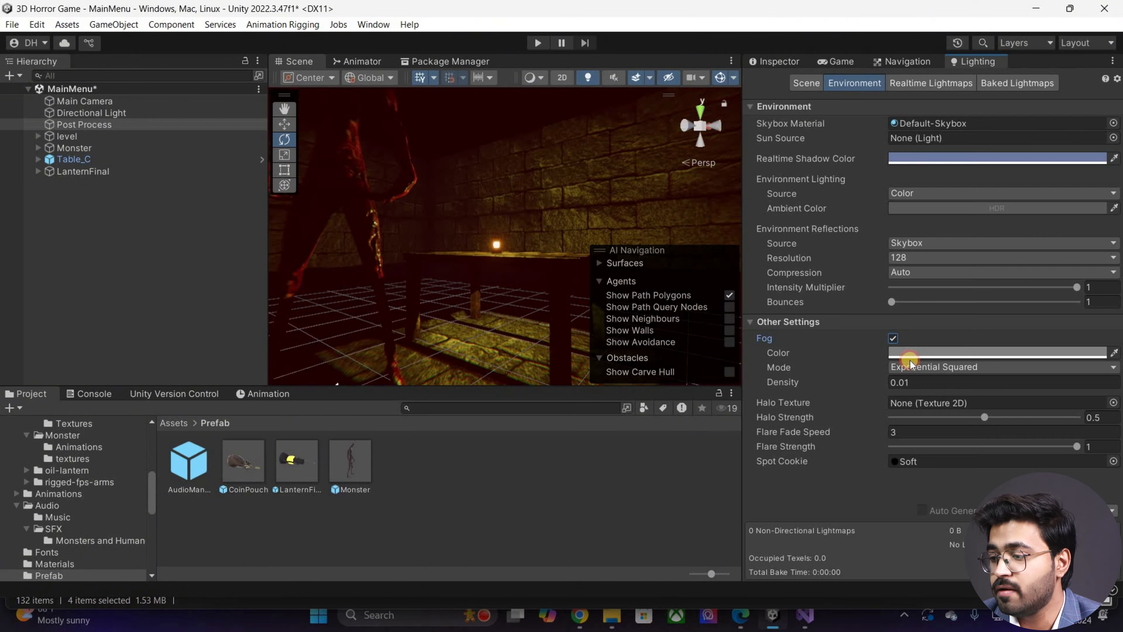
pyautogui.click(964, 353)
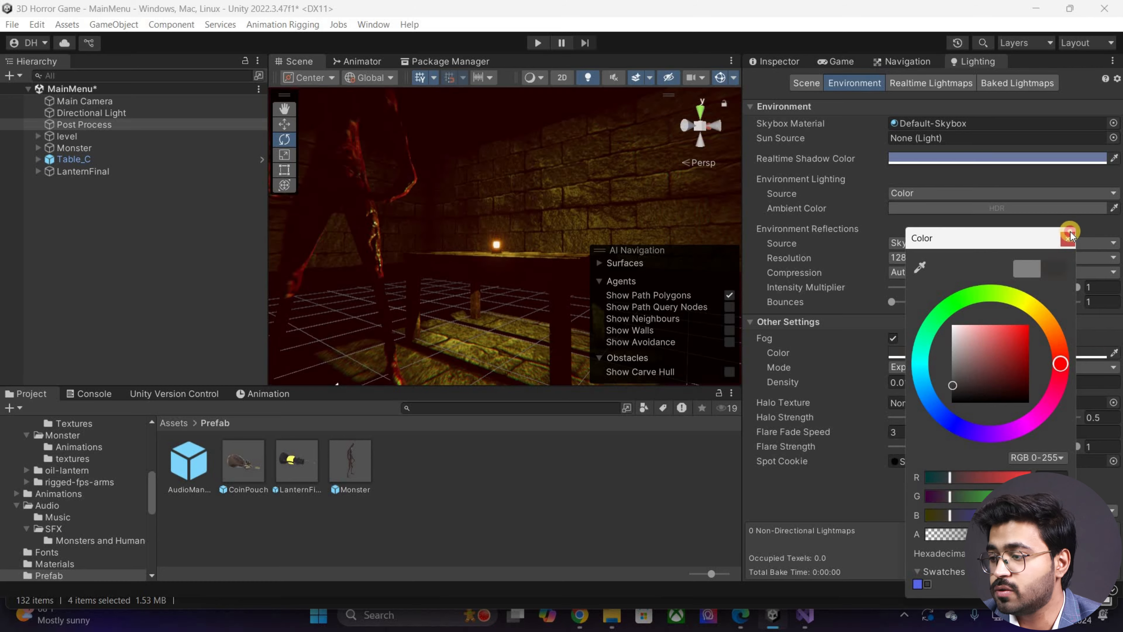
pyautogui.moveTo(919, 362); pyautogui.dragTo(876, 388)
pyautogui.click(876, 387)
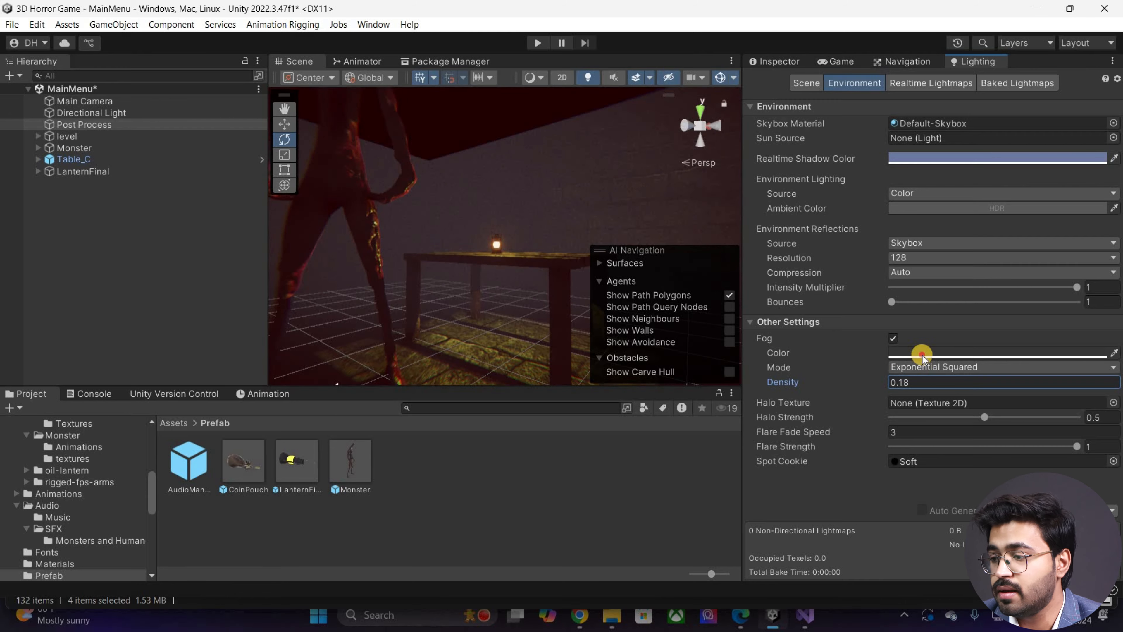
pyautogui.moveTo(923, 357); pyautogui.dragTo(974, 397)
pyautogui.click(962, 353)
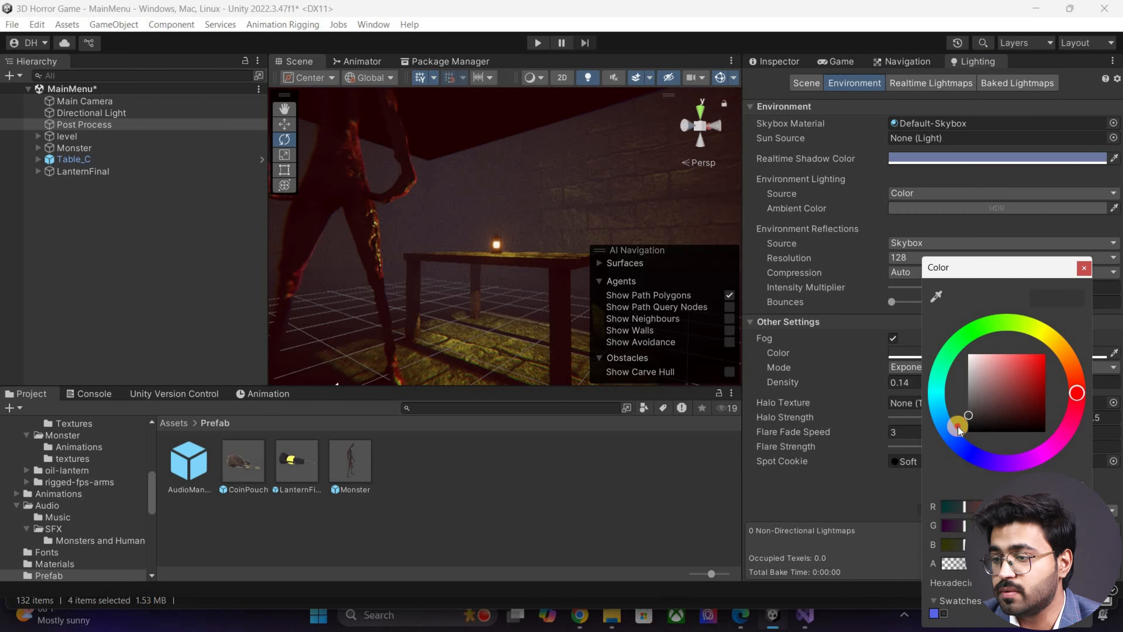
pyautogui.click(958, 430)
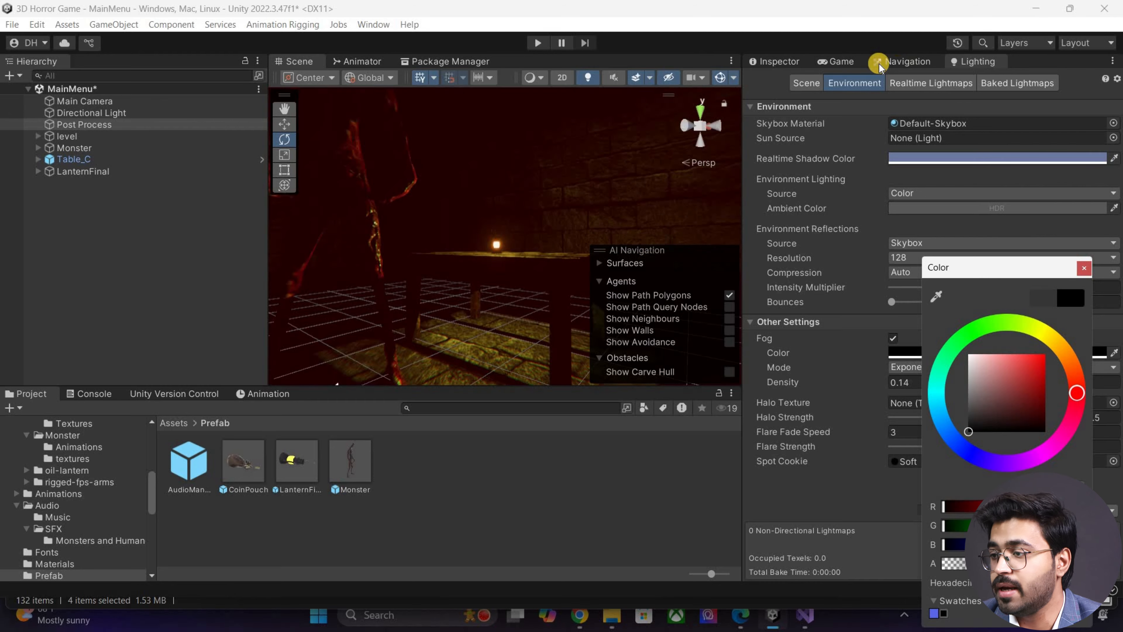
# Step: Dock the Game view beside the Scene view and compare the scene with fog off and on
pyautogui.click(853, 64)
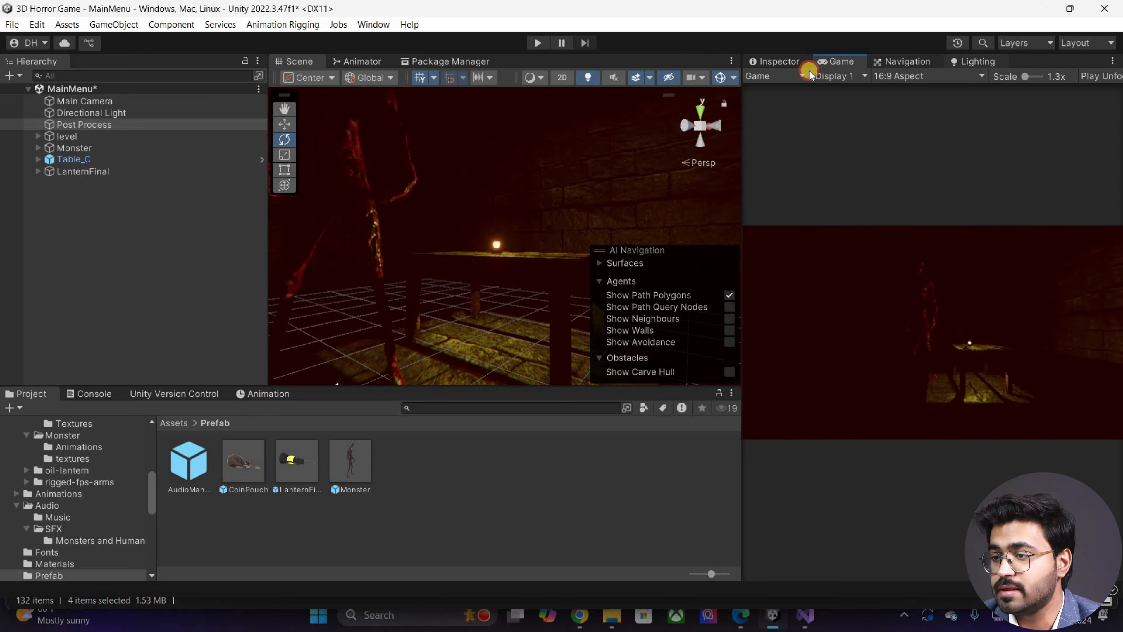
pyautogui.click(894, 341)
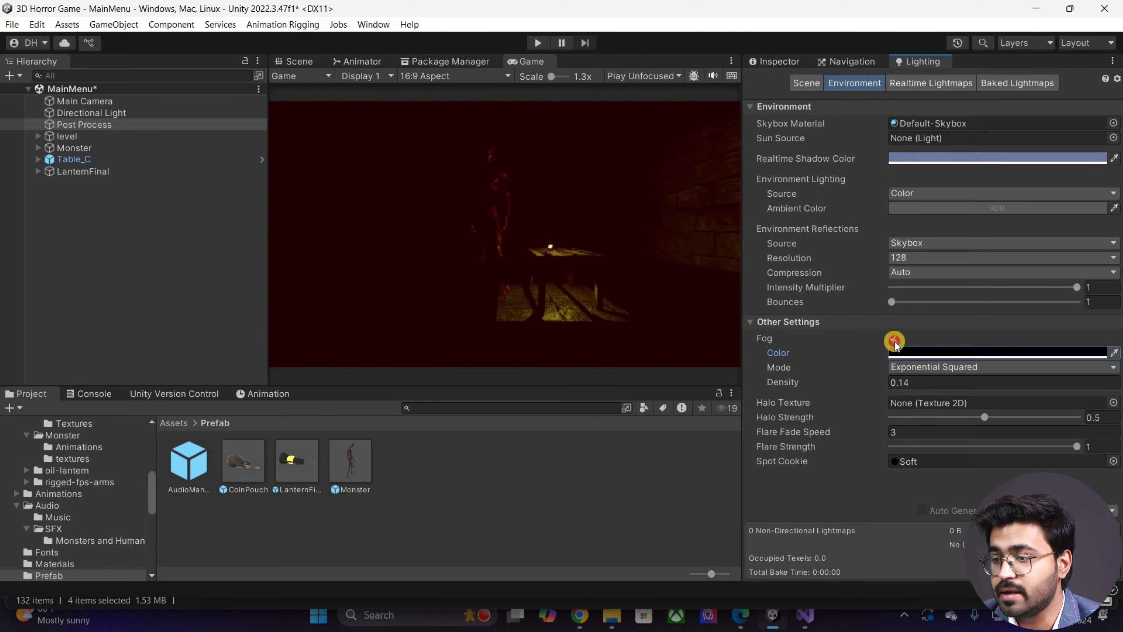
pyautogui.click(894, 341)
pyautogui.click(894, 340)
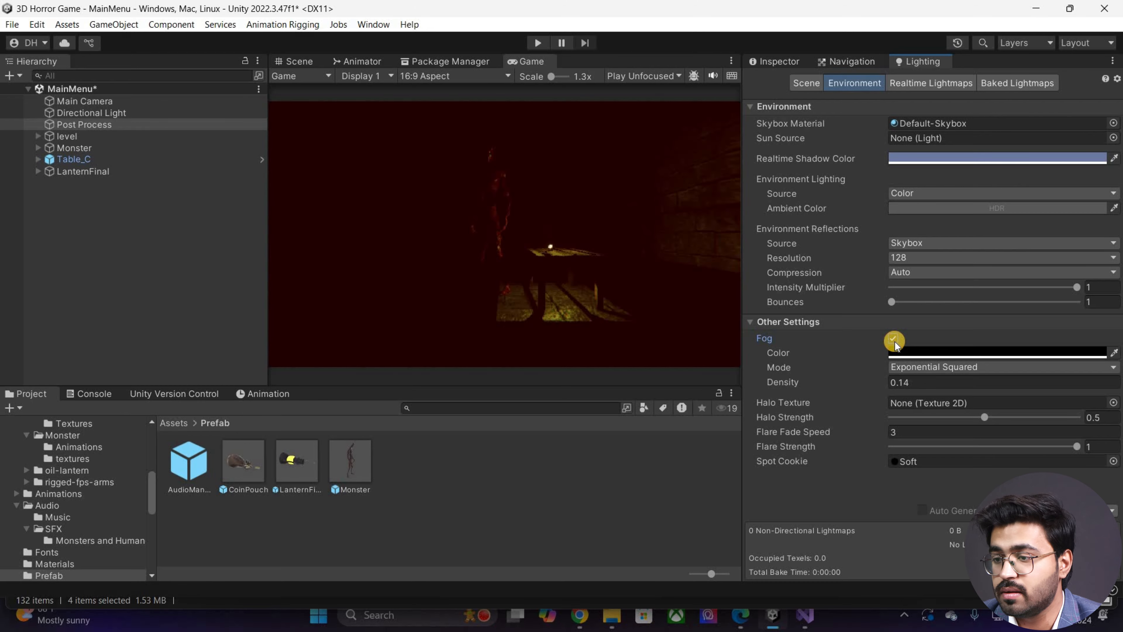
pyautogui.click(894, 340)
pyautogui.click(894, 340)
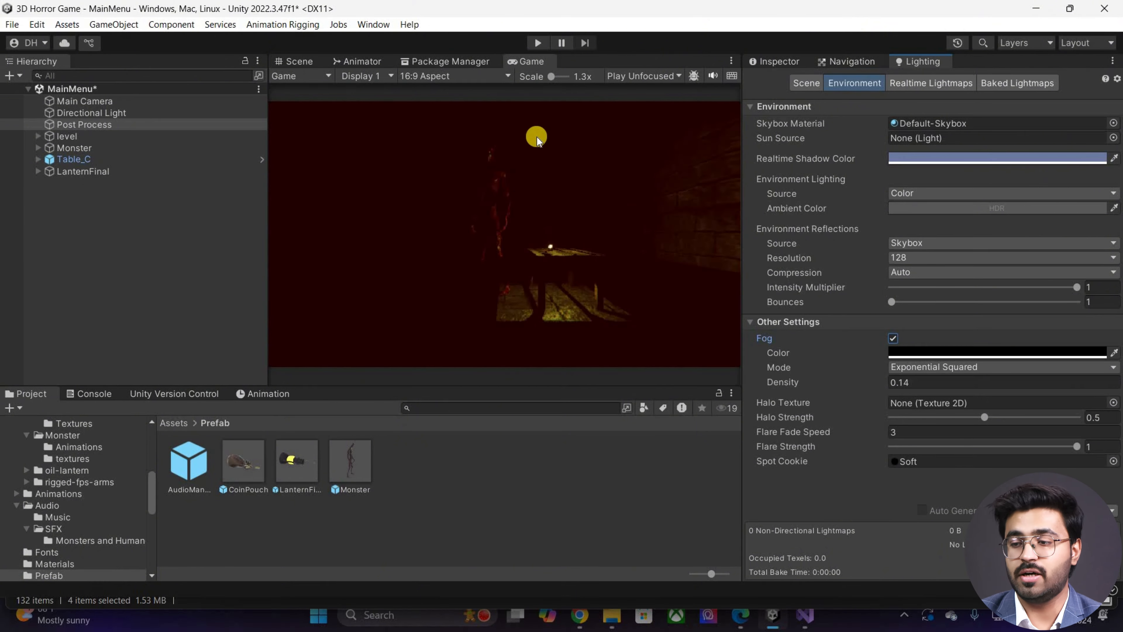
# Step: Set the range of LanternFinal's Point Light to 22.26 and open its Light Flicker animation curve
pyautogui.click(38, 172)
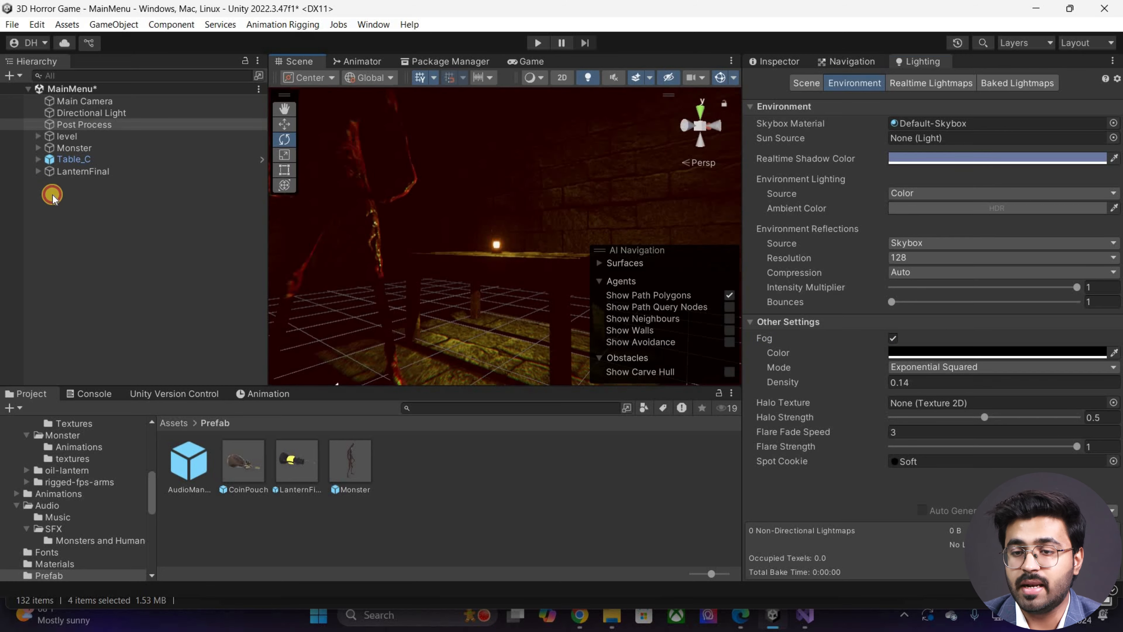
pyautogui.click(787, 63)
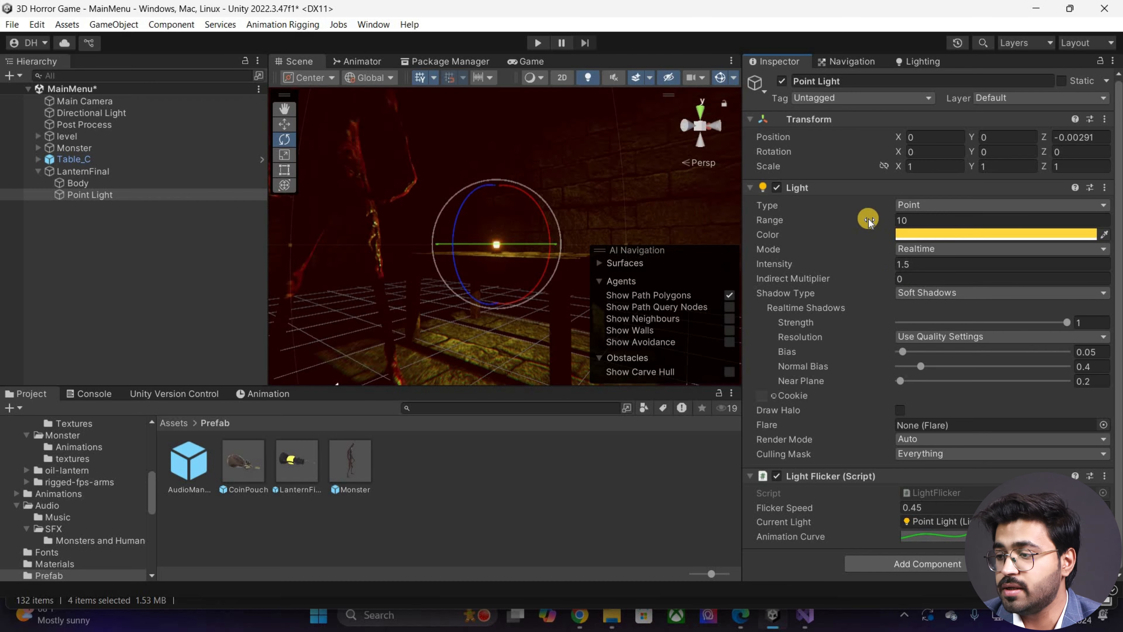
pyautogui.click(951, 221)
pyautogui.write('21.66')
pyautogui.click(520, 62)
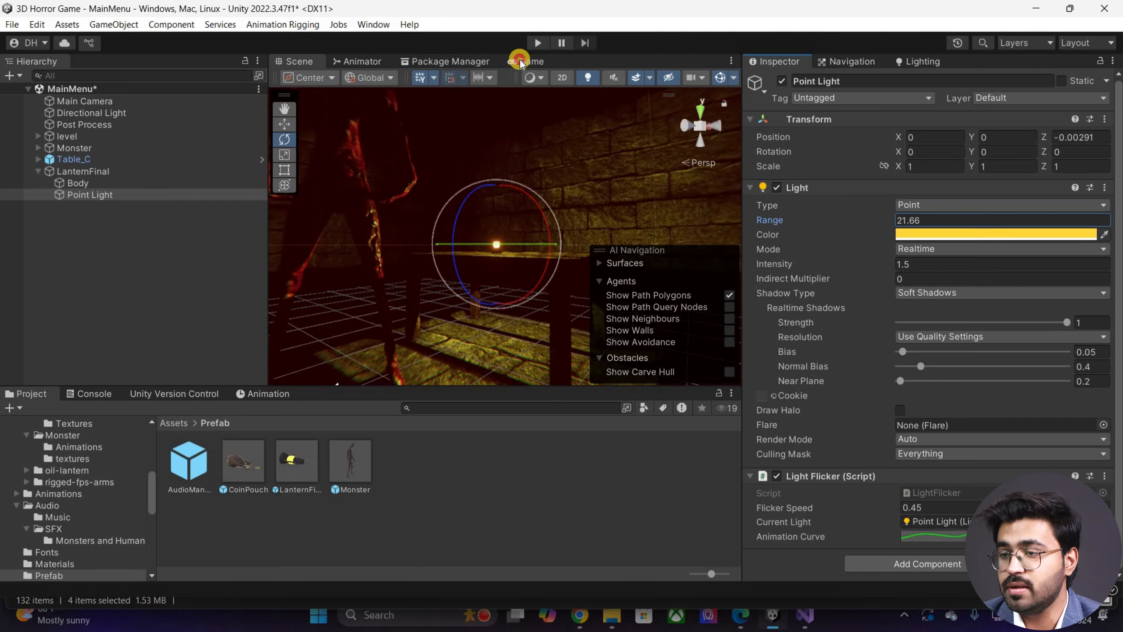
pyautogui.click(520, 61)
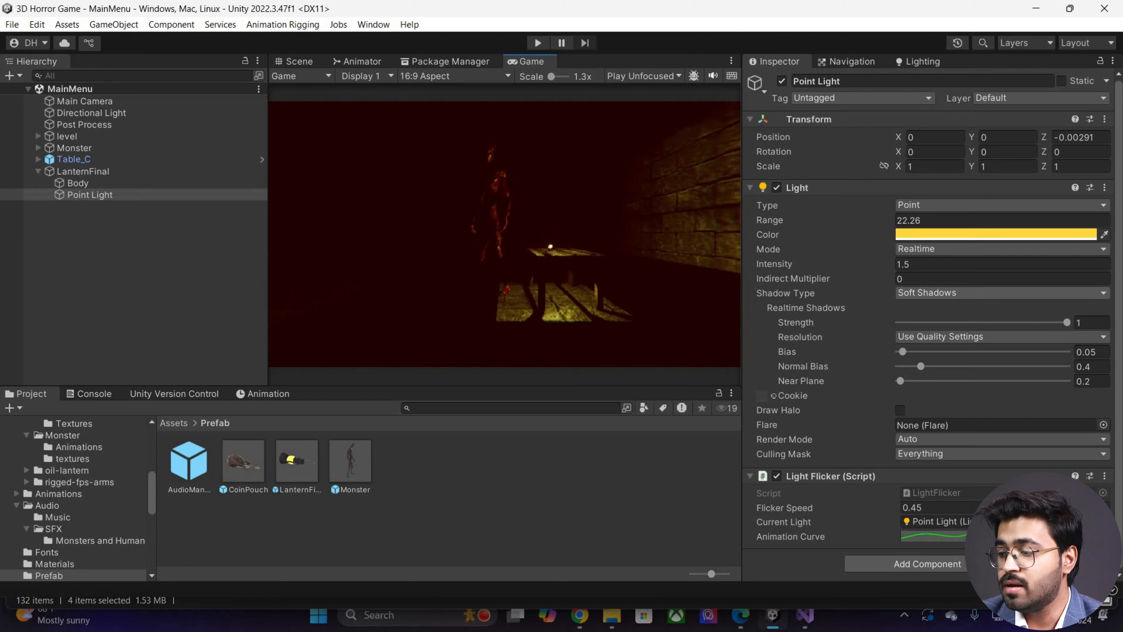
pyautogui.click(946, 536)
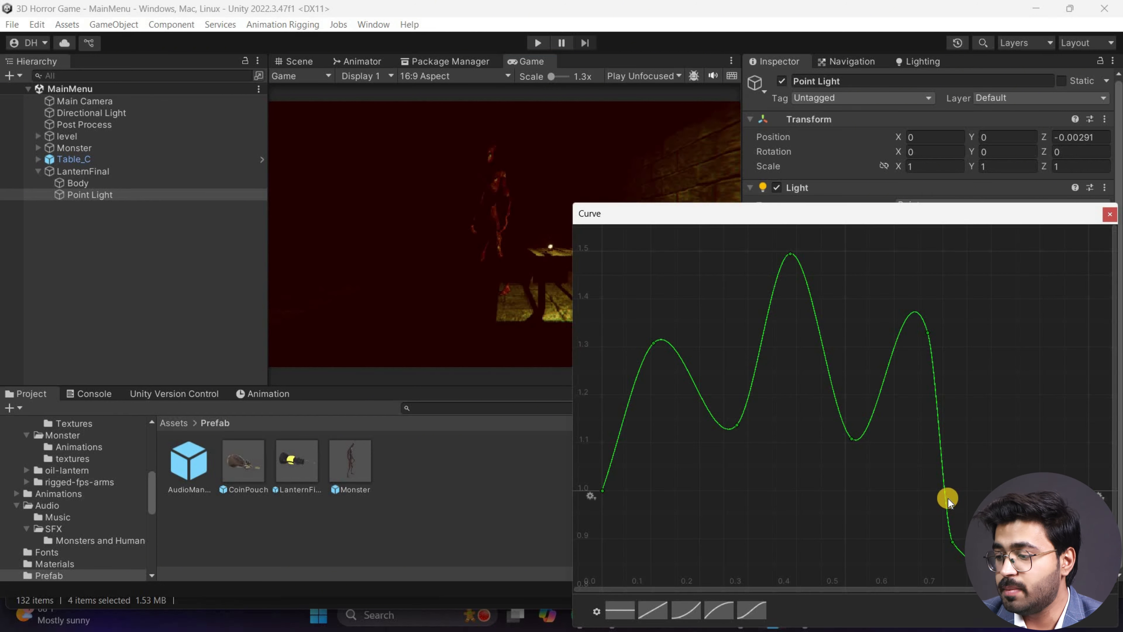
pyautogui.click(952, 490)
pyautogui.doubleClick(954, 480)
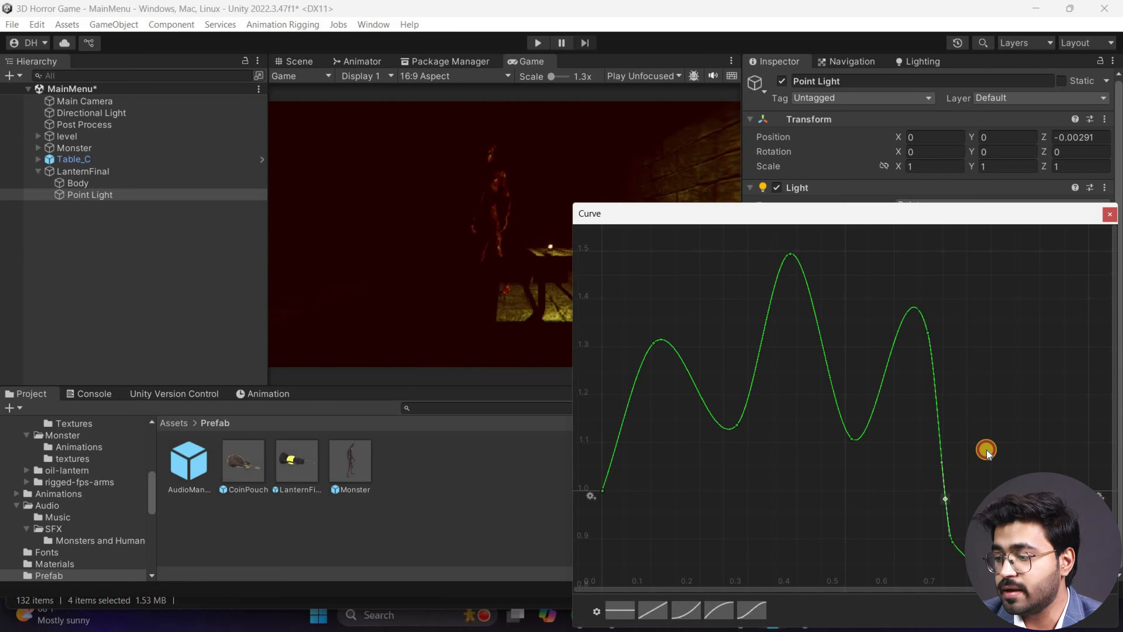
pyautogui.moveTo(946, 498)
pyautogui.mouseDown()
pyautogui.moveTo(949, 390)
pyautogui.moveTo(952, 479)
pyautogui.mouseUp()
pyautogui.hotkey('ctrl', 'z')
# Step: Add a high key at about 1.2 and a lower key near the flicker curve's end, and lower its first peak to about 1.24
pyautogui.moveTo(1007, 556); pyautogui.dragTo(948, 473, button='middle')
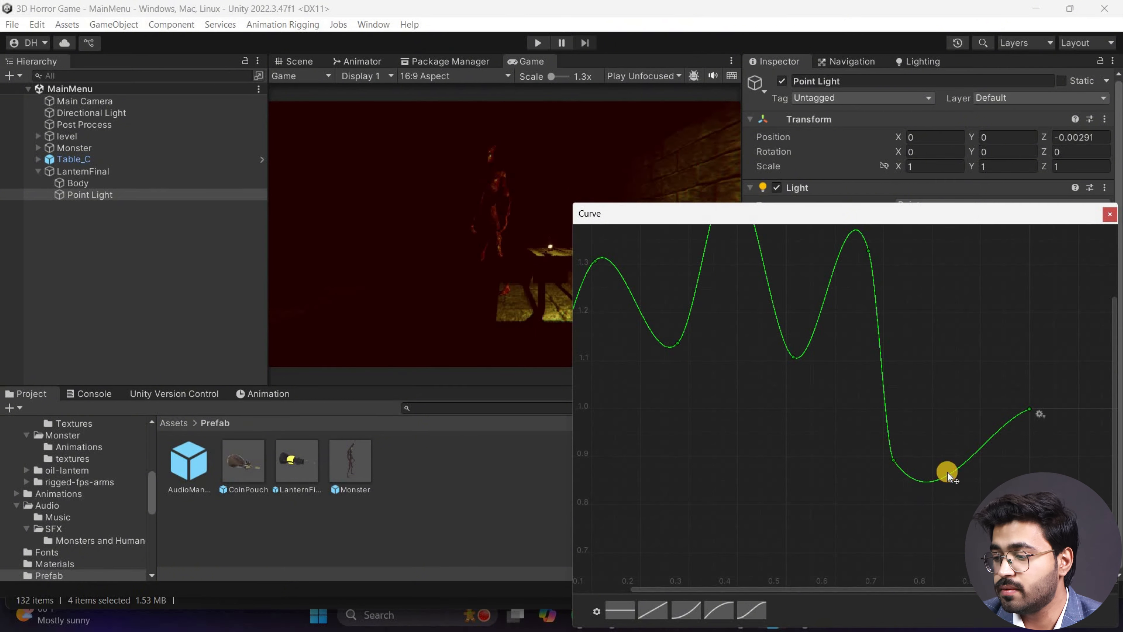
pyautogui.doubleClick(948, 472)
pyautogui.moveTo(947, 473); pyautogui.dragTo(931, 314)
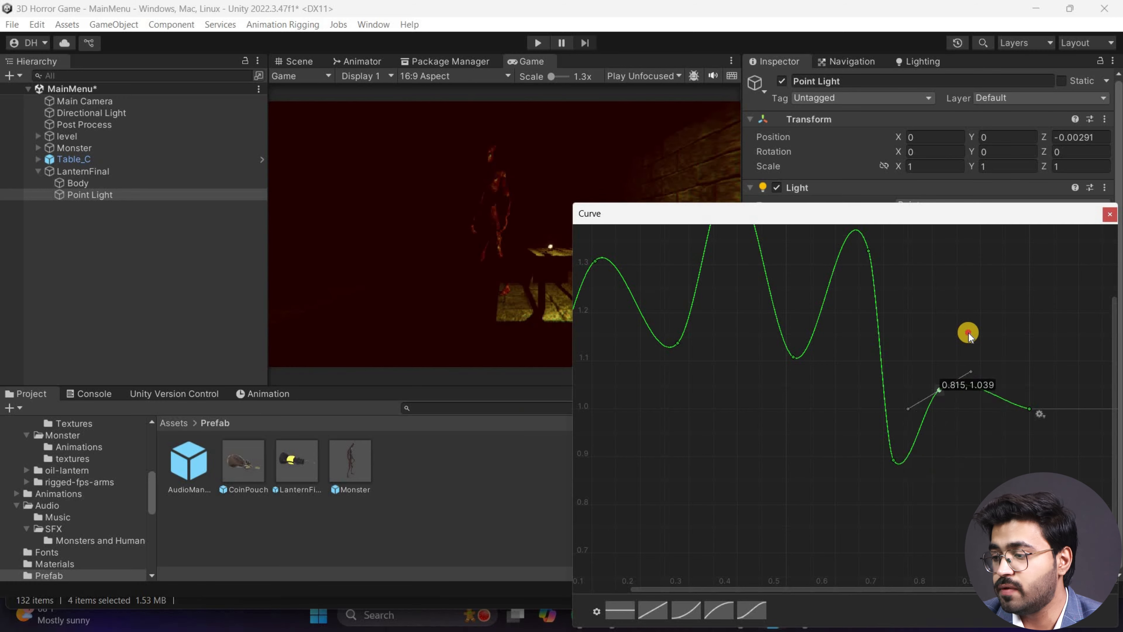
pyautogui.click(972, 436)
pyautogui.doubleClick(970, 335)
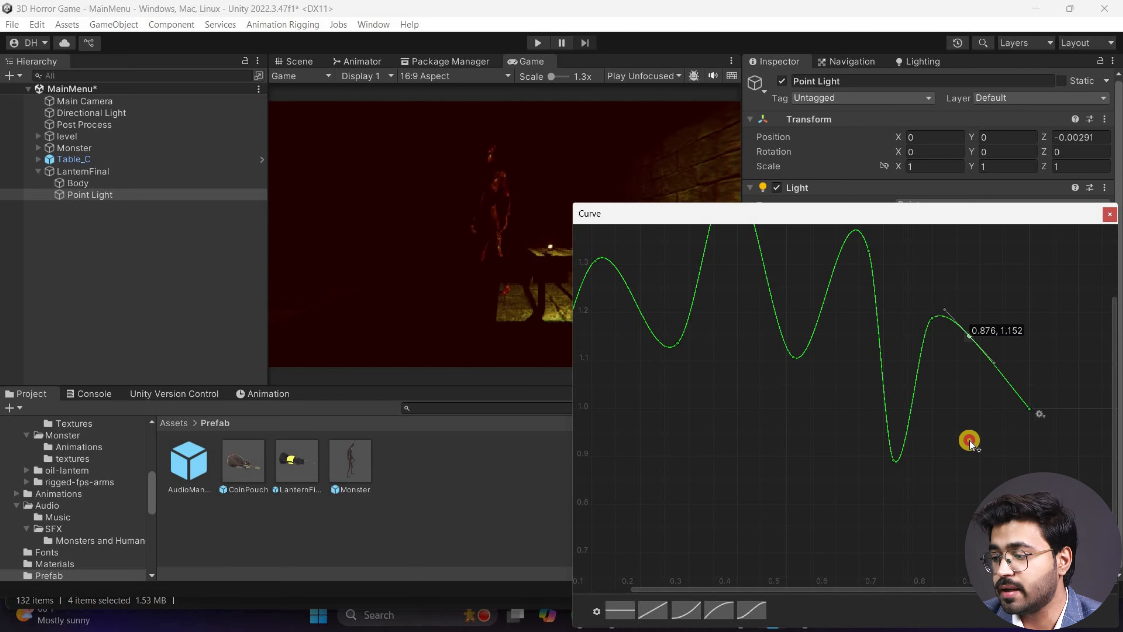
pyautogui.moveTo(971, 335); pyautogui.dragTo(969, 440)
pyautogui.moveTo(719, 375); pyautogui.dragTo(725, 412)
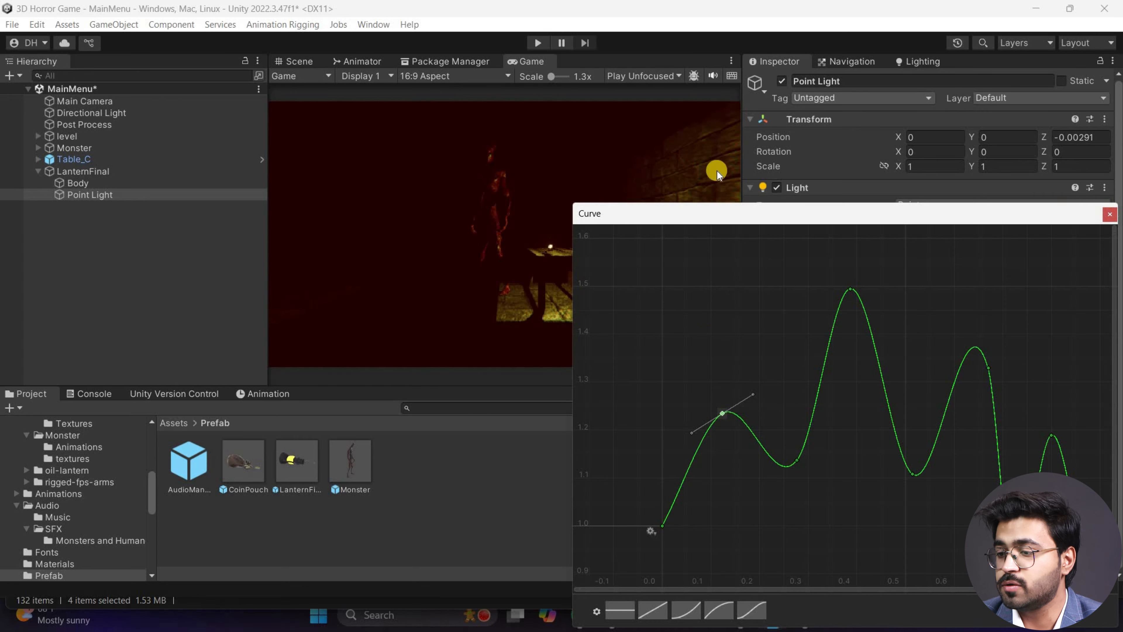
# Step: Run the scene in Play mode with the Game view maximized to check the lantern flicker, and stop it
pyautogui.click(468, 147)
pyautogui.hotkey('ctrl', 'p')
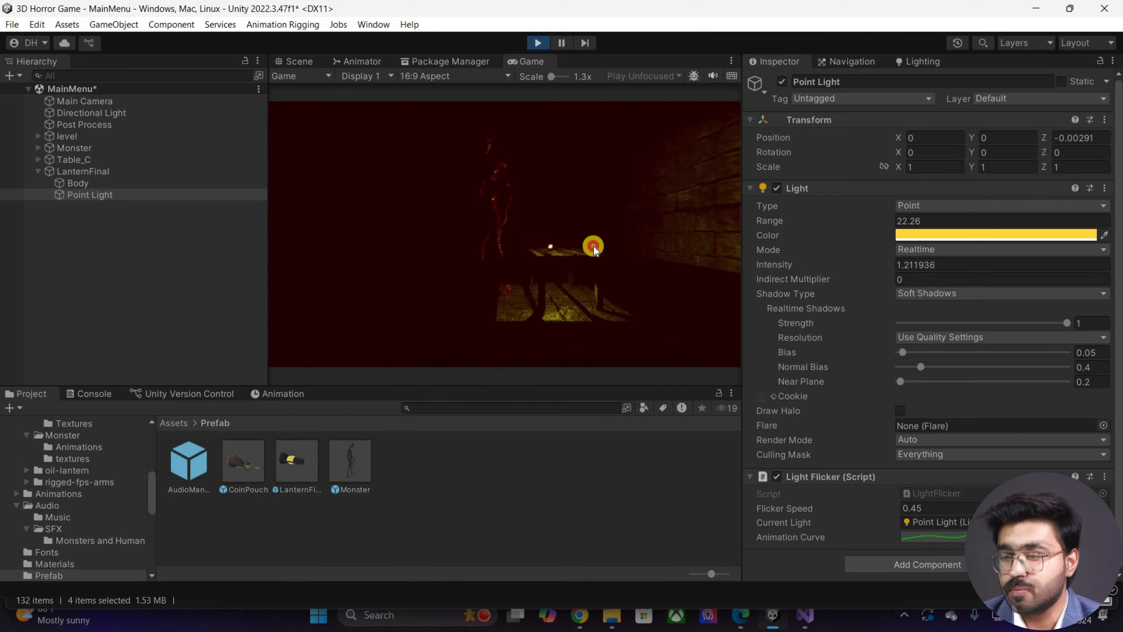
pyautogui.hotkey('shift', 'space')
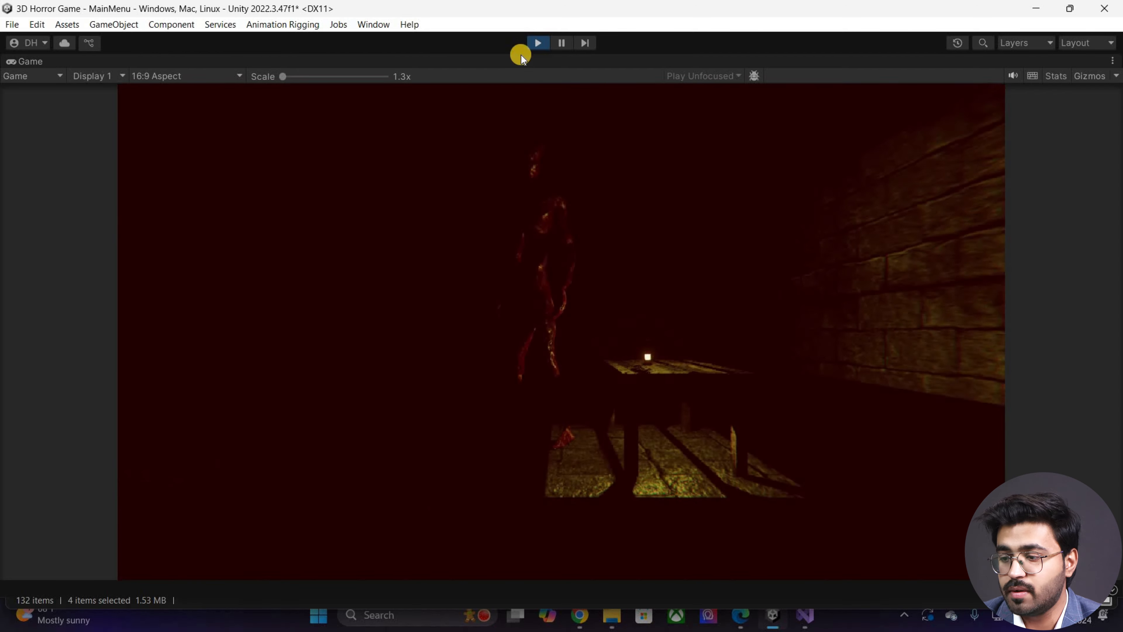
pyautogui.hotkey('ctrl', 'p')
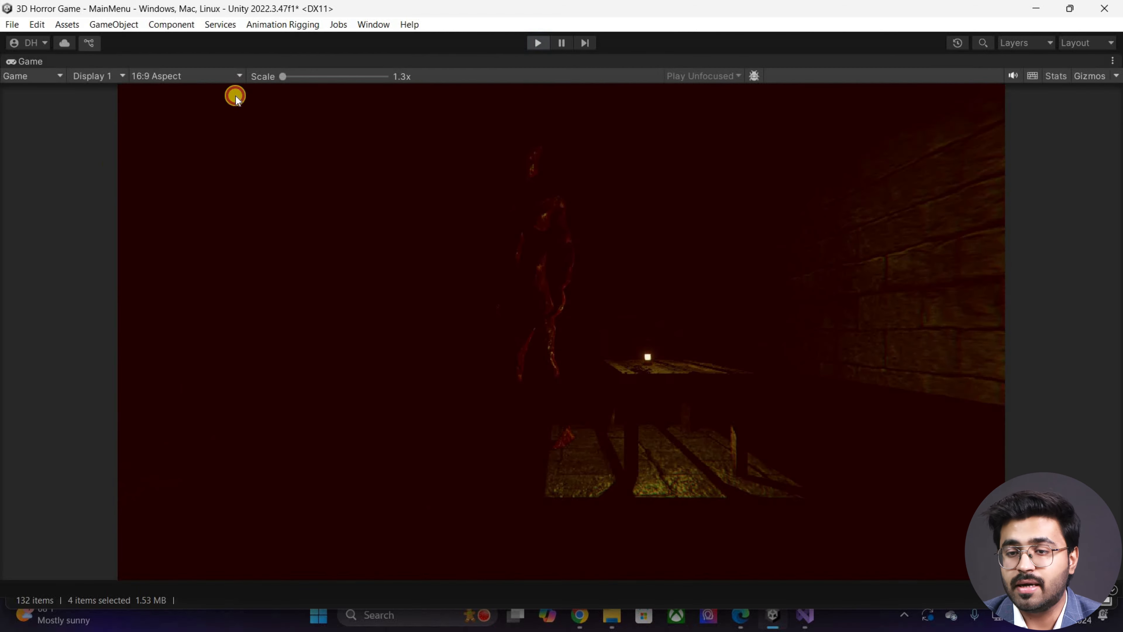
# Step: Scale LanternFinal to 150 on the X, Y and Z axes
pyautogui.click(98, 171)
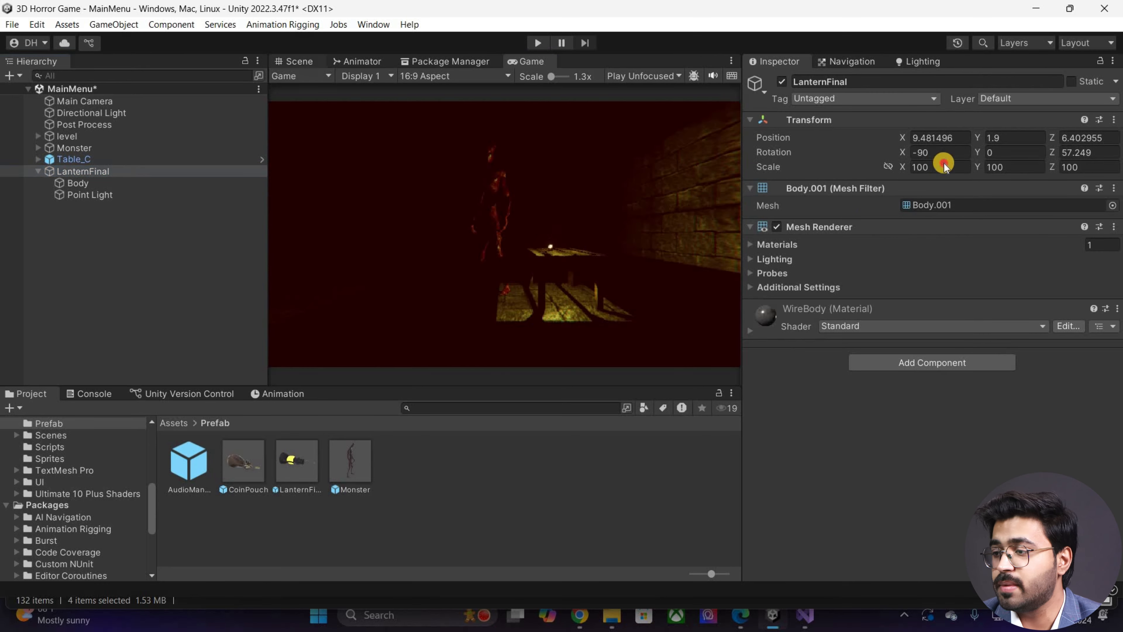
pyautogui.hotkey('ctrl', '1')
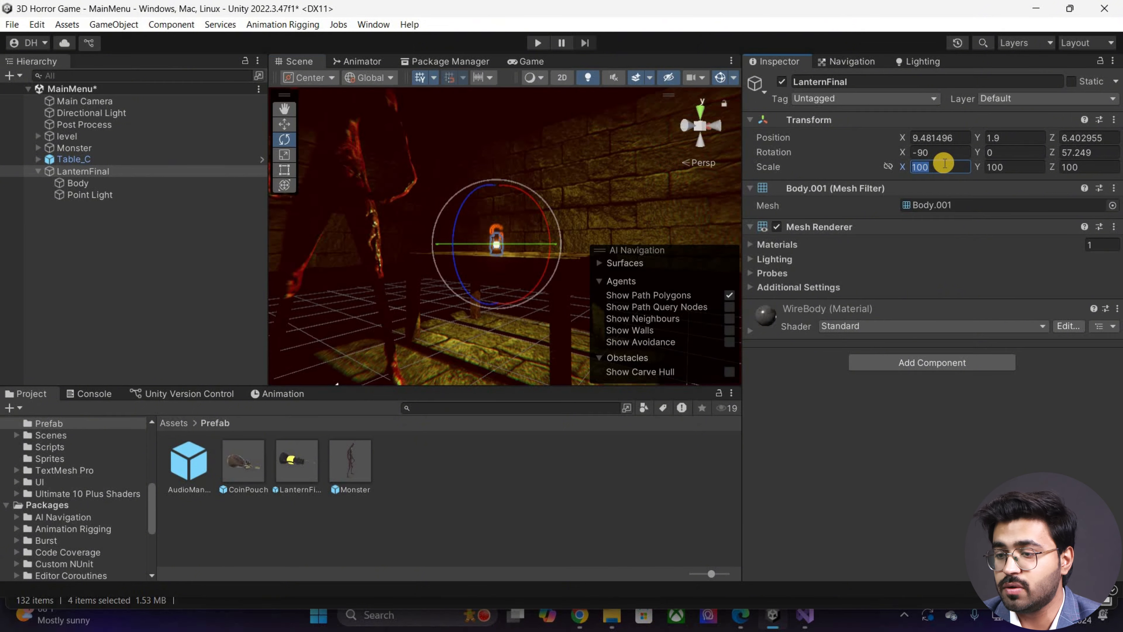
pyautogui.click(944, 164)
pyautogui.write('1')
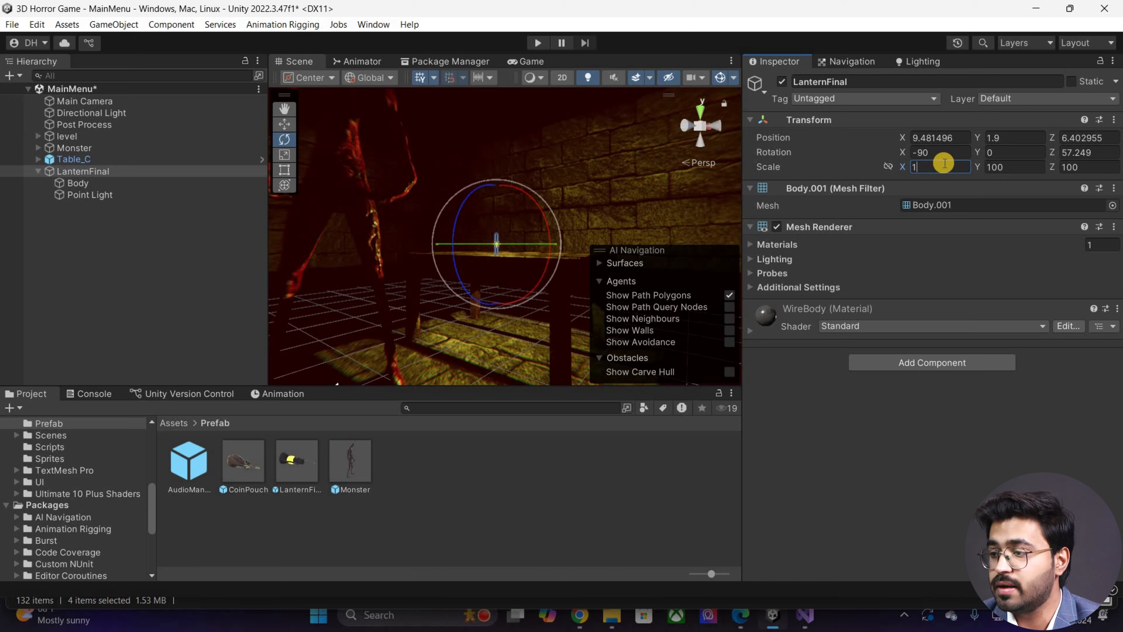
pyautogui.write('50')
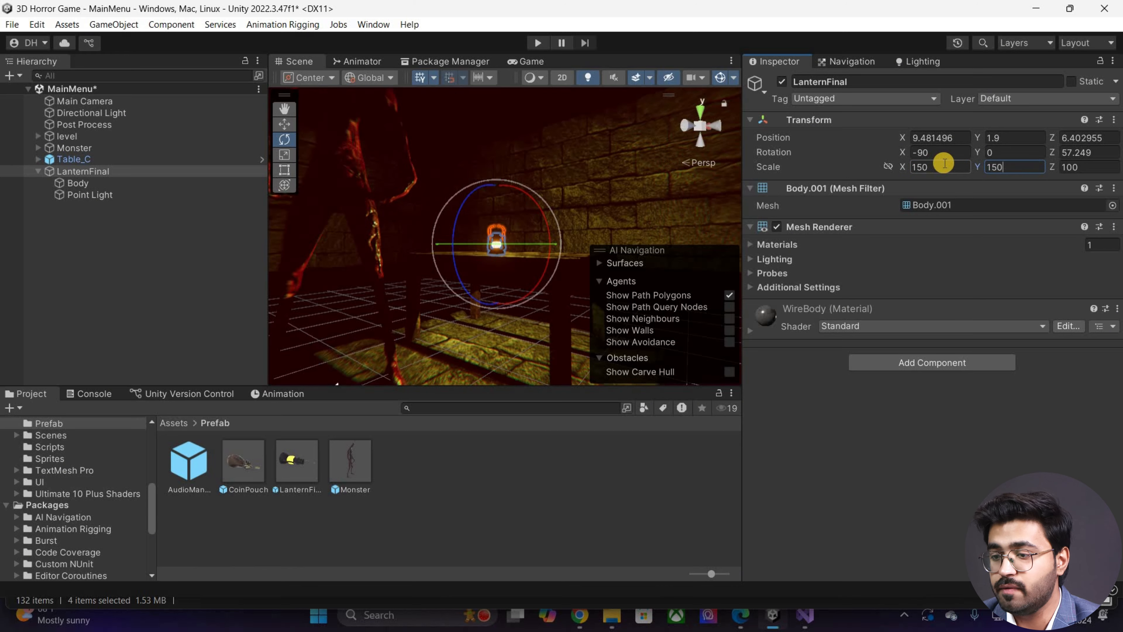
pyautogui.write('150')
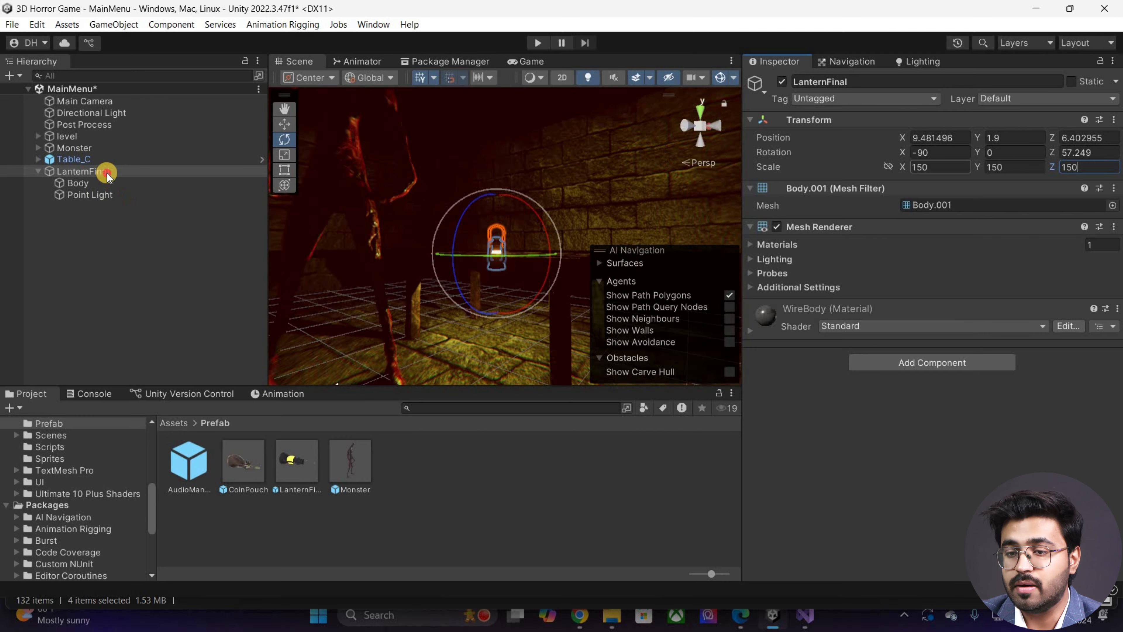
# Step: Raise LanternFinal onto the tabletop at Y position 2.1, check it in the Game view and save the scene
pyautogui.click(107, 174)
pyautogui.press('w')
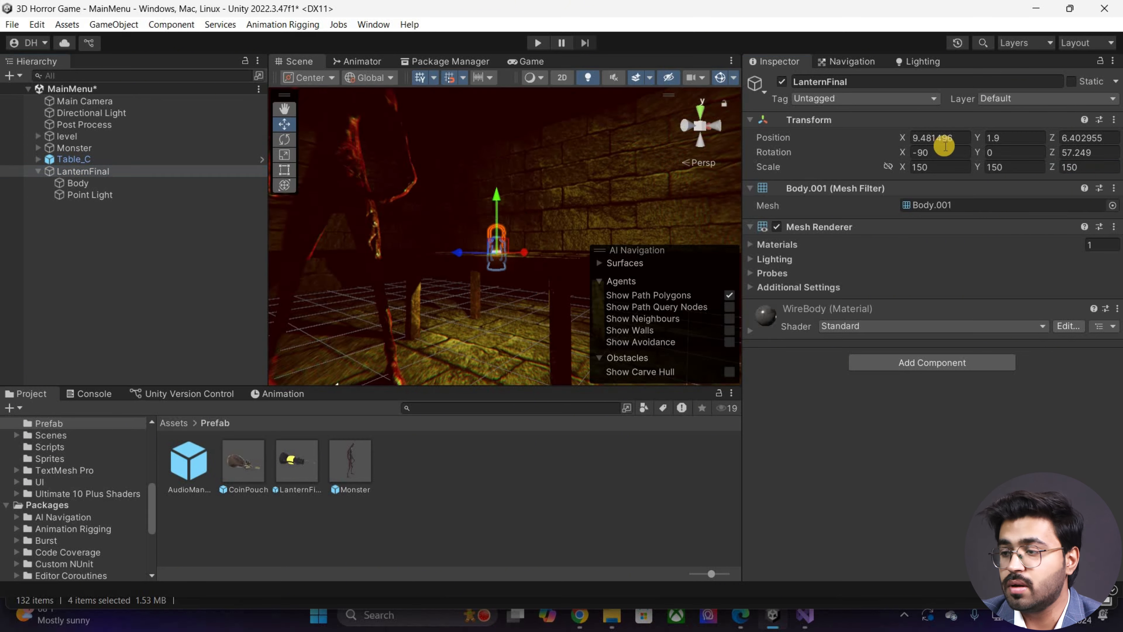
pyautogui.moveTo(977, 138); pyautogui.dragTo(966, 136)
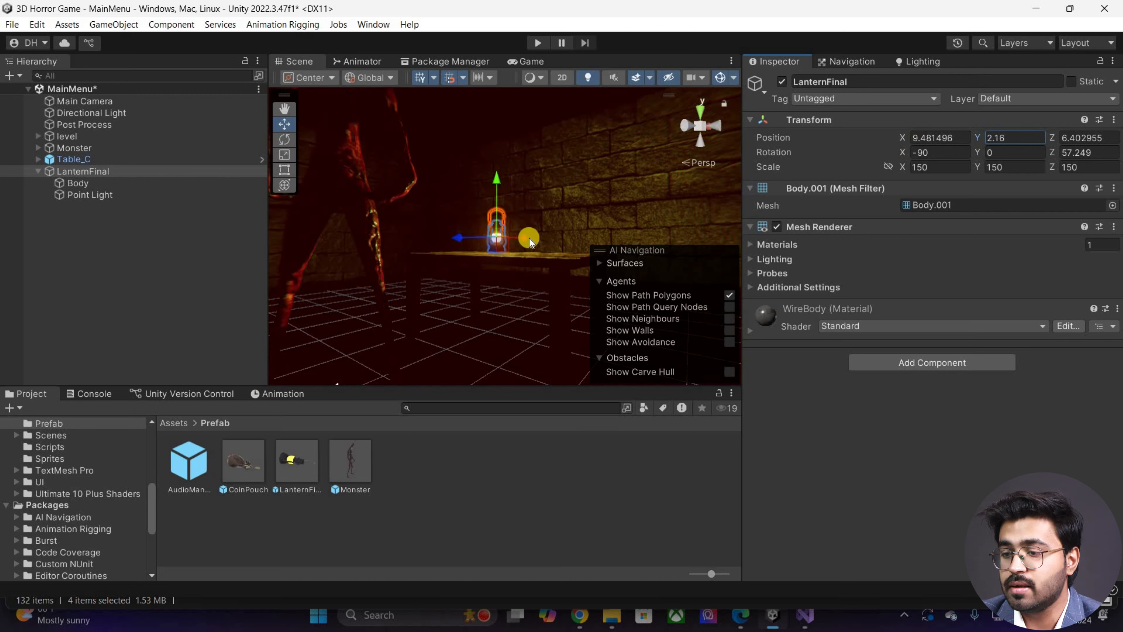
pyautogui.click(522, 54)
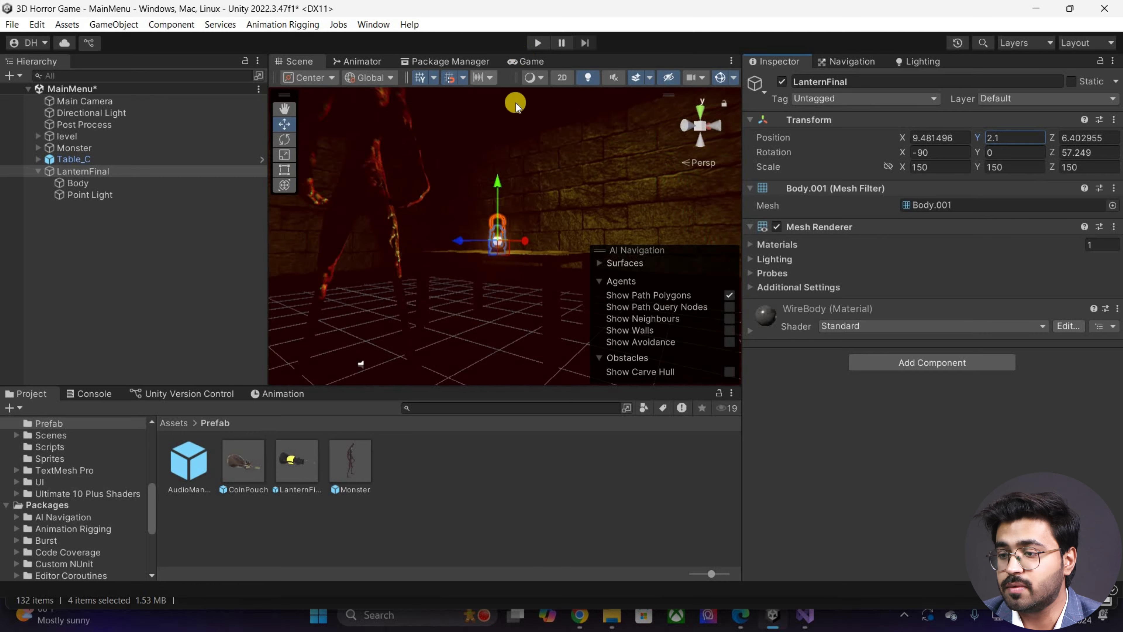
pyautogui.hotkey('ctrl', 's')
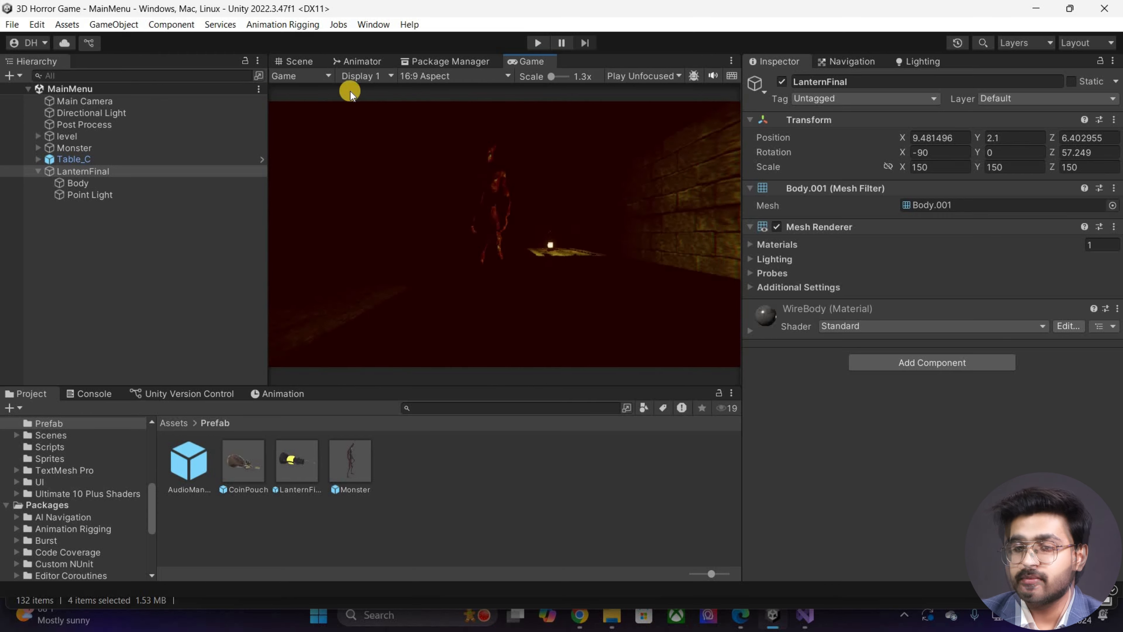
# Step: Return to the Scene view and turn off its scene lighting and effects to show the dungeon room clearly
pyautogui.click(299, 61)
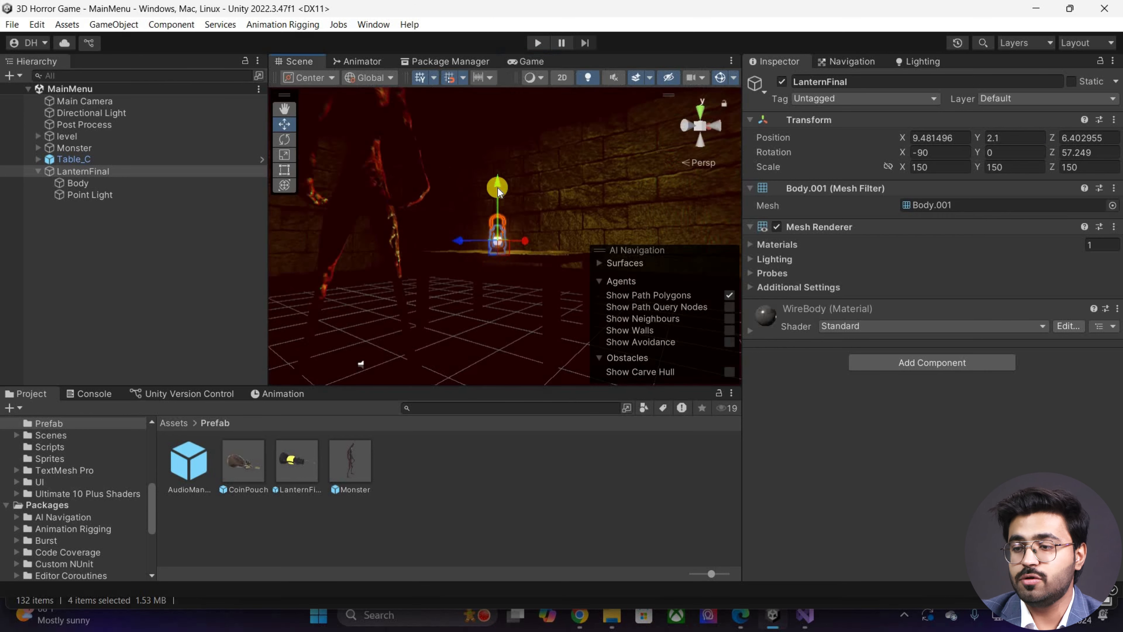
pyautogui.scroll(-3, 497, 187)
pyautogui.keyDown('alt'); pyautogui.moveTo(516, 120); pyautogui.dragTo(587, 81); pyautogui.keyUp('alt')
pyautogui.click(586, 81)
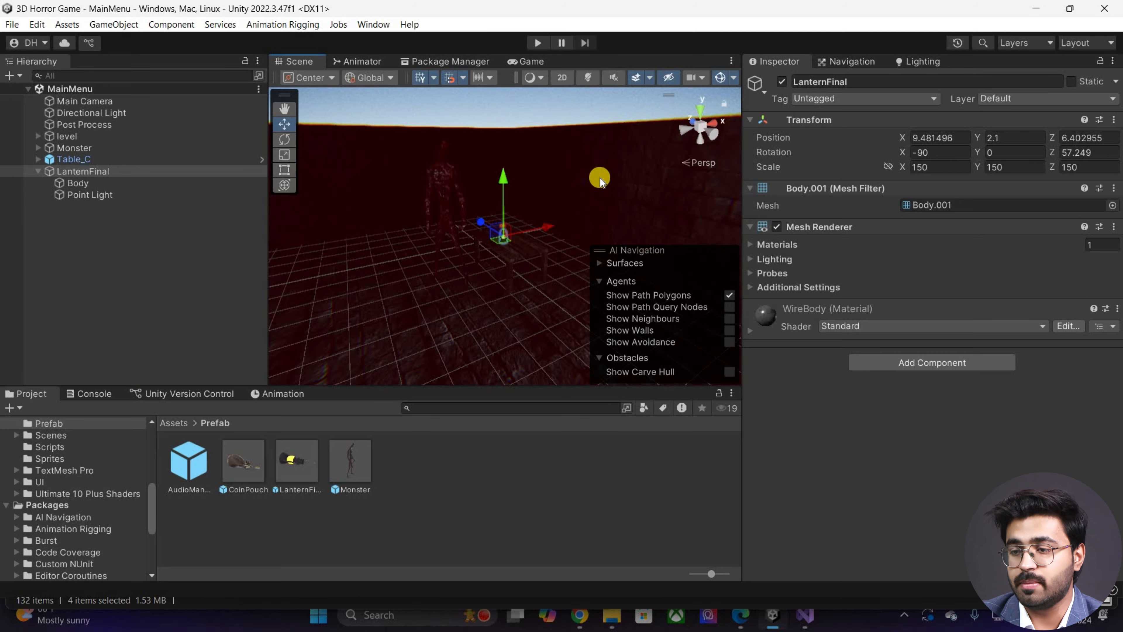
pyautogui.click(636, 78)
pyautogui.moveTo(556, 182); pyautogui.dragTo(634, 196, button='middle')
pyautogui.scroll(-3, 634, 196)
# Step: Collapse LanternFinal's children, add a UI Canvas to the scene root and frame it in the Scene view
pyautogui.click(43, 198)
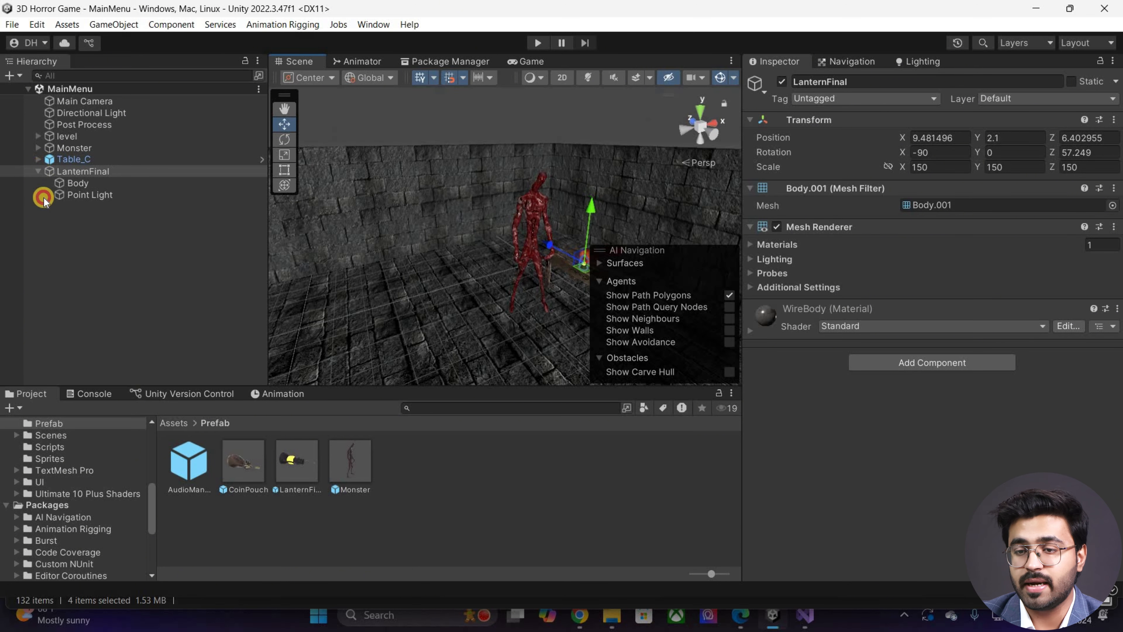
pyautogui.click(38, 171)
pyautogui.rightClick(46, 207)
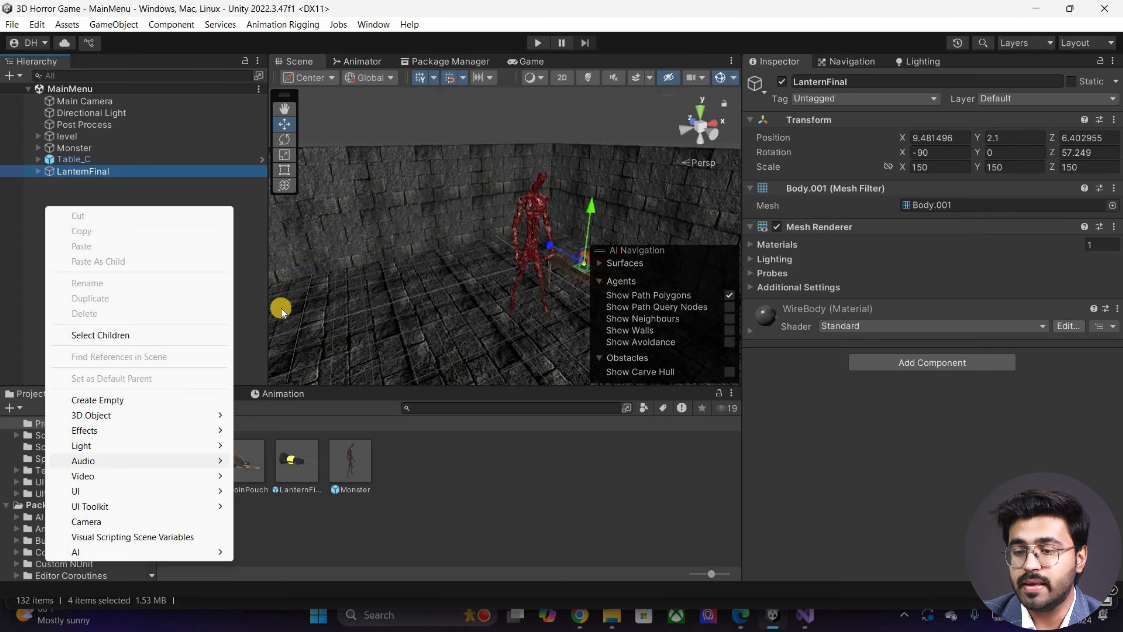
pyautogui.moveTo(96, 492)
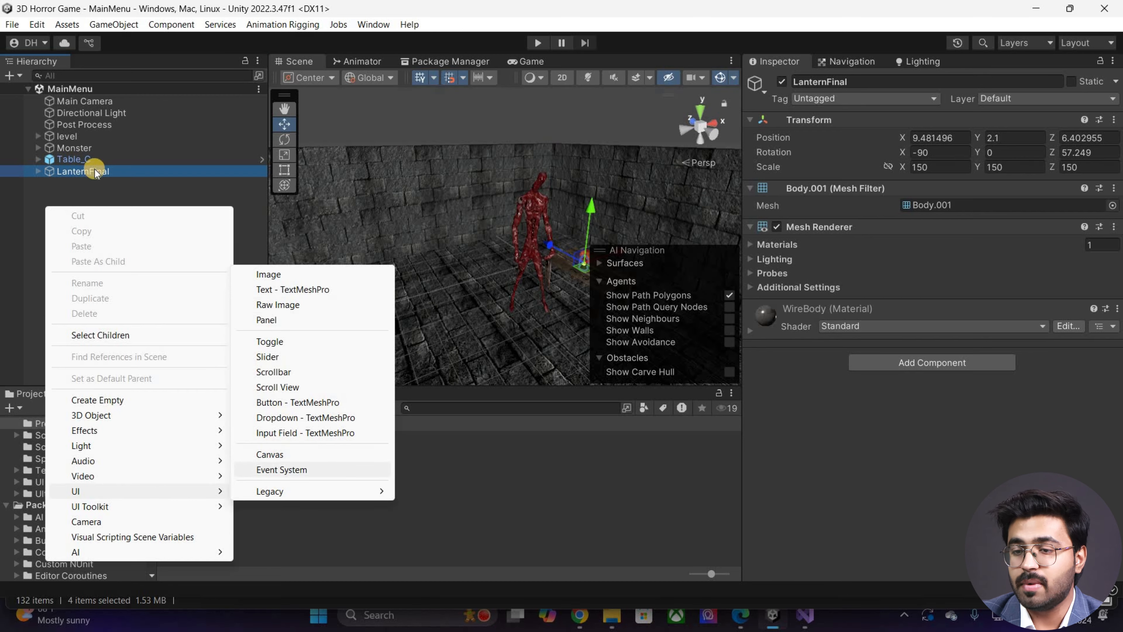
pyautogui.click(270, 455)
pyautogui.scroll(-5, 505, 236)
pyautogui.click(77, 200)
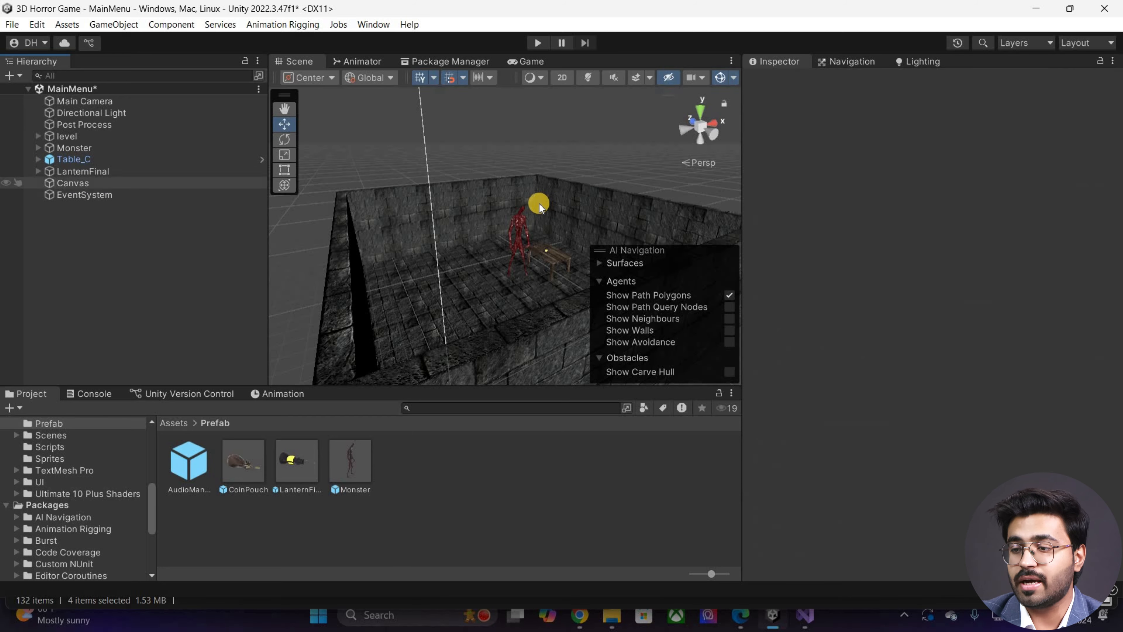
pyautogui.doubleClick(82, 182)
pyautogui.keyDown('alt'); pyautogui.moveTo(522, 298); pyautogui.dragTo(590, 298); pyautogui.keyUp('alt')
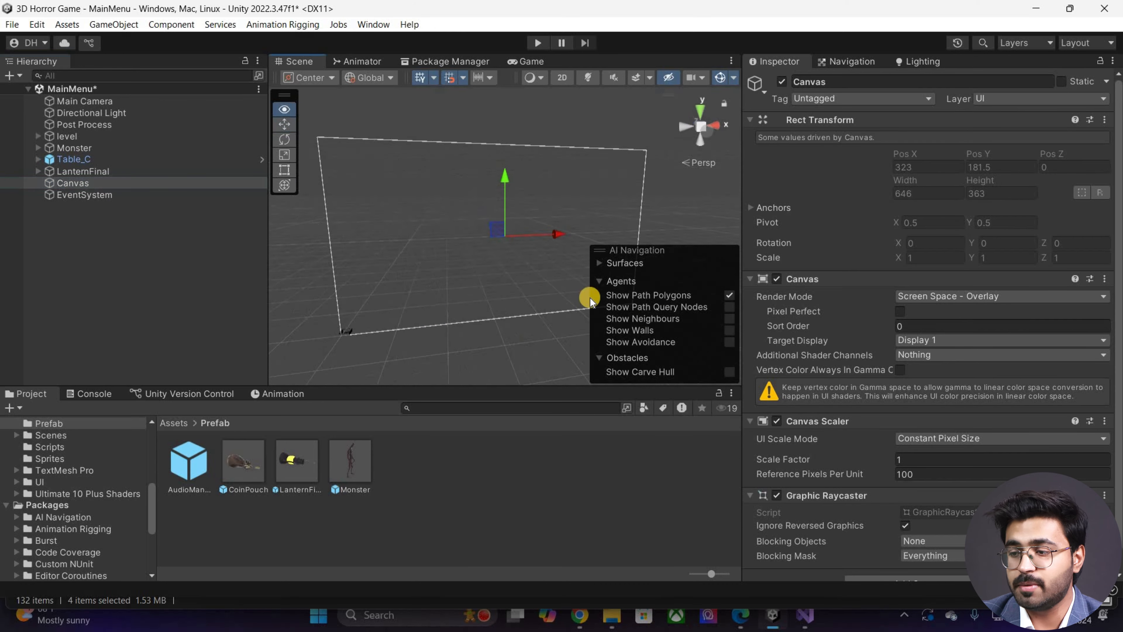
pyautogui.moveTo(505, 235); pyautogui.dragTo(483, 204, button='middle')
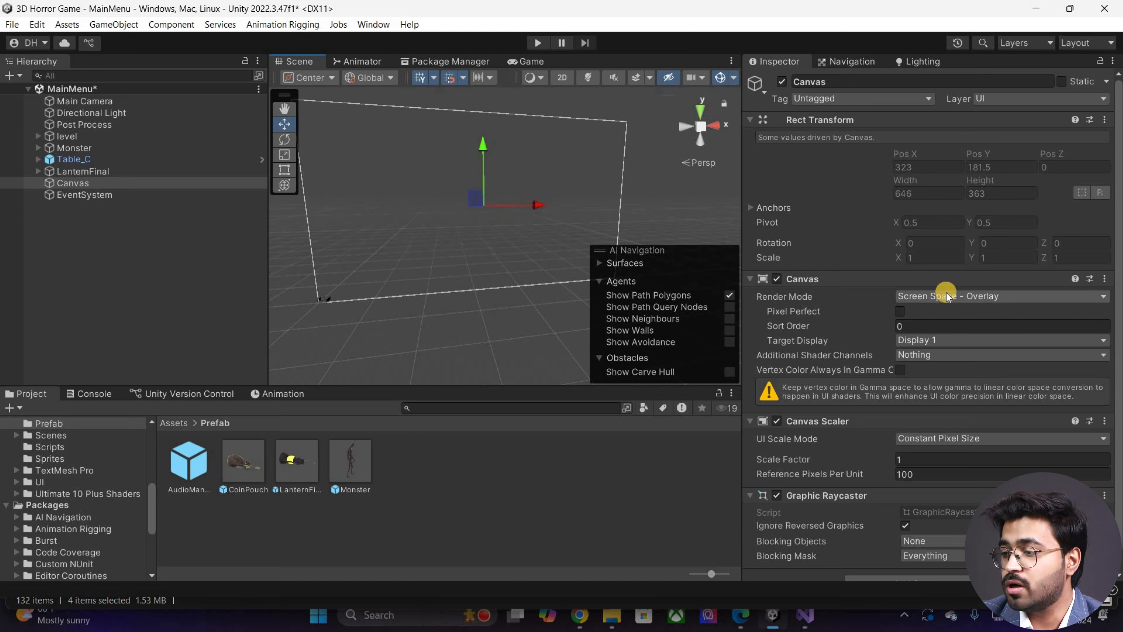
# Step: Set the Canvas render mode to World Space and assign Main Camera as its event camera
pyautogui.click(946, 296)
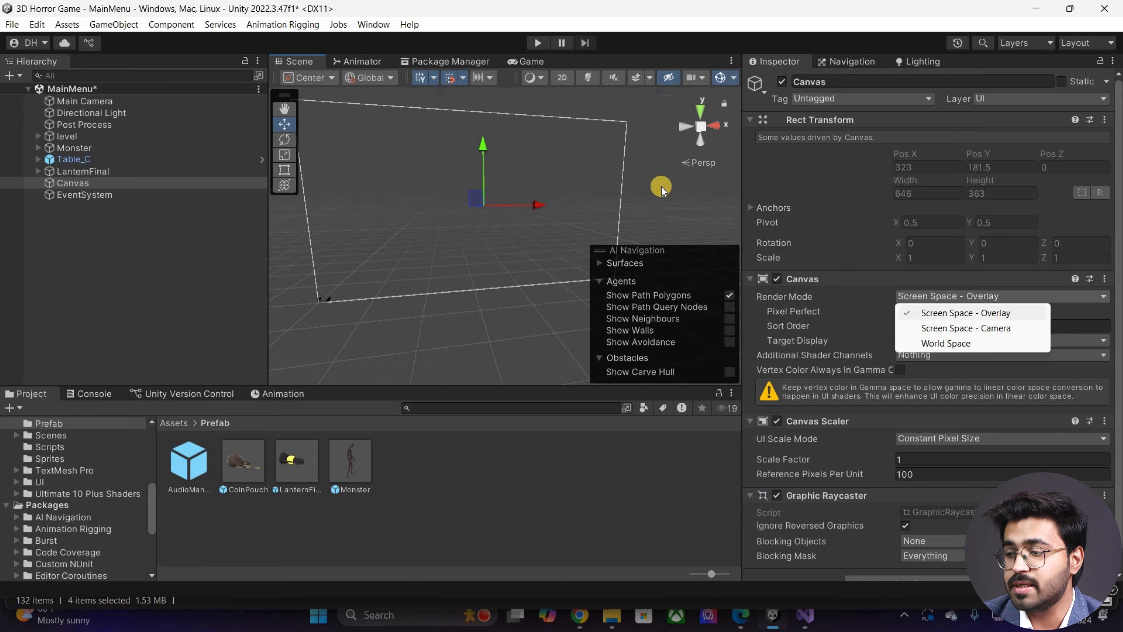
pyautogui.click(946, 343)
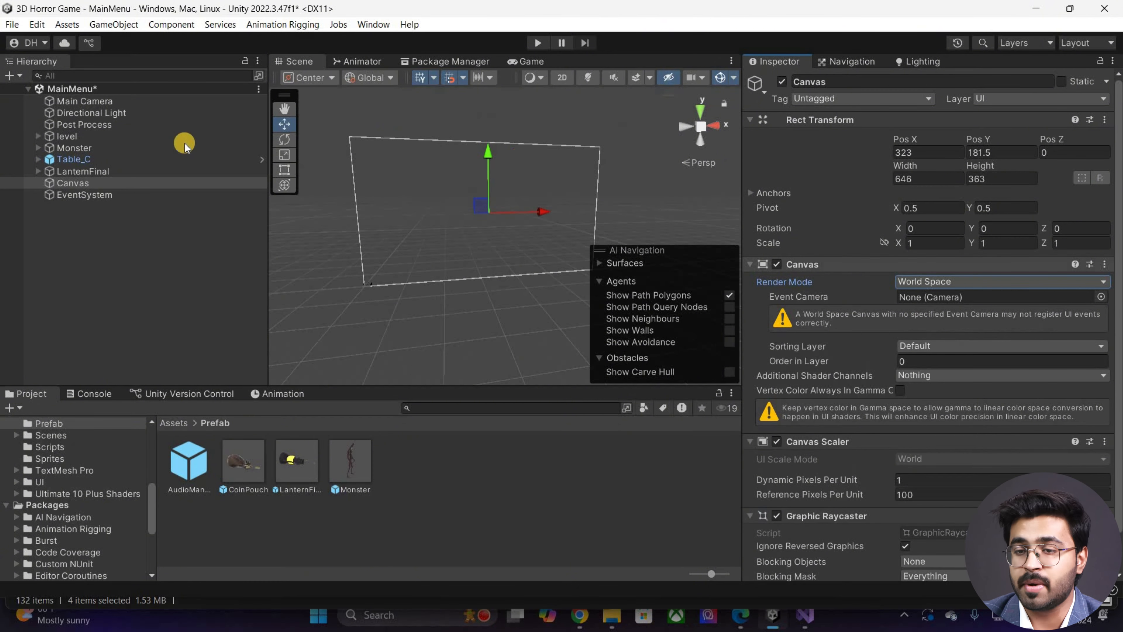
pyautogui.moveTo(54, 103); pyautogui.dragTo(951, 297)
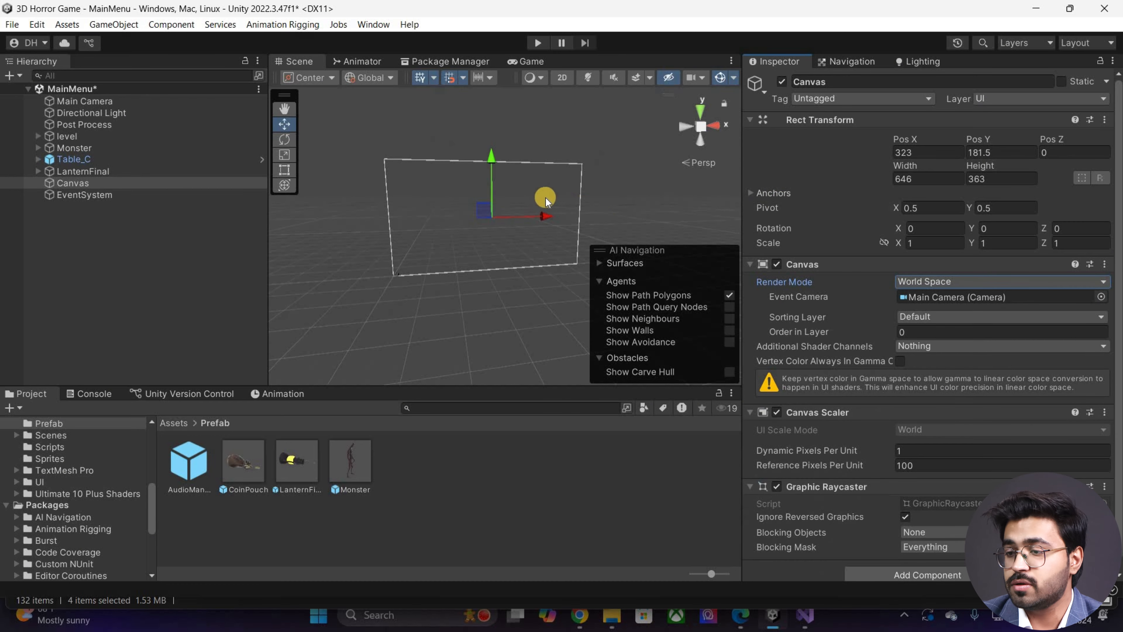
# Step: Set the Canvas width and height to 20 and its X and Y positions to 0
pyautogui.press('t')
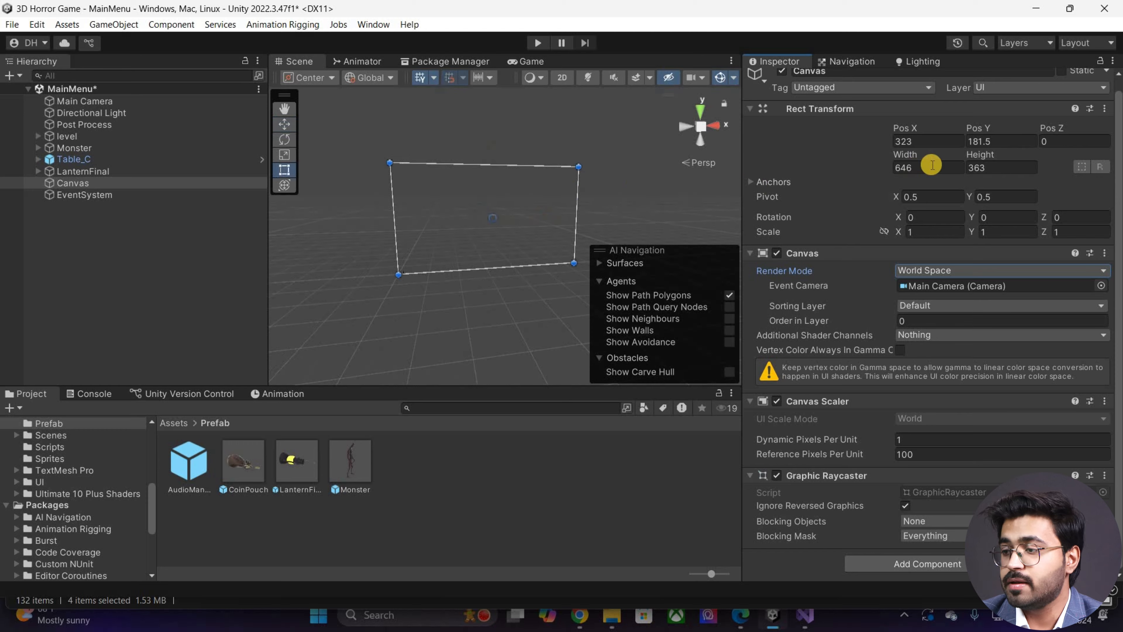
pyautogui.click(922, 162)
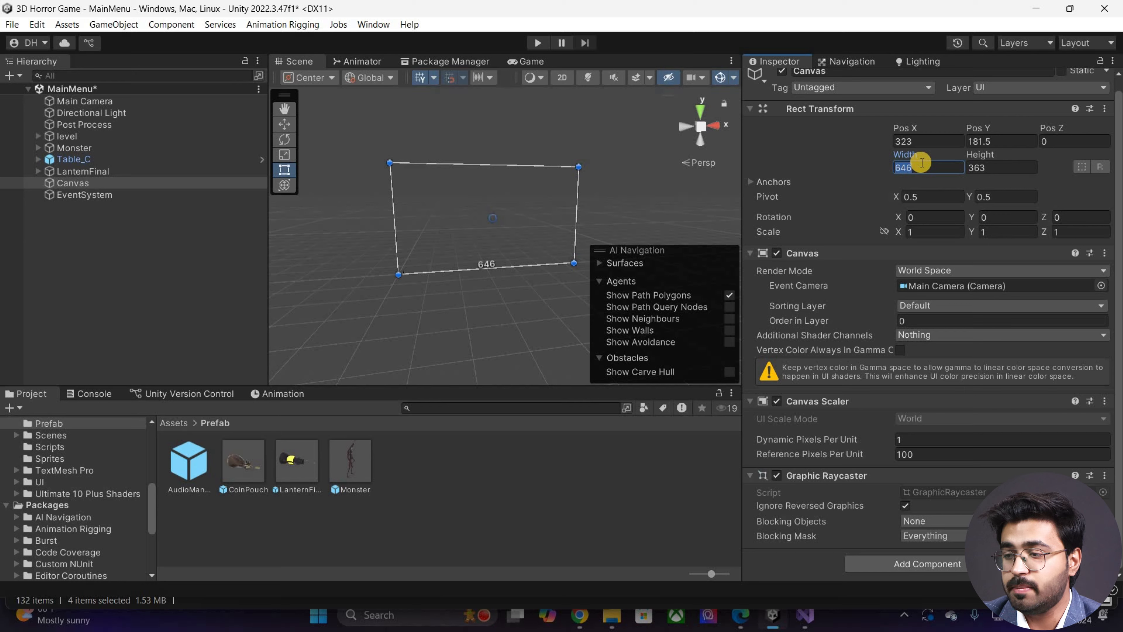
pyautogui.write('20')
pyautogui.press('Tab')
pyautogui.write('20')
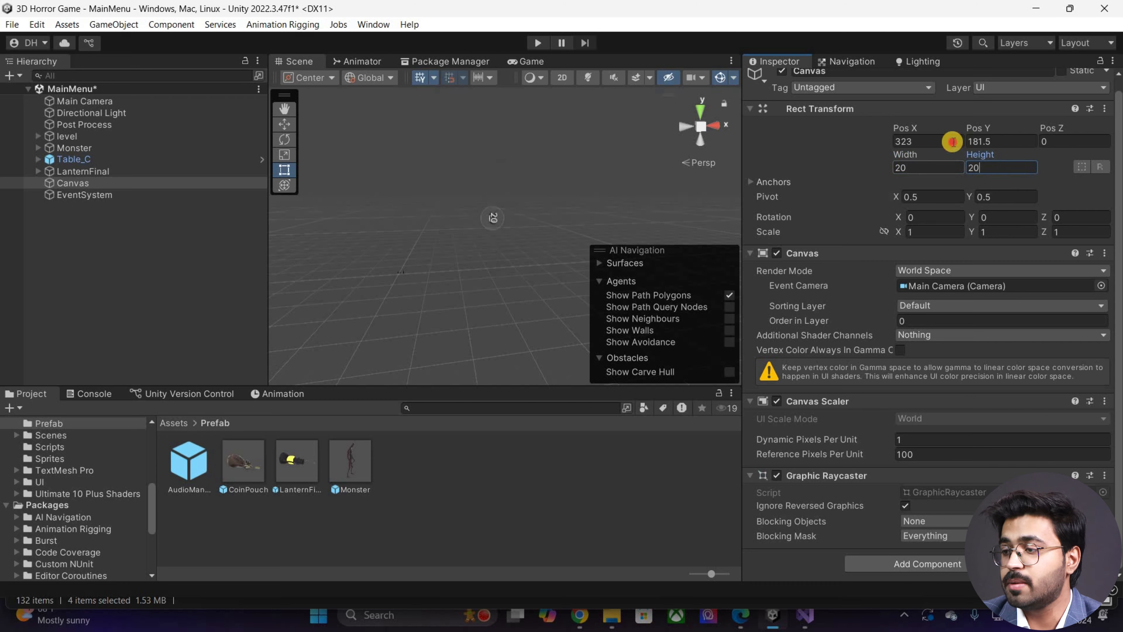
pyautogui.write('0')
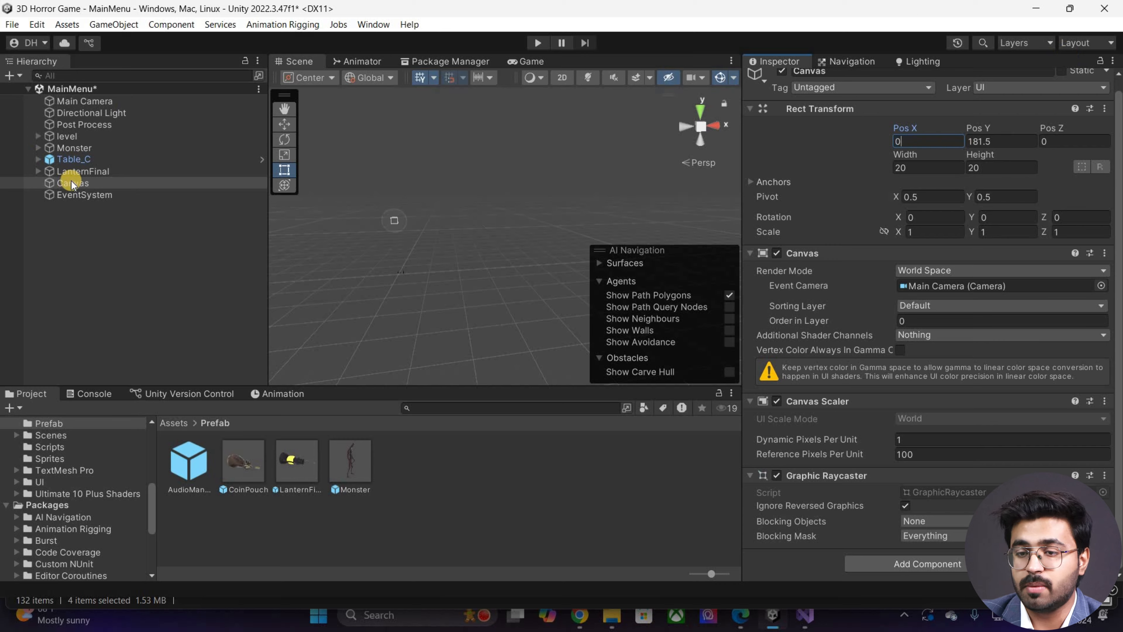
pyautogui.press('Tab')
pyautogui.write('0')
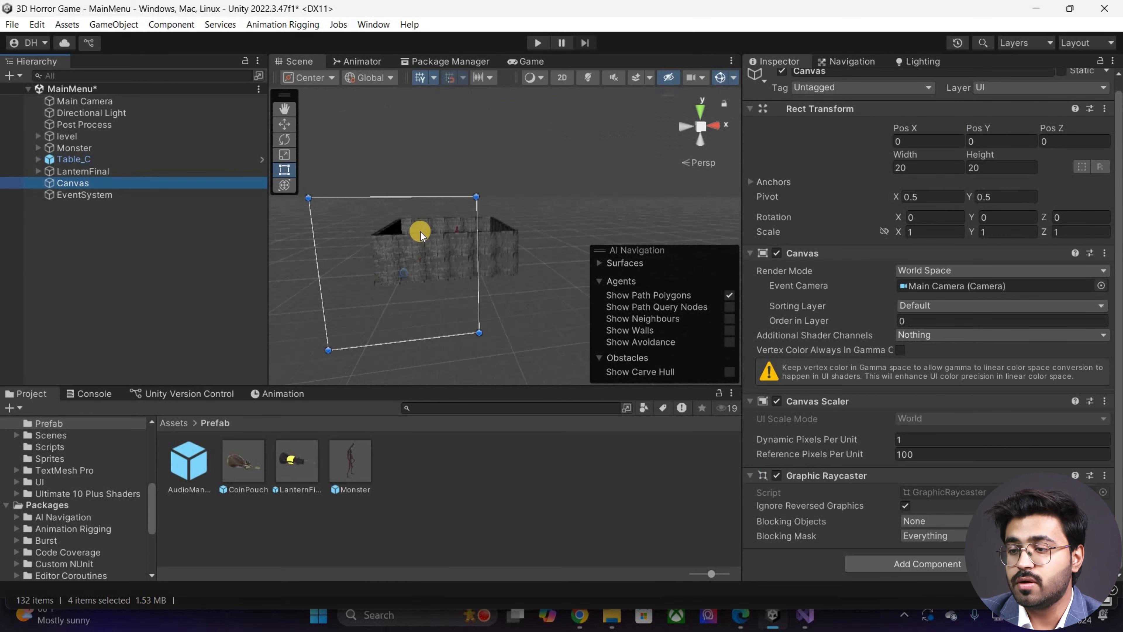
# Step: Move the Canvas toward the dungeon room, to Y position 3 and Z position 4
pyautogui.scroll(-5, 533, 180)
pyautogui.scroll(-3, 530, 271)
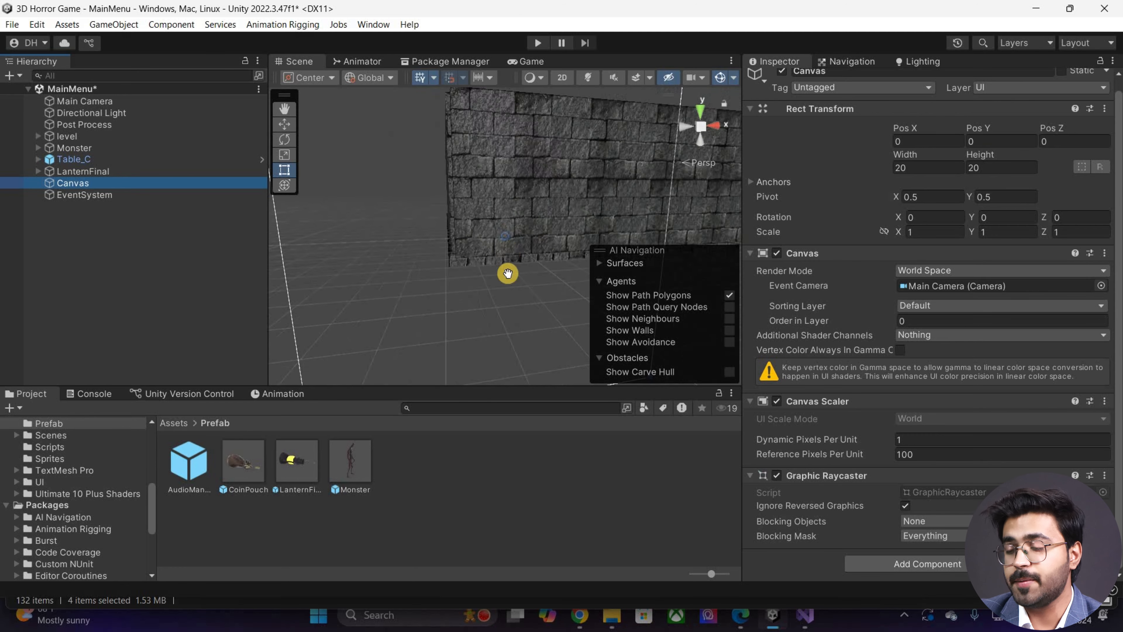
pyautogui.keyDown('alt'); pyautogui.moveTo(509, 274); pyautogui.dragTo(518, 319); pyautogui.keyUp('alt')
pyautogui.scroll(-2, 493, 168)
pyautogui.press('w')
pyautogui.keyDown('alt'); pyautogui.moveTo(522, 248); pyautogui.dragTo(562, 304); pyautogui.keyUp('alt')
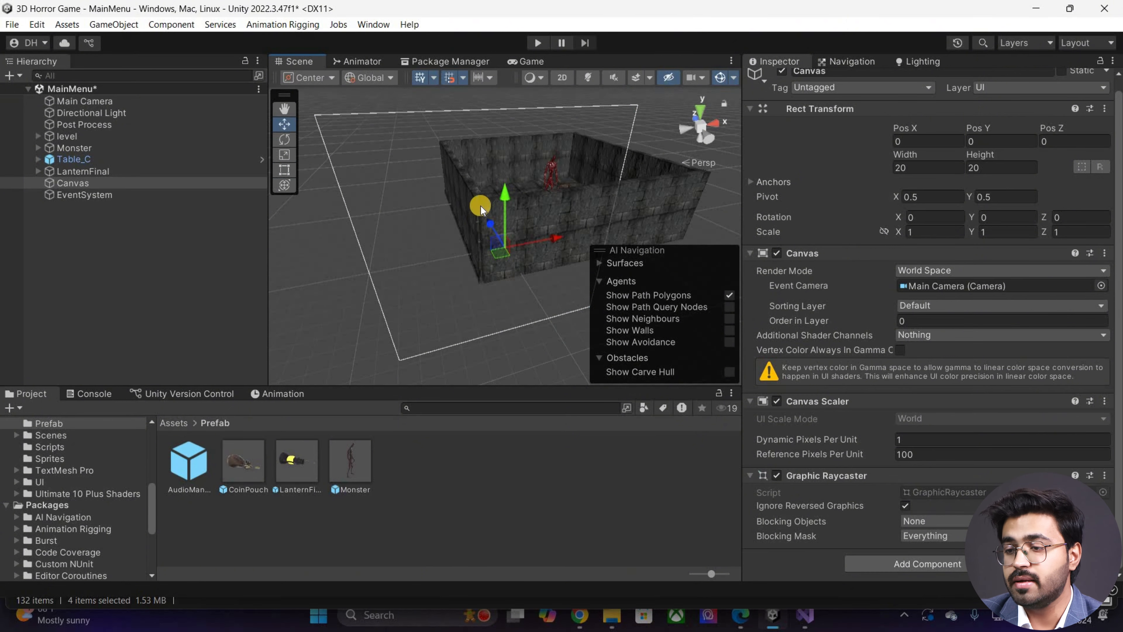
pyautogui.moveTo(504, 193); pyautogui.dragTo(478, 244)
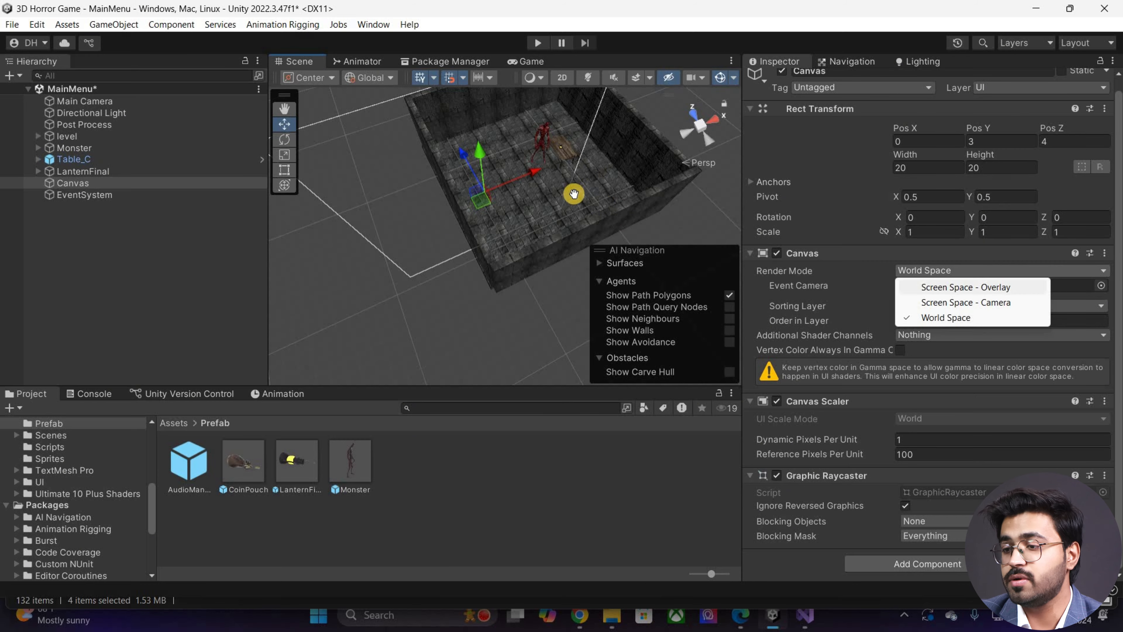
# Step: Switch the Canvas to Screen Space - Overlay to compare its size with the room, and return it to World Space
pyautogui.click(951, 289)
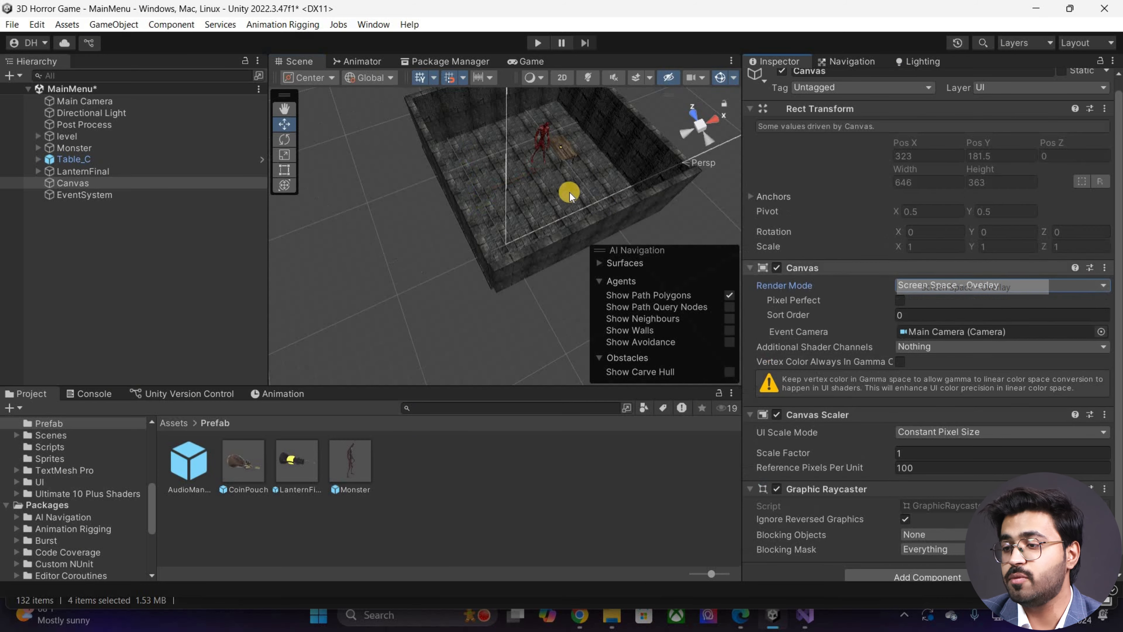
pyautogui.scroll(-8, 570, 192)
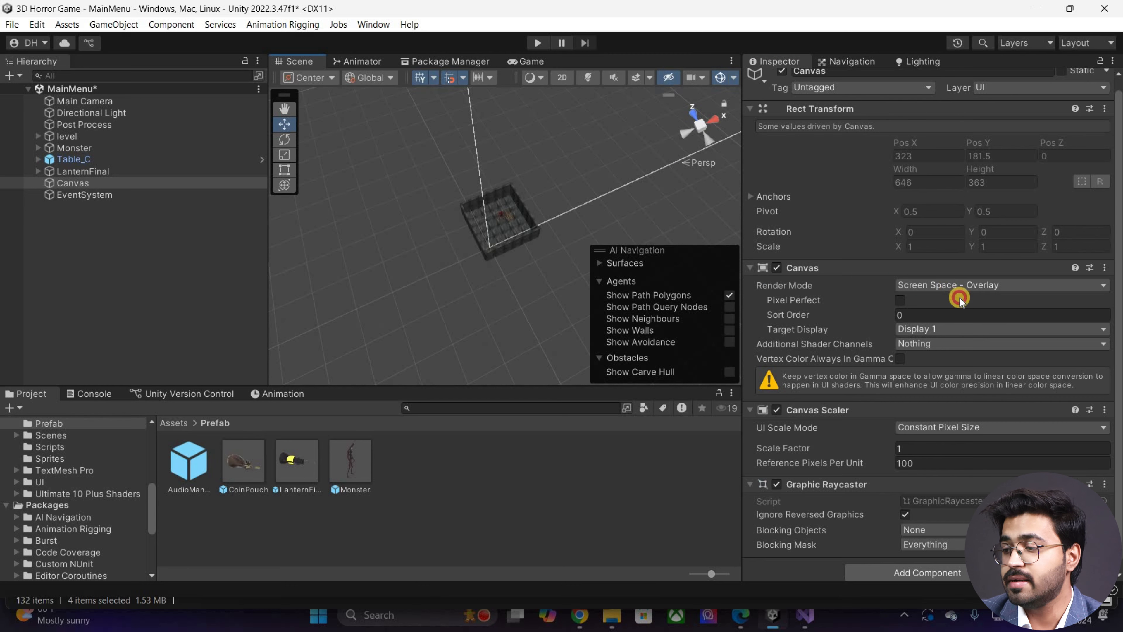
pyautogui.click(943, 286)
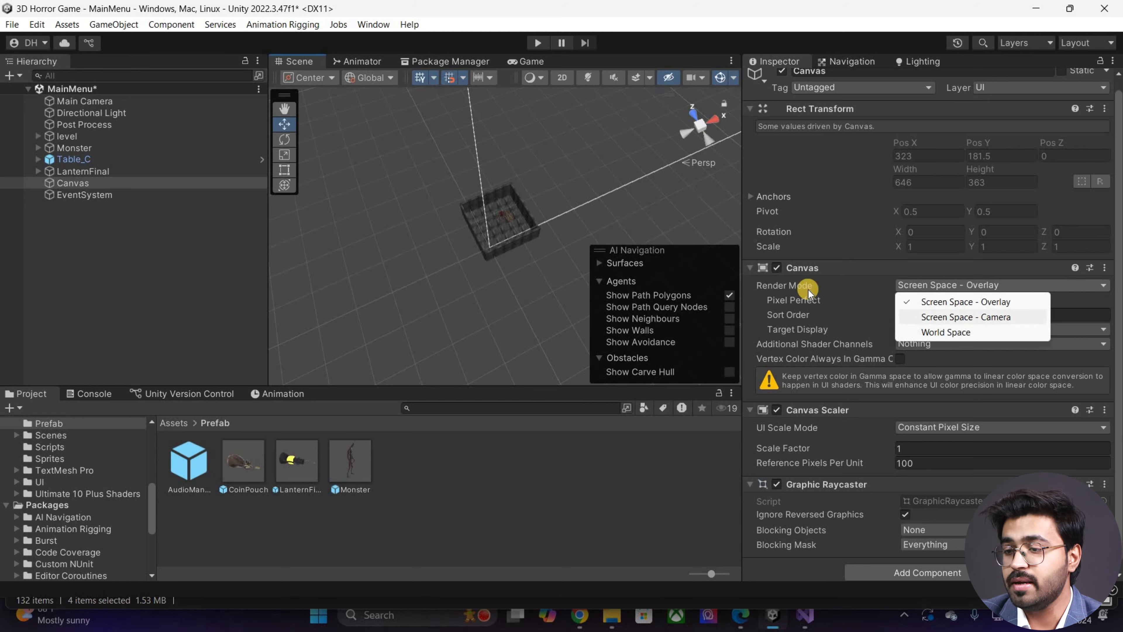
pyautogui.click(946, 332)
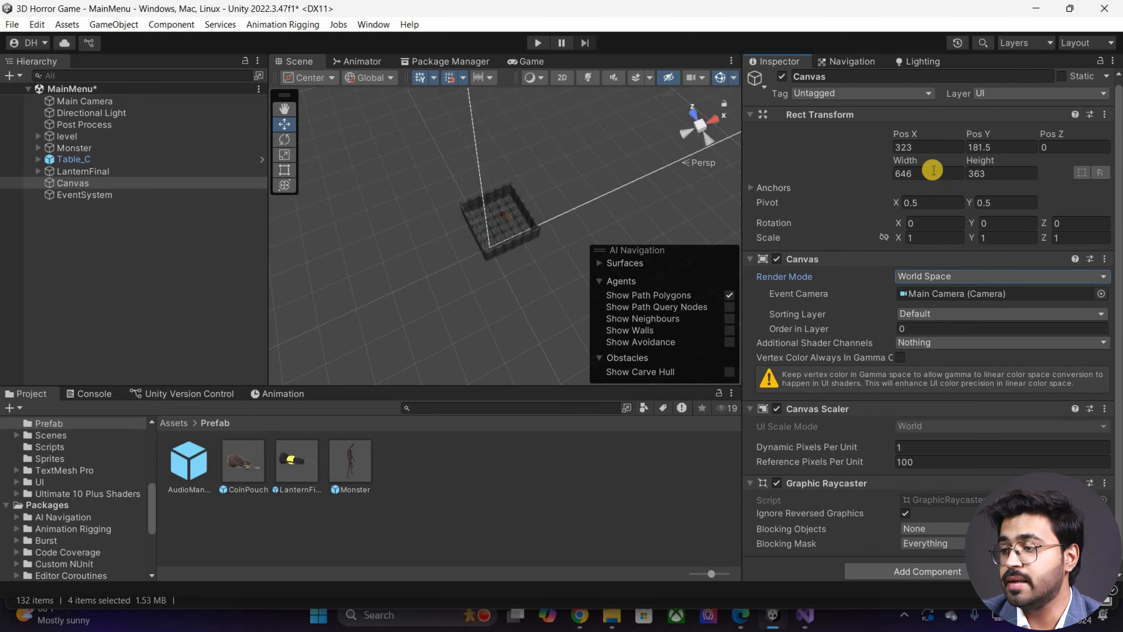
# Step: Place the Canvas at X and Y position 0 and set its width and height to 20
pyautogui.click(926, 149)
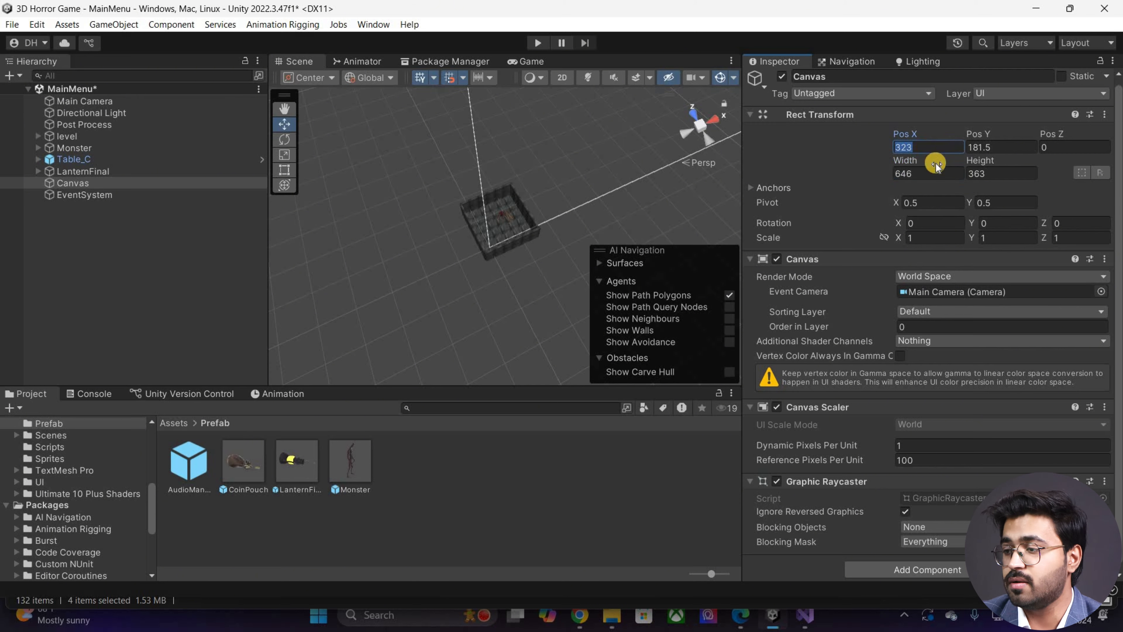
pyautogui.write('0')
pyautogui.press('Tab')
pyautogui.write('0')
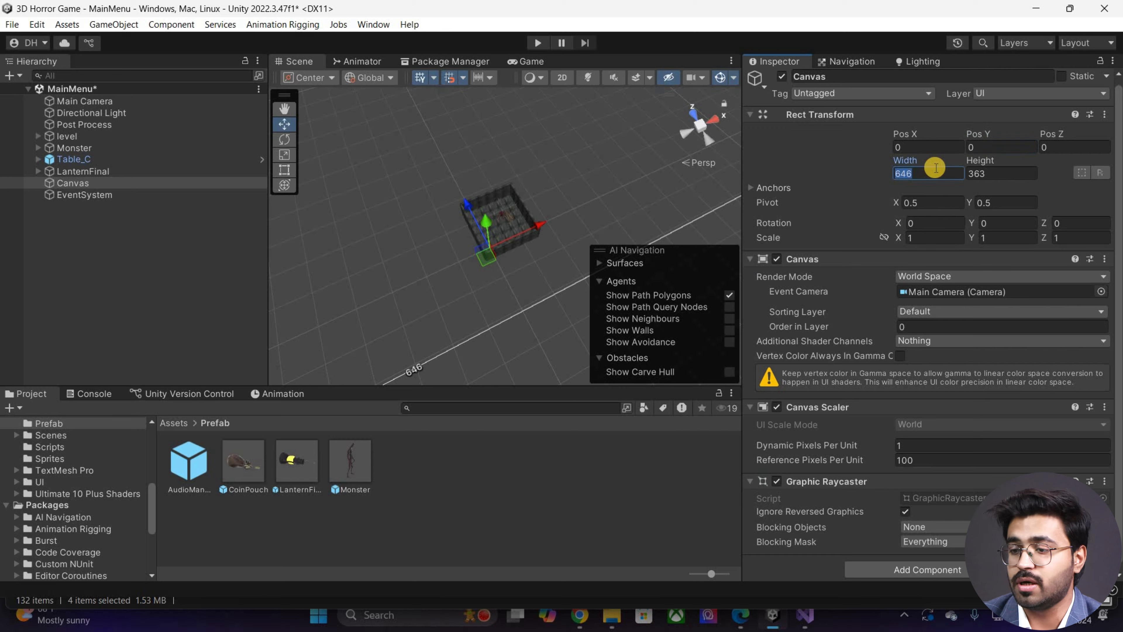
pyautogui.write('20')
pyautogui.press('Tab')
pyautogui.write('2')
# Step: Move the Canvas into the room at Y position 3 and Z position 4, and rotate it to -30 on Y
pyautogui.scroll(4, 469, 218)
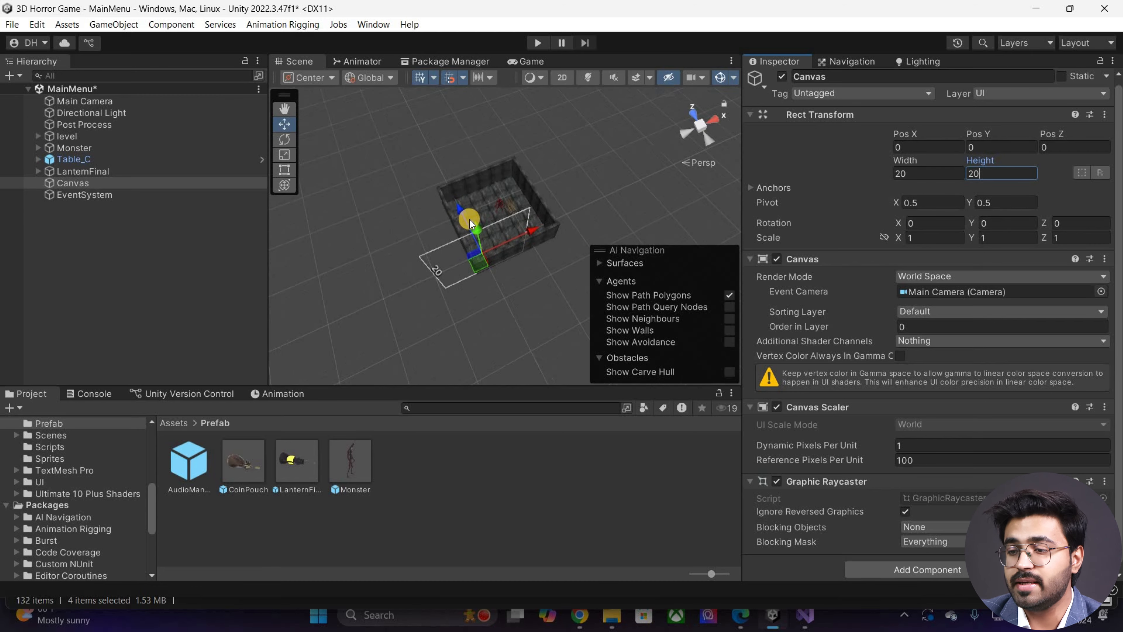
pyautogui.moveTo(453, 223); pyautogui.dragTo(438, 197)
pyautogui.scroll(6, 434, 195)
pyautogui.keyDown('alt'); pyautogui.moveTo(473, 287); pyautogui.dragTo(468, 243); pyautogui.keyUp('alt')
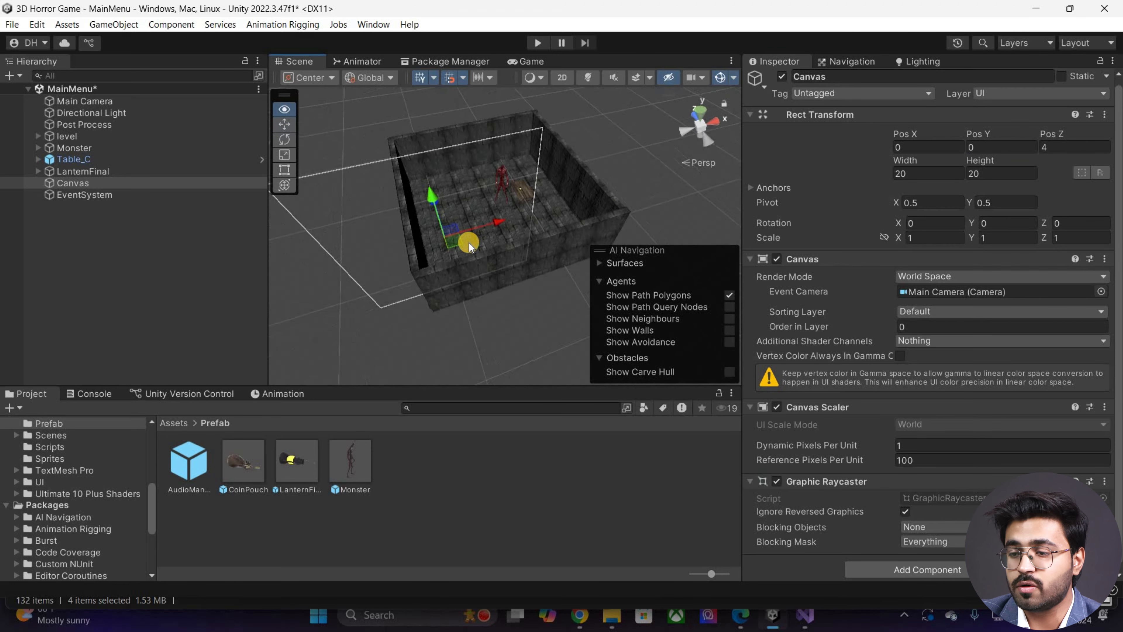
pyautogui.moveTo(432, 196); pyautogui.dragTo(425, 175)
pyautogui.press('e')
pyautogui.keyDown('ctrl'); pyautogui.moveTo(488, 262); pyautogui.dragTo(379, 242); pyautogui.keyUp('ctrl')
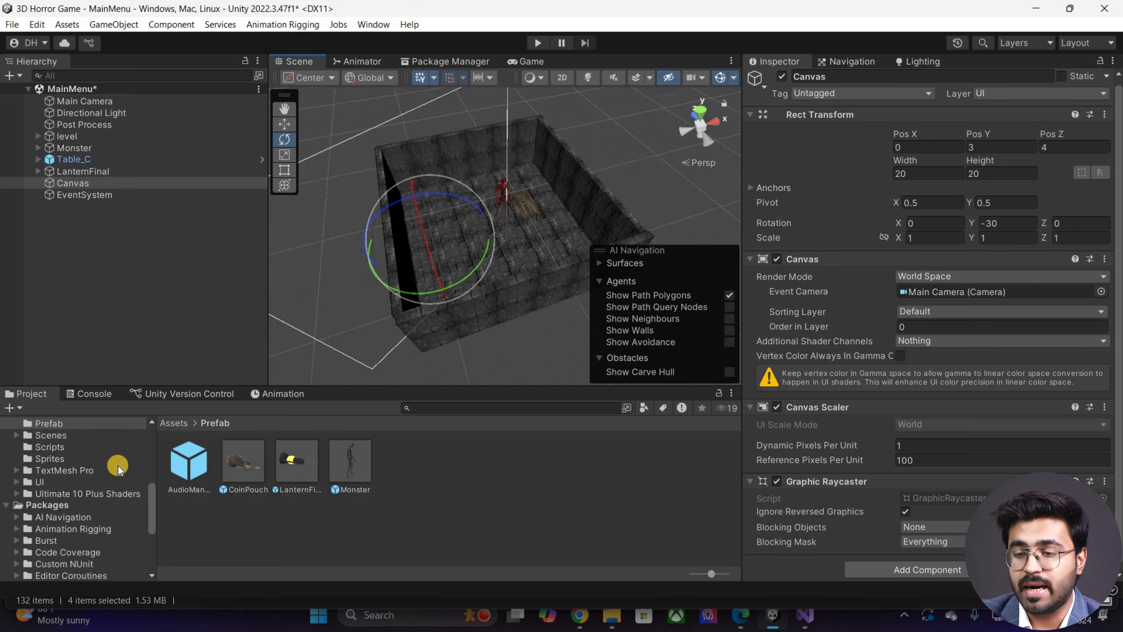
# Step: Add a TextMeshPro text element as a child of the Canvas and bring it fully into view
pyautogui.rightClick(71, 183)
pyautogui.moveTo(239, 444)
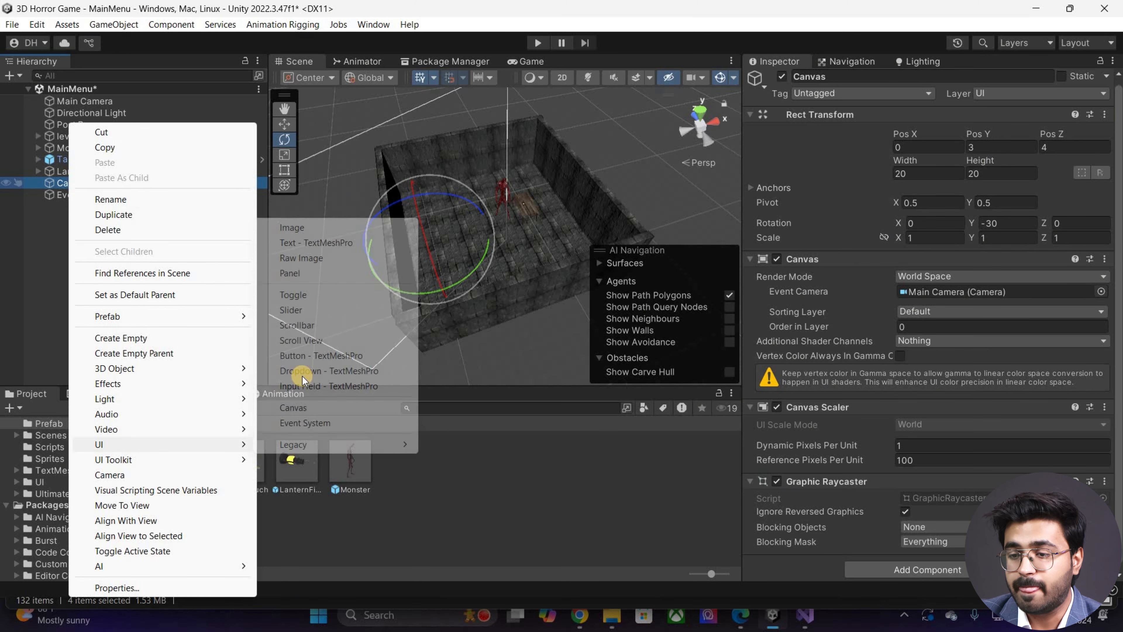
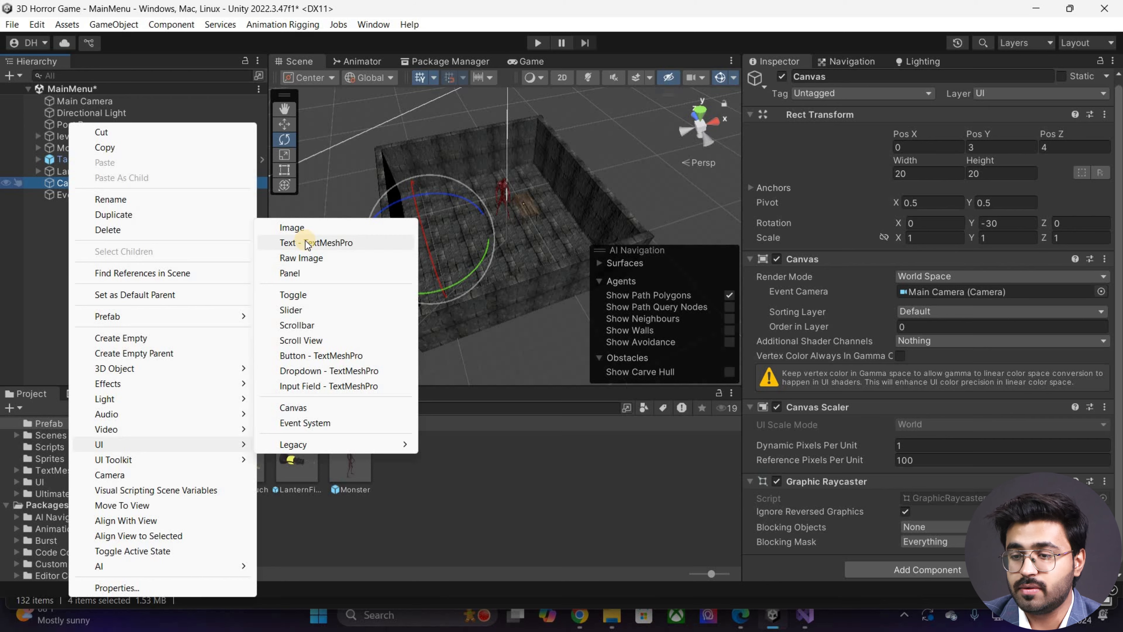
pyautogui.click(329, 242)
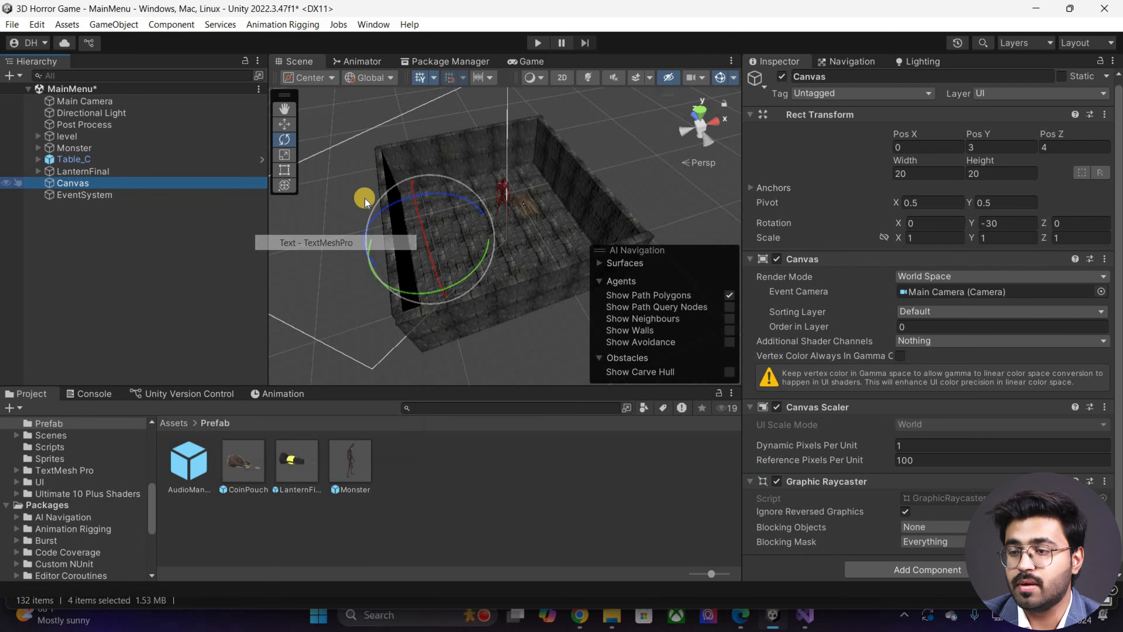
pyautogui.scroll(-6, 364, 196)
pyautogui.scroll(-5, 485, 152)
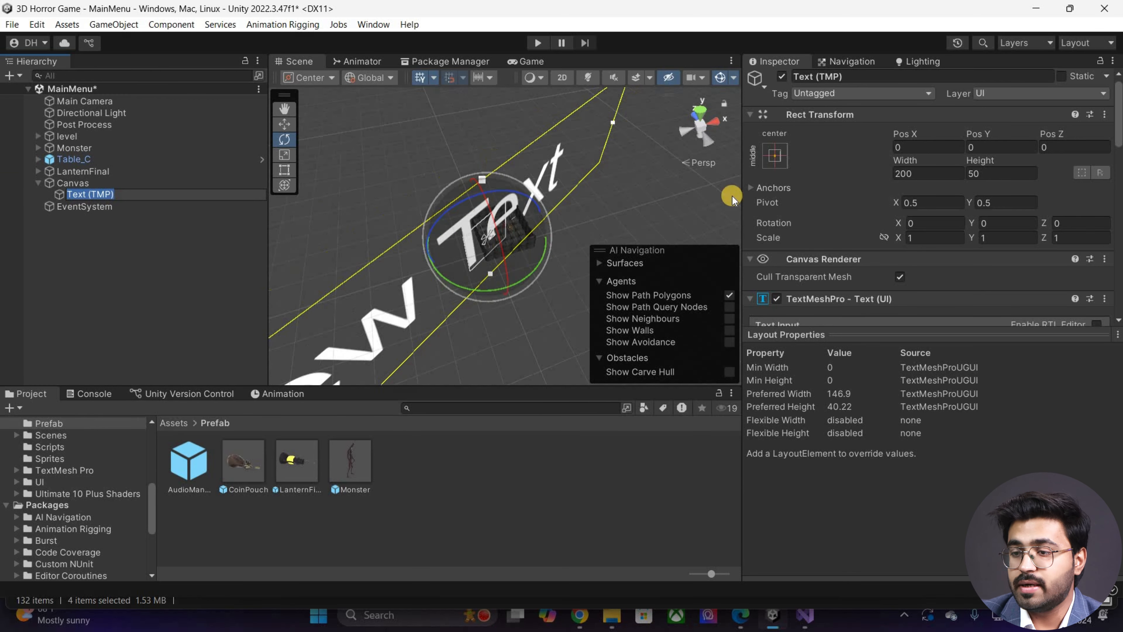
pyautogui.keyDown('alt'); pyautogui.moveTo(731, 195); pyautogui.dragTo(792, 230); pyautogui.keyUp('alt')
# Step: Look through the text's properties, collapse its TextMeshPro component and check the text in the Game view
pyautogui.scroll(-5, 778, 219)
pyautogui.scroll(-4, 778, 219)
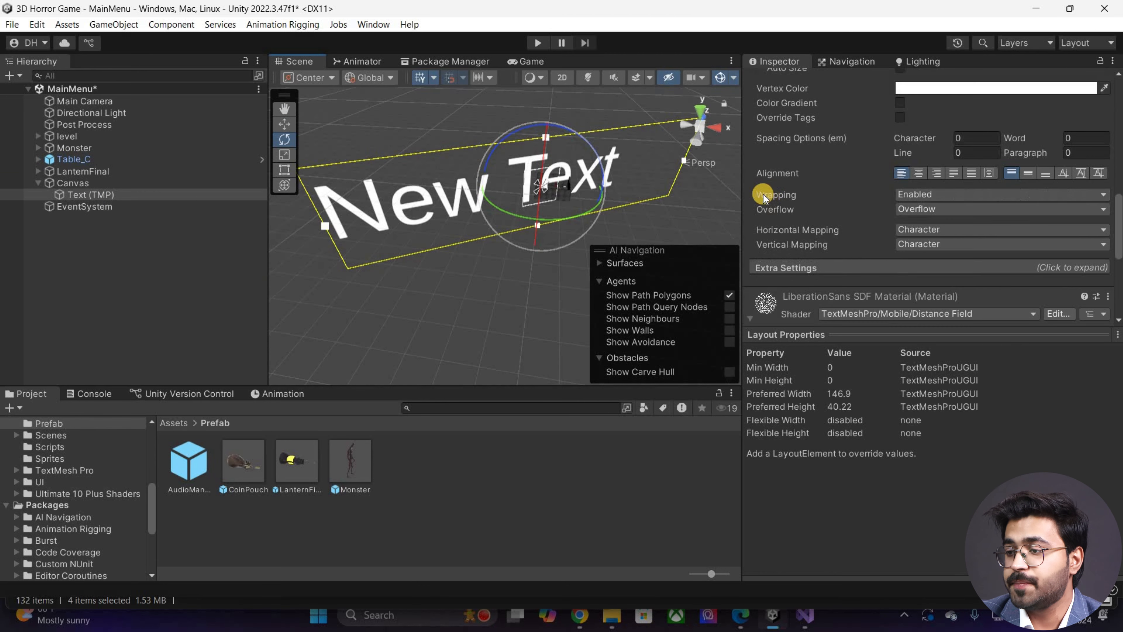
pyautogui.scroll(6, 795, 225)
pyautogui.click(813, 180)
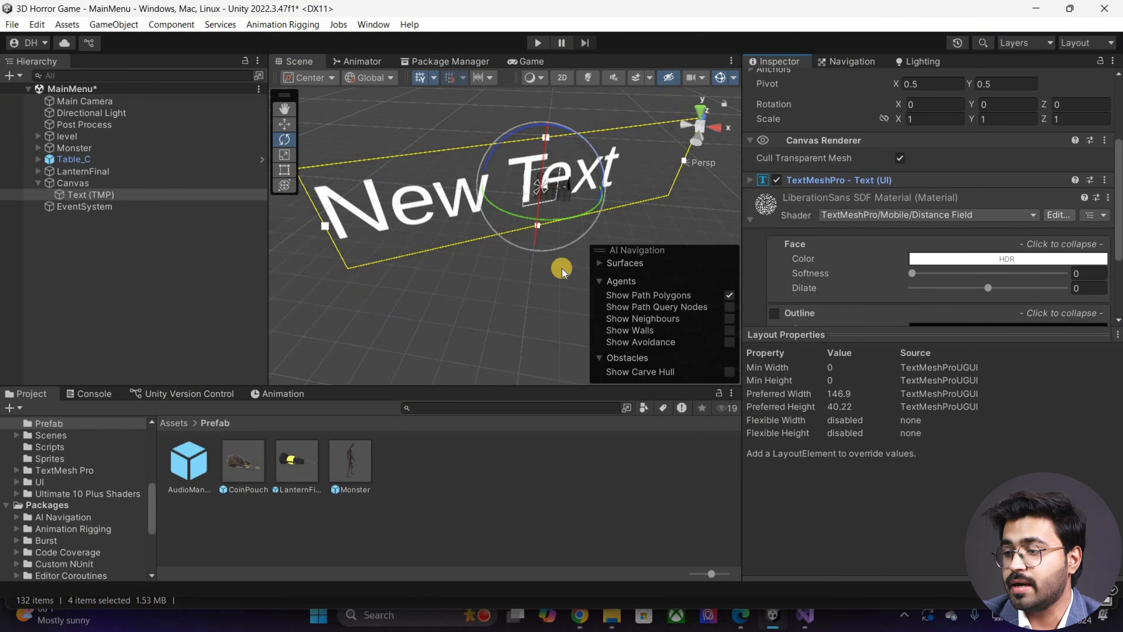
pyautogui.keyDown('alt'); pyautogui.moveTo(472, 253); pyautogui.dragTo(414, 195); pyautogui.keyUp('alt')
pyautogui.click(526, 61)
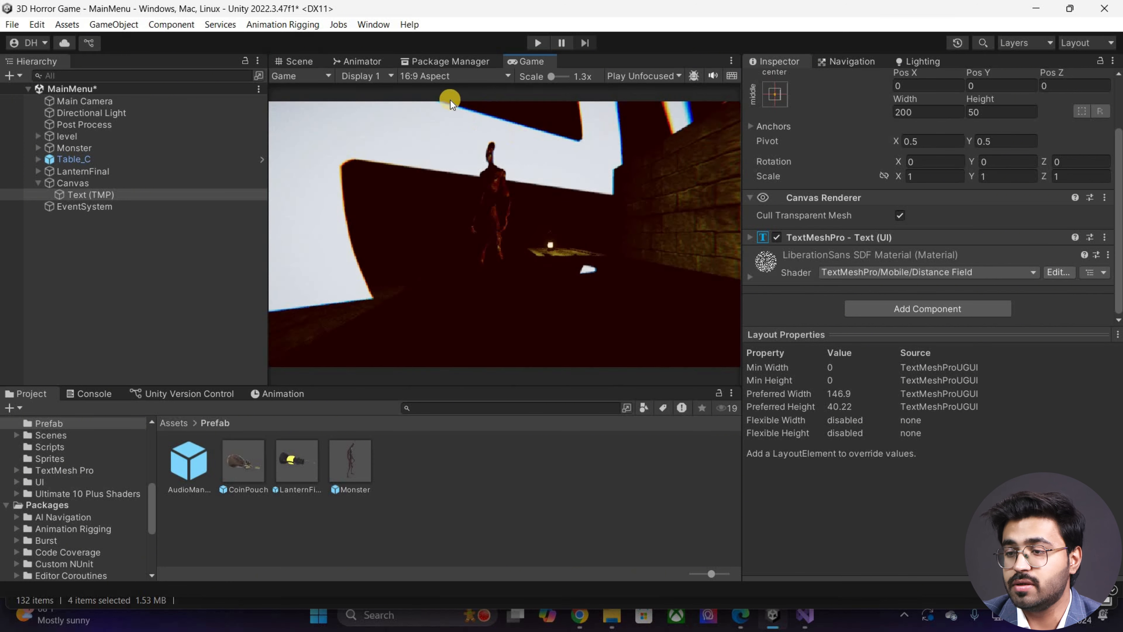
# Step: Stretch the text's anchors across the whole Canvas in both directions, including its pivot and position
pyautogui.hotkey('ctrl', '1')
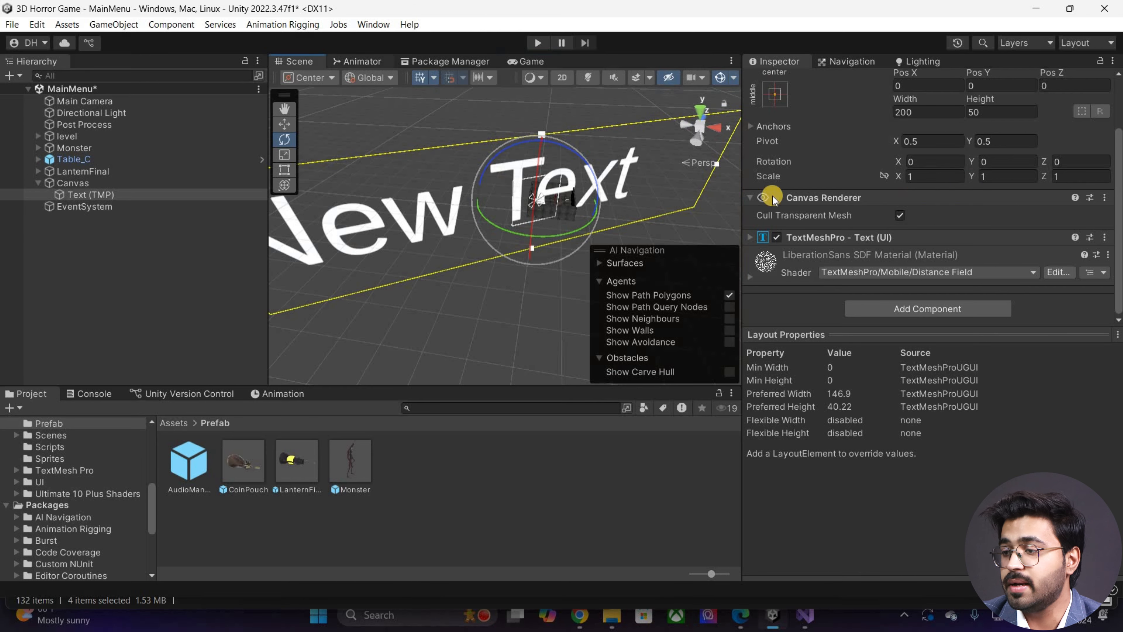
pyautogui.scroll(2, 762, 170)
pyautogui.click(780, 165)
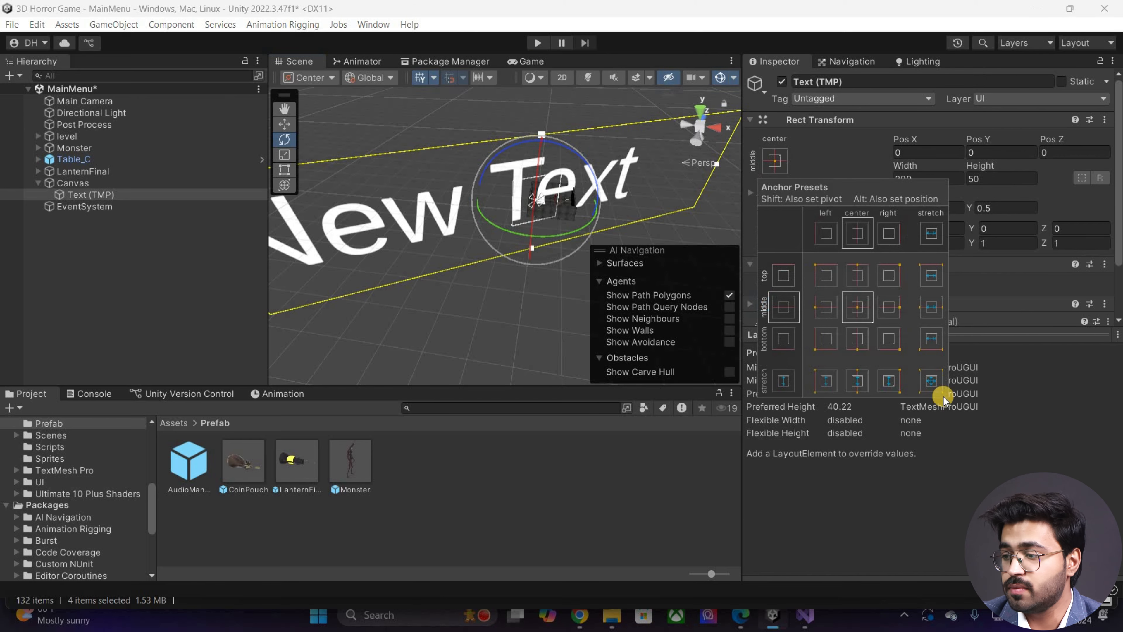
pyautogui.keyDown('alt'); pyautogui.keyDown('shift'); pyautogui.click(931, 381); pyautogui.keyUp('shift'); pyautogui.keyUp('alt')
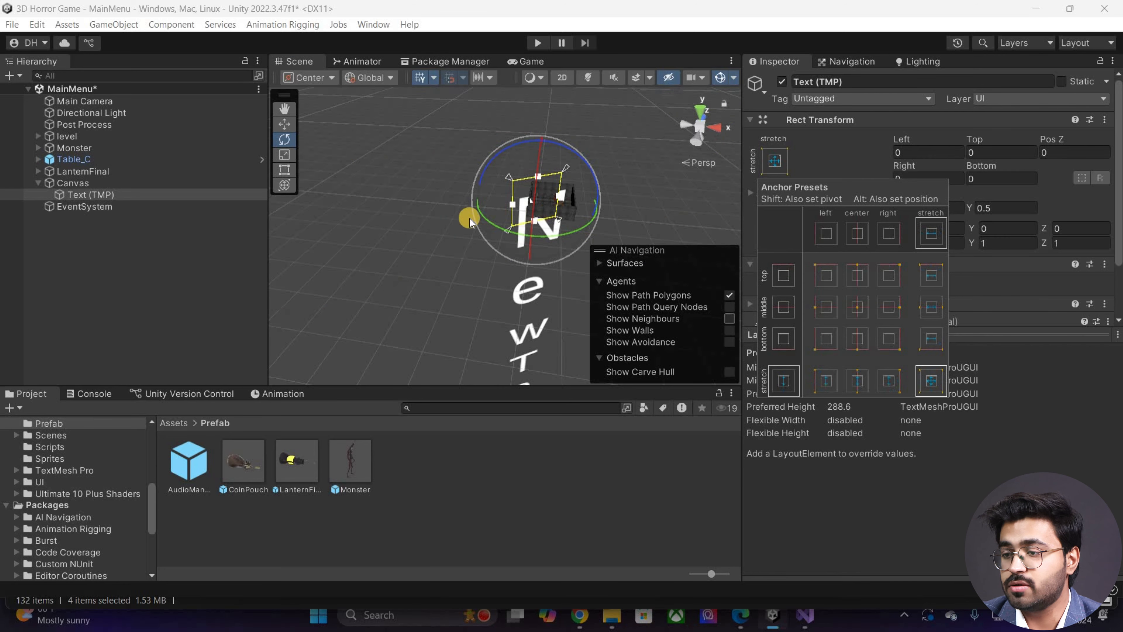
pyautogui.click(612, 268)
pyautogui.scroll(3, 557, 213)
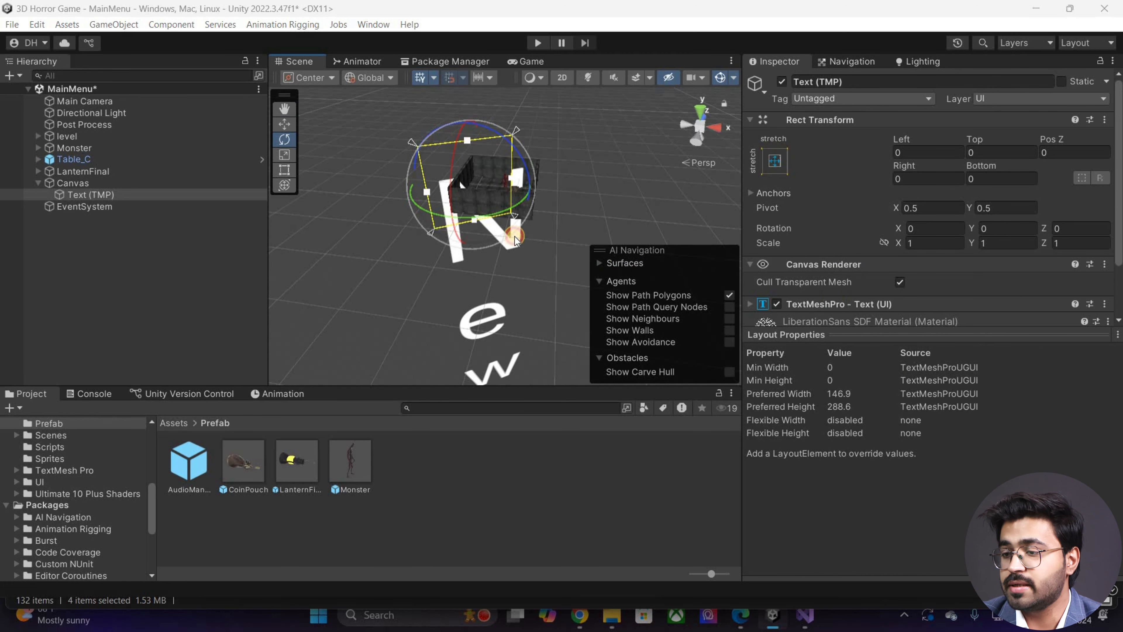
# Step: Anchor the text to the middle centre of the Canvas and set its width and height to 10
pyautogui.click(775, 160)
pyautogui.click(857, 307)
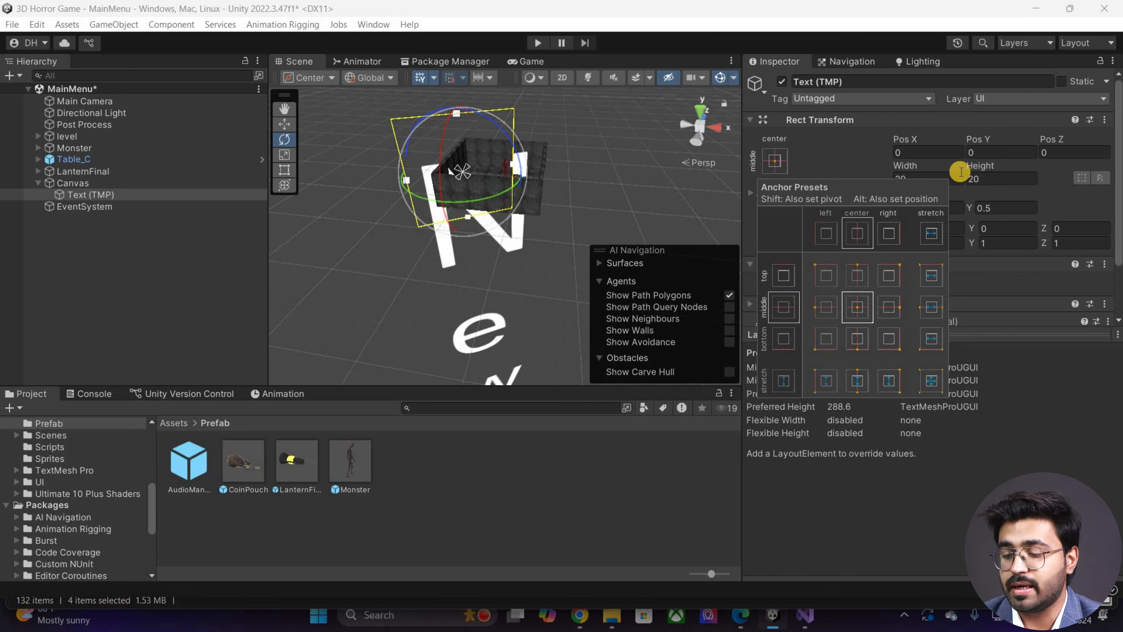
pyautogui.click(938, 176)
pyautogui.write('10')
pyautogui.press('Tab')
pyautogui.write('0')
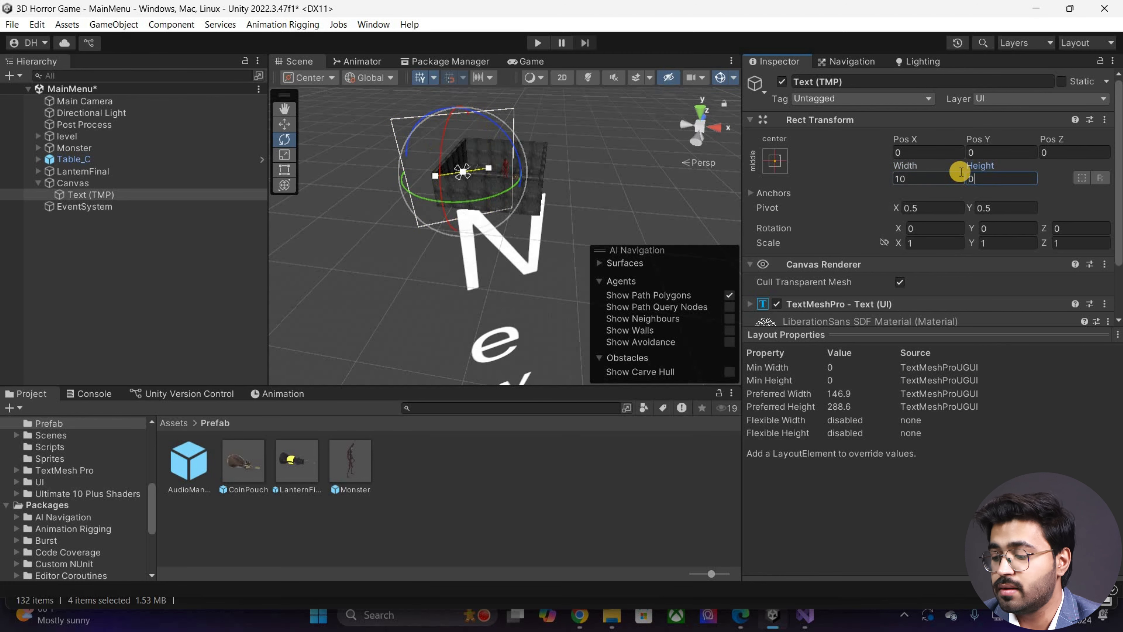
pyautogui.press('BackSpace')
pyautogui.write('1')
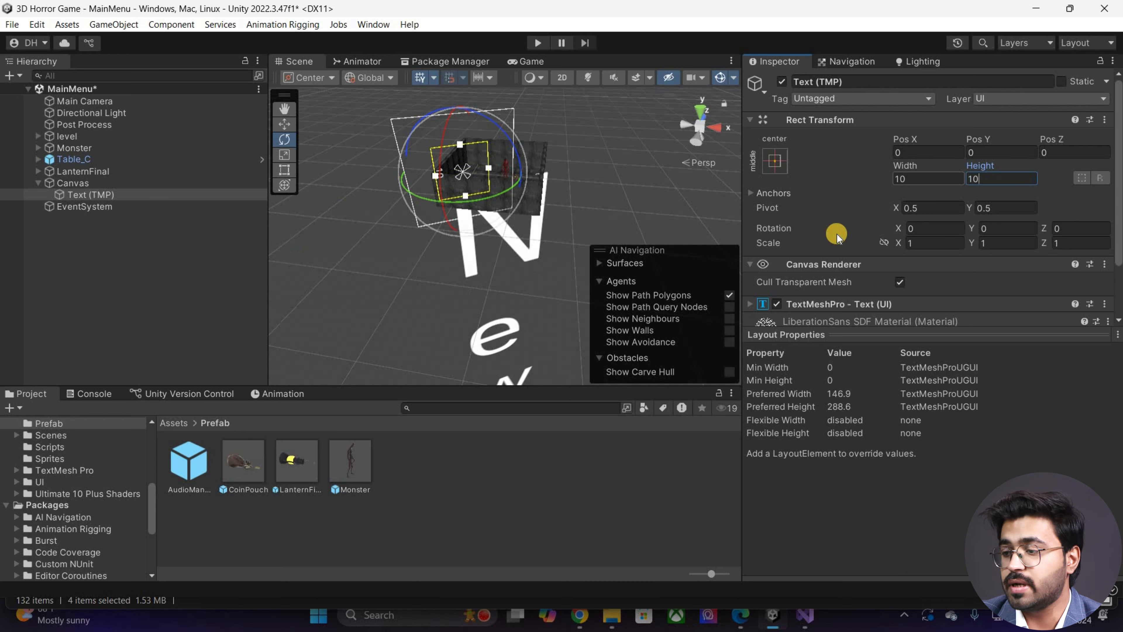
# Step: Expand the text's TextMeshPro component and enable Auto Size with a minimum of 1 and a maximum of 5
pyautogui.scroll(-3, 778, 239)
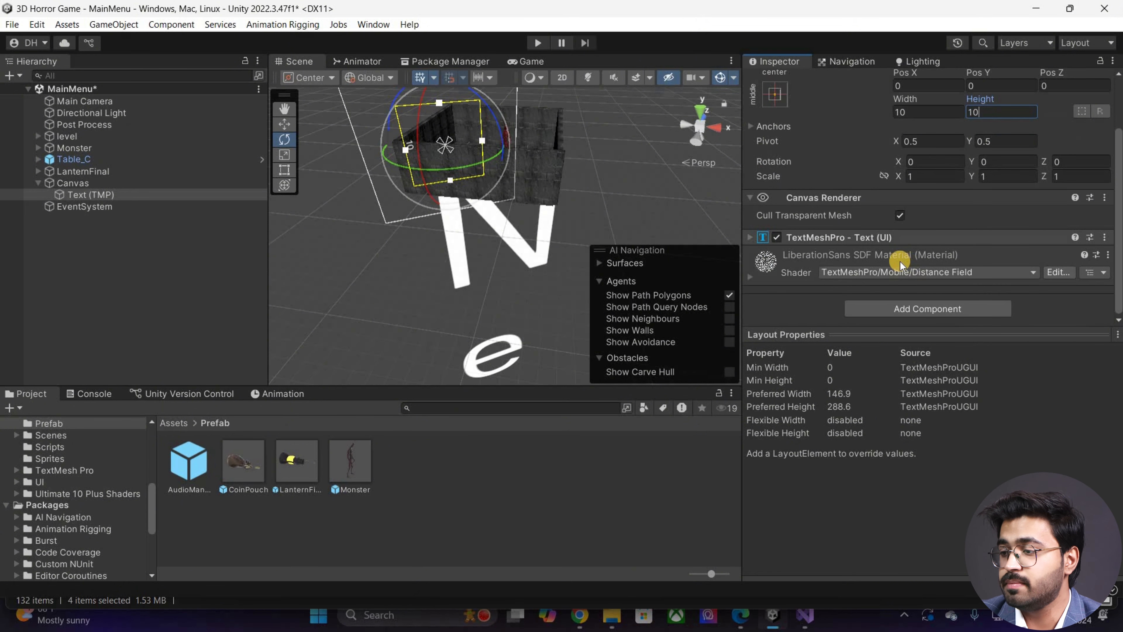
pyautogui.click(902, 243)
pyautogui.scroll(-5, 904, 243)
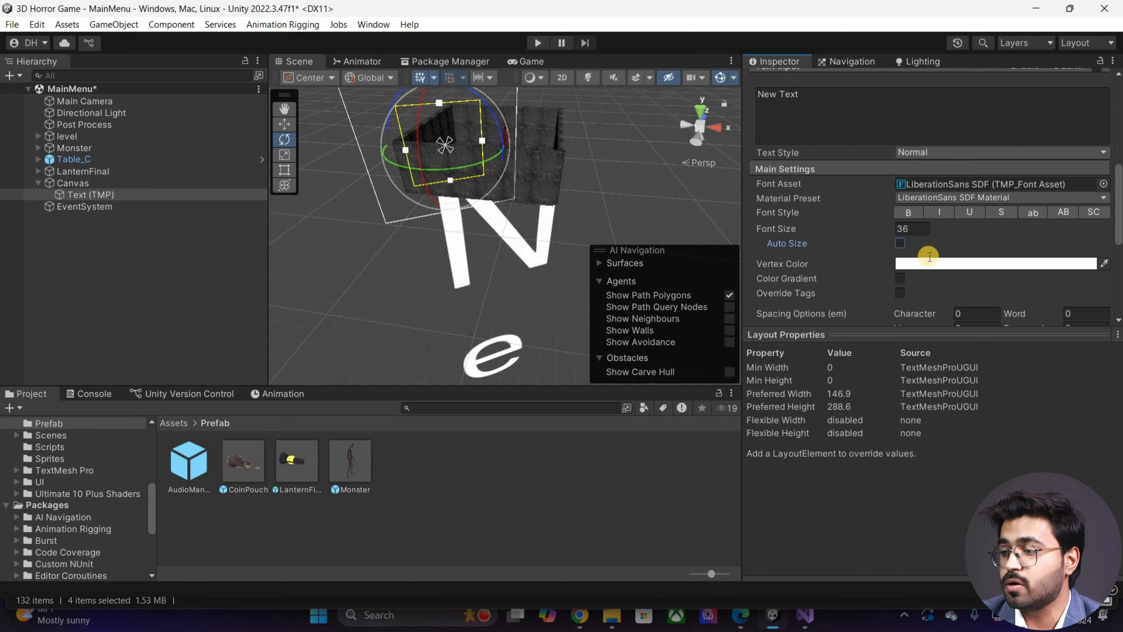
pyautogui.click(900, 243)
pyautogui.write('1')
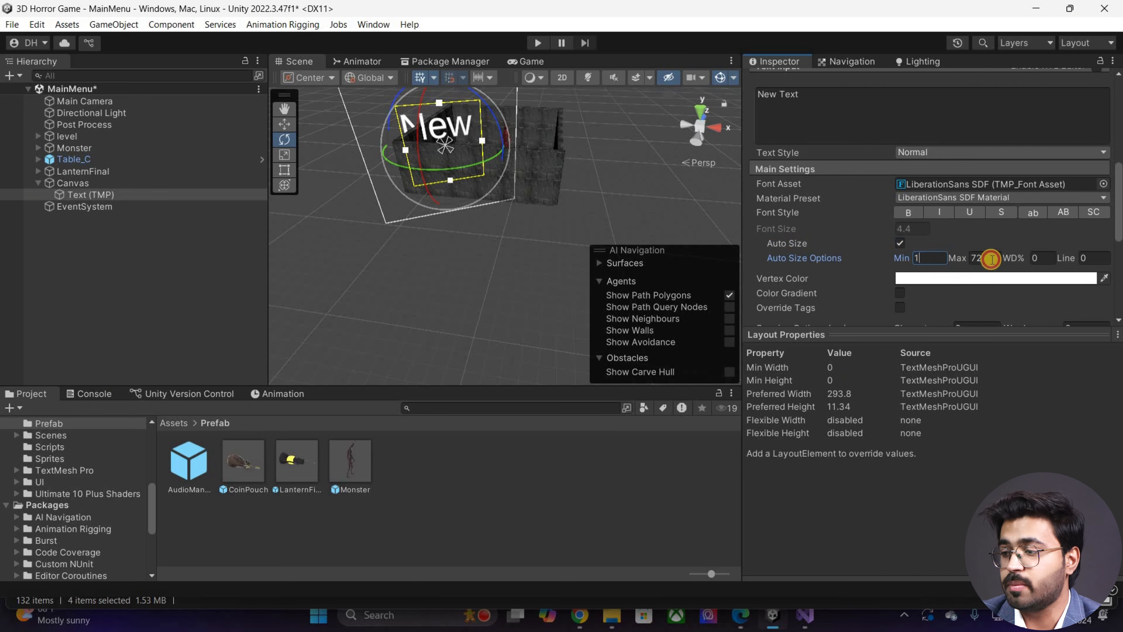
pyautogui.write('2')
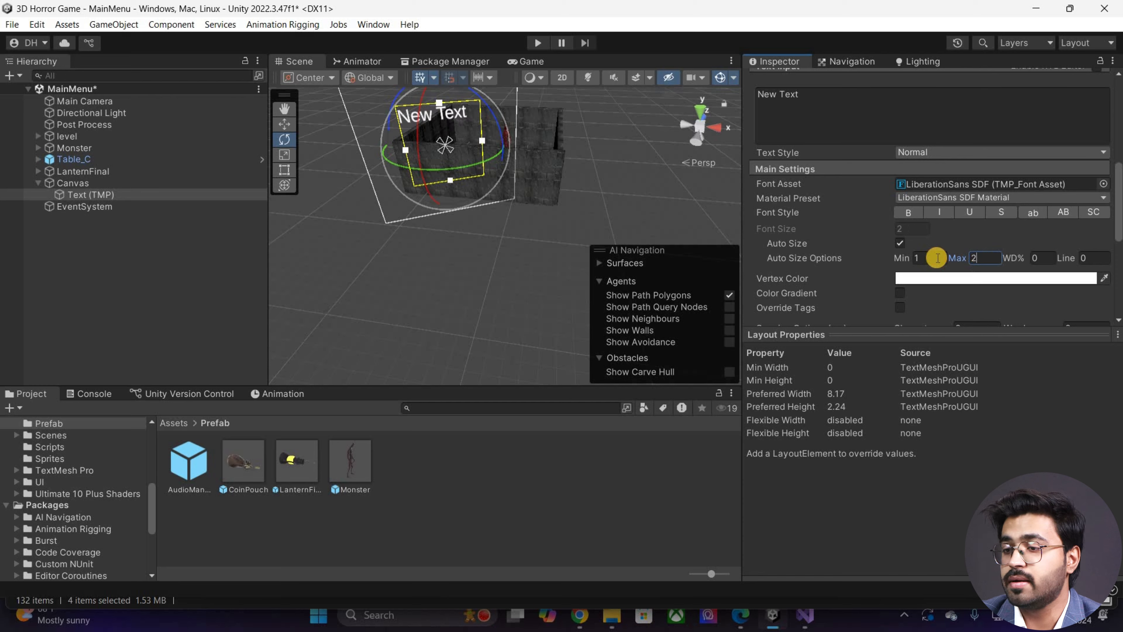
pyautogui.write('1')
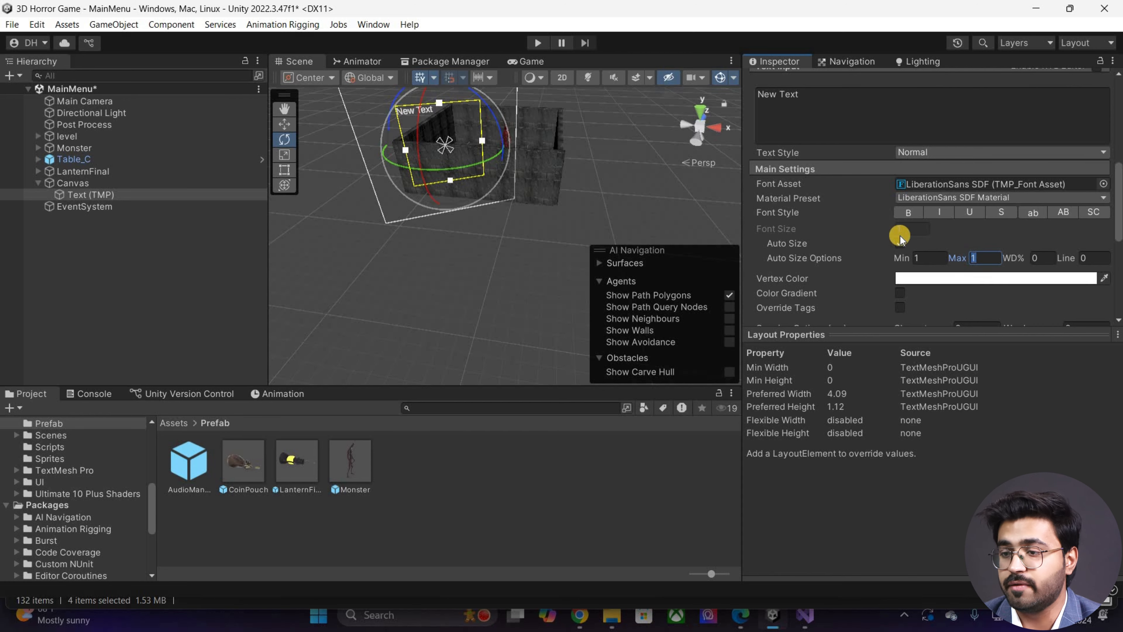
pyautogui.write('5')
pyautogui.scroll(-1, 852, 159)
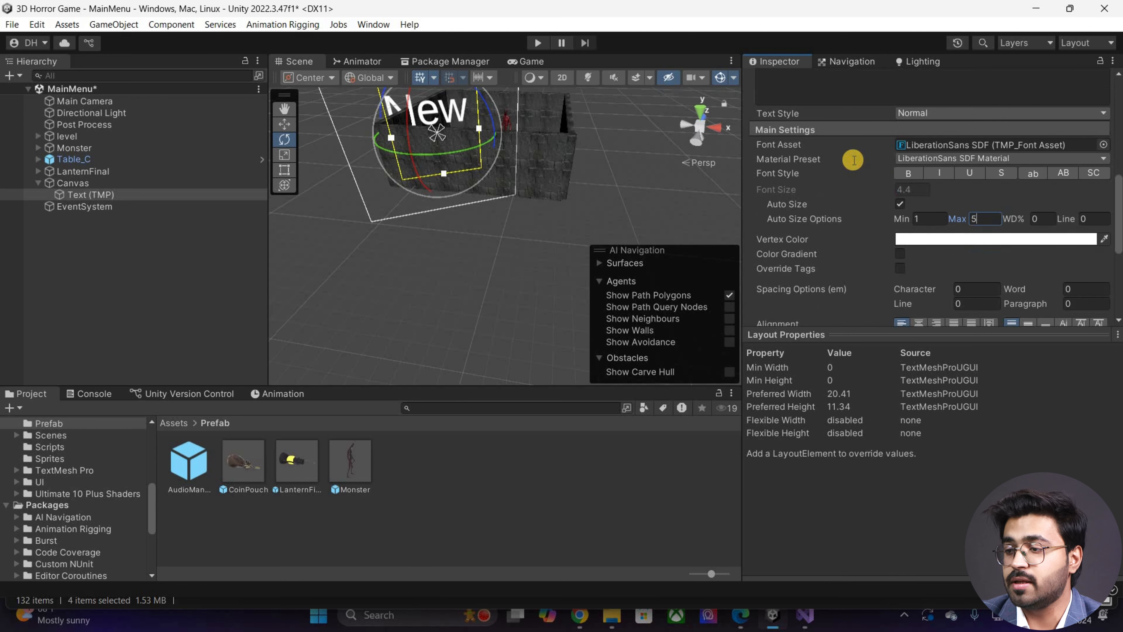
# Step: Change the text content to "Play" and check it in the Scene and Game views
pyautogui.scroll(3, 852, 159)
pyautogui.click(854, 160)
pyautogui.write('Play')
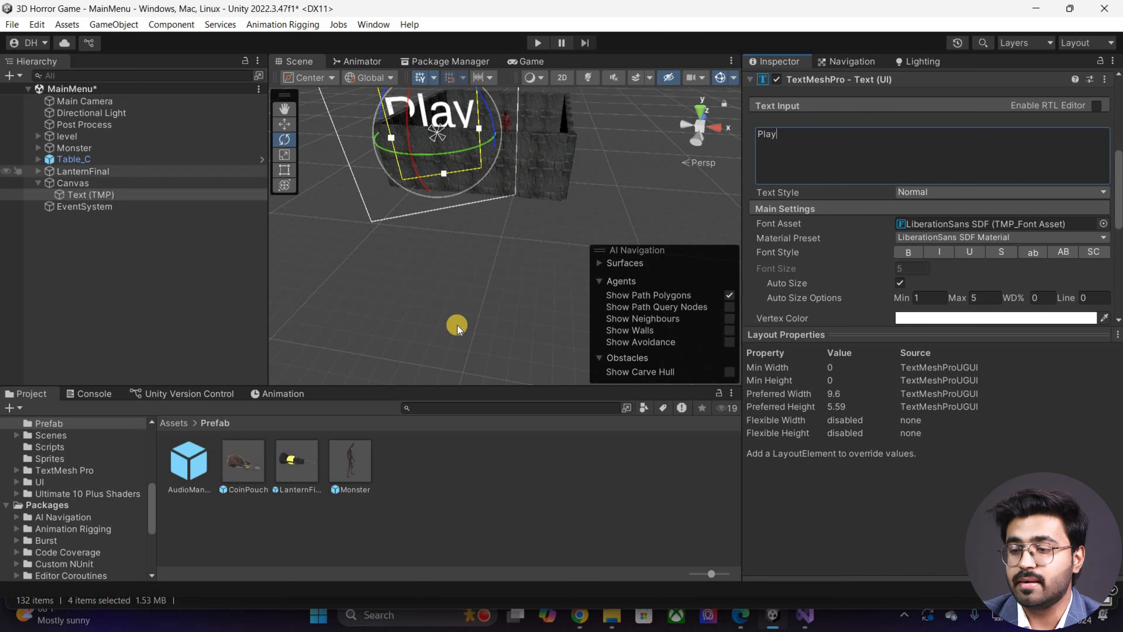
pyautogui.moveTo(414, 115); pyautogui.dragTo(443, 225, button='middle')
pyautogui.scroll(5, 486, 218)
pyautogui.keyDown('alt'); pyautogui.moveTo(381, 169); pyautogui.dragTo(376, 41); pyautogui.keyUp('alt')
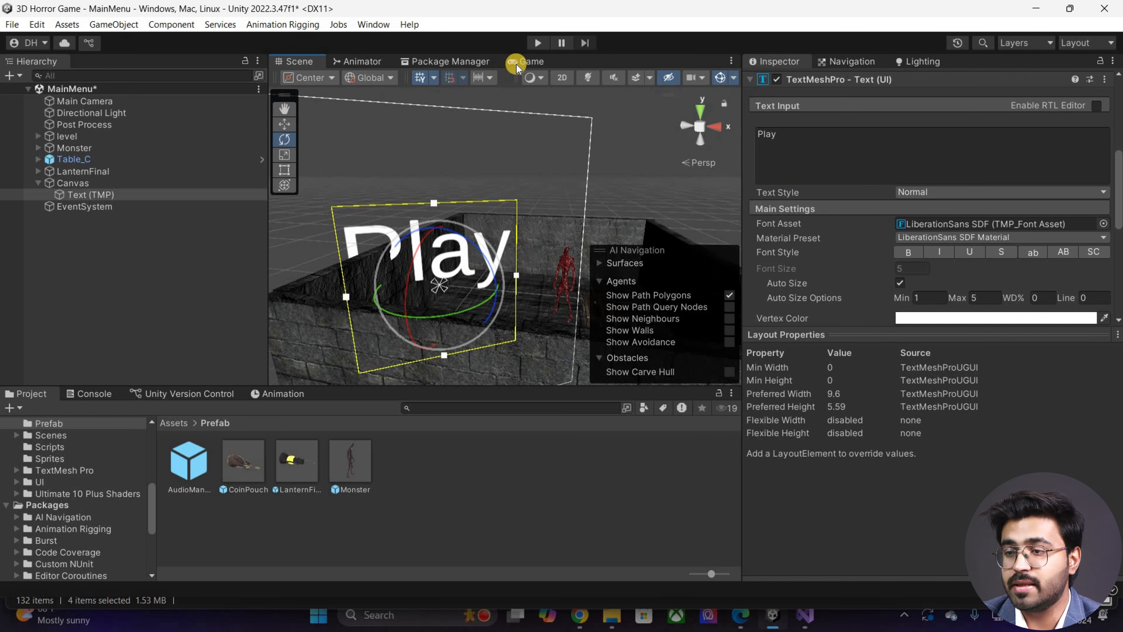
pyautogui.hotkey('ctrl', '2')
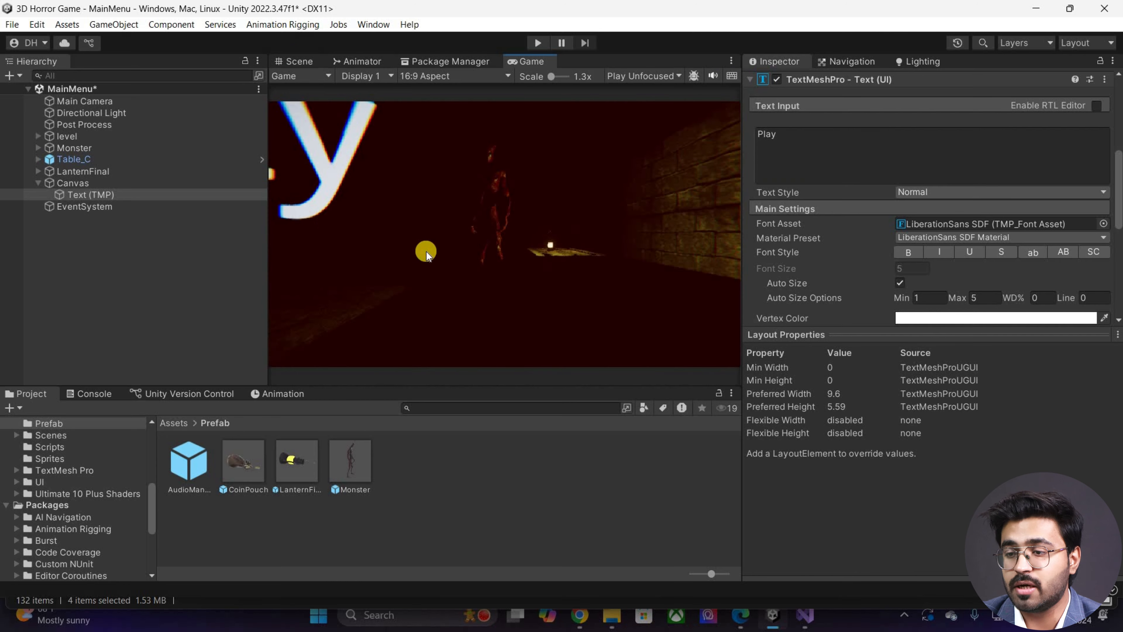
# Step: Reduce the height of the Play text's rectangle to about 3.74 and check it in the Game view
pyautogui.hotkey('ctrl', '1')
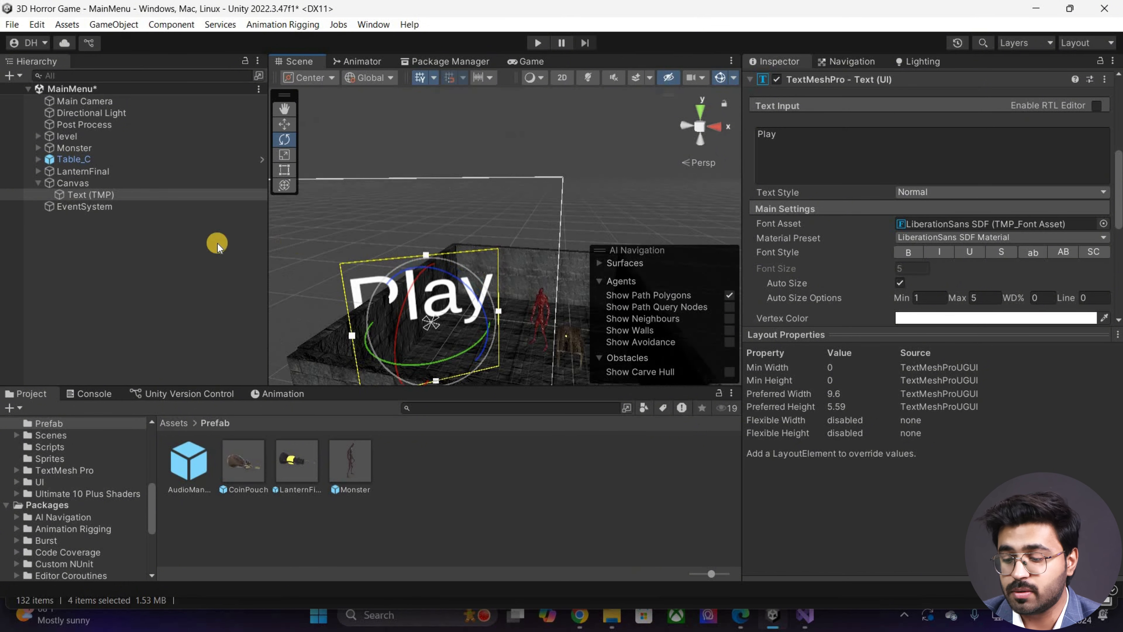
pyautogui.click(123, 196)
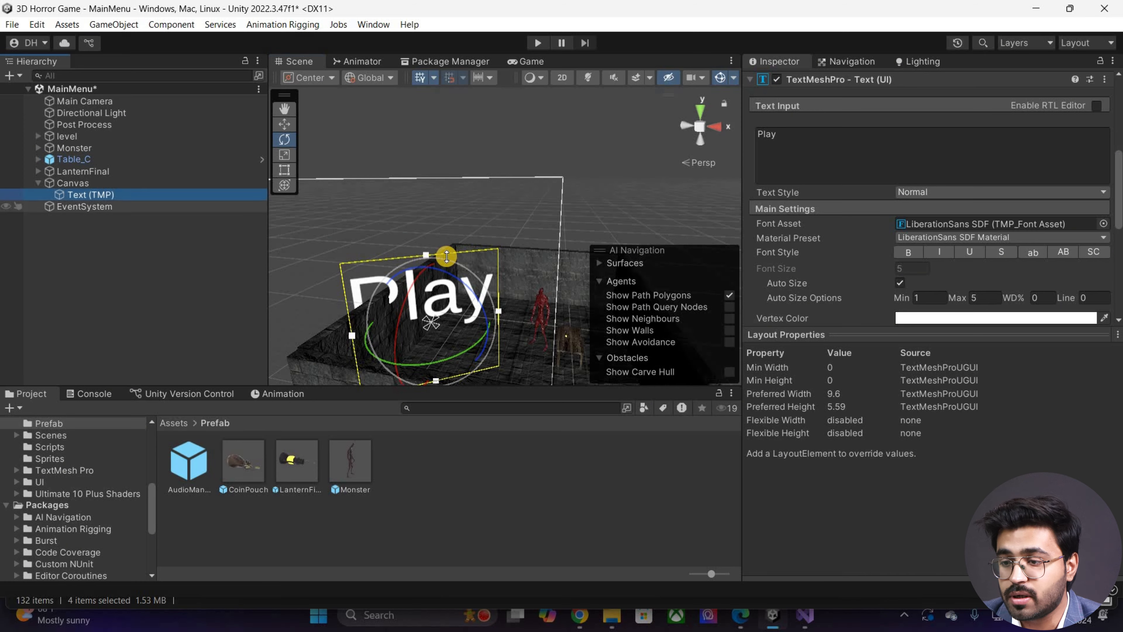
pyautogui.press('t')
pyautogui.moveTo(445, 256); pyautogui.dragTo(429, 226)
pyautogui.press('w')
pyautogui.moveTo(408, 287); pyautogui.dragTo(482, 332)
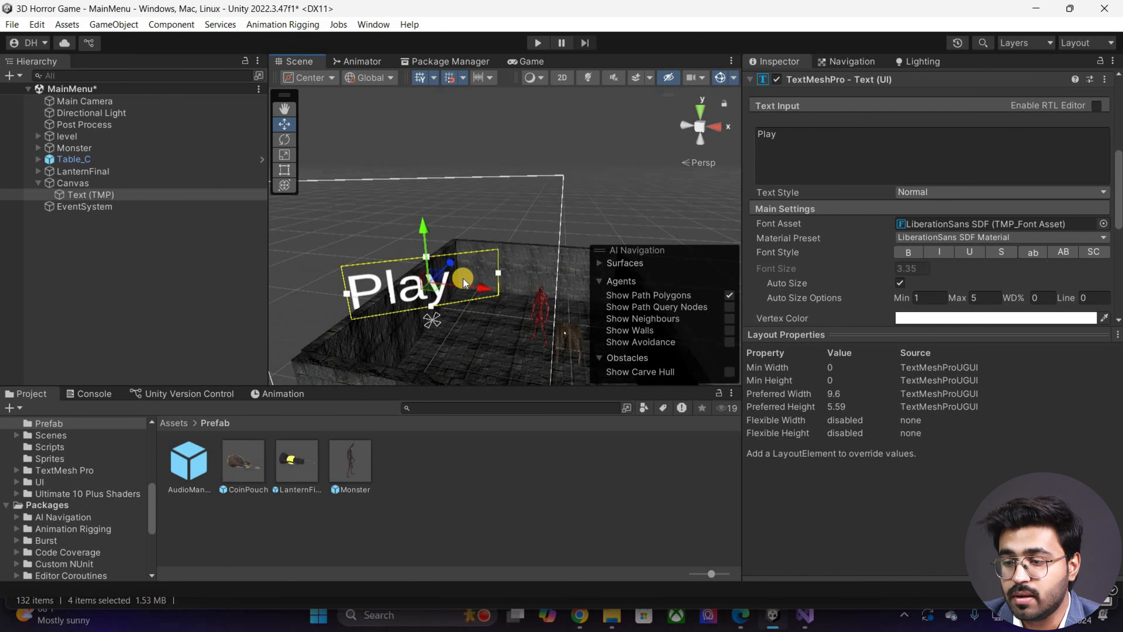
pyautogui.keyDown('alt'); pyautogui.moveTo(423, 216); pyautogui.dragTo(515, 61); pyautogui.keyUp('alt')
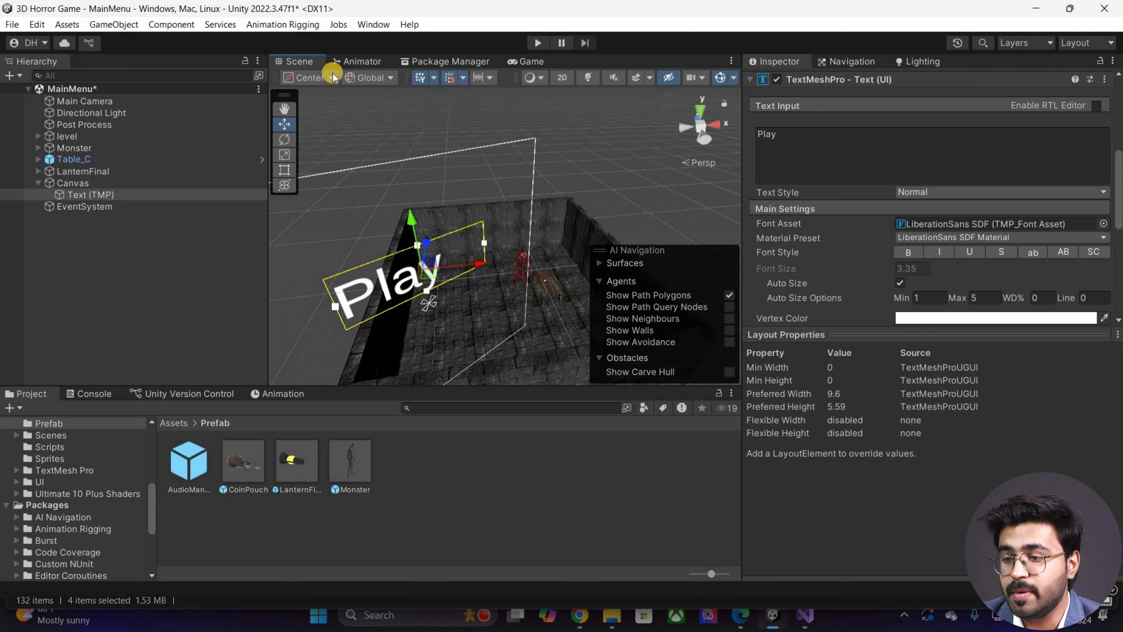
pyautogui.click(523, 63)
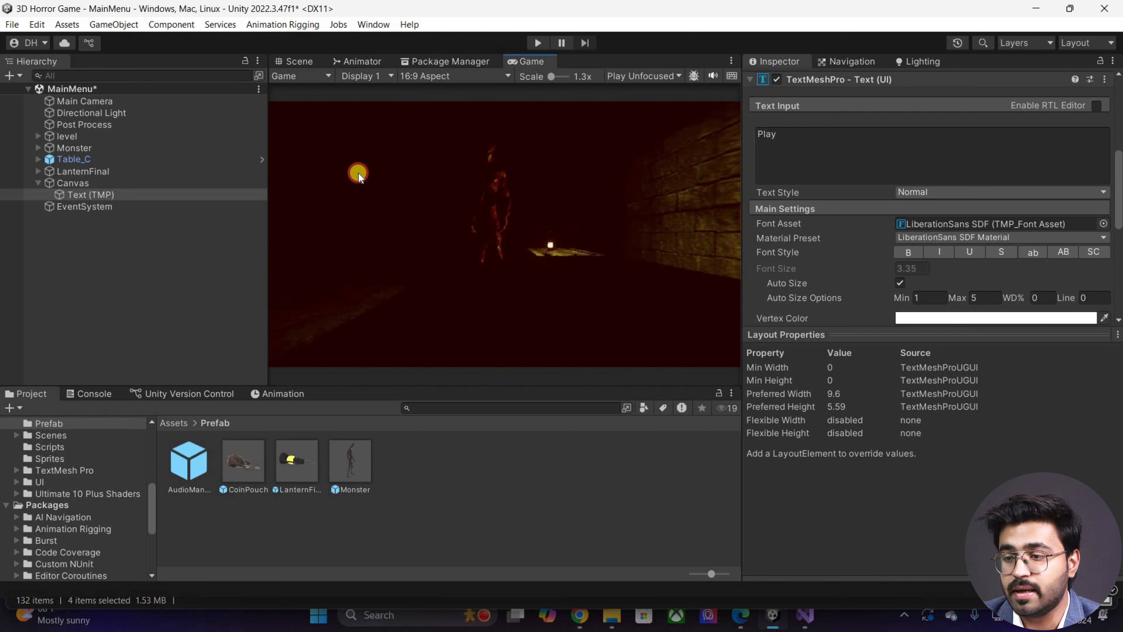
# Step: Switch the move handles to Local and shift the Play text along its own X axis to about 3.15, checking the Game view
pyautogui.click(296, 62)
pyautogui.keyDown('alt'); pyautogui.moveTo(352, 268); pyautogui.dragTo(466, 238); pyautogui.keyUp('alt')
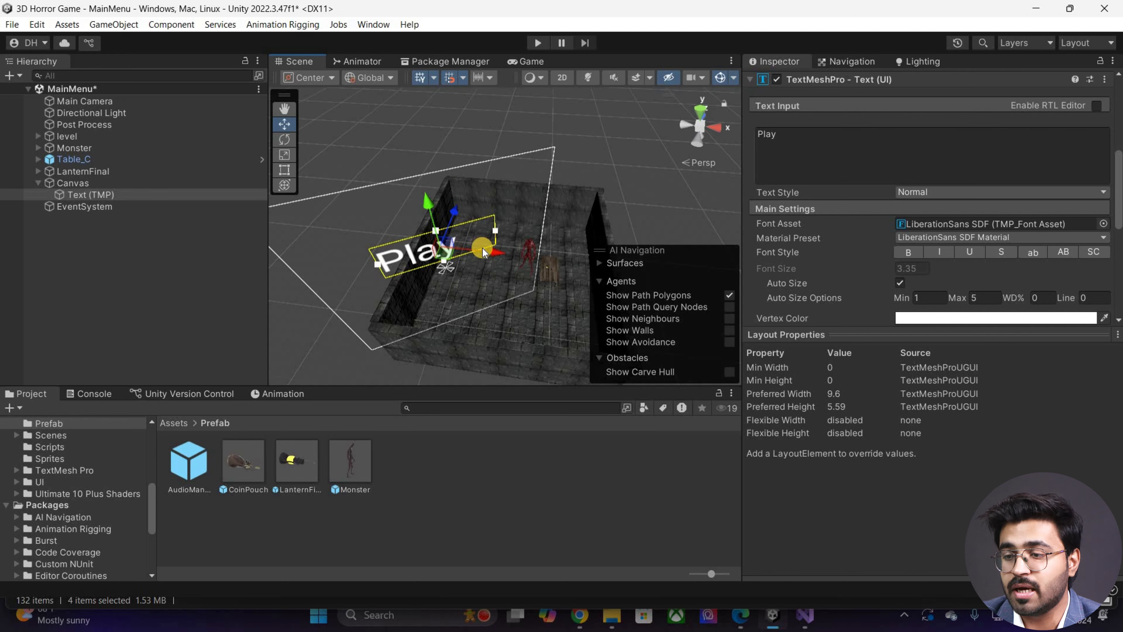
pyautogui.click(372, 84)
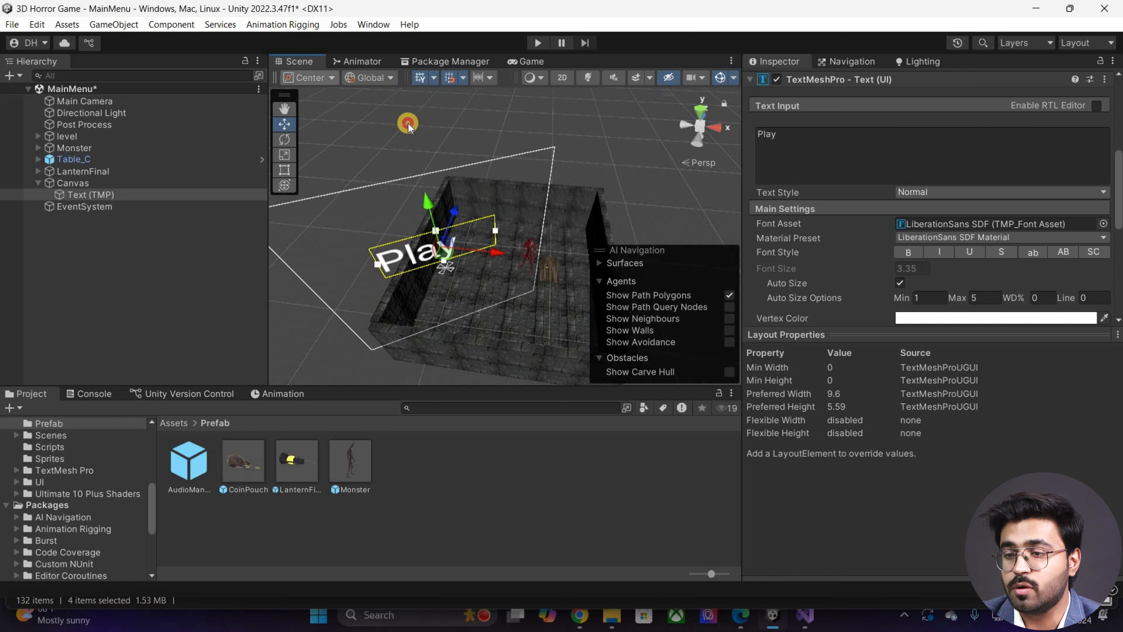
pyautogui.click(378, 110)
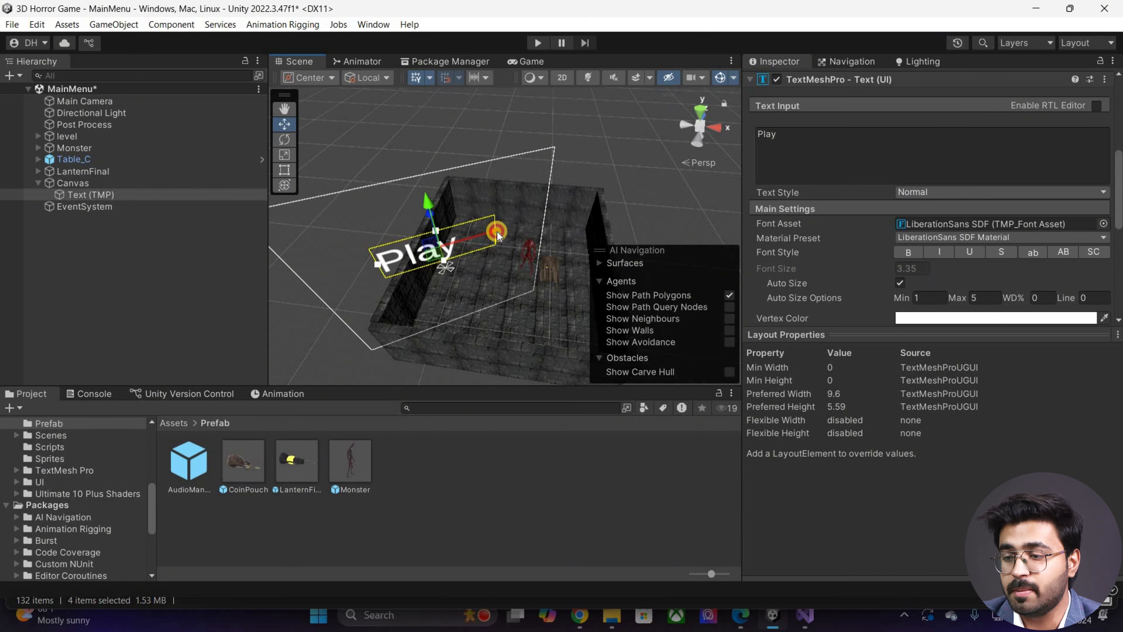
pyautogui.moveTo(496, 231); pyautogui.dragTo(516, 227)
pyautogui.moveTo(446, 211); pyautogui.dragTo(521, 228)
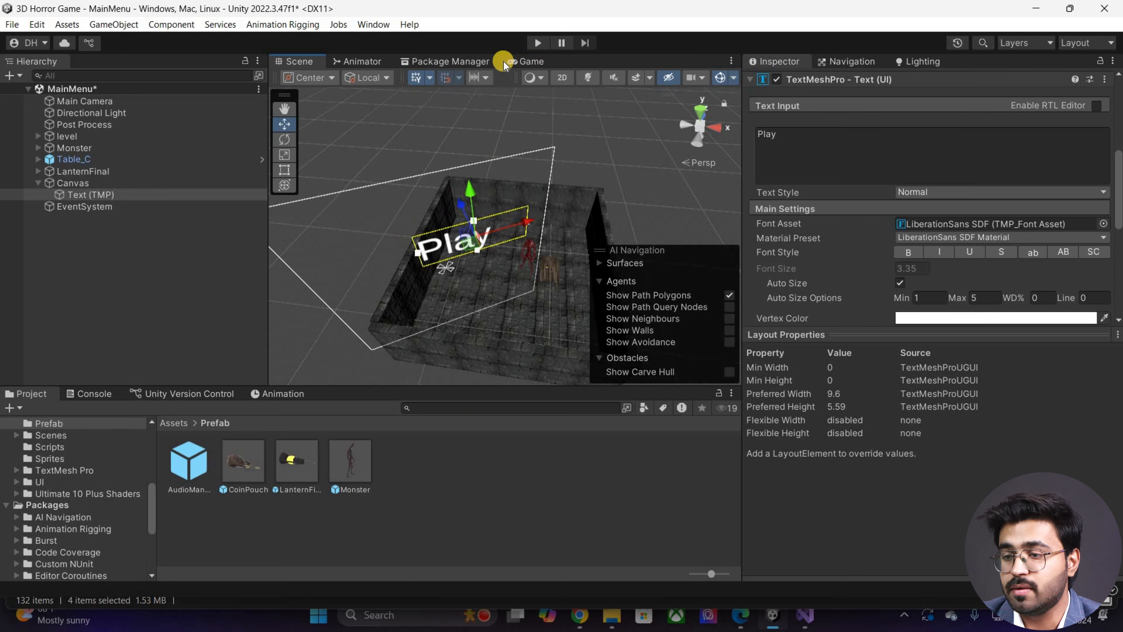
pyautogui.click(527, 61)
pyautogui.click(297, 61)
pyautogui.keyDown('alt'); pyautogui.moveTo(577, 129); pyautogui.dragTo(465, 212); pyautogui.keyUp('alt')
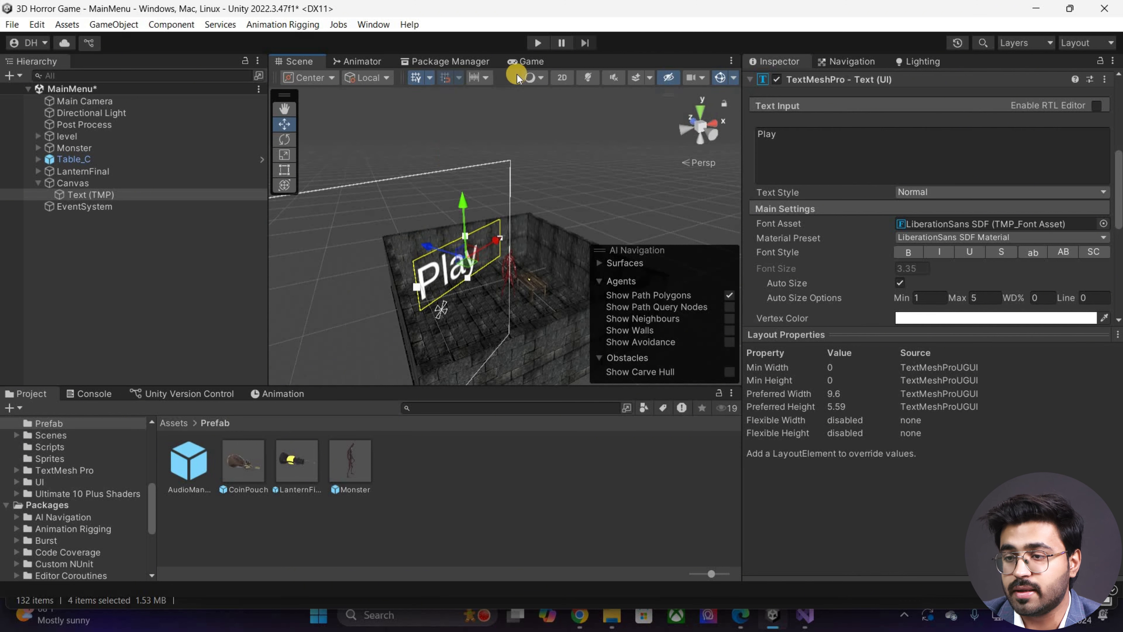
pyautogui.click(528, 62)
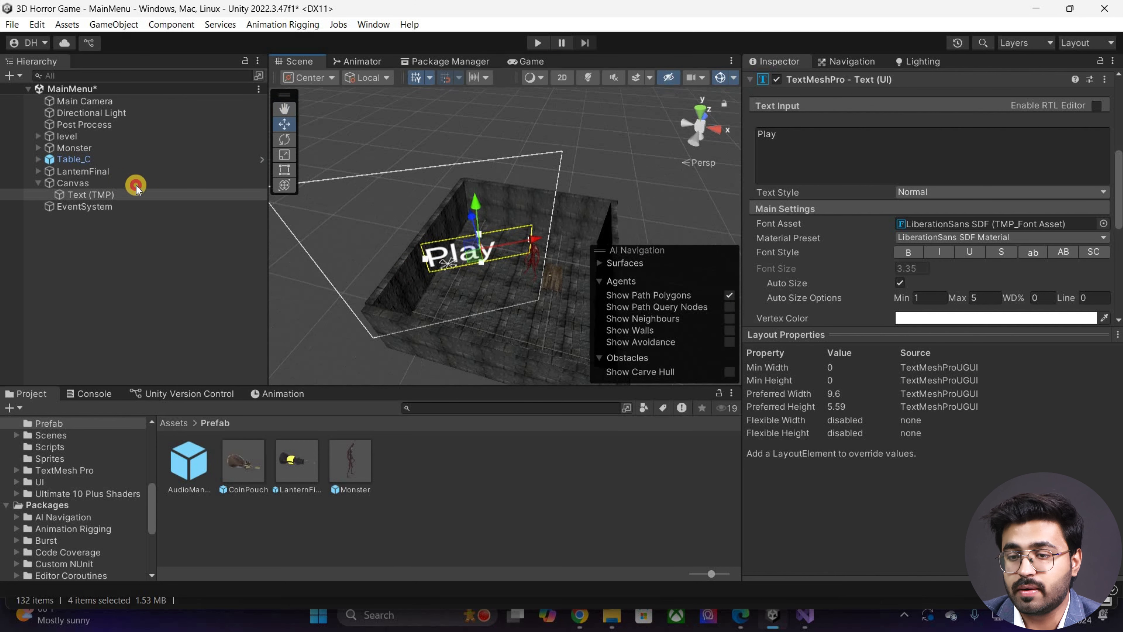
# Step: Move the Canvas along its local X axis to about X 3.19 and Z 5.84, and check it in the Game view
pyautogui.keyDown('alt'); pyautogui.moveTo(493, 256); pyautogui.dragTo(510, 252); pyautogui.keyUp('alt')
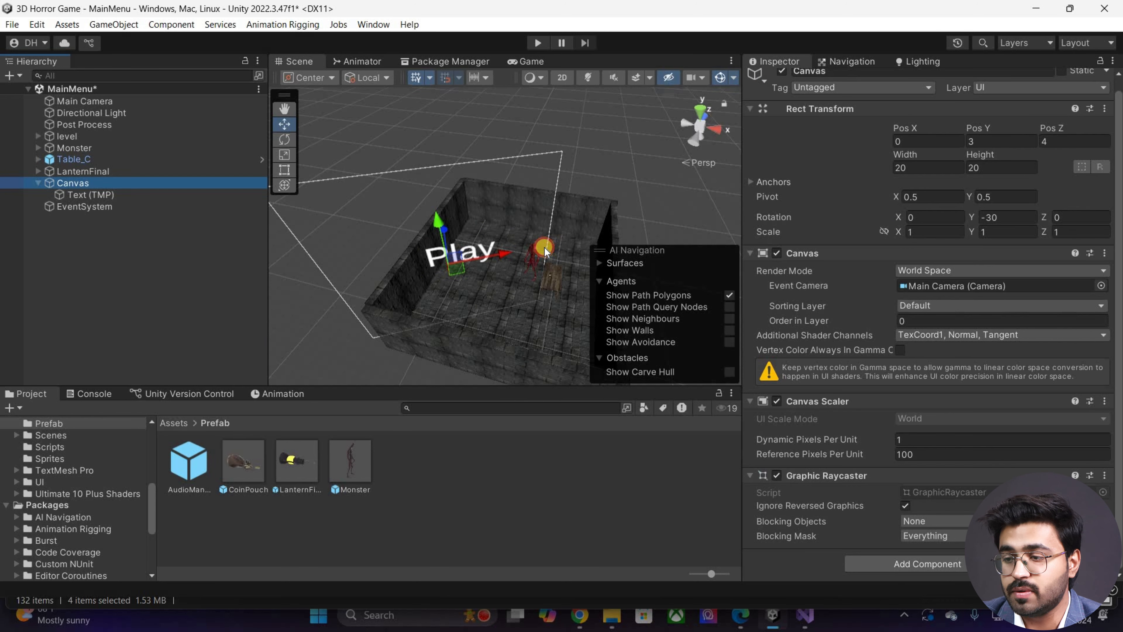
pyautogui.moveTo(544, 247); pyautogui.dragTo(539, 249)
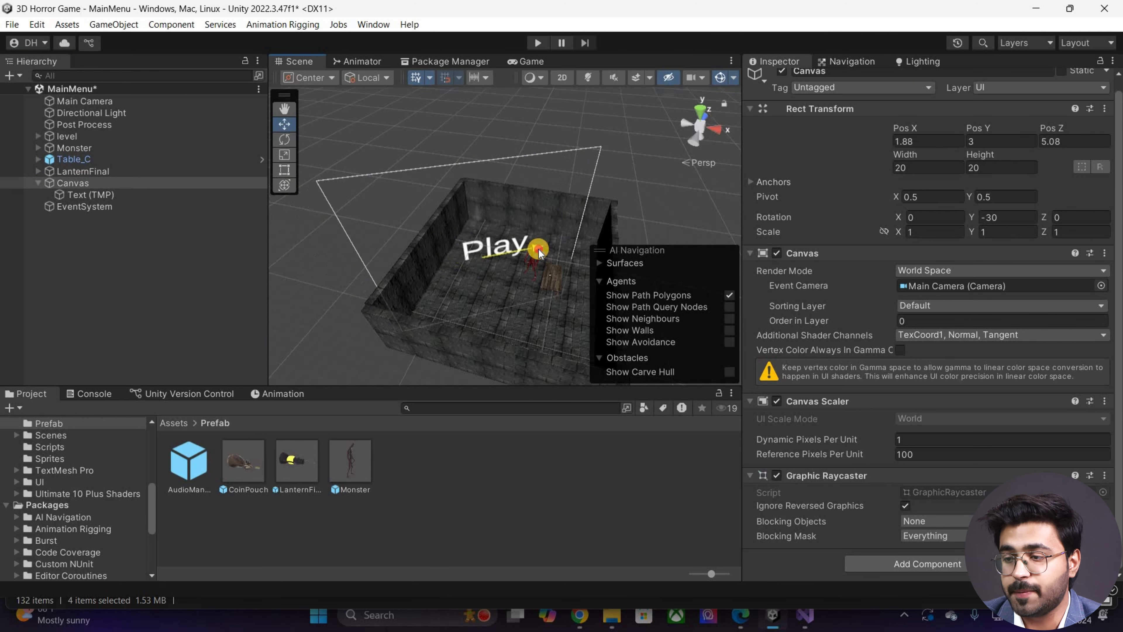
pyautogui.click(518, 62)
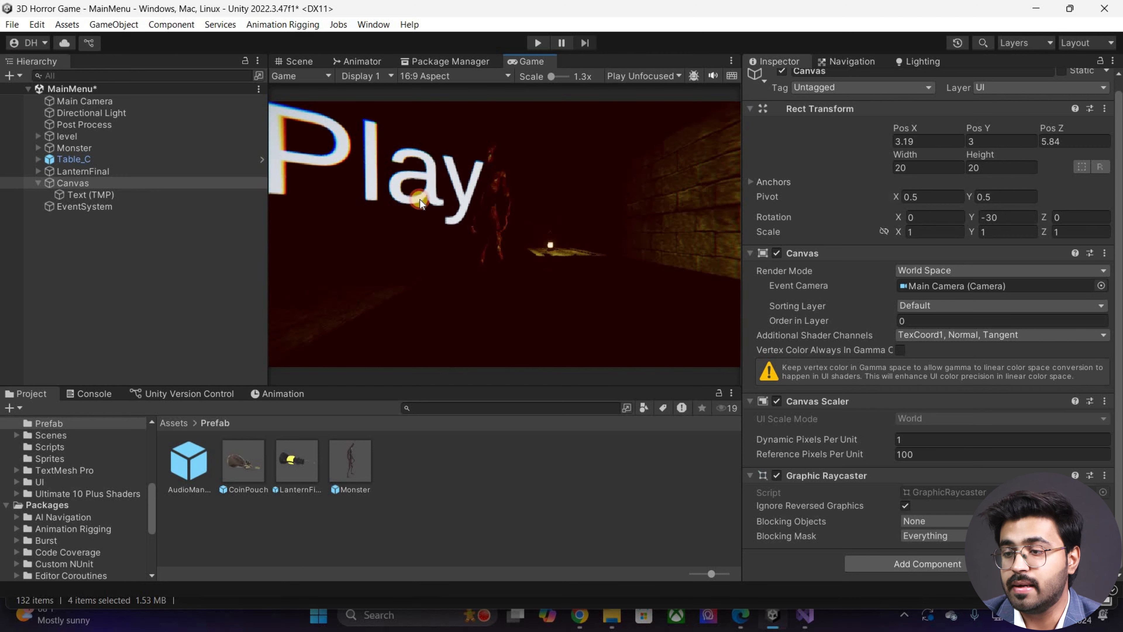
# Step: Shrink the Play text's rectangle to about 9.18 wide and 1.84 high, and check it in the Game view
pyautogui.click(90, 195)
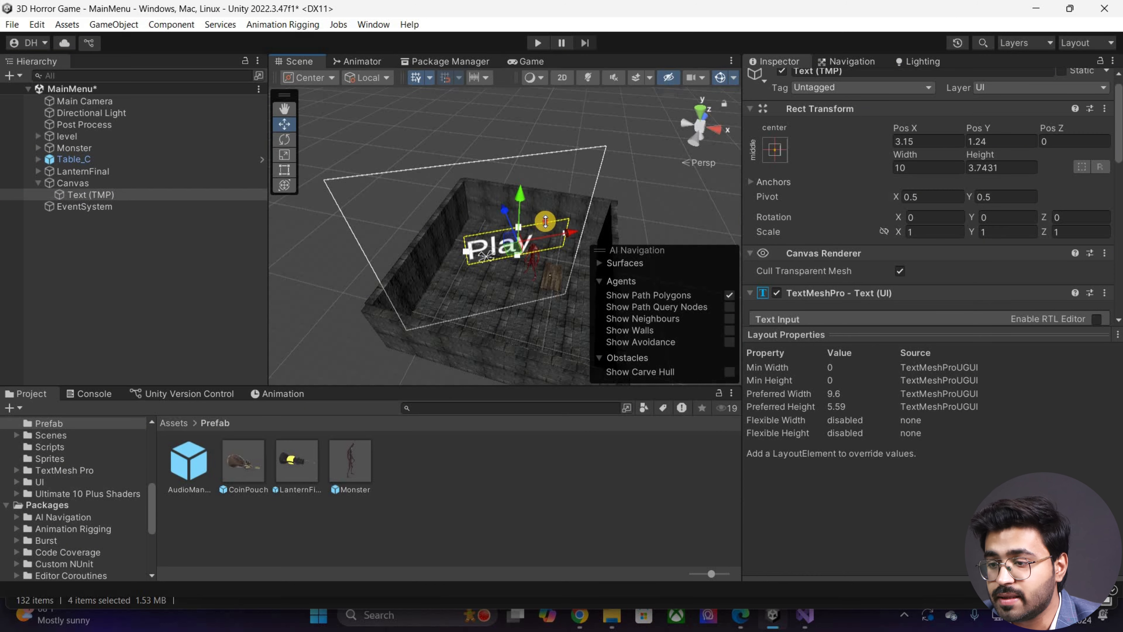
pyautogui.scroll(2, 544, 230)
pyautogui.press('t')
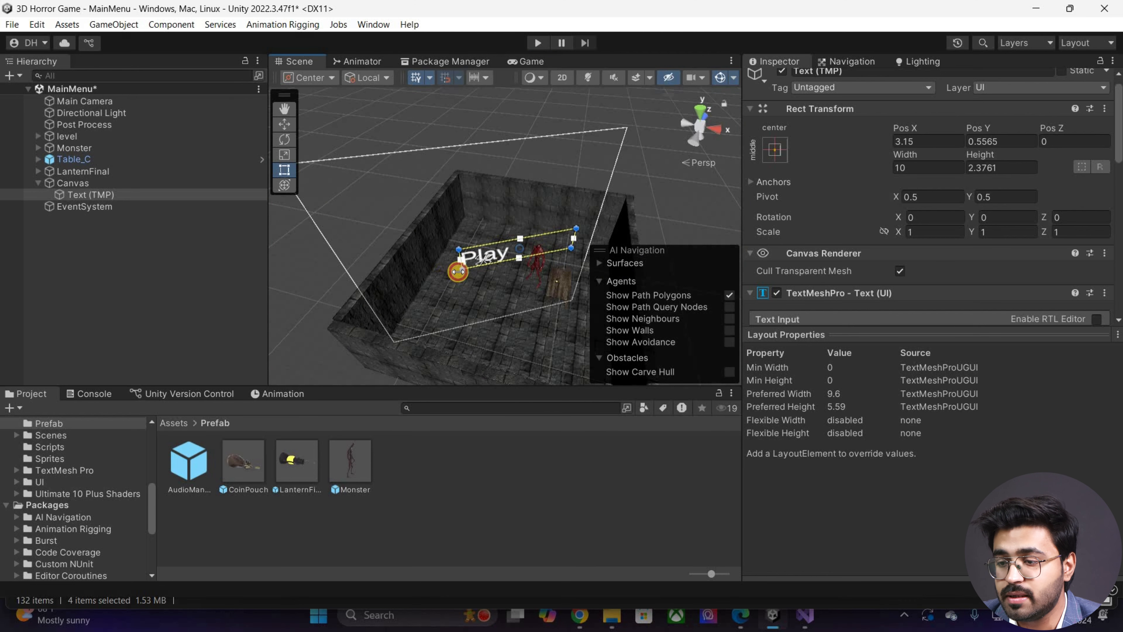
pyautogui.scroll(2, 482, 256)
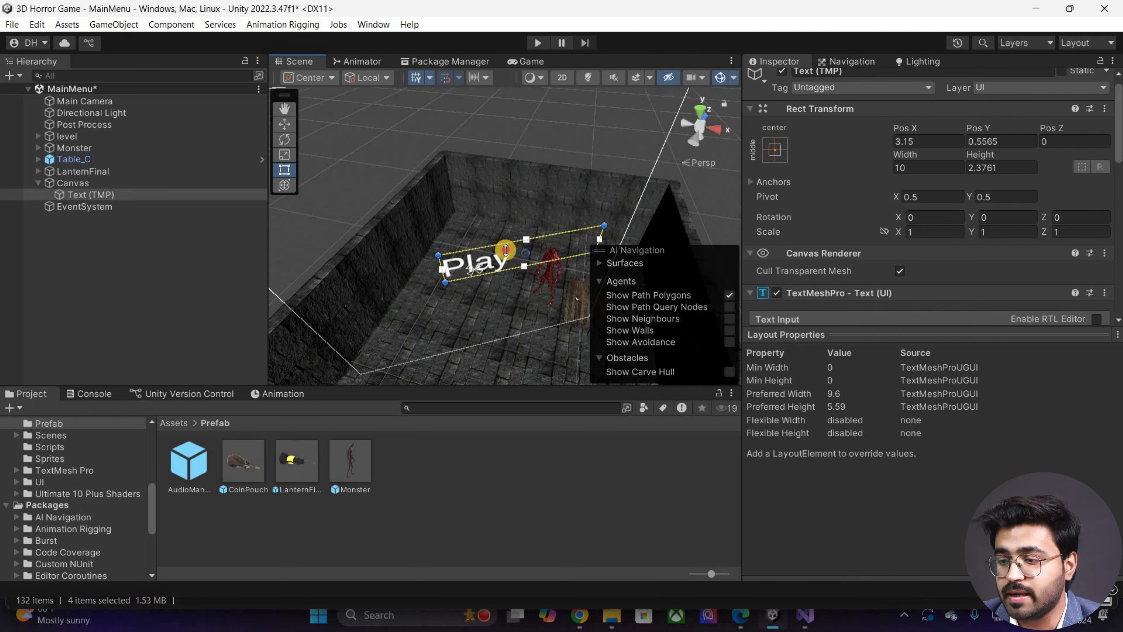
pyautogui.moveTo(505, 250); pyautogui.dragTo(384, 238)
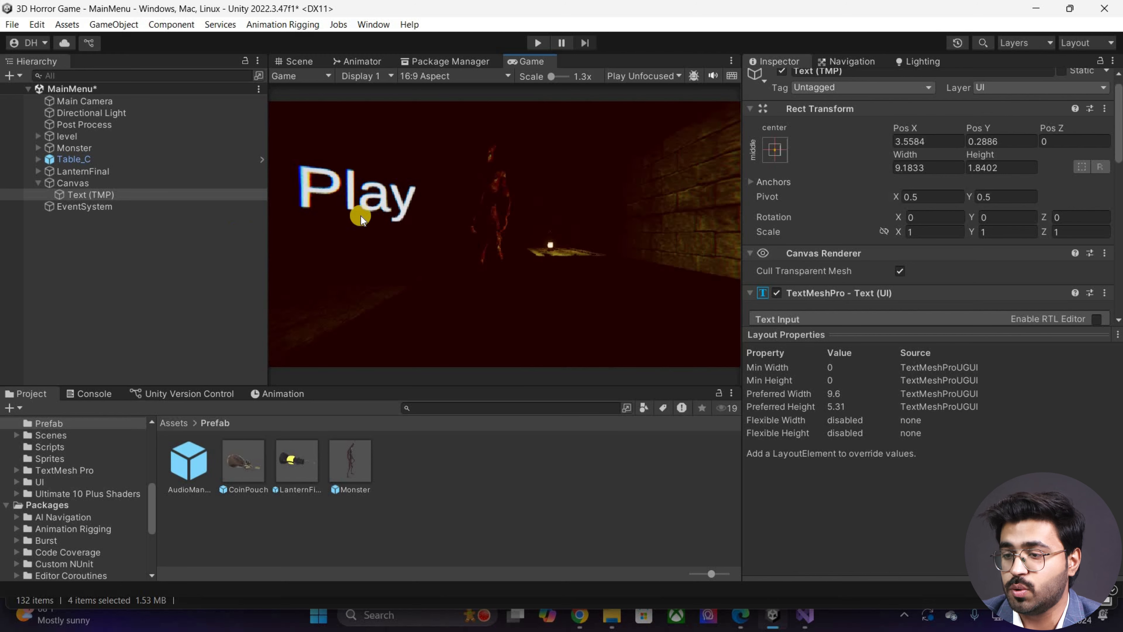
pyautogui.scroll(-10, 937, 250)
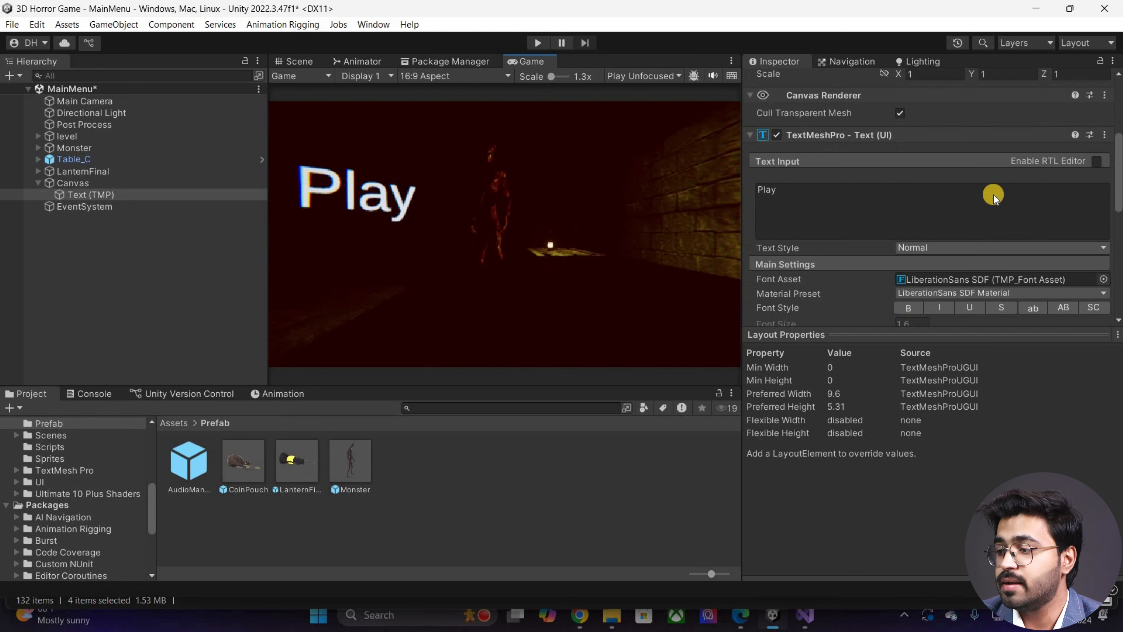
# Step: Change the Play text's font asset to death-rock.regular SDF and collapse its TextMeshPro settings
pyautogui.click(1103, 160)
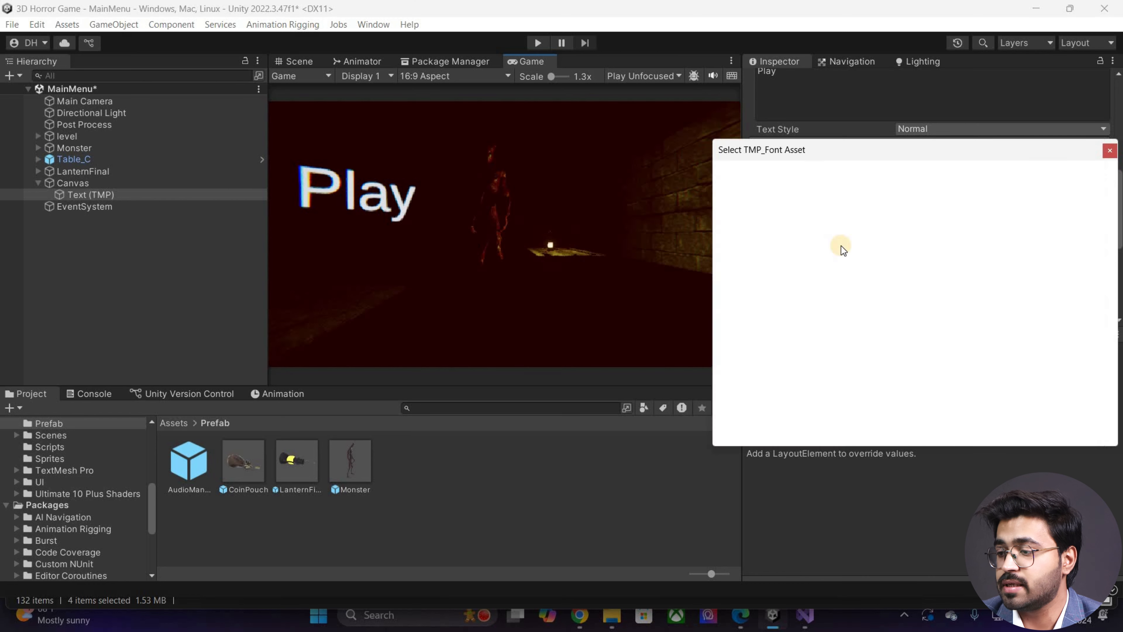
pyautogui.click(840, 239)
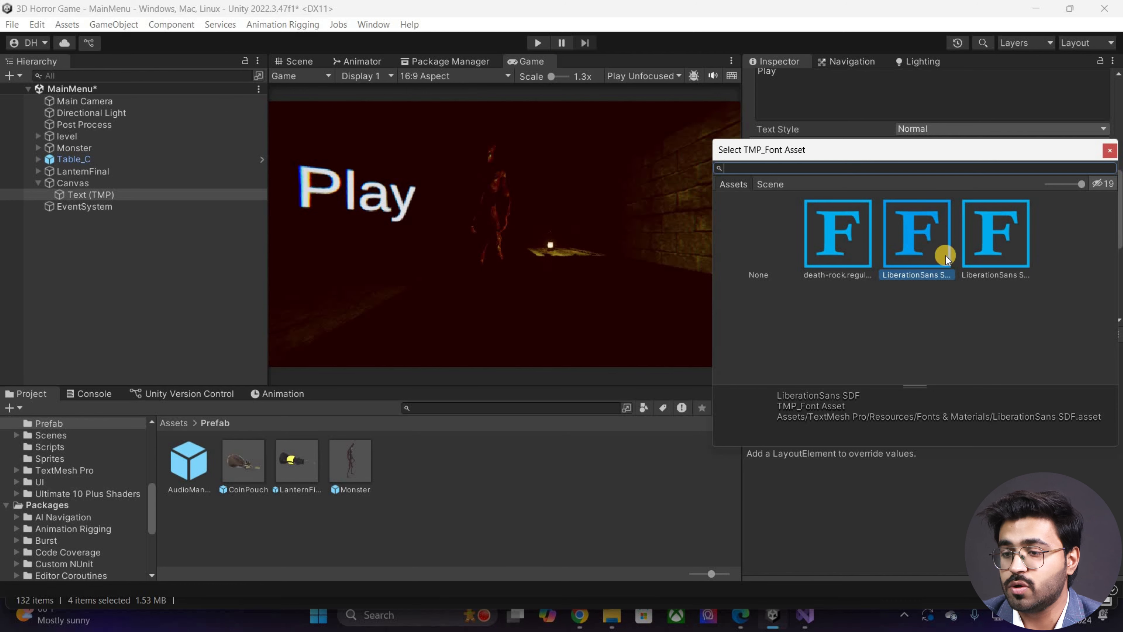
pyautogui.click(1110, 151)
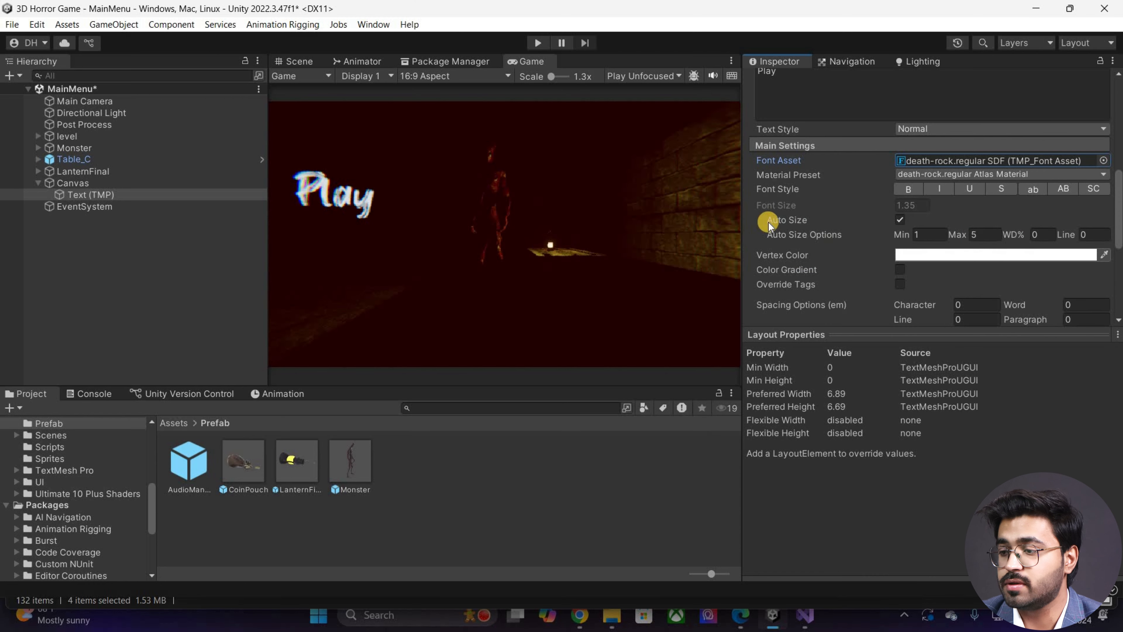
pyautogui.scroll(-3, 757, 153)
pyautogui.scroll(6, 754, 174)
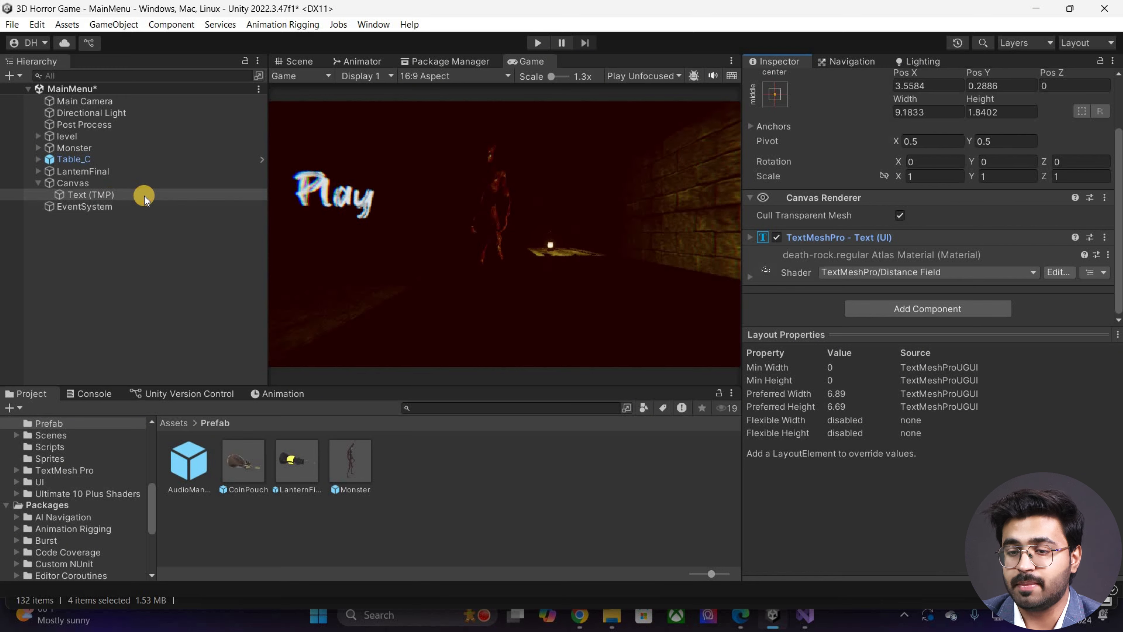
# Step: Rename the Text (TMP) object under the Canvas to Play
pyautogui.click(144, 196)
pyautogui.click(145, 196)
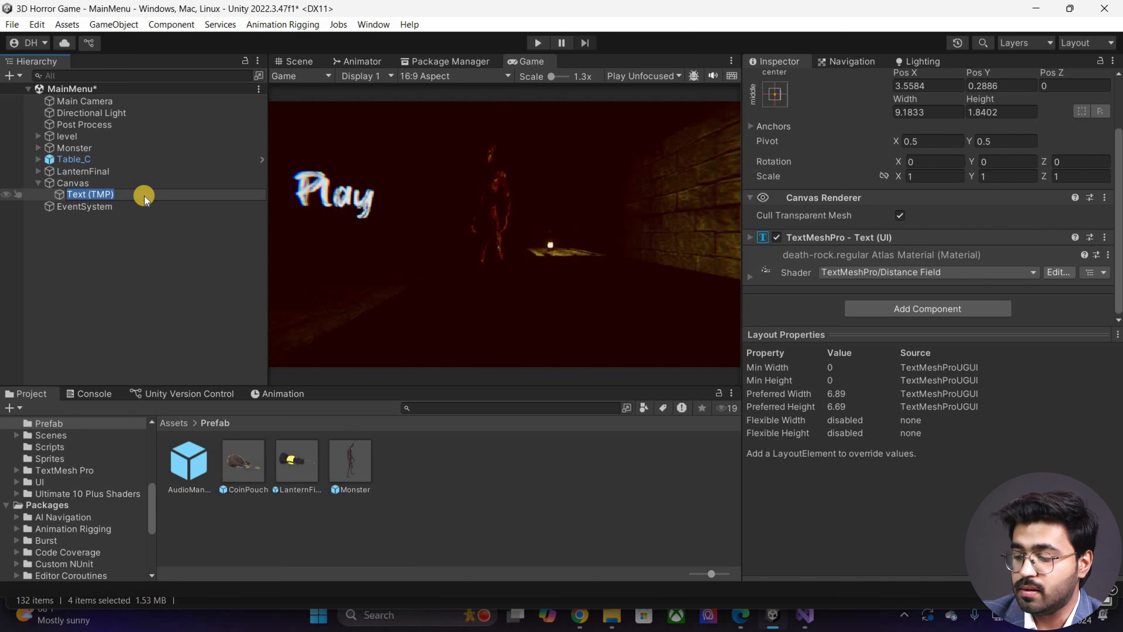
pyautogui.write('Play')
pyautogui.press('Return')
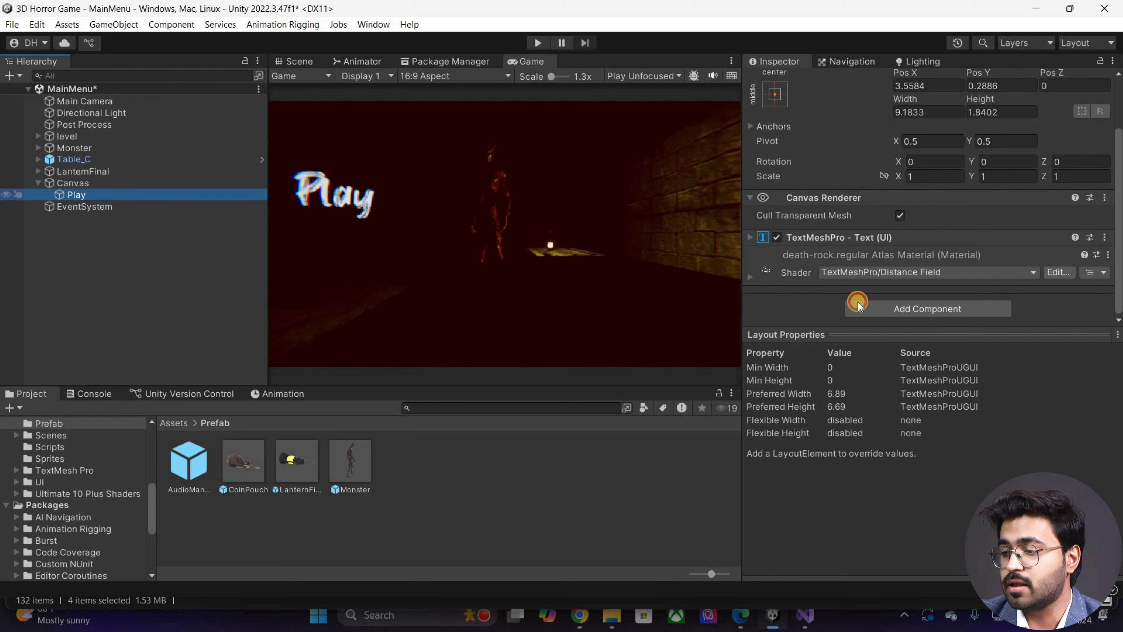
# Step: Add a Button component to the Play text object
pyautogui.click(858, 305)
pyautogui.write('butt')
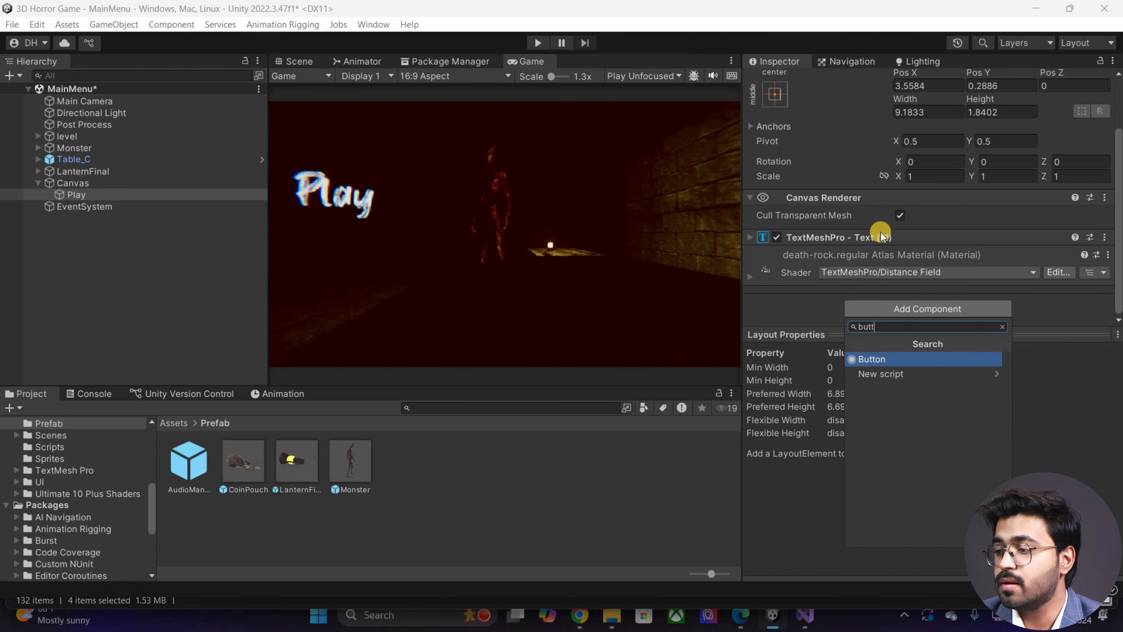
pyautogui.press('Return')
pyautogui.scroll(-3, 823, 174)
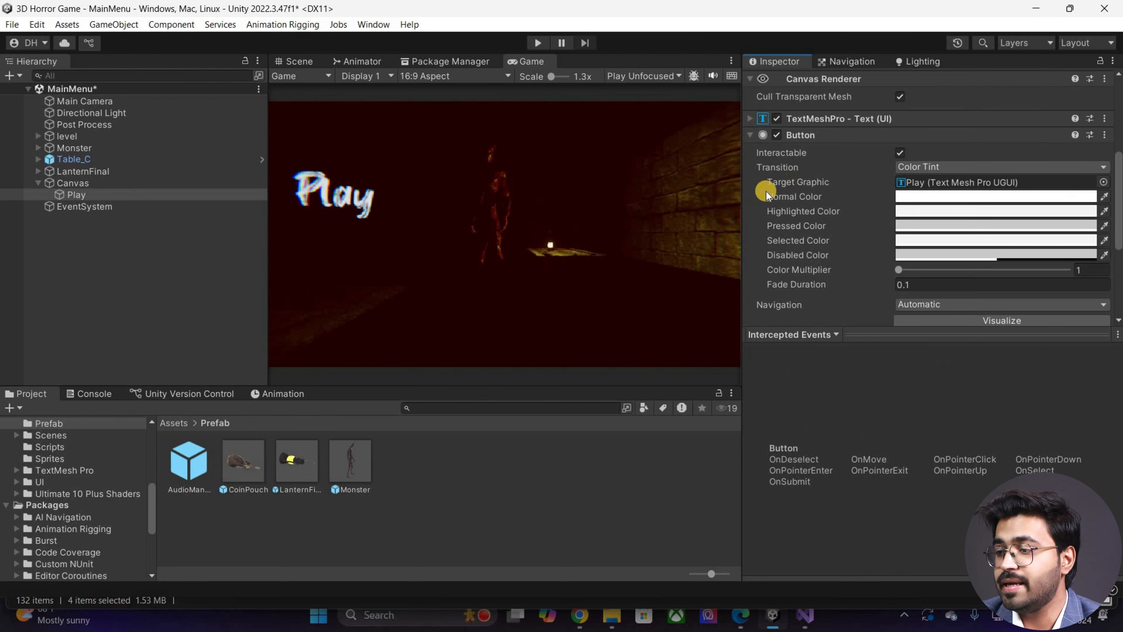
pyautogui.scroll(2, 905, 256)
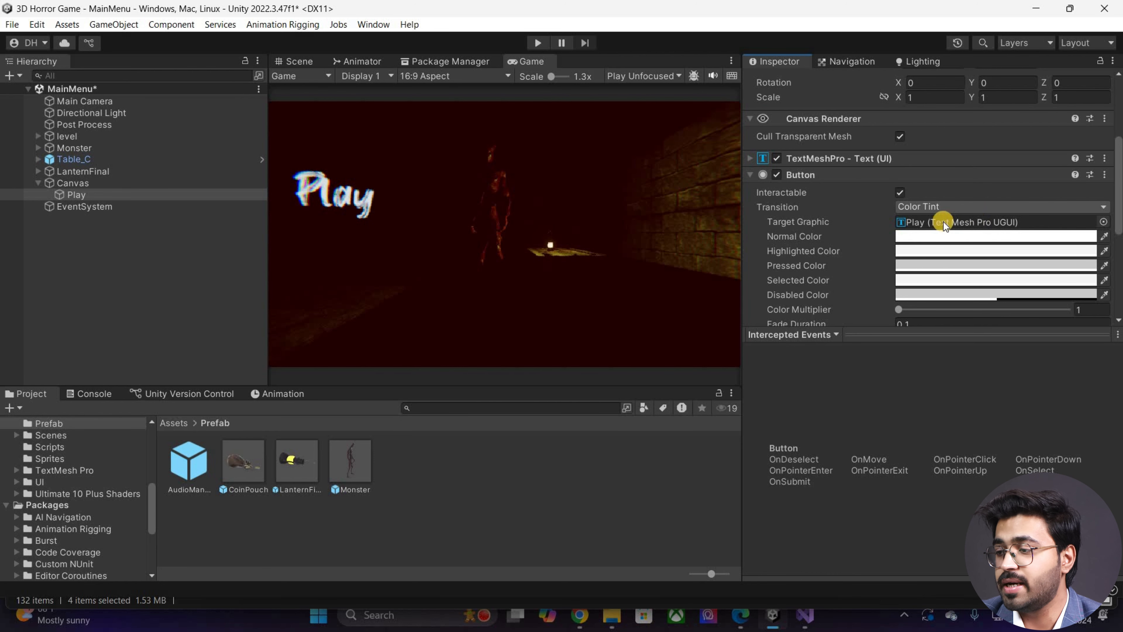
# Step: Set the Play button's Highlighted Color to a bright orange-red, leaving Normal Color white
pyautogui.click(932, 235)
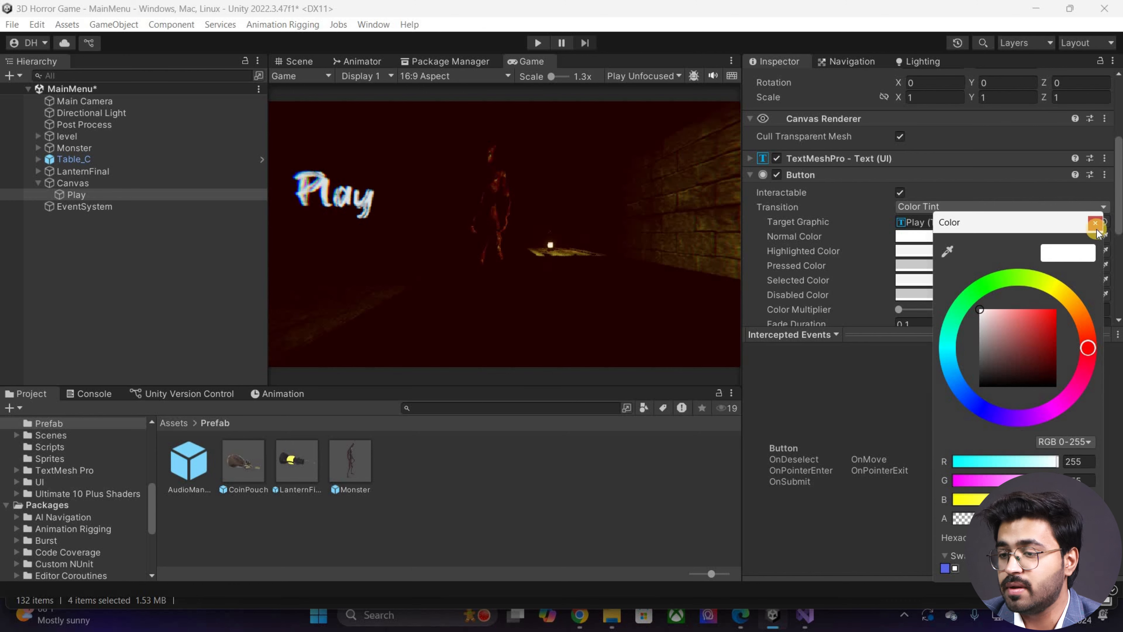
pyautogui.click(925, 253)
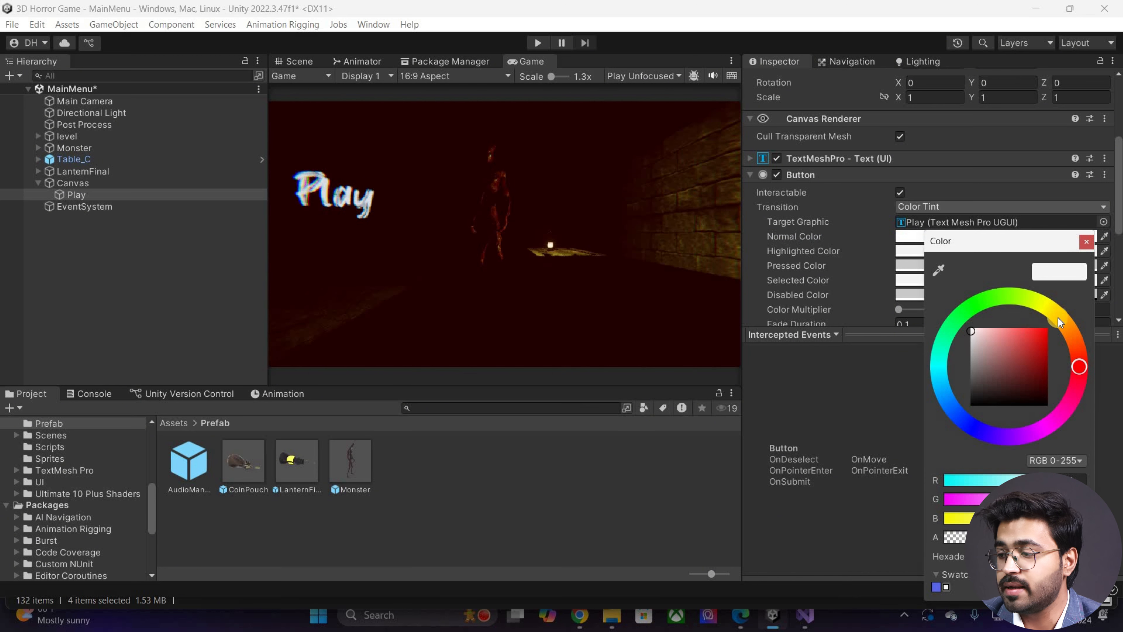
pyautogui.moveTo(1058, 317)
pyautogui.mouseDown()
pyautogui.moveTo(1069, 353)
pyautogui.moveTo(1030, 339)
pyautogui.moveTo(1036, 326)
pyautogui.moveTo(1065, 330)
pyautogui.moveTo(1077, 361)
pyautogui.mouseUp()
pyautogui.click(1036, 328)
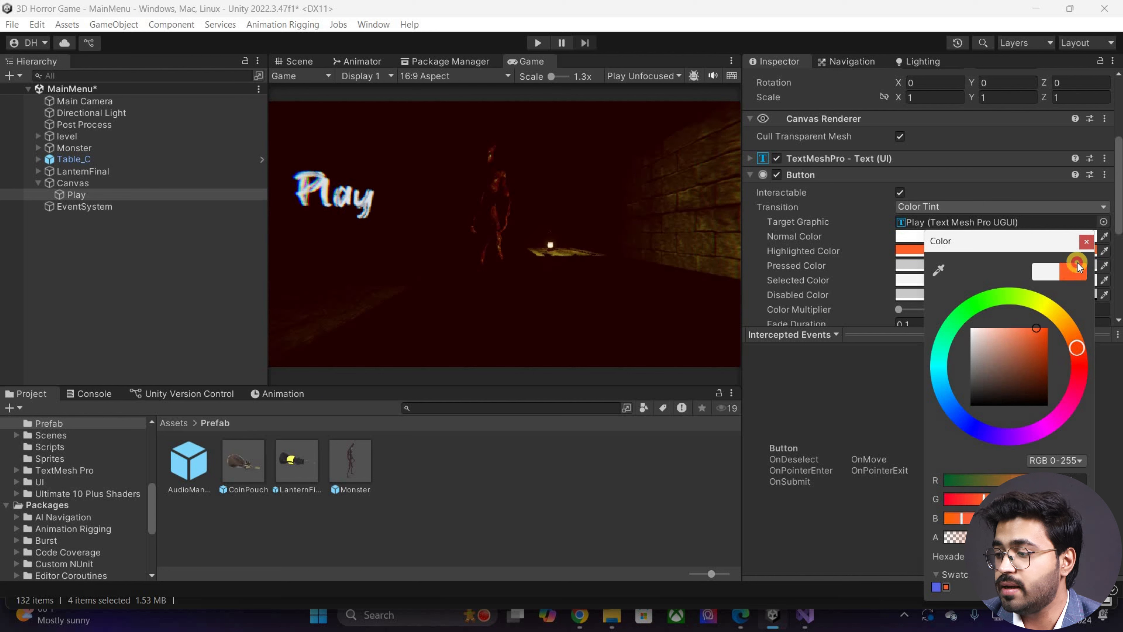
# Step: Set the Play button's Pressed Color to pure red and its Selected Color to dark red
pyautogui.click(934, 270)
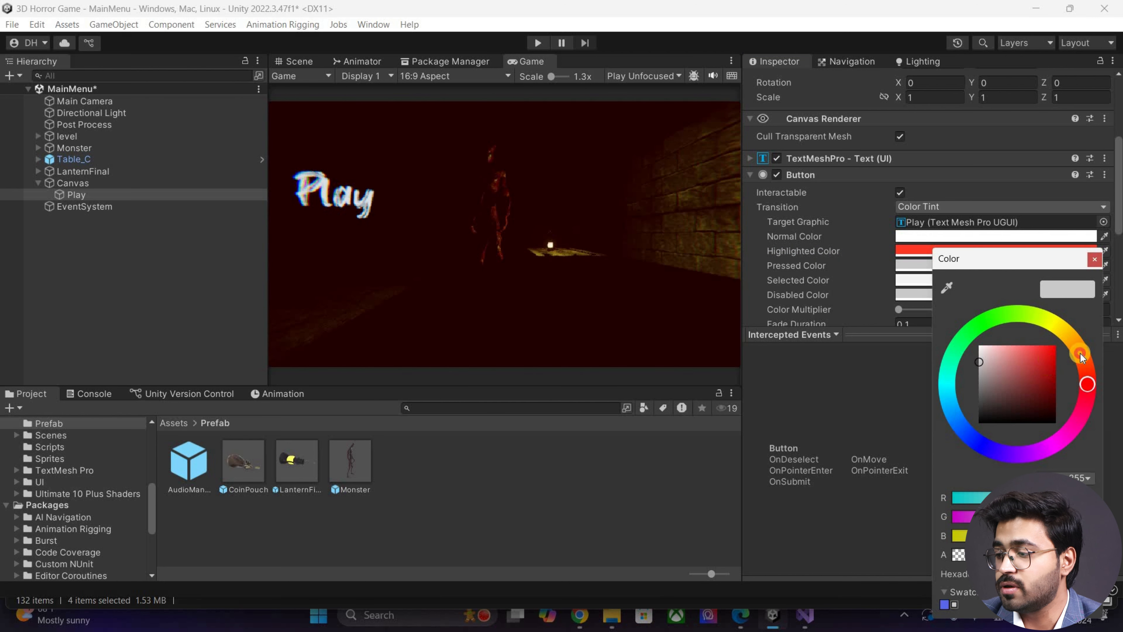
pyautogui.click(1055, 349)
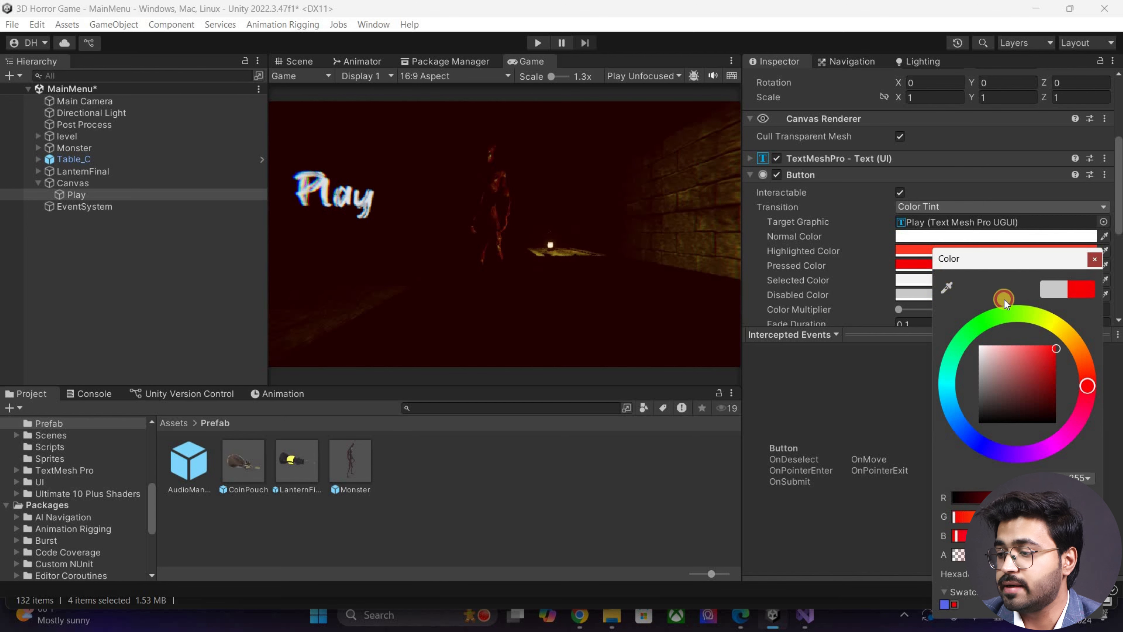
pyautogui.click(1003, 286)
pyautogui.click(1063, 375)
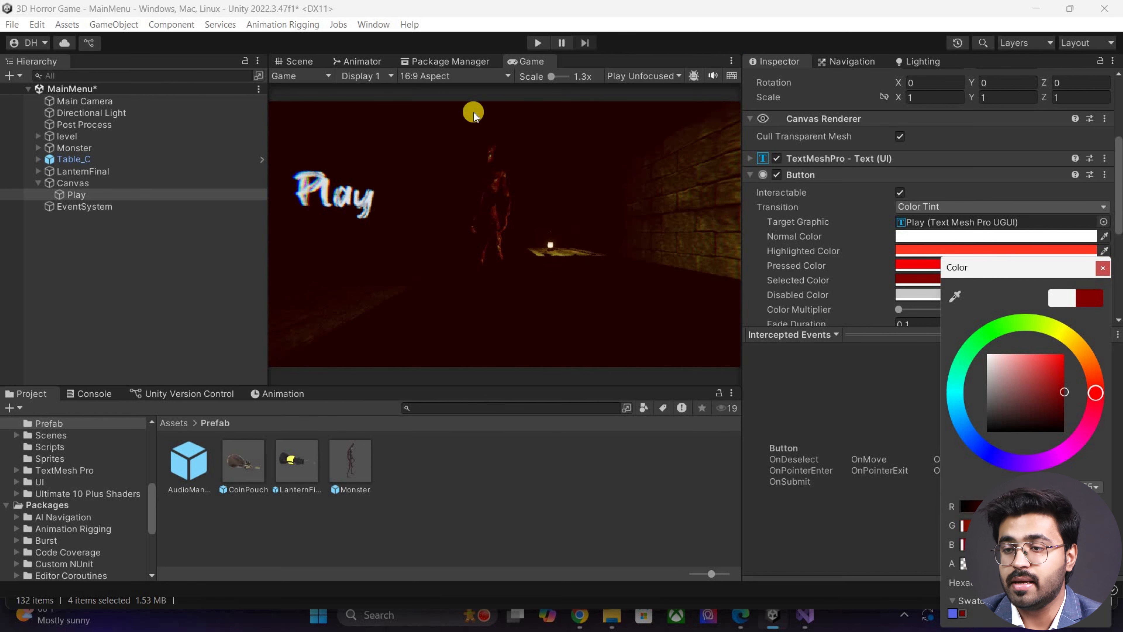
# Step: Save the MainMenu scene and briefly run the game to test the Play button's color changes
pyautogui.click(532, 60)
pyautogui.hotkey('ctrl', 's')
pyautogui.click(540, 42)
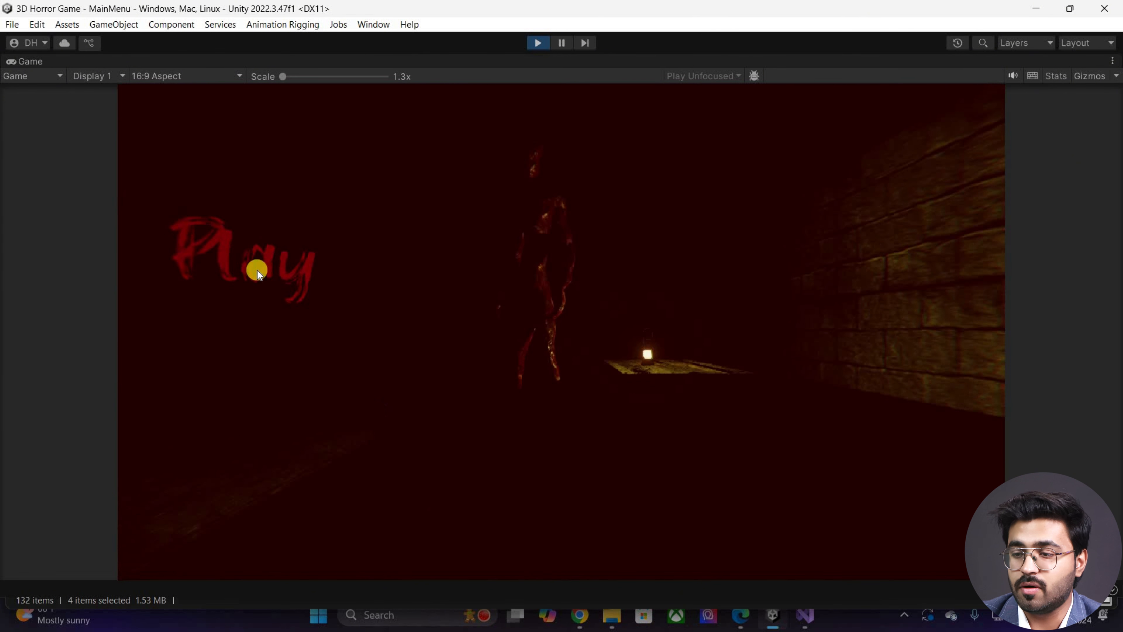
pyautogui.click(543, 43)
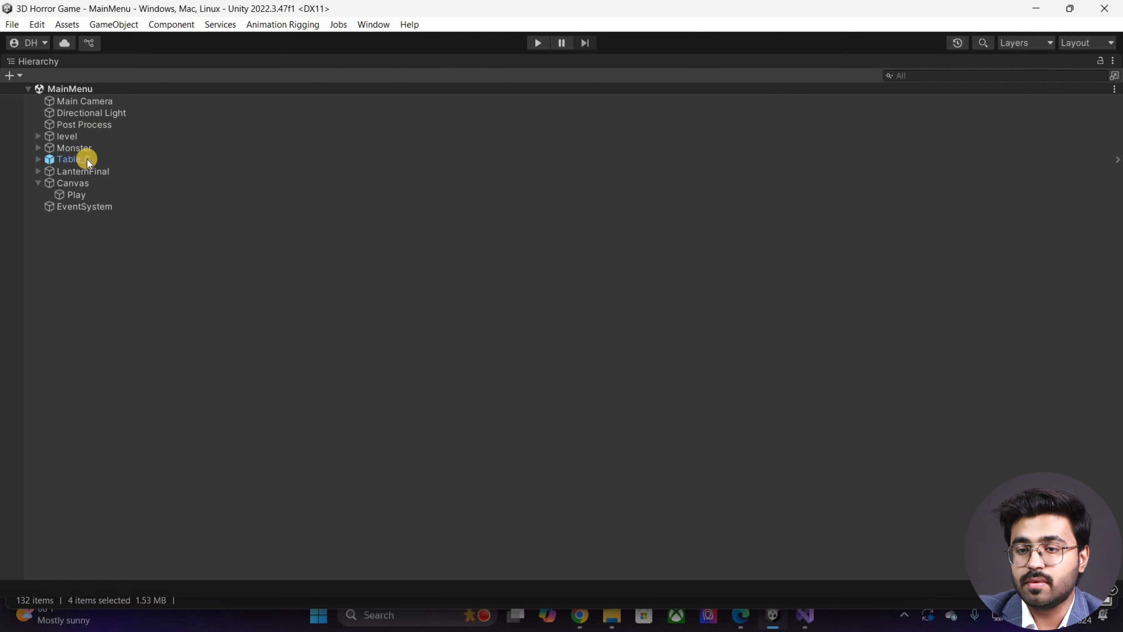
# Step: Duplicate the Play button and move the copy below the original to about Pos Y -1.96
pyautogui.click(92, 195)
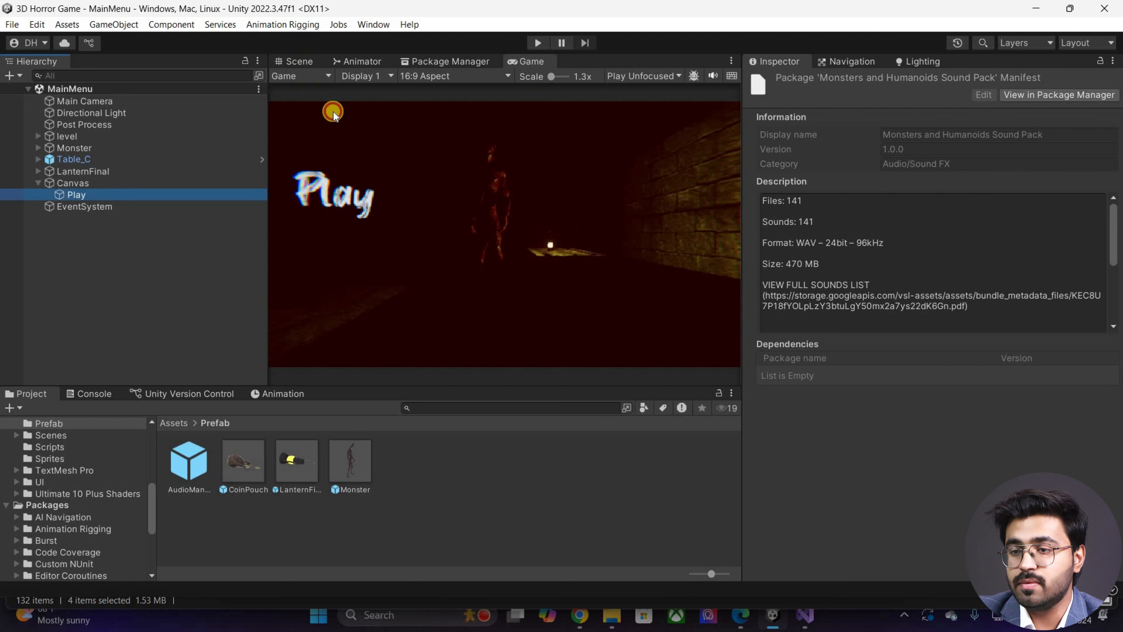
pyautogui.hotkey('ctrl', '1')
pyautogui.hotkey('ctrl', 'd')
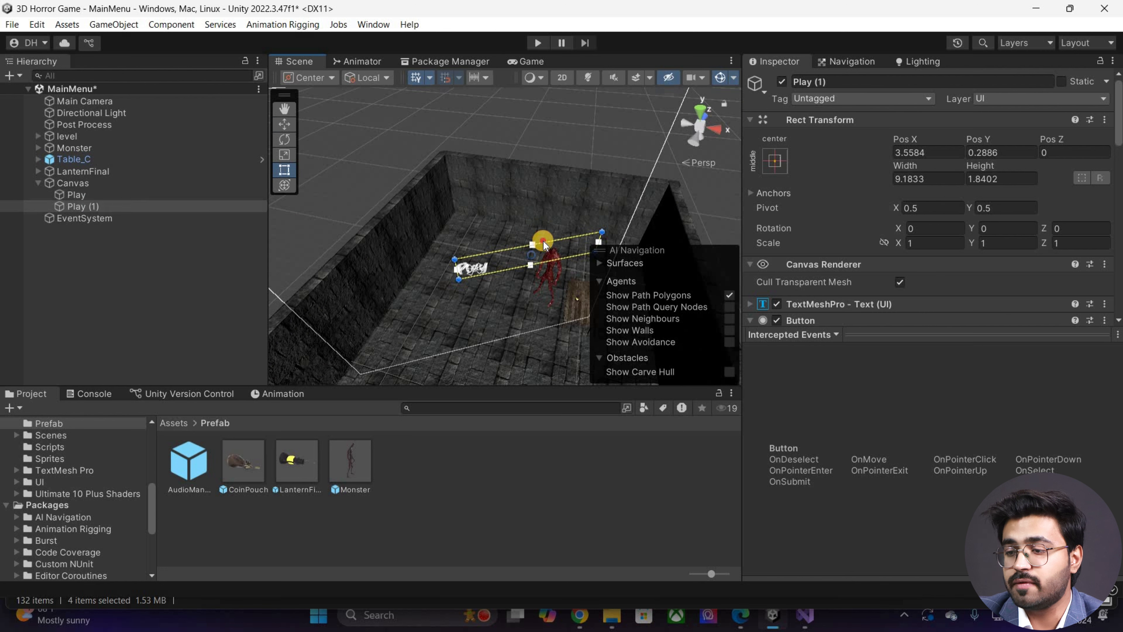
pyautogui.moveTo(536, 212); pyautogui.dragTo(545, 241)
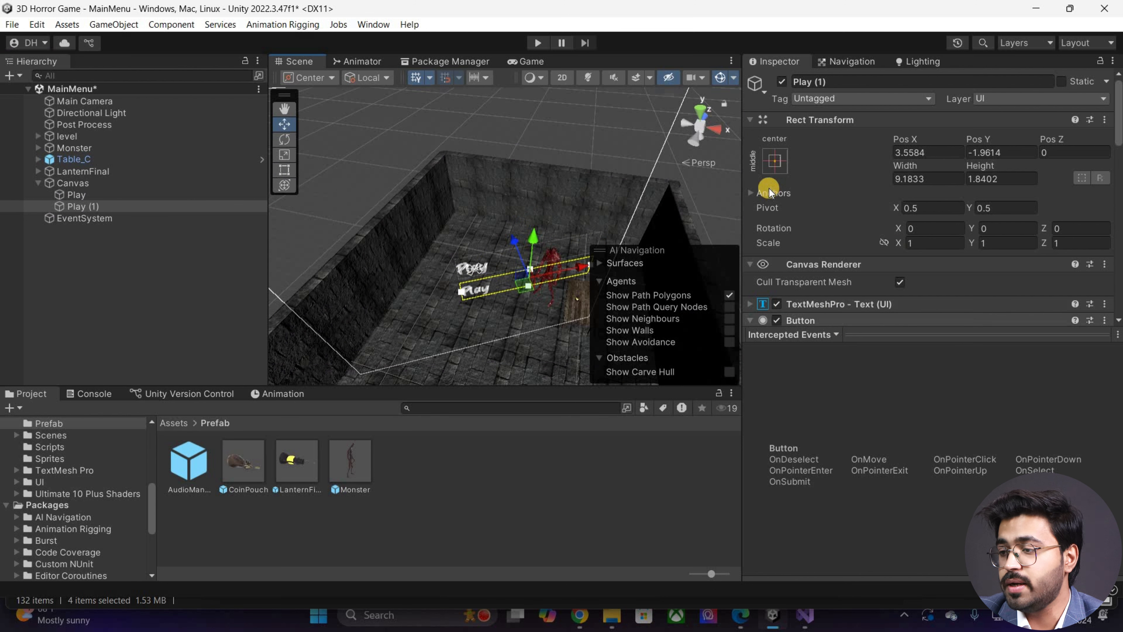
# Step: Change the duplicated button's text to Quit, check it in the Game view, and rename the object Quit
pyautogui.scroll(-3, 769, 189)
pyautogui.click(753, 185)
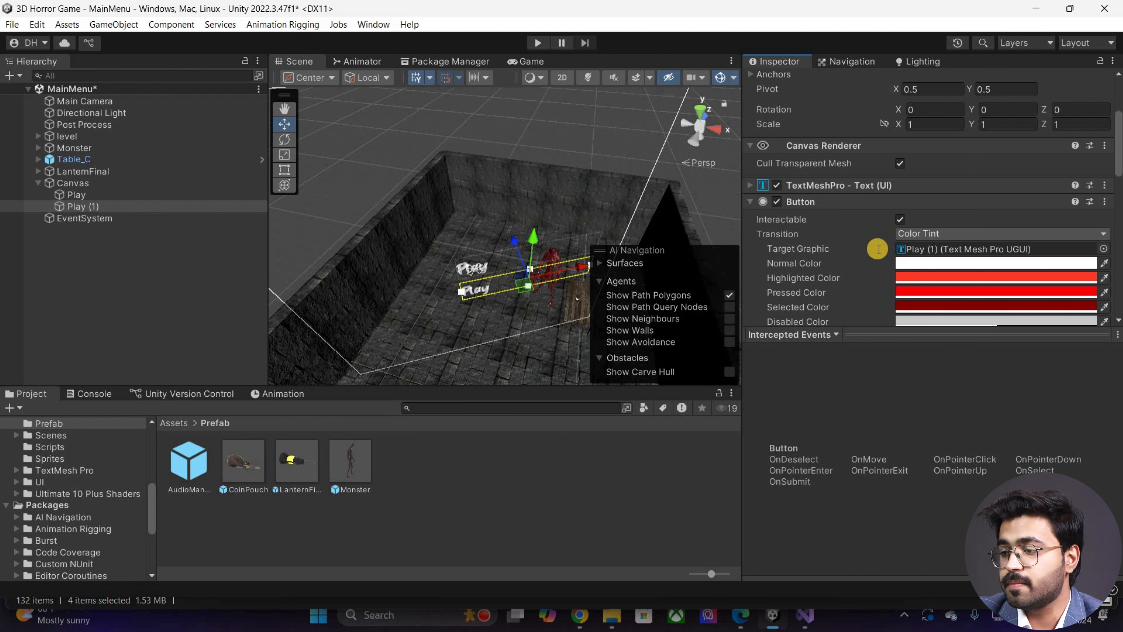
pyautogui.write('Quit')
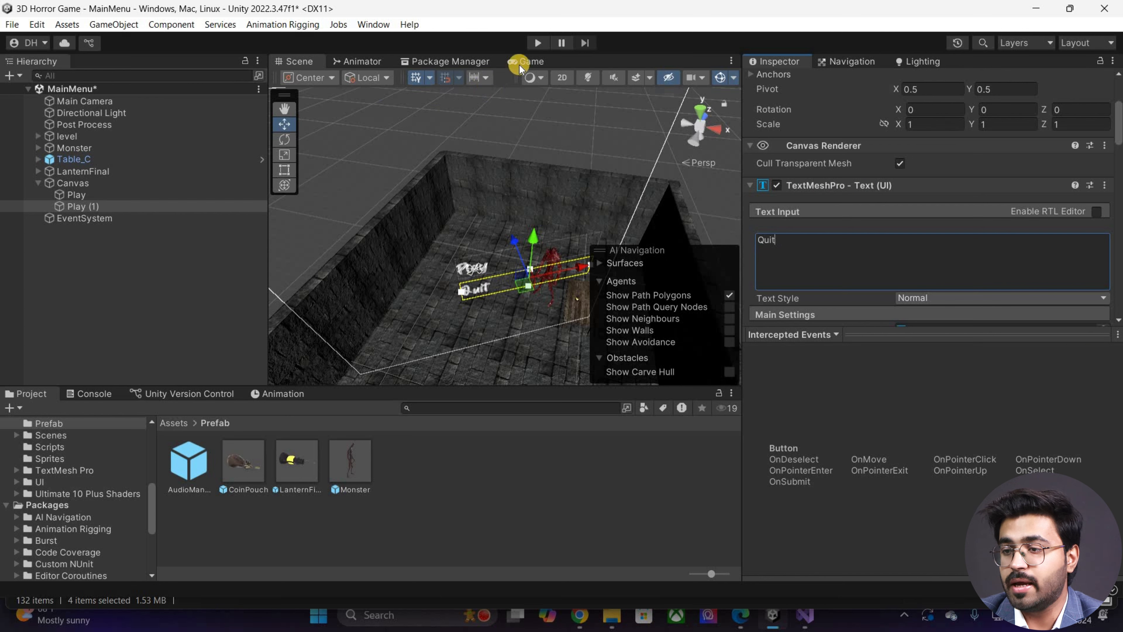
pyautogui.click(519, 65)
pyautogui.click(119, 210)
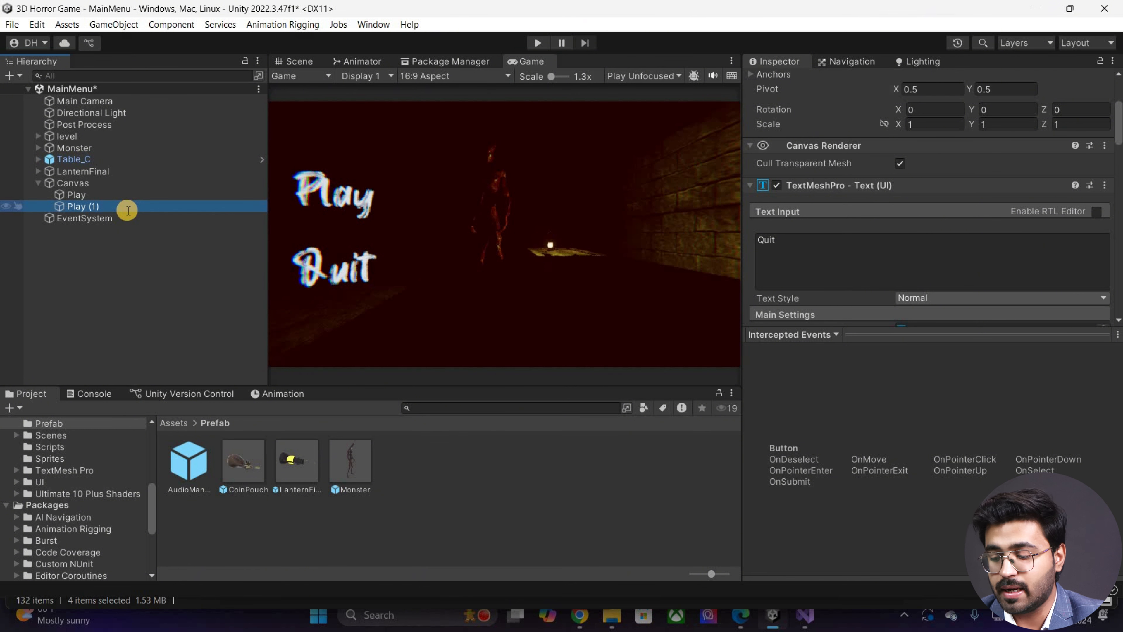
pyautogui.press('F2')
pyautogui.write('Quit')
pyautogui.press('Return')
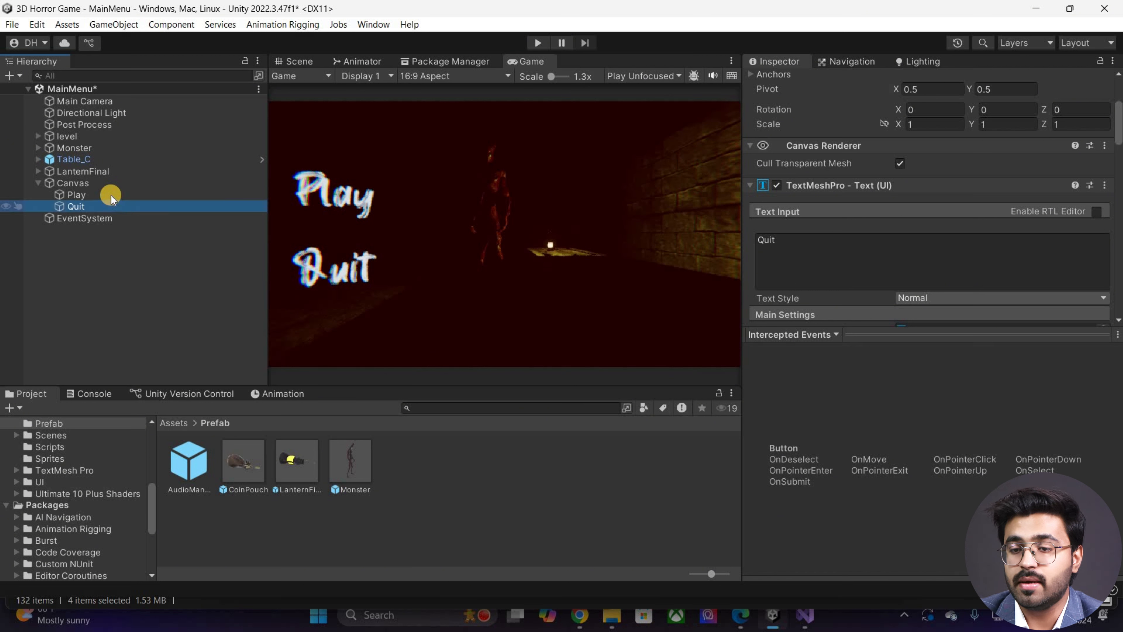
# Step: Duplicate the Play button again, name the copy Title and place it above Play in the Hierarchy
pyautogui.click(104, 196)
pyautogui.hotkey('ctrl', 'd')
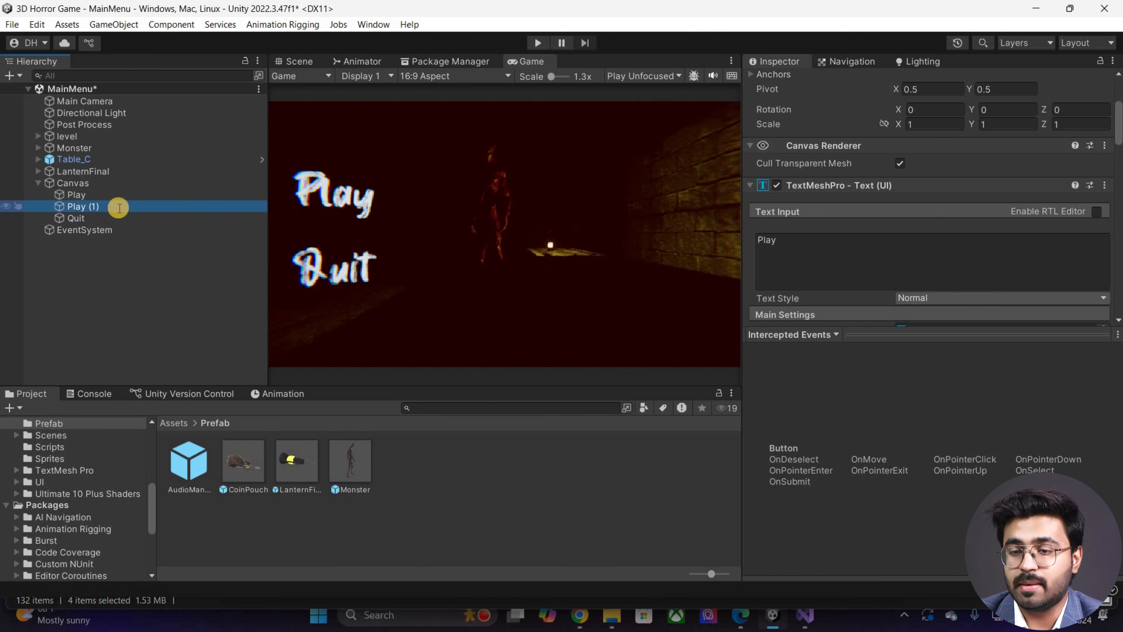
pyautogui.press('F2')
pyautogui.press('F2')
pyautogui.press('Right')
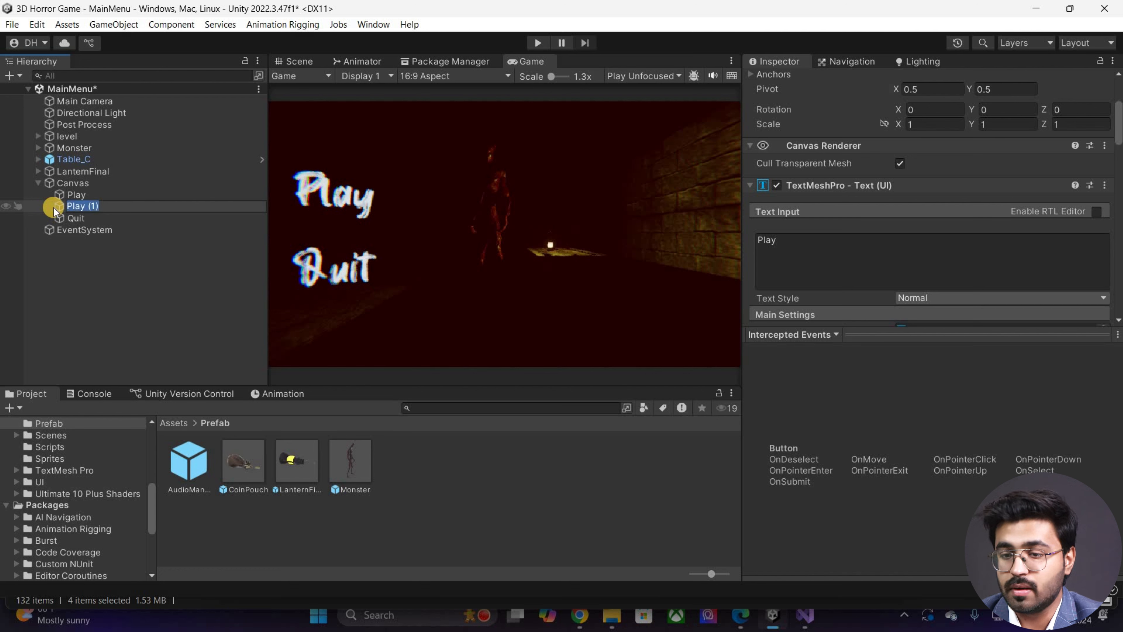
pyautogui.write('Title')
pyautogui.press('Return')
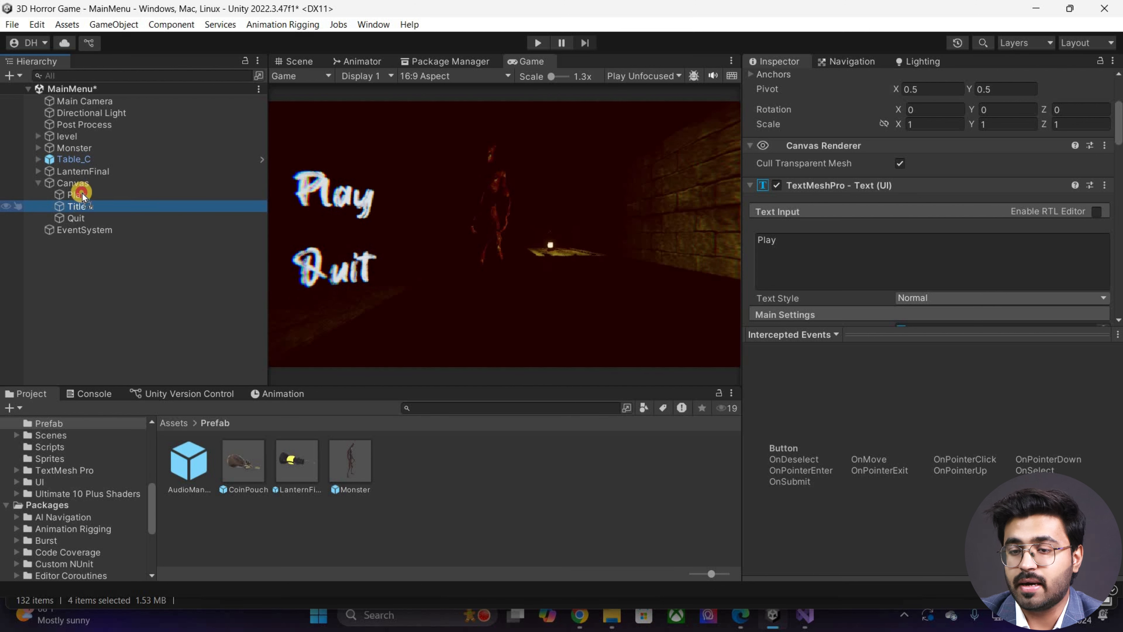
# Step: Replace the Title object's text with Maze Explorer
pyautogui.click(835, 260)
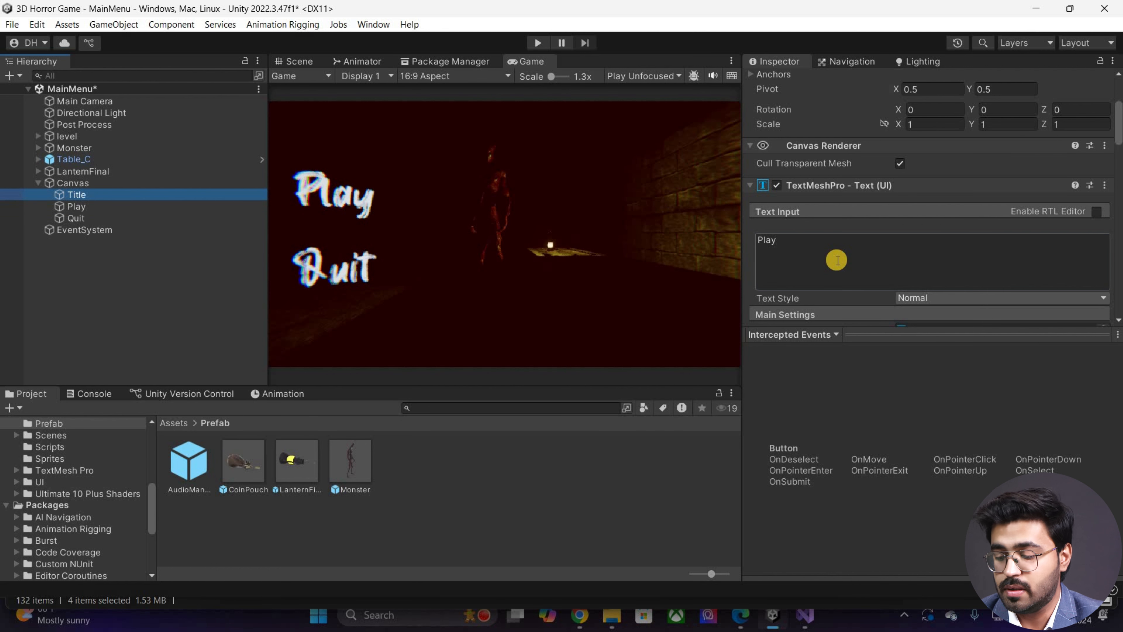
pyautogui.write('m')
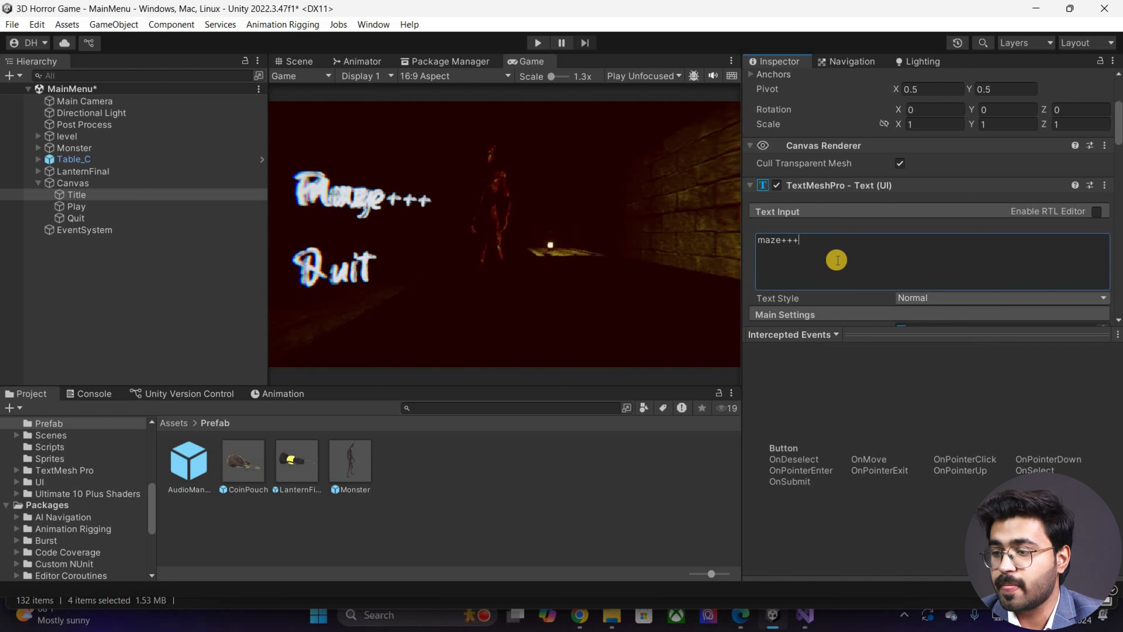
pyautogui.write('aze+')
pyautogui.press('BackSpace')
pyautogui.press('BackSpace')
pyautogui.press('BackSpace')
pyautogui.press('BackSpace')
pyautogui.press('BackSpace')
pyautogui.write('M')
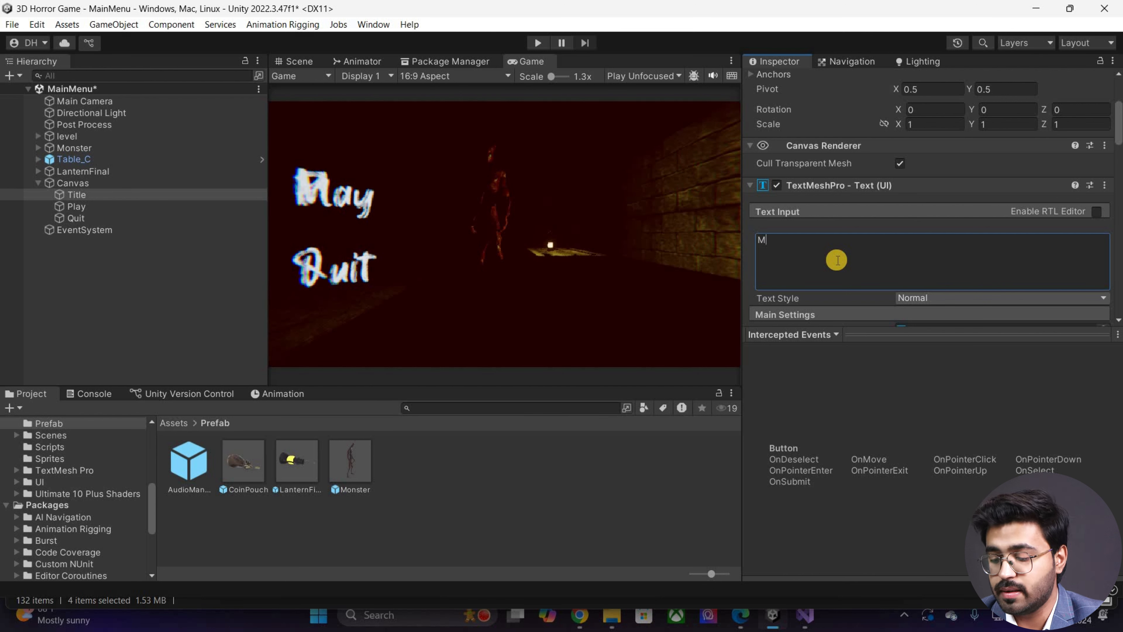
pyautogui.write('aze Explorer')
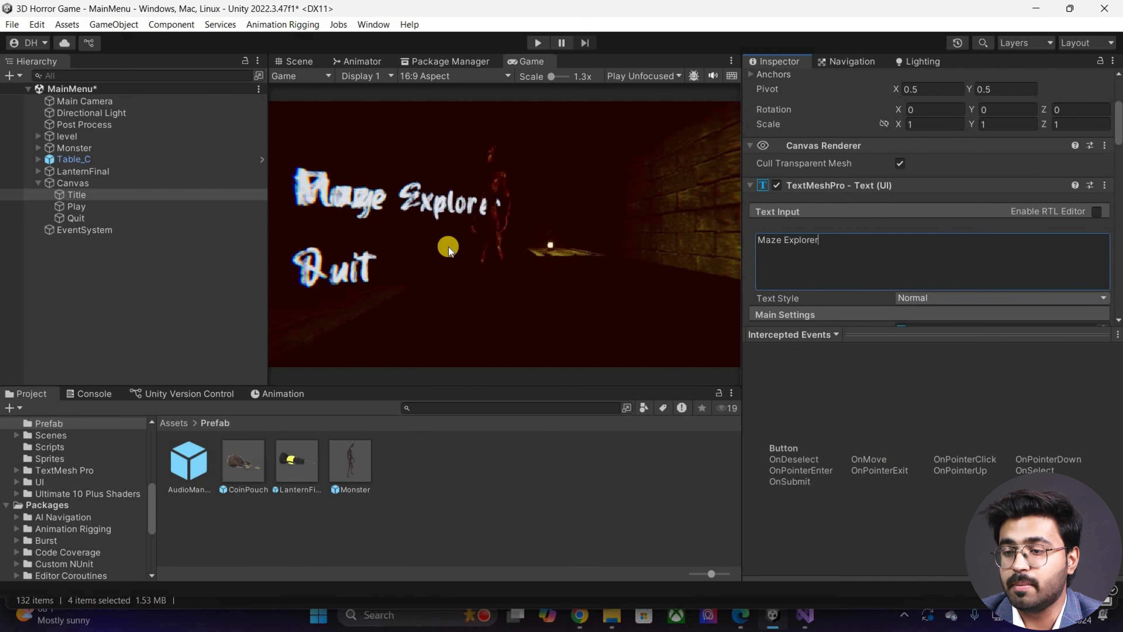
# Step: Raise the Maze Explorer title above the Play text along its Y axis and check it in the Game view
pyautogui.click(295, 61)
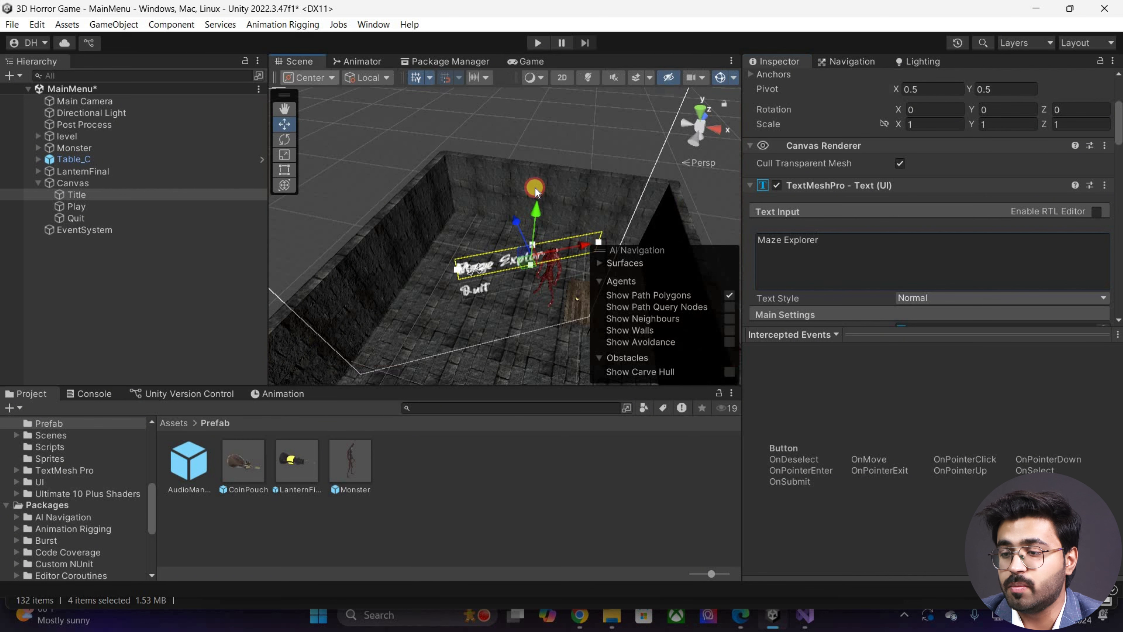
pyautogui.click(520, 67)
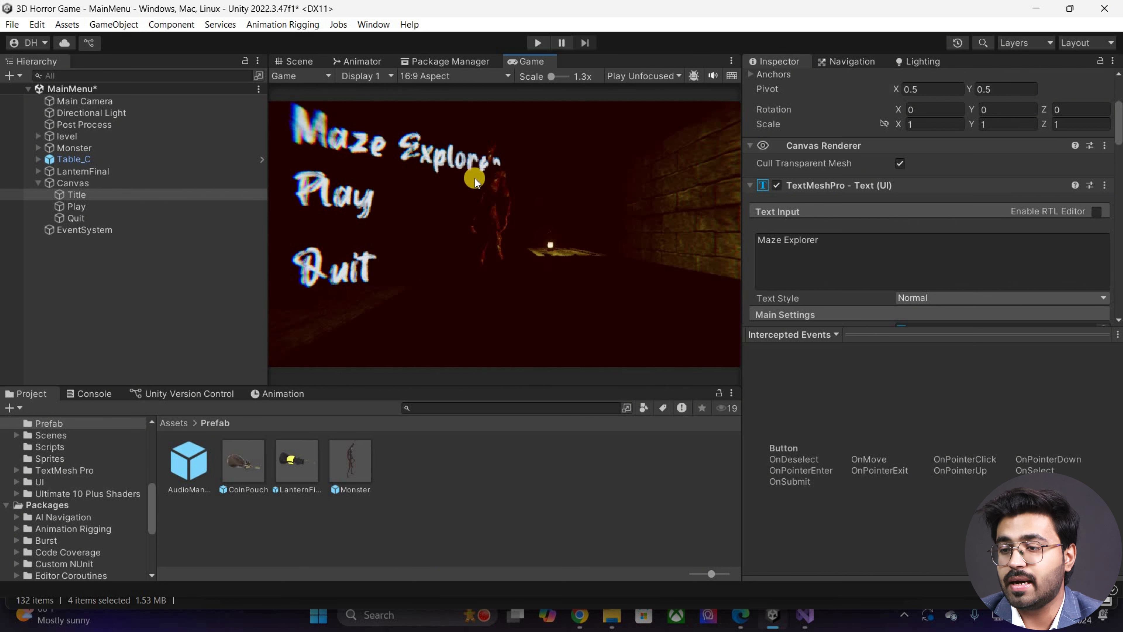